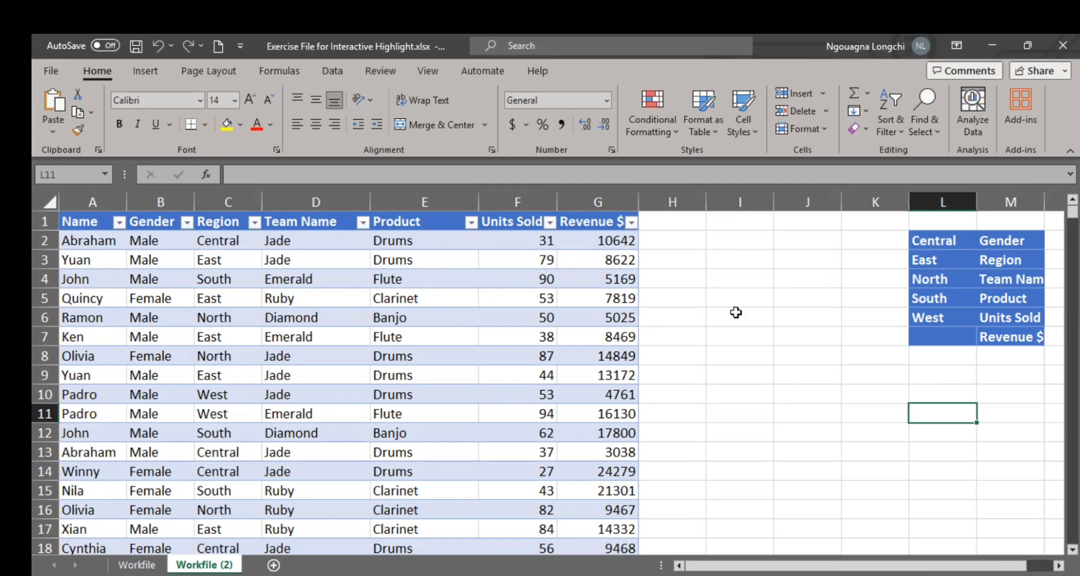
# Step: Clear all contents and formatting from the helper lists in the range K1:M8
pyautogui.moveTo(893, 222); pyautogui.dragTo(1033, 359)
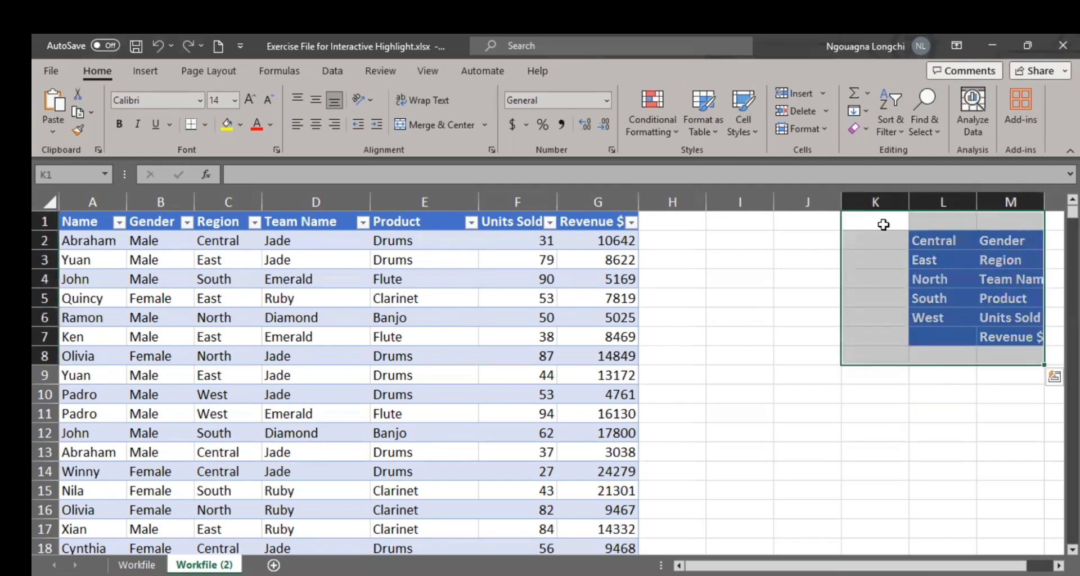
pyautogui.click(865, 130)
pyautogui.click(870, 150)
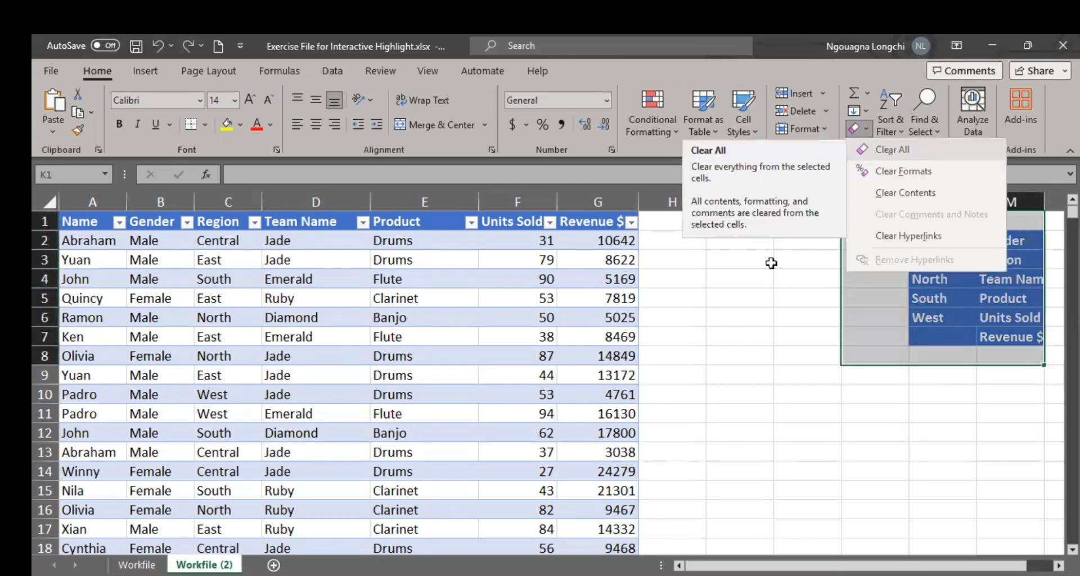
pyautogui.click(788, 349)
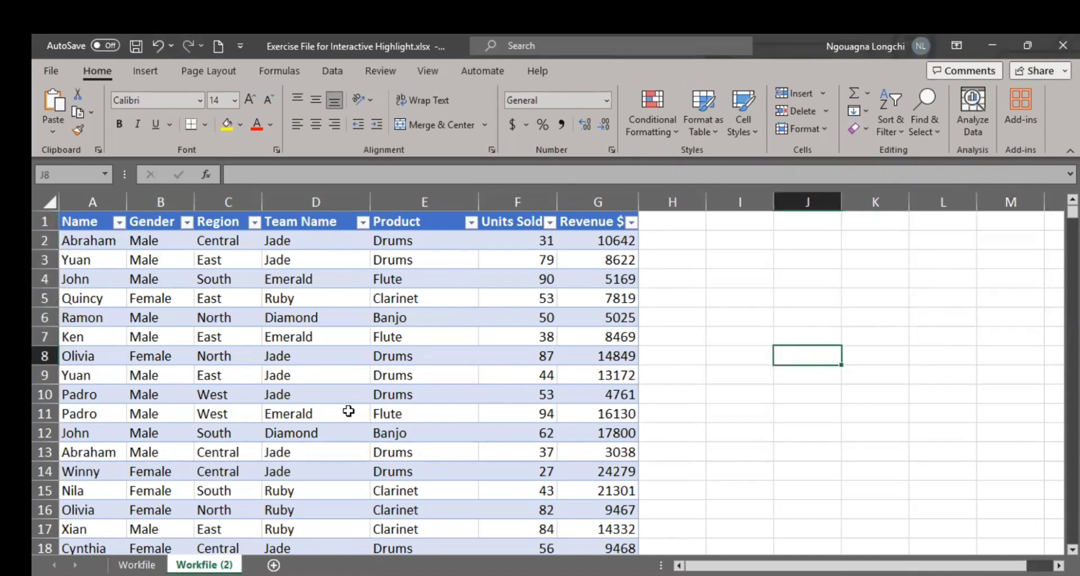
# Step: Look through the sales records from the first row to around row 400, and return to the header row
pyautogui.scroll(-9, 350, 412)
pyautogui.scroll(-20, 350, 411)
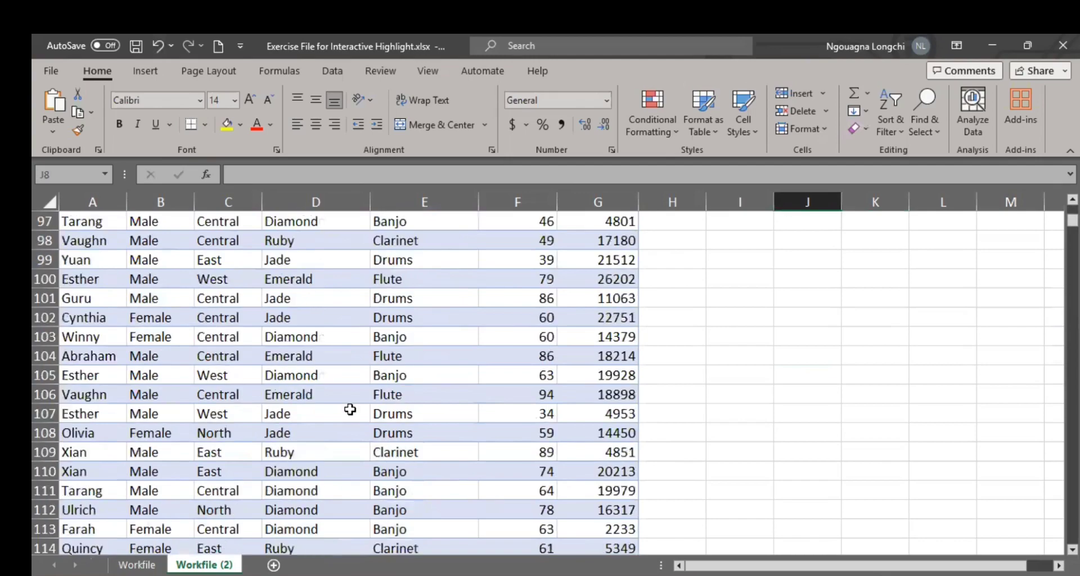
pyautogui.scroll(-20, 351, 410)
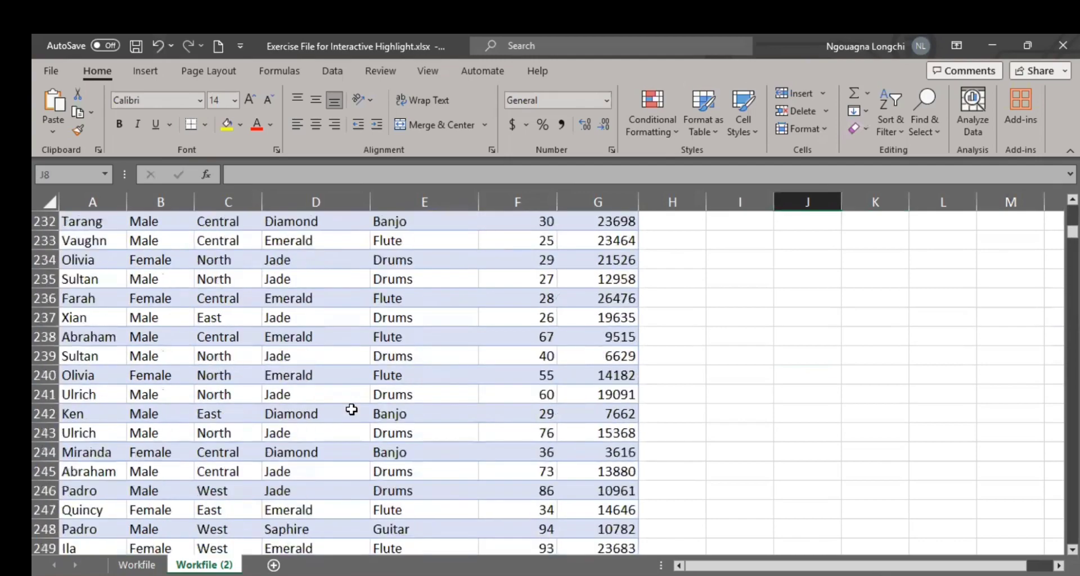
pyautogui.scroll(-14, 388, 406)
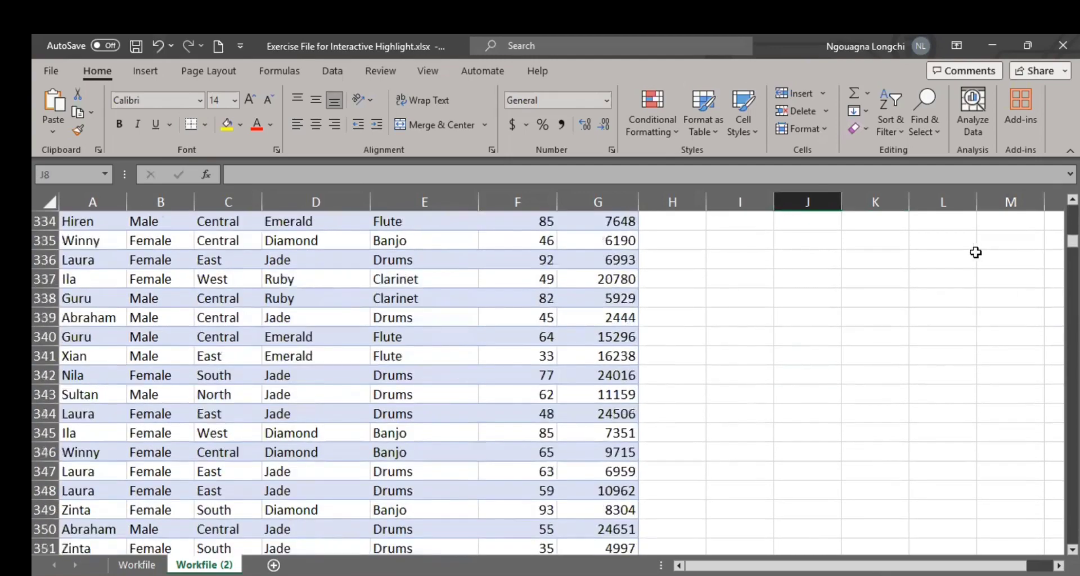
pyautogui.scroll(1, 976, 251)
pyautogui.scroll(-7, 705, 283)
pyautogui.scroll(-10, 705, 283)
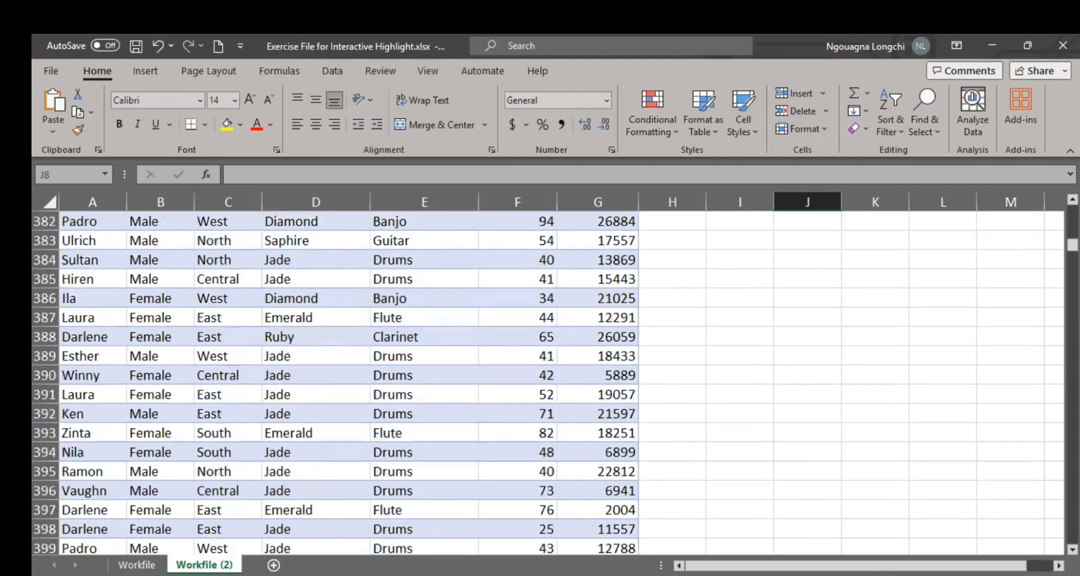
pyautogui.moveTo(1072, 245); pyautogui.dragTo(1073, 209)
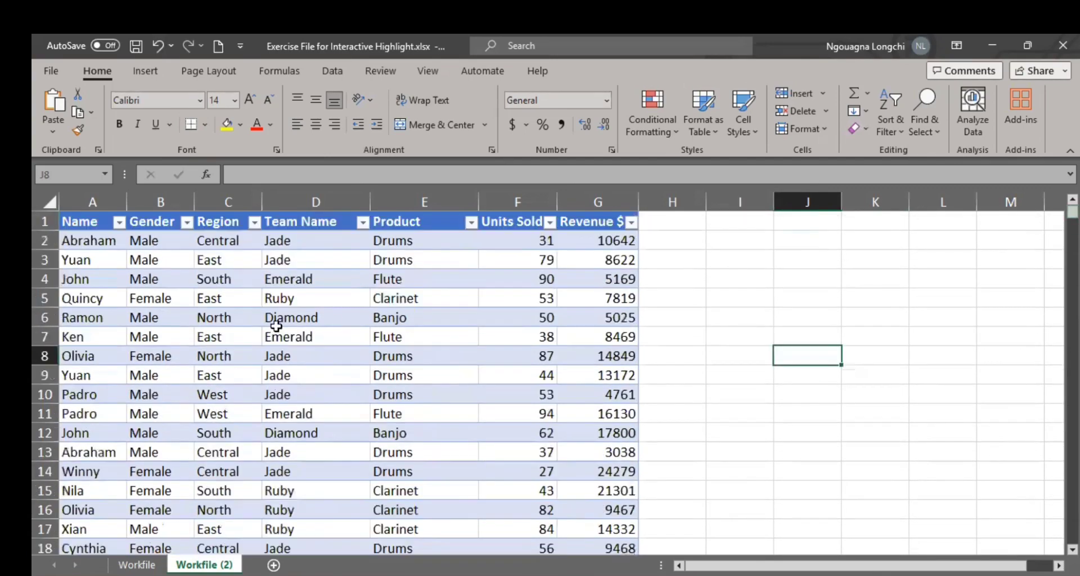
# Step: Select the Units Sold values from F2 to the table's last row to check its extent, and return to the header
pyautogui.click(536, 239)
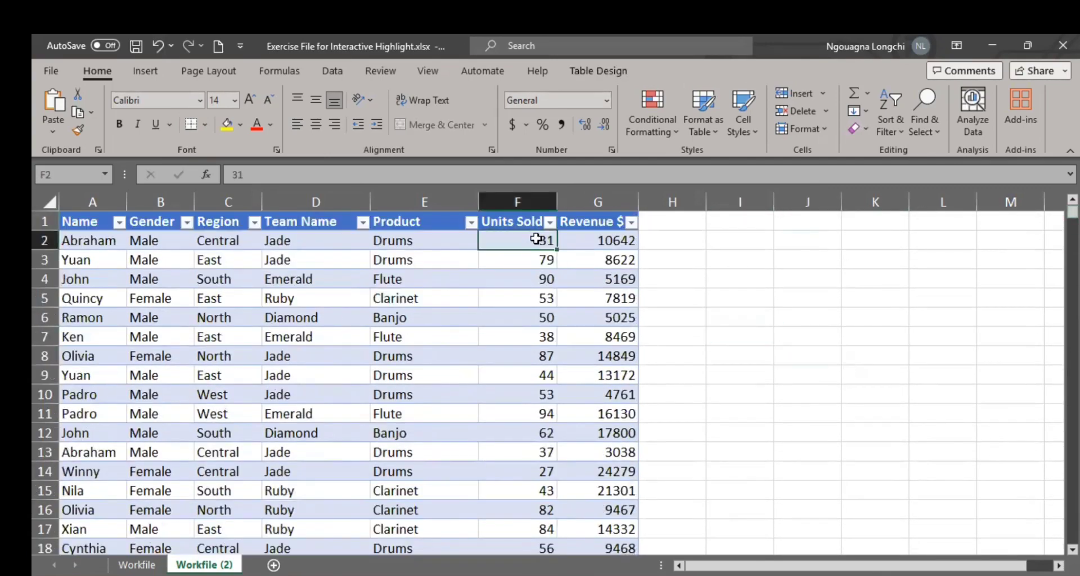
pyautogui.hotkey('ctrl', 'shift', 'Down')
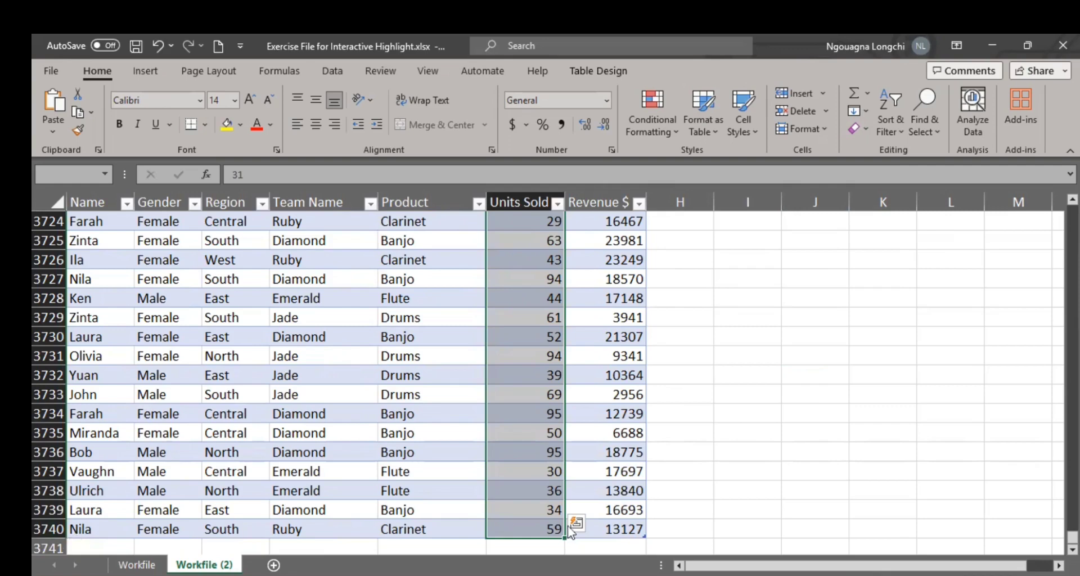
pyautogui.click(833, 469)
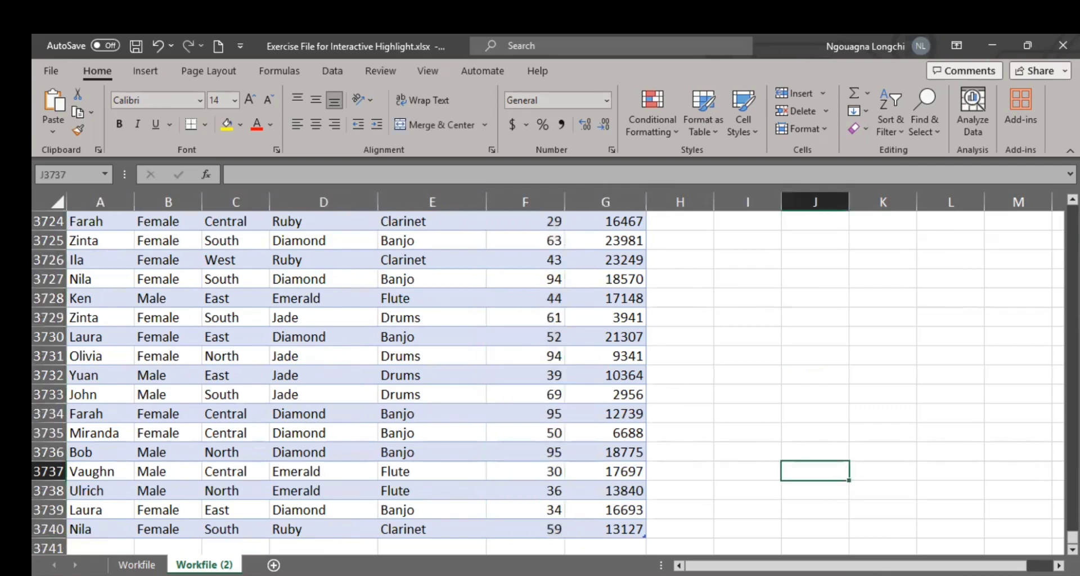
pyautogui.moveTo(1073, 537); pyautogui.dragTo(919, 203)
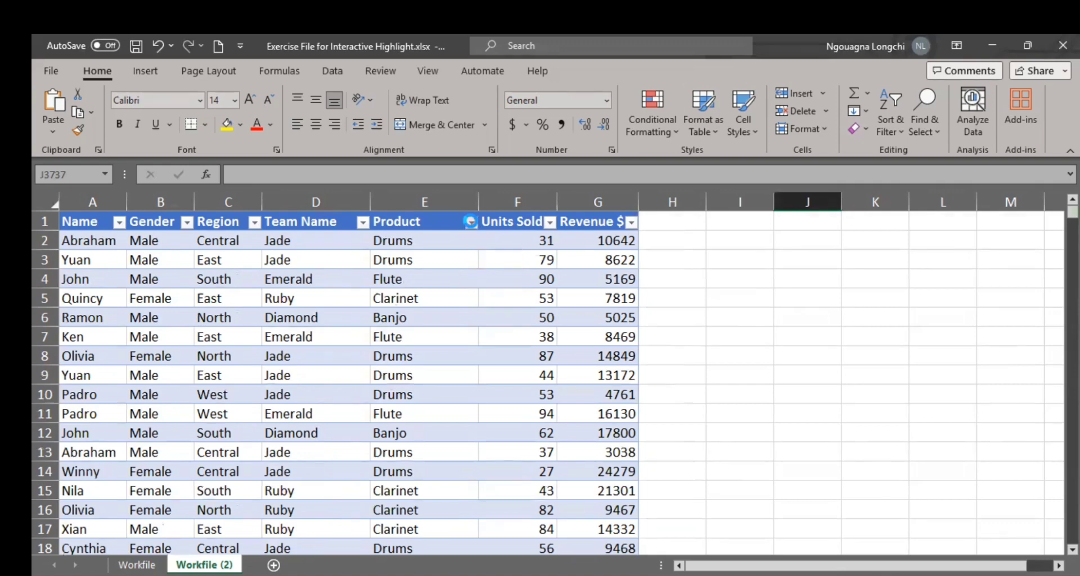
# Step: Inspect the Product column's filter choices and the Units Sold, Revenue $, Product and Name cells at the start of the table
pyautogui.click(471, 222)
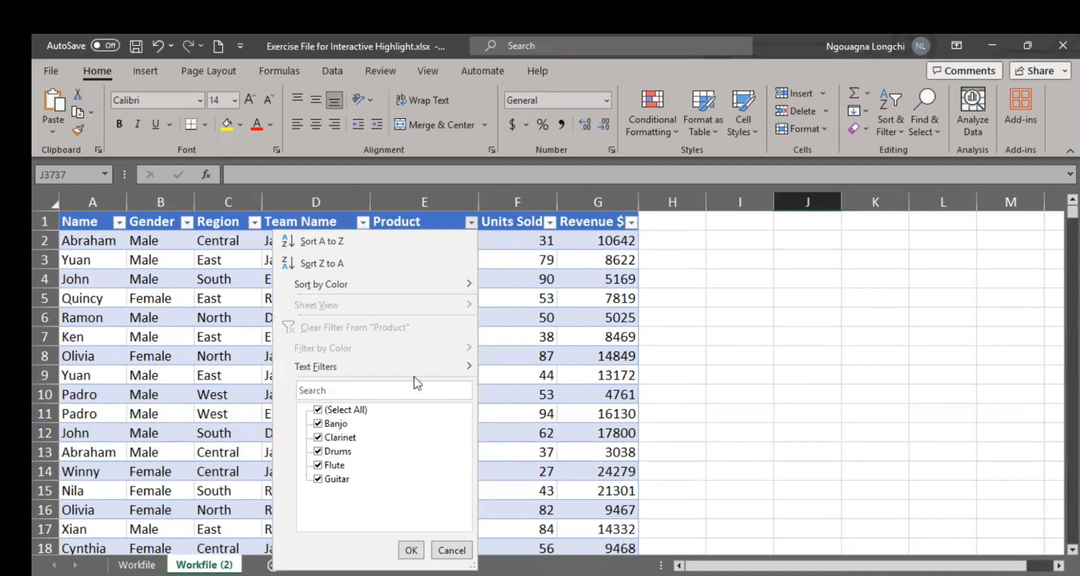
pyautogui.click(808, 299)
pyautogui.click(522, 244)
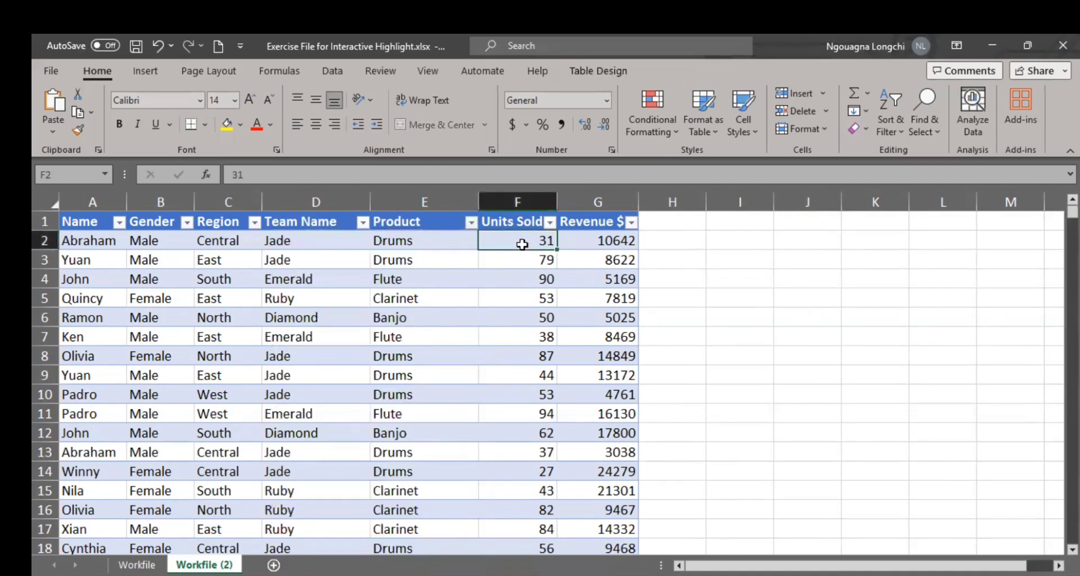
pyautogui.click(582, 243)
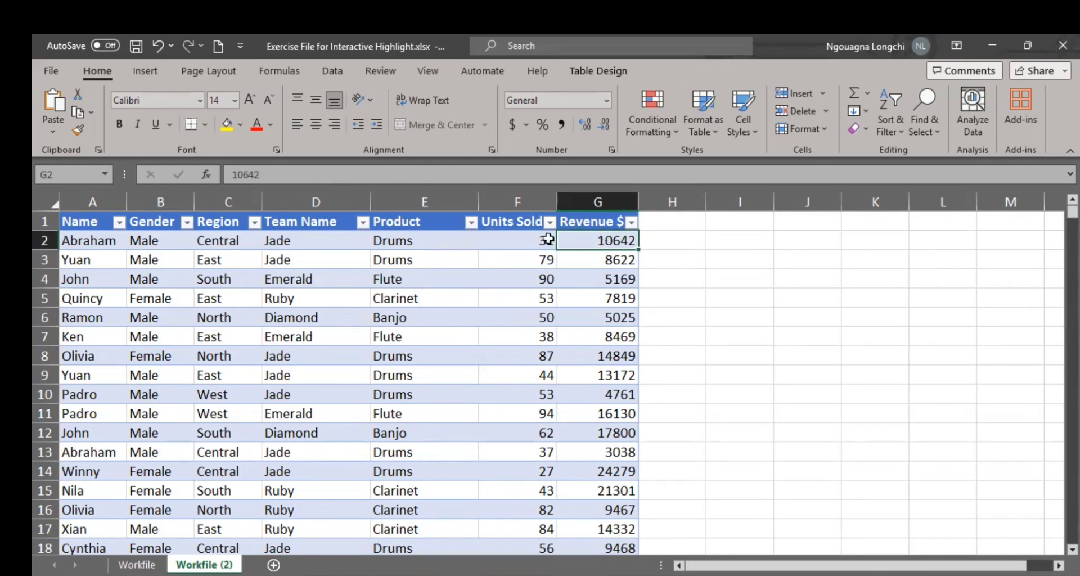
pyautogui.click(530, 241)
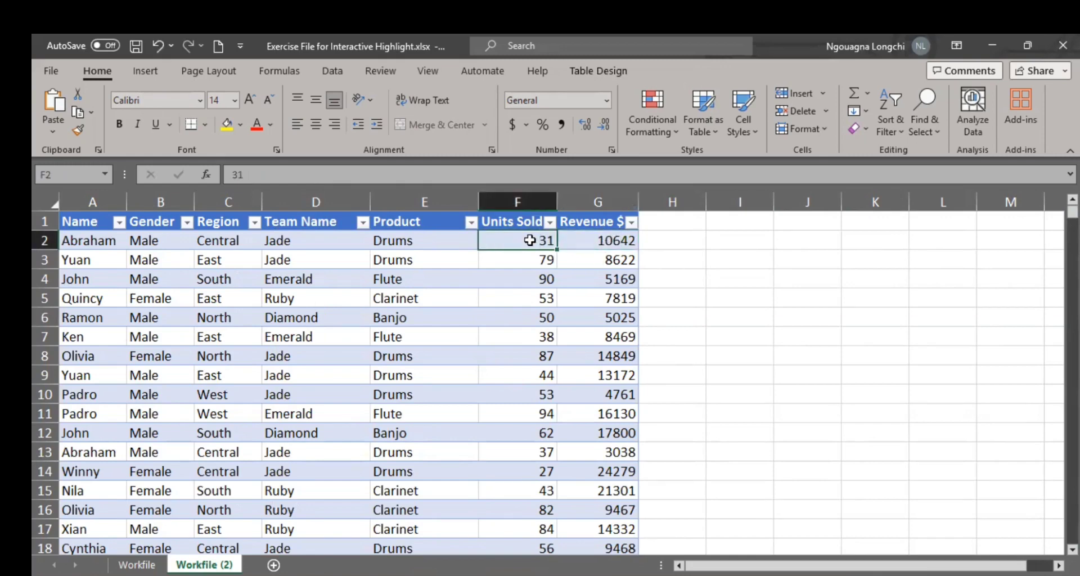
pyautogui.click(452, 242)
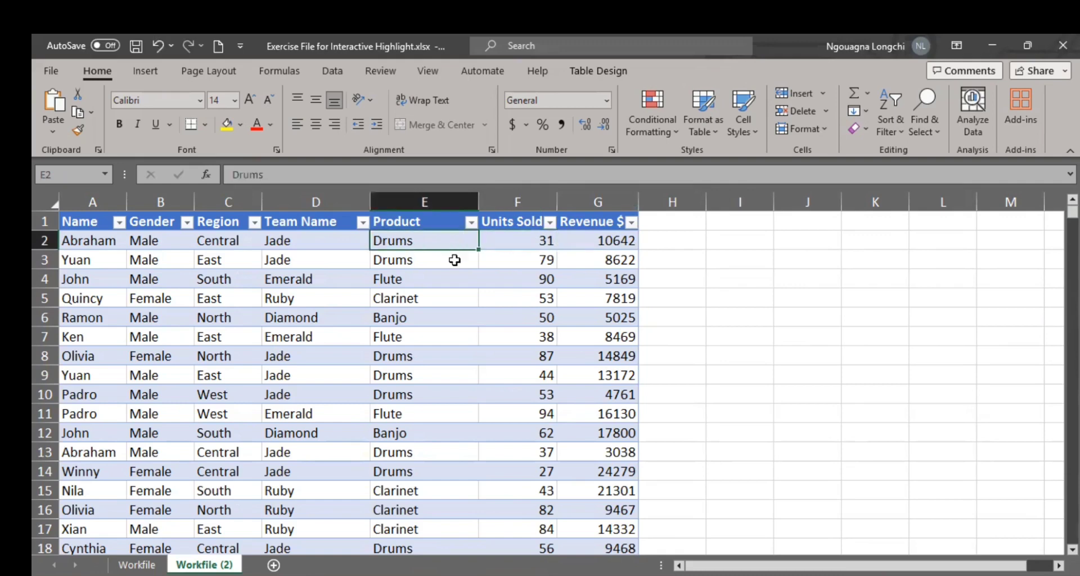
pyautogui.click(454, 260)
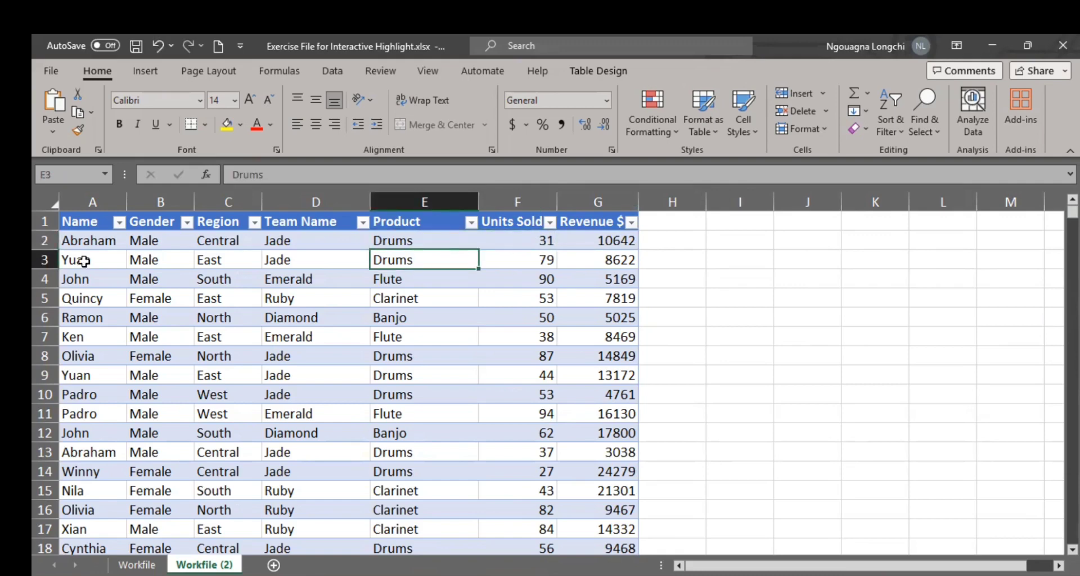
pyautogui.click(98, 224)
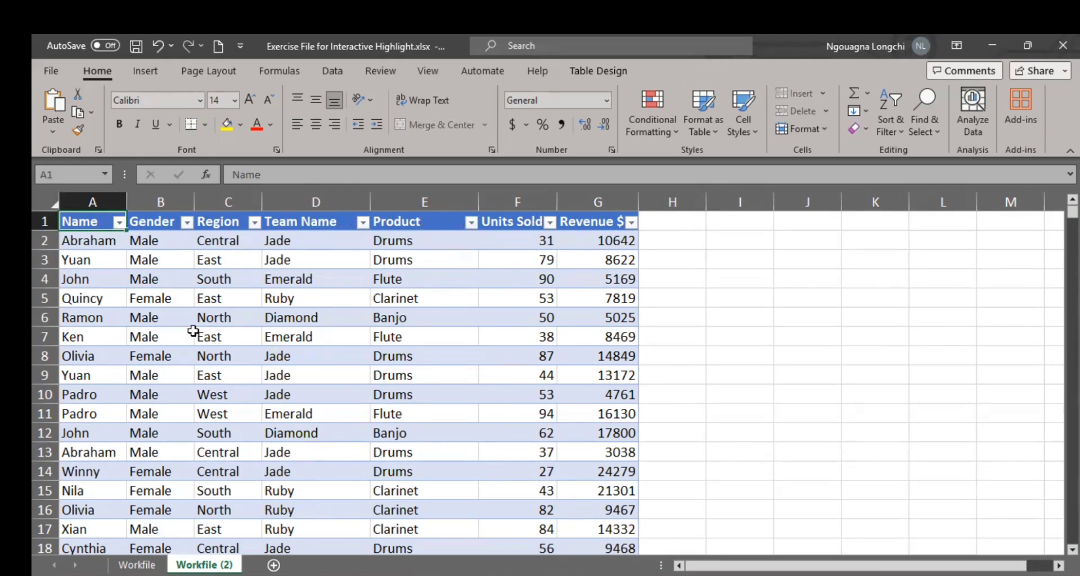
# Step: Duplicate the Workfile (2) sheet and place the copy directly after it
pyautogui.scroll(-9, 193, 331)
pyautogui.scroll(9, 192, 331)
pyautogui.scroll(-7, 328, 370)
pyautogui.scroll(7, 328, 369)
pyautogui.moveTo(221, 567); pyautogui.dragTo(256, 562)
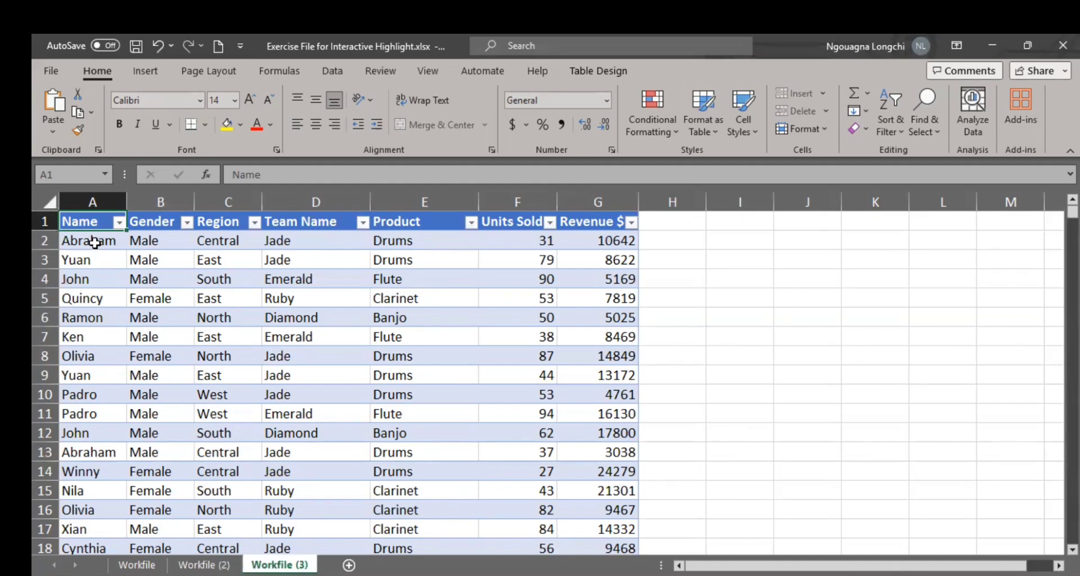
# Step: Delete the contents of every data row below the header in columns A to G of the copied sheet
pyautogui.moveTo(93, 241); pyautogui.dragTo(586, 240)
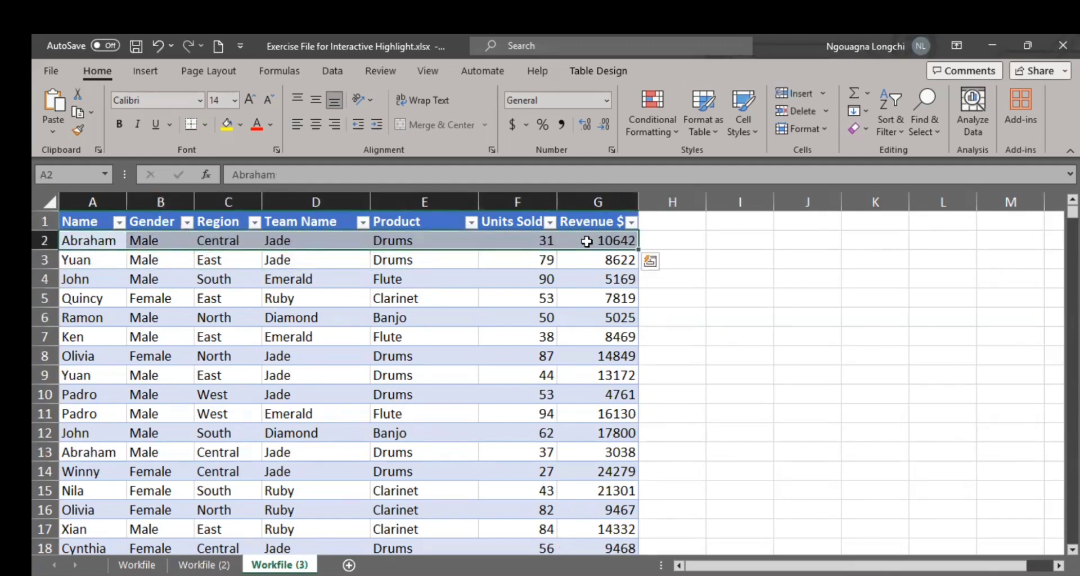
pyautogui.hotkey('ctrl', 'shift', 'Down')
pyautogui.press('Delete')
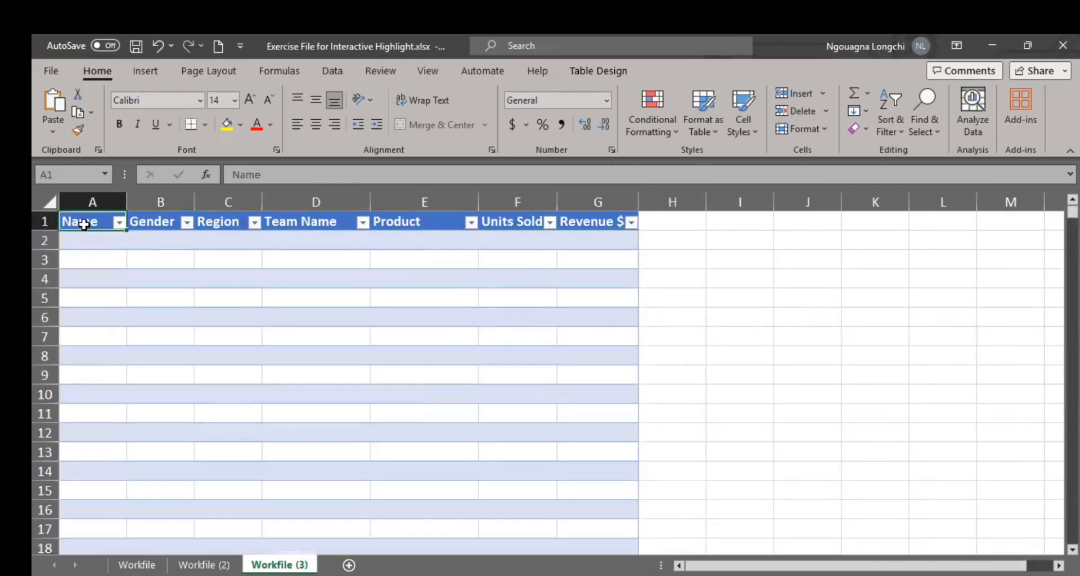
# Step: Rename the Name header in A1 as "Customer ID" and widen column A to show the full text
pyautogui.click(90, 221)
pyautogui.doubleClick(78, 223)
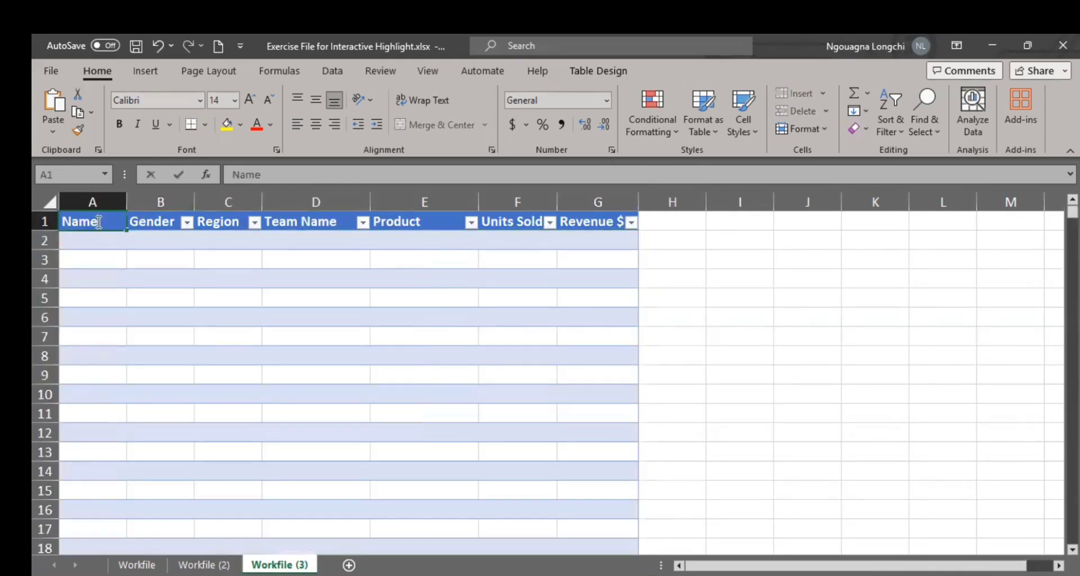
pyautogui.moveTo(105, 224); pyautogui.dragTo(63, 224)
pyautogui.write('C')
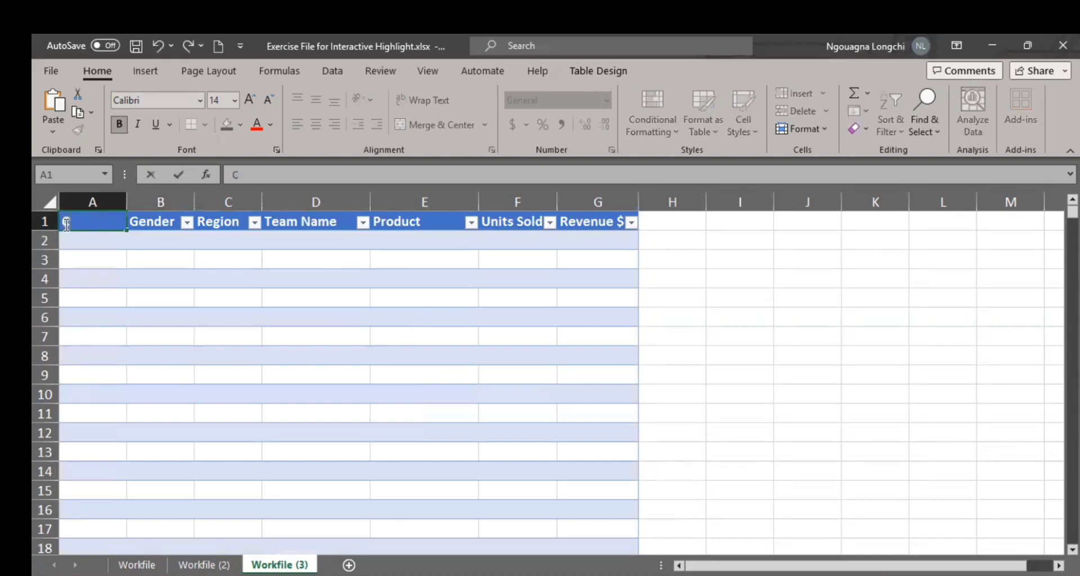
pyautogui.write('ustomer I')
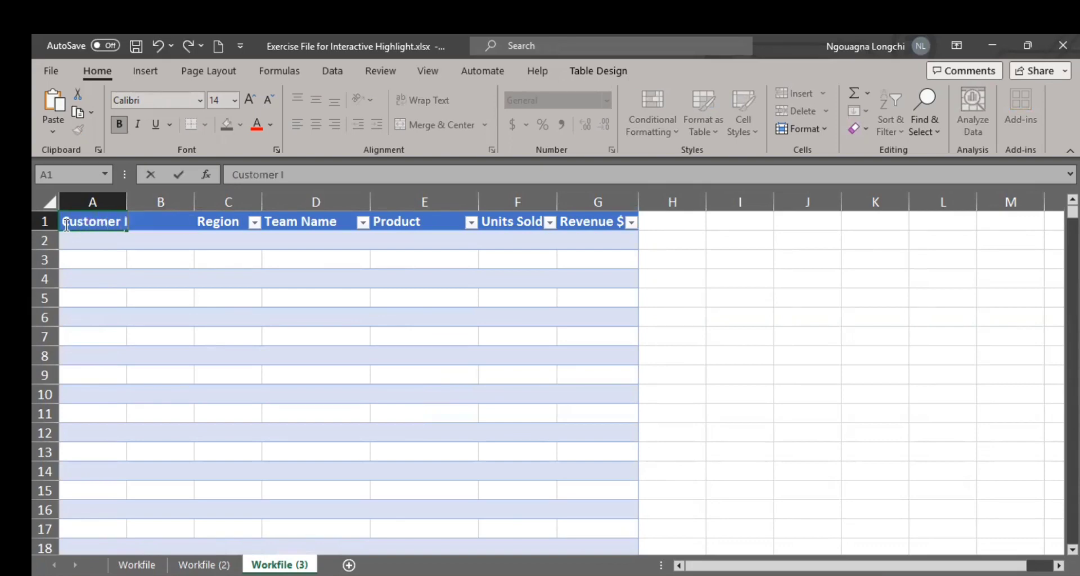
pyautogui.write('D')
pyautogui.click(152, 283)
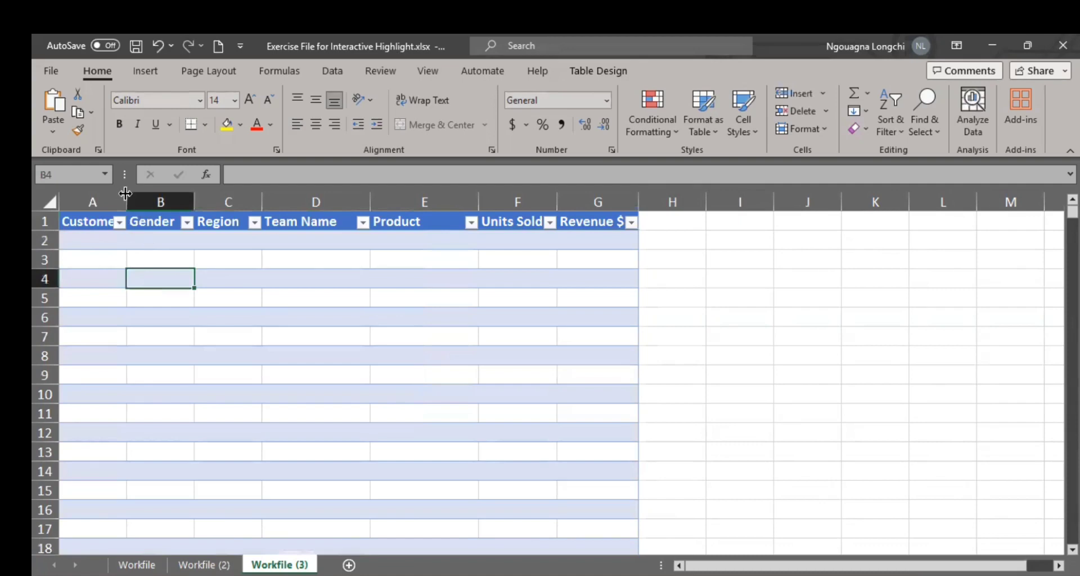
pyautogui.moveTo(148, 206); pyautogui.dragTo(174, 202)
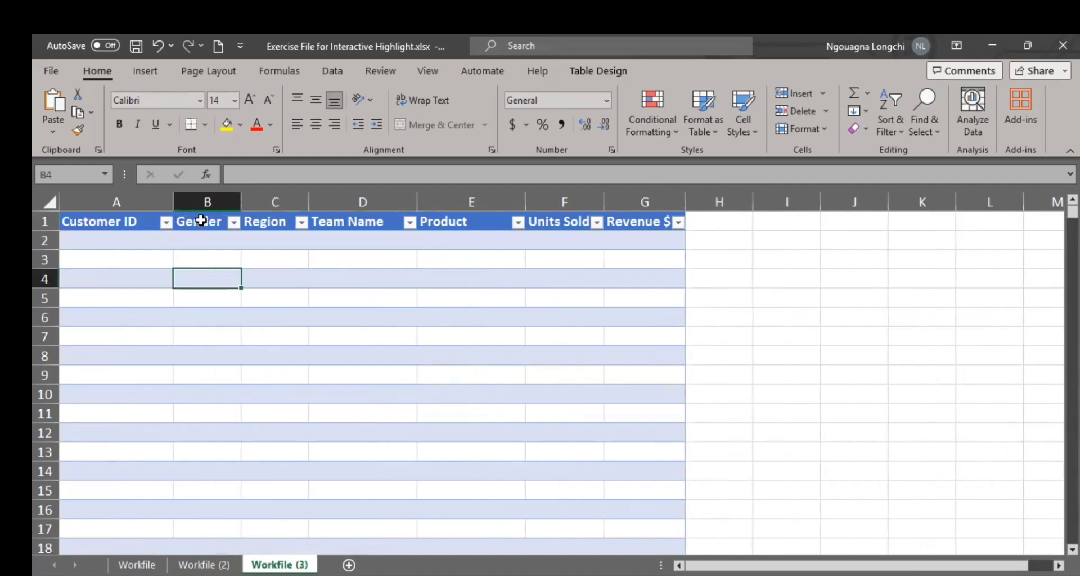
# Step: Rename the Gender header in B1 as "Order date" and autofit the width of column B
pyautogui.click(202, 221)
pyautogui.write('dA')
pyautogui.press('BackSpace')
pyautogui.press('BackSpace')
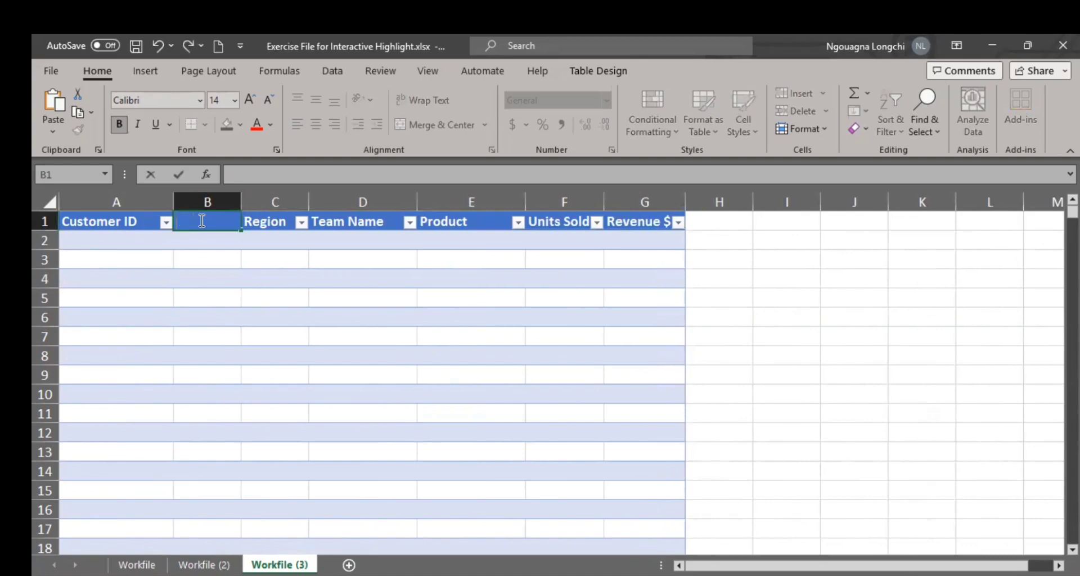
pyautogui.write('Da')
pyautogui.press('BackSpace')
pyautogui.press('BackSpace')
pyautogui.press('BackSpace')
pyautogui.press('BackSpace')
pyautogui.write('Order date')
pyautogui.press('Return')
pyautogui.press('Return')
pyautogui.press('Return')
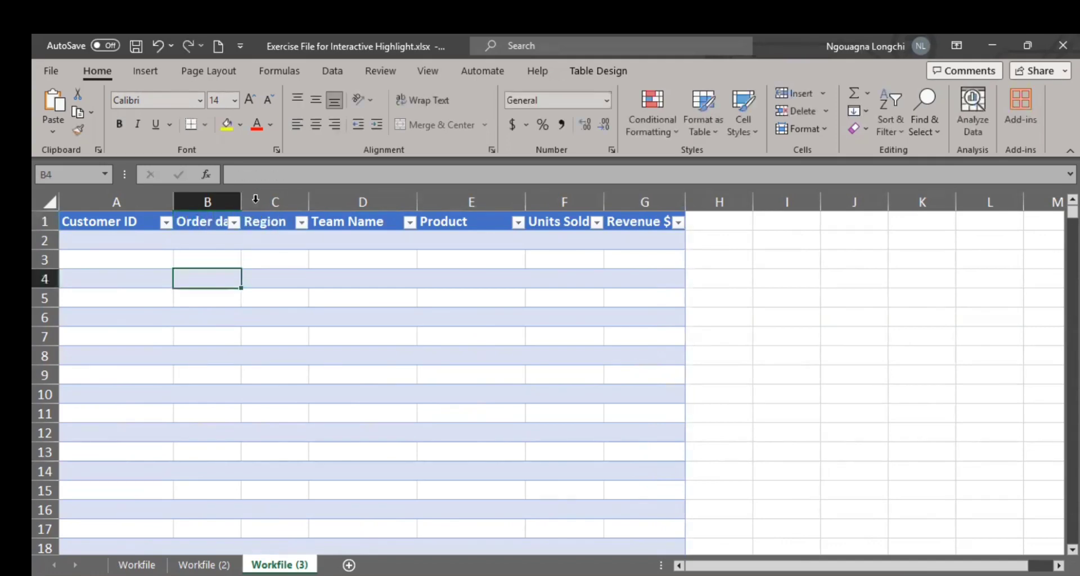
pyautogui.doubleClick(240, 198)
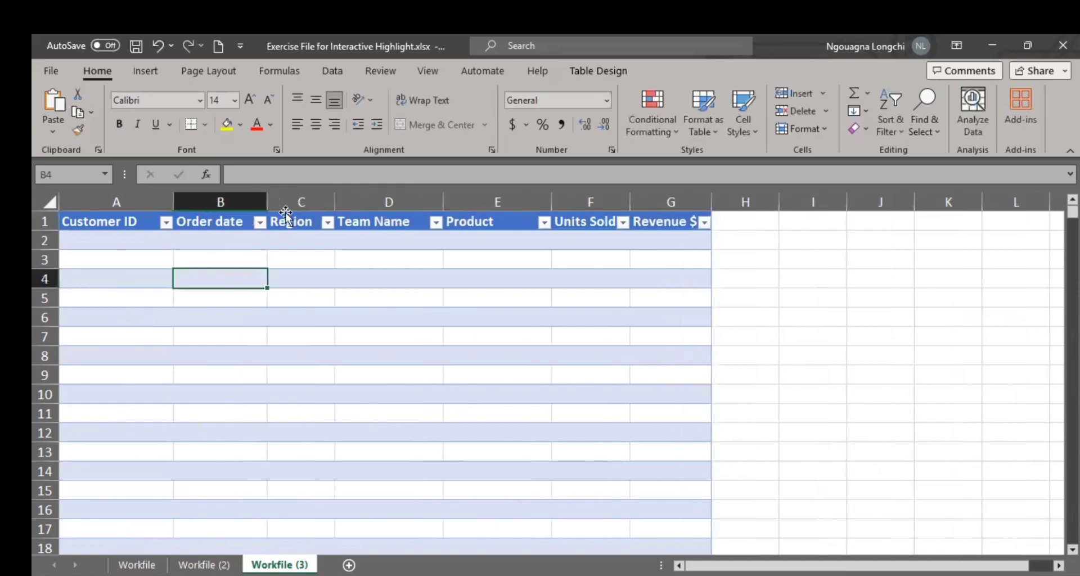
# Step: Rename the Region header in C1 as "Sales date" and autofit the width of column C
pyautogui.click(290, 226)
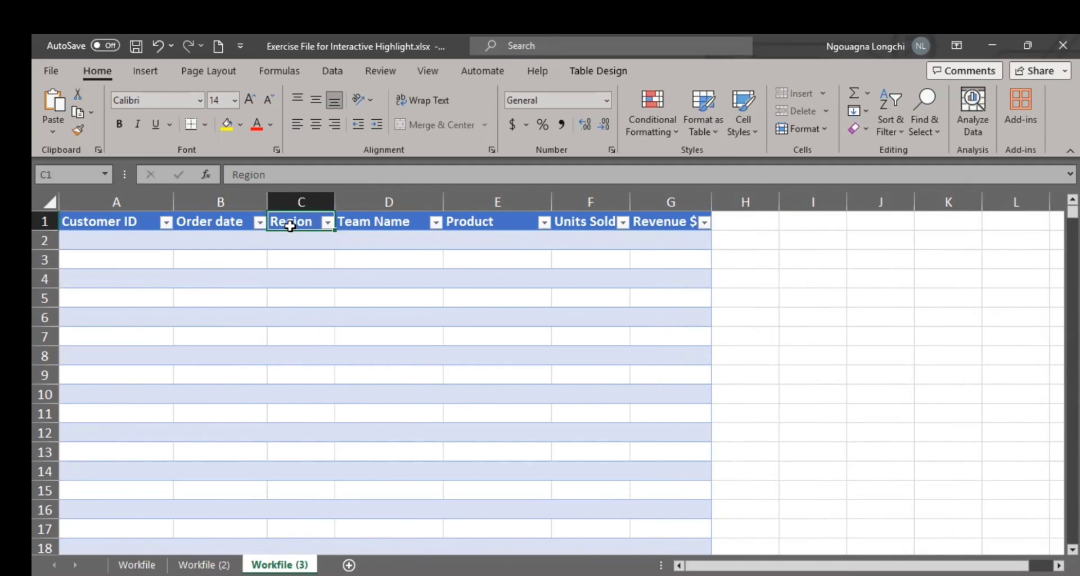
pyautogui.write('S')
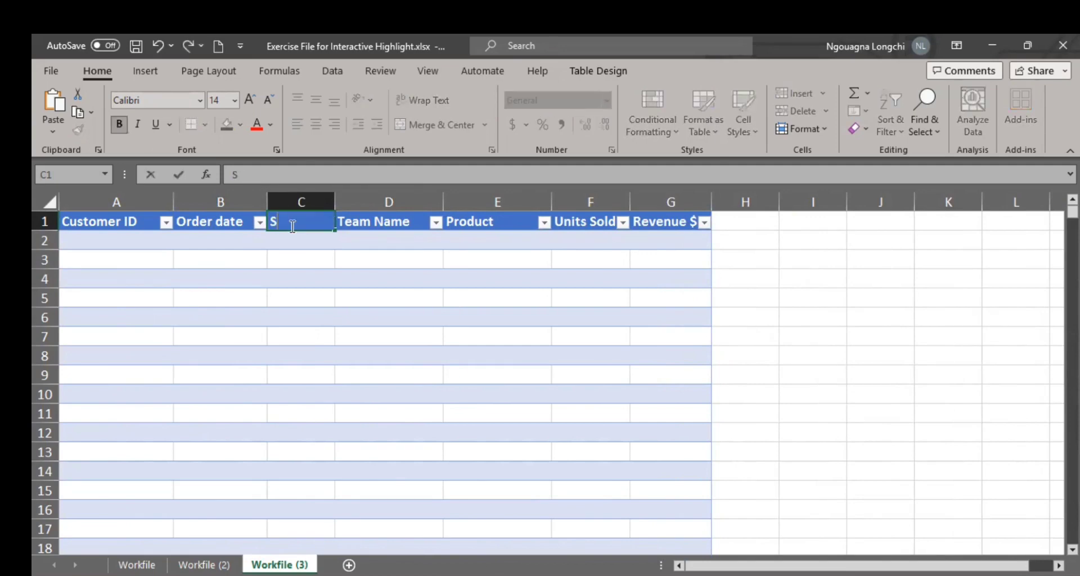
pyautogui.write('ales date')
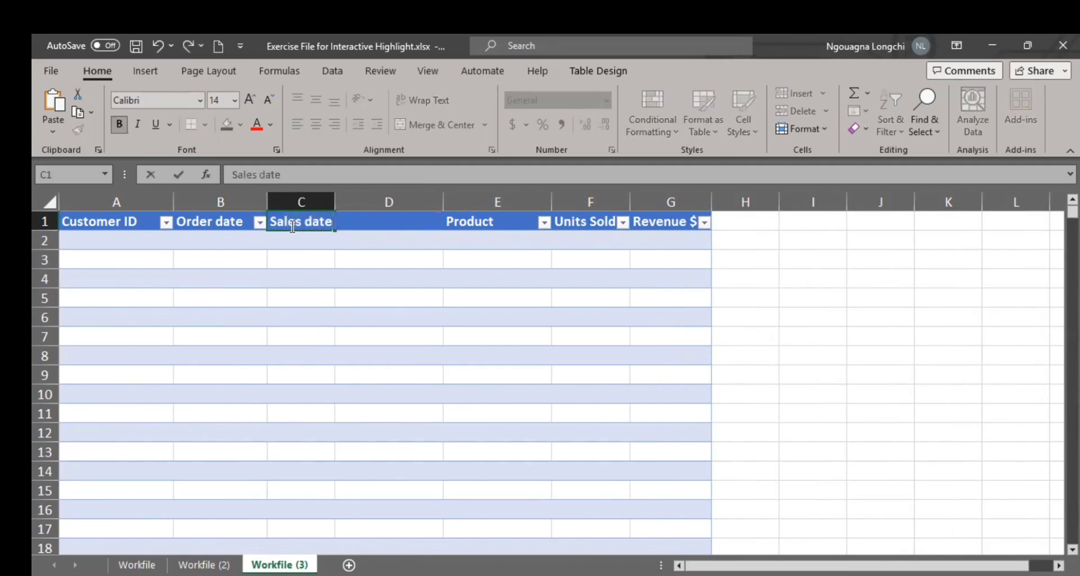
pyautogui.click(314, 301)
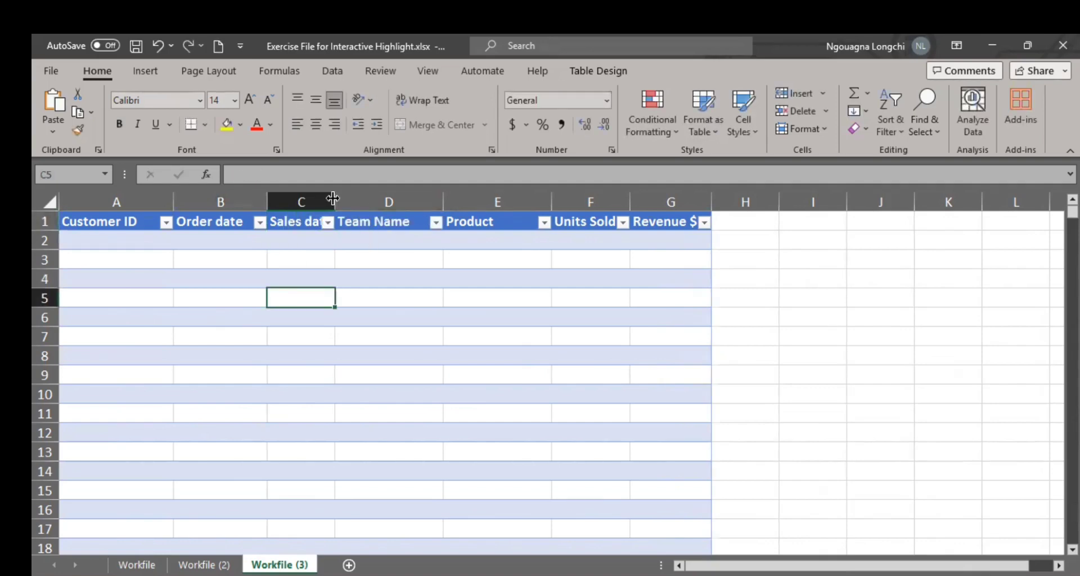
pyautogui.doubleClick(335, 202)
# Step: Delete the whole Team Name column D from the table on Workfile (3)
pyautogui.click(417, 218)
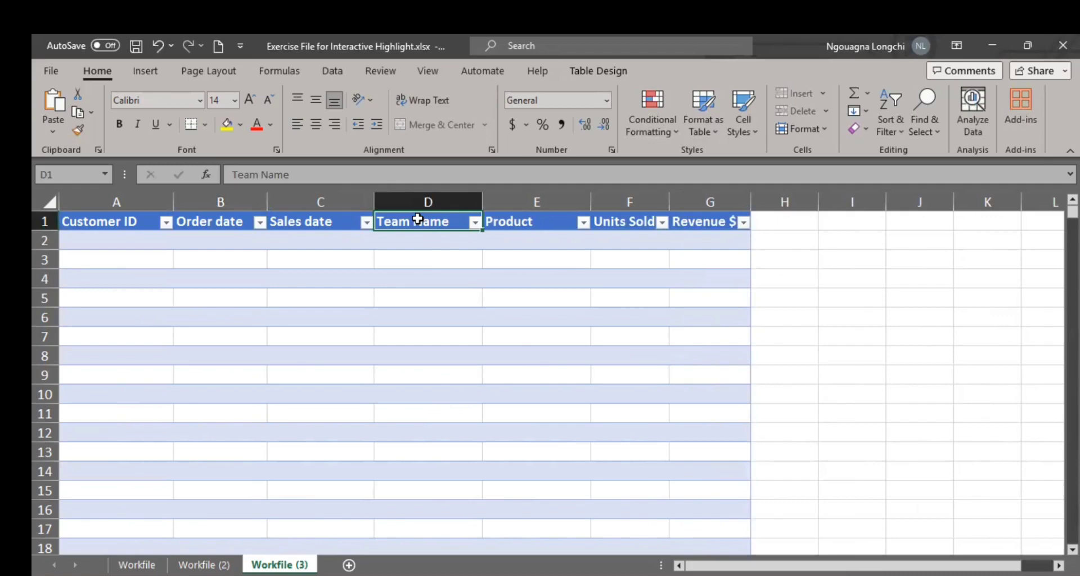
pyautogui.write('DE')
pyautogui.press('BackSpace')
pyautogui.press('BackSpace')
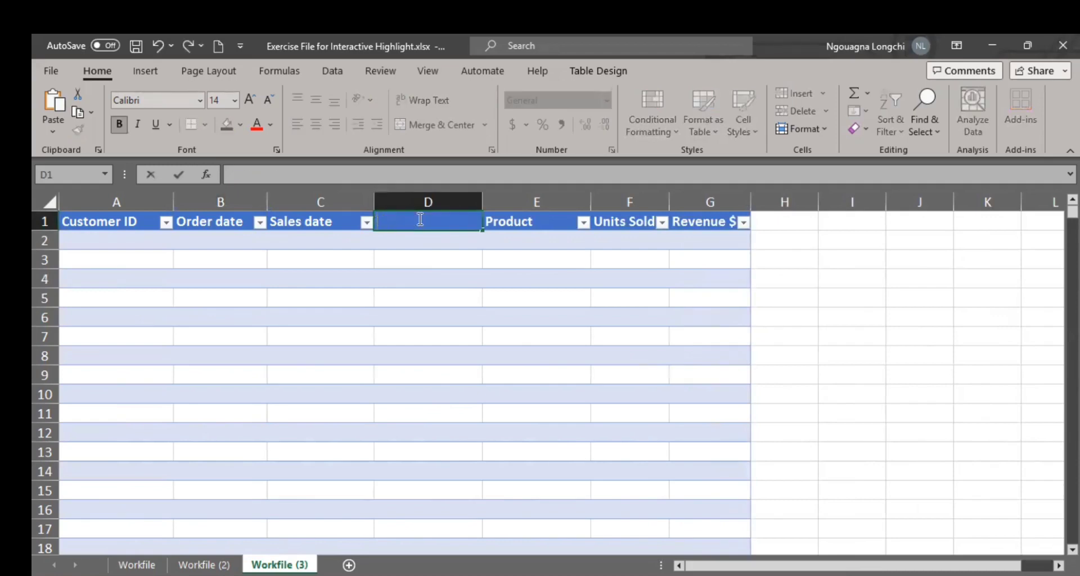
pyautogui.click(423, 218)
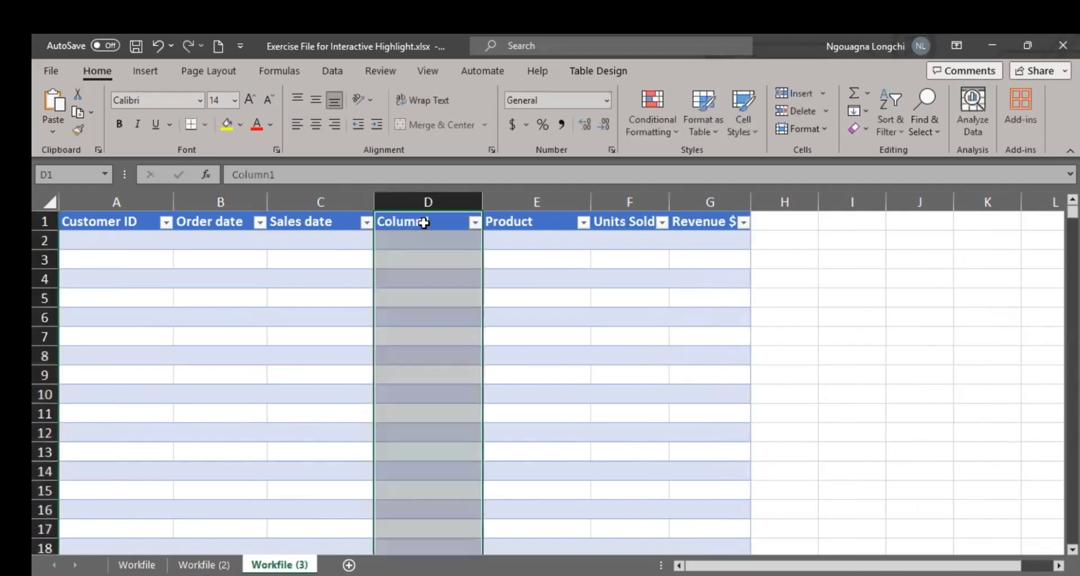
pyautogui.click(424, 223)
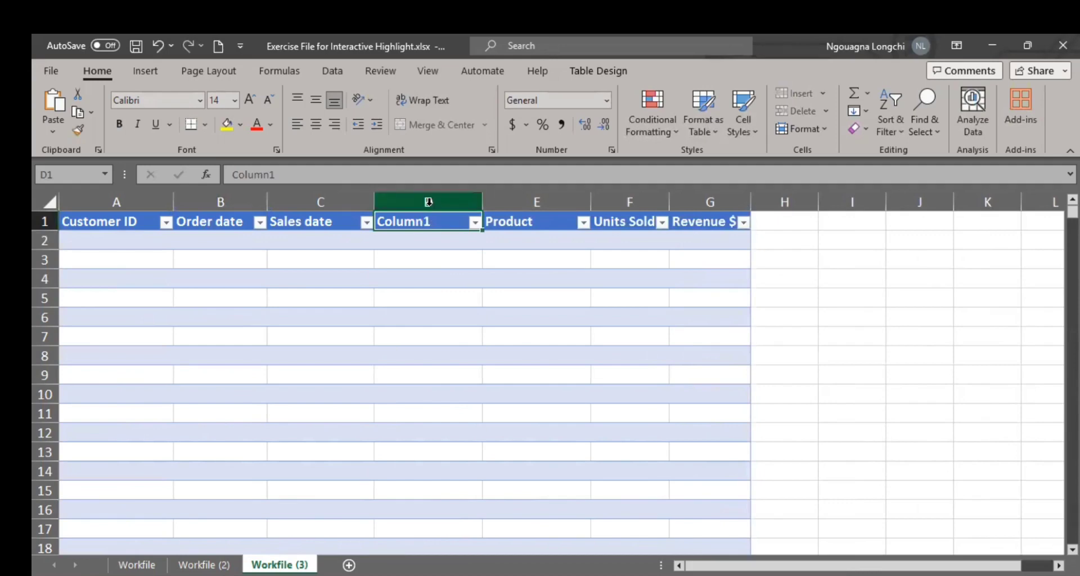
pyautogui.click(438, 200)
pyautogui.rightClick(487, 372)
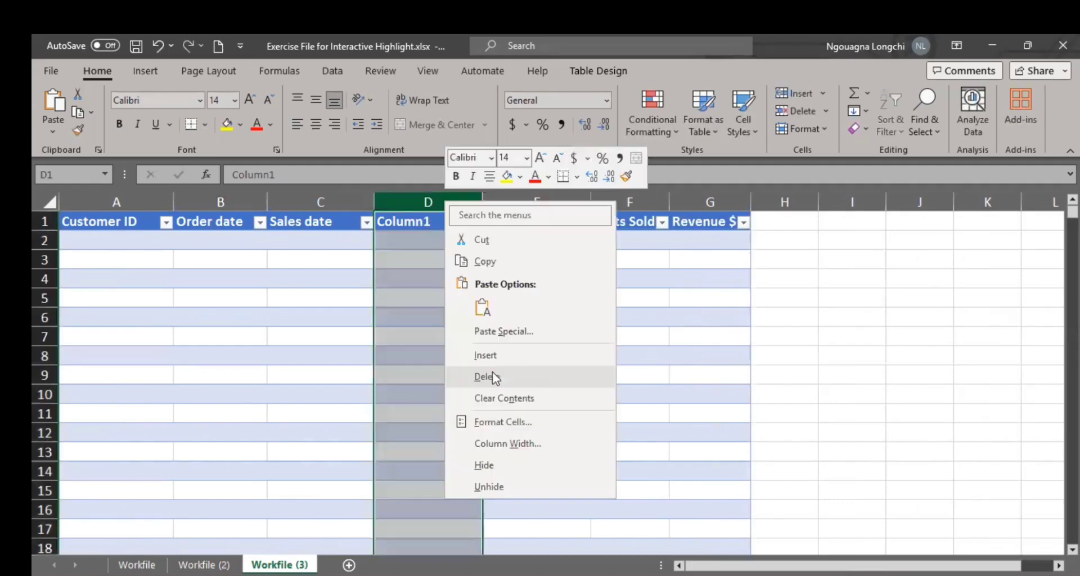
pyautogui.click(492, 372)
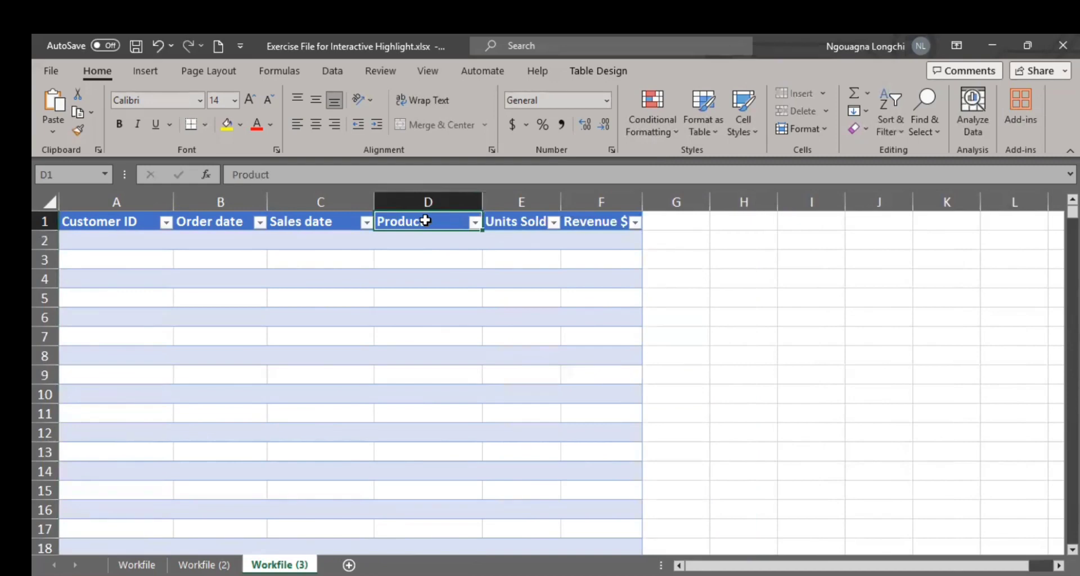
# Step: Rename the Product header in D1 as "Product ID"
pyautogui.doubleClick(426, 220)
pyautogui.write('ID')
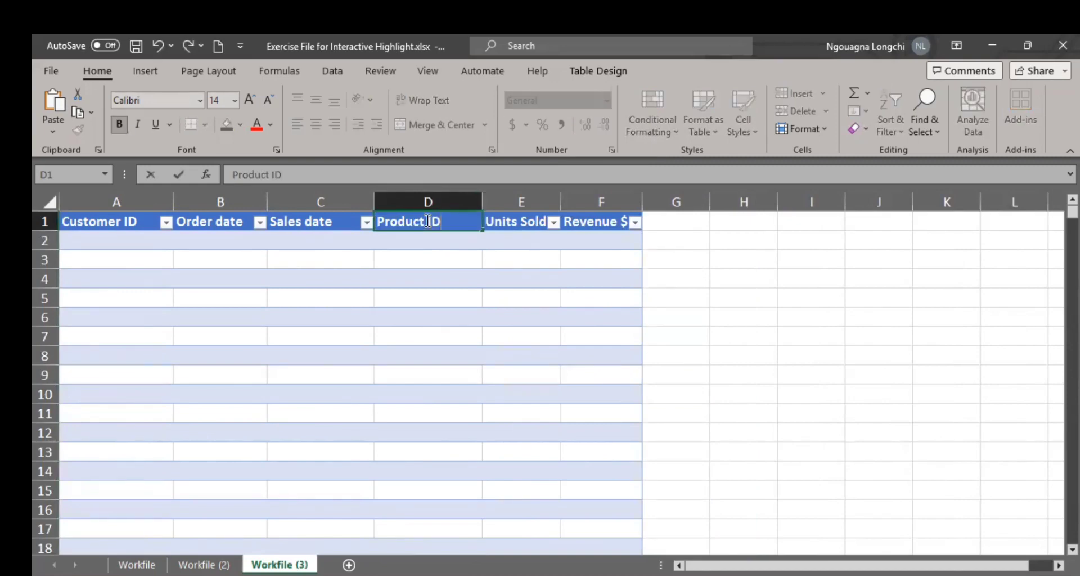
pyautogui.click(444, 259)
pyautogui.click(465, 294)
# Step: Delete the Units Sold and Revenue $ columns so the table ends at Product ID
pyautogui.click(499, 223)
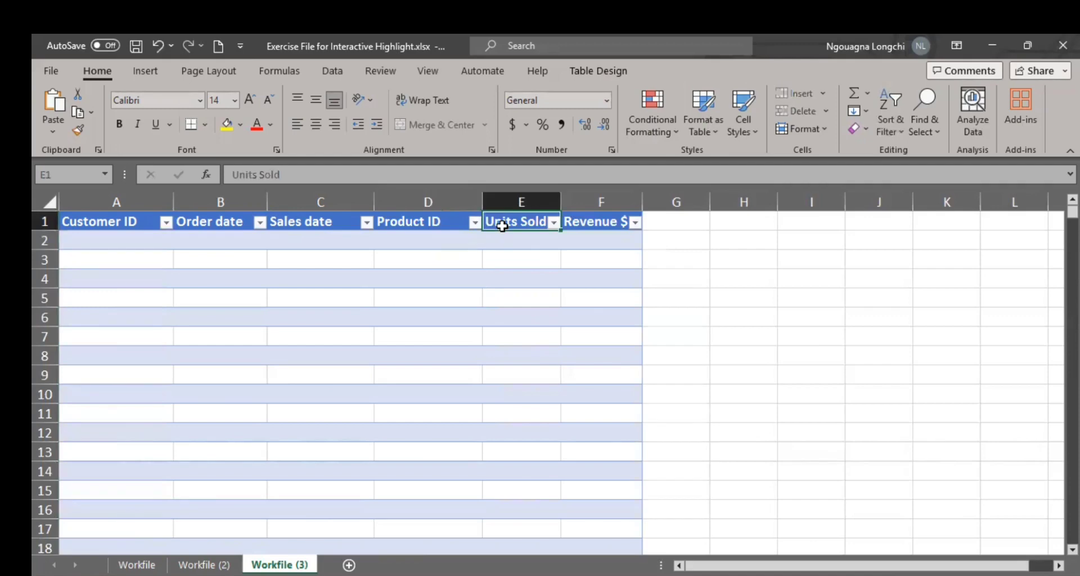
pyautogui.rightClick(520, 198)
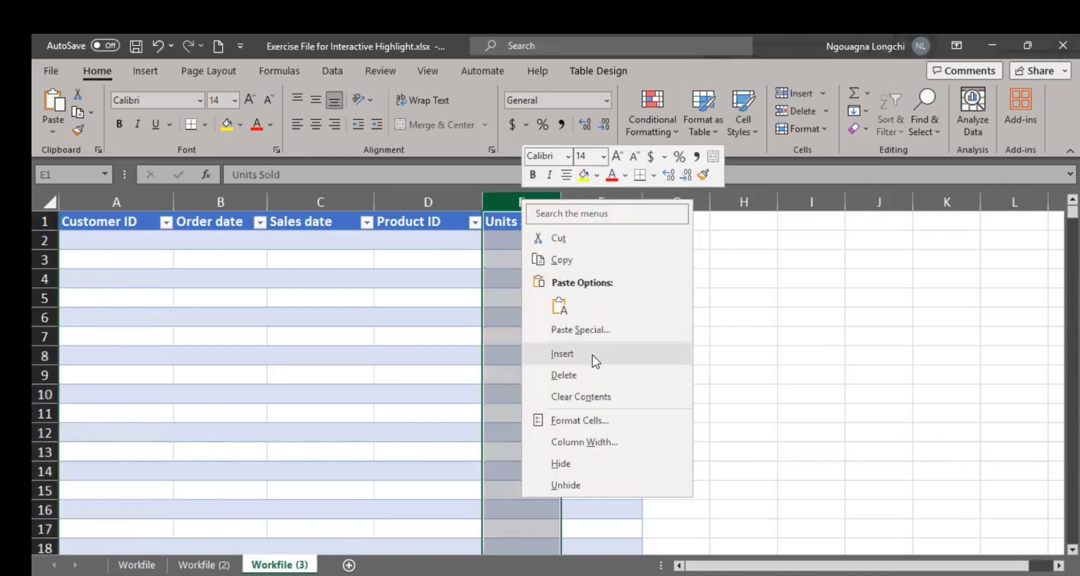
pyautogui.click(586, 376)
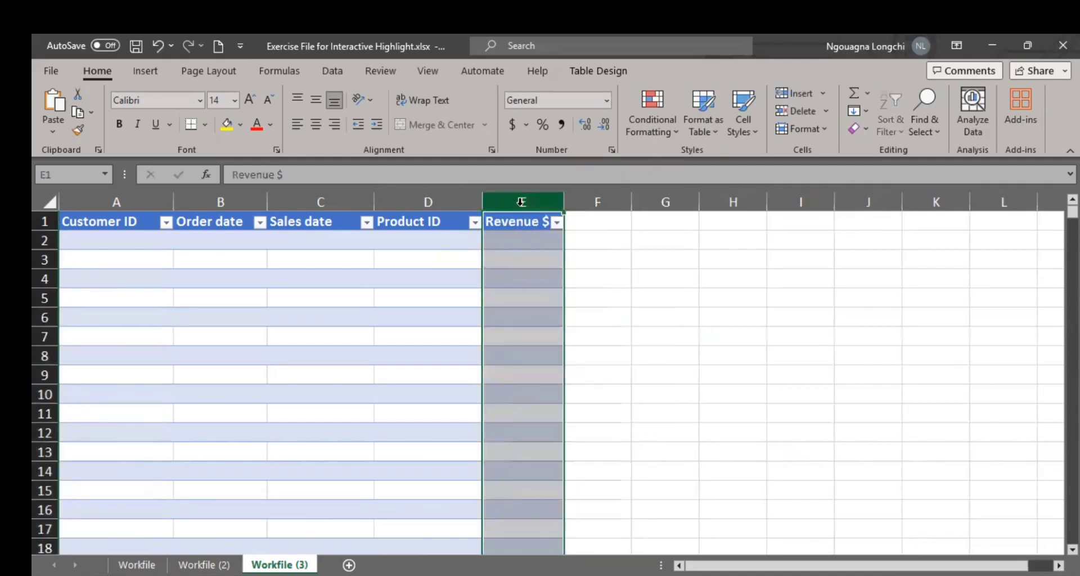
pyautogui.rightClick(520, 201)
pyautogui.click(575, 382)
pyautogui.click(441, 347)
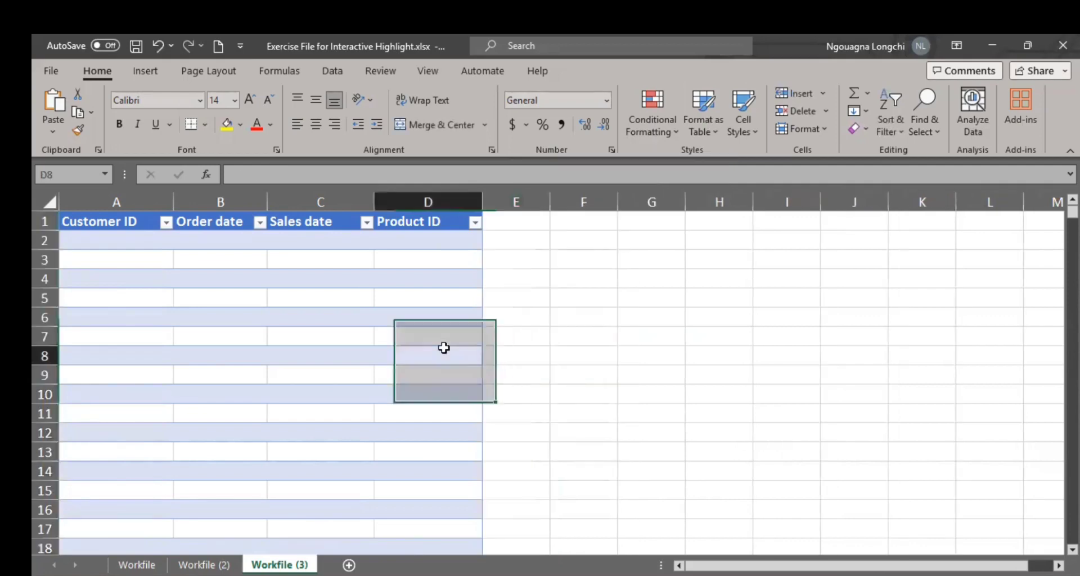
# Step: Examine the repeated entries in the Name column of the Workfile (2) sheet
pyautogui.click(118, 241)
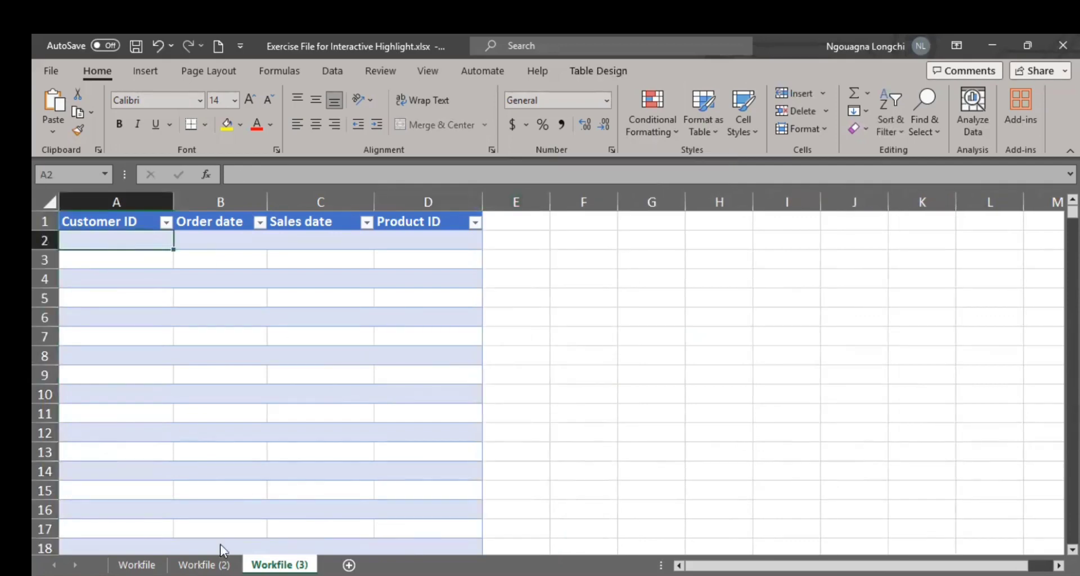
pyautogui.click(205, 564)
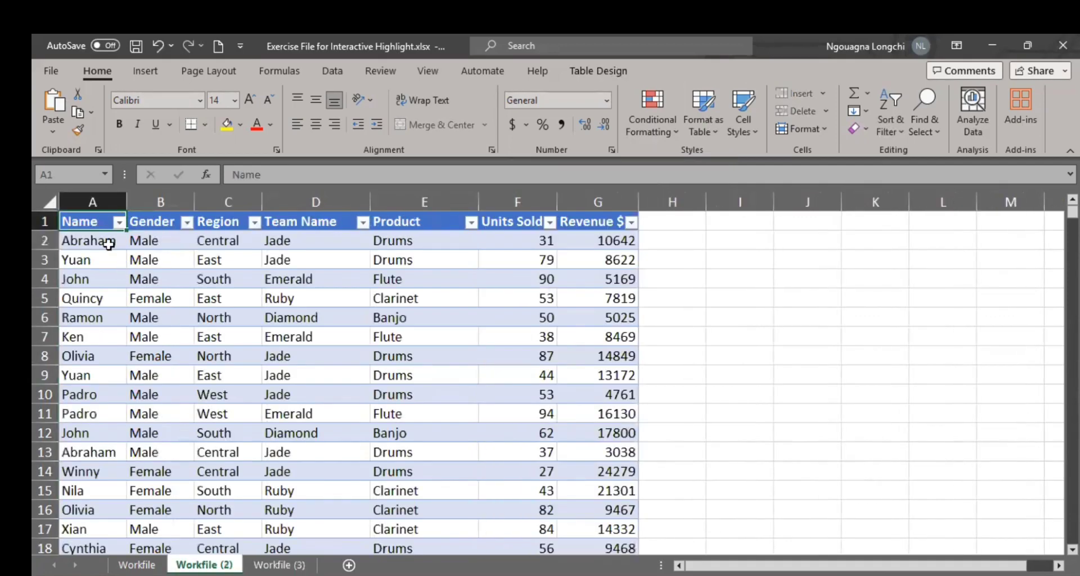
pyautogui.click(109, 244)
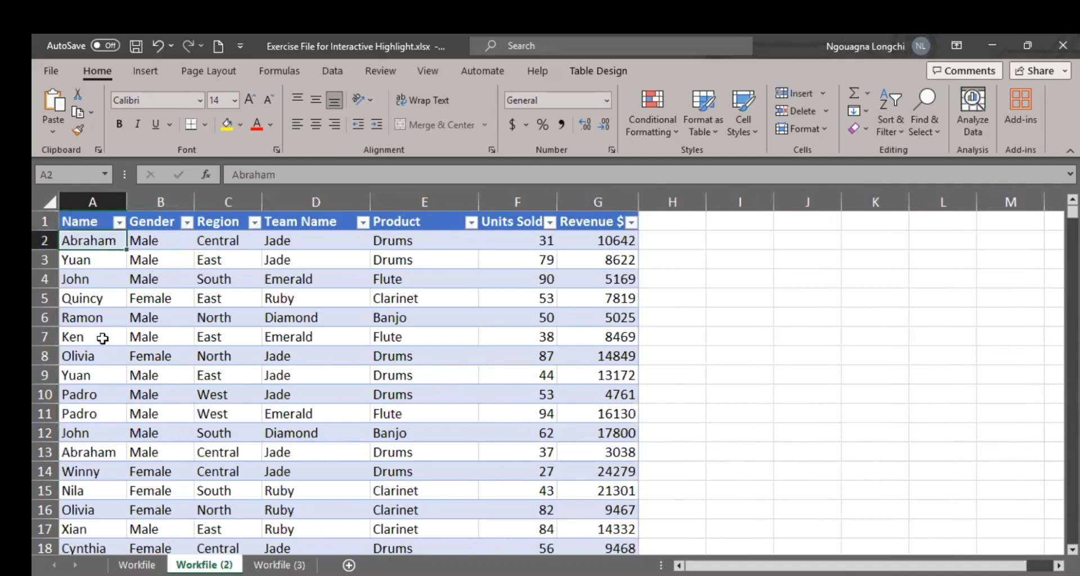
pyautogui.scroll(-1, 104, 338)
pyautogui.scroll(-2, 85, 366)
pyautogui.click(84, 336)
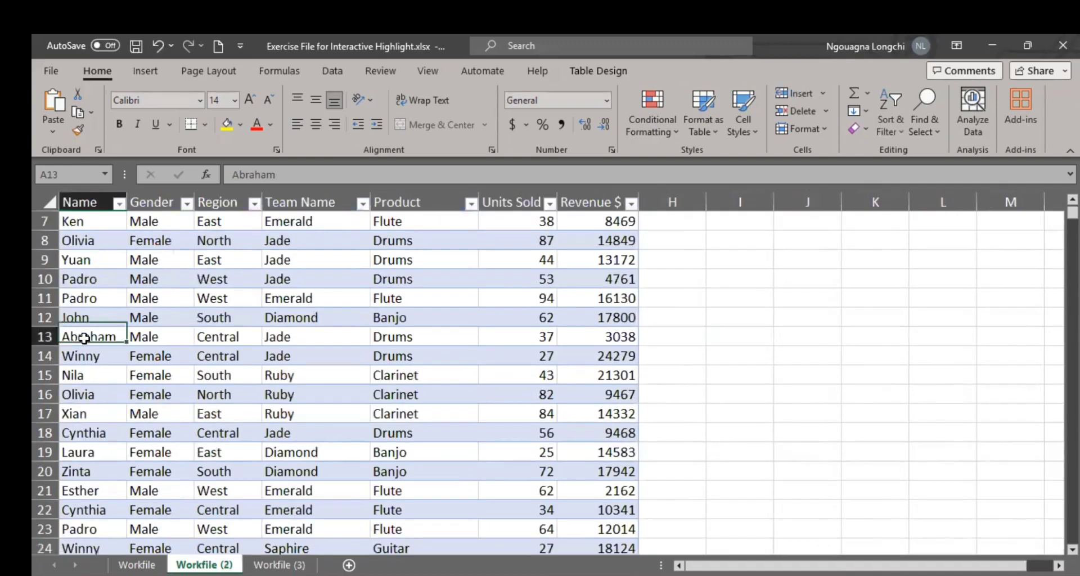
pyautogui.scroll(-1, 85, 349)
pyautogui.scroll(-3, 86, 349)
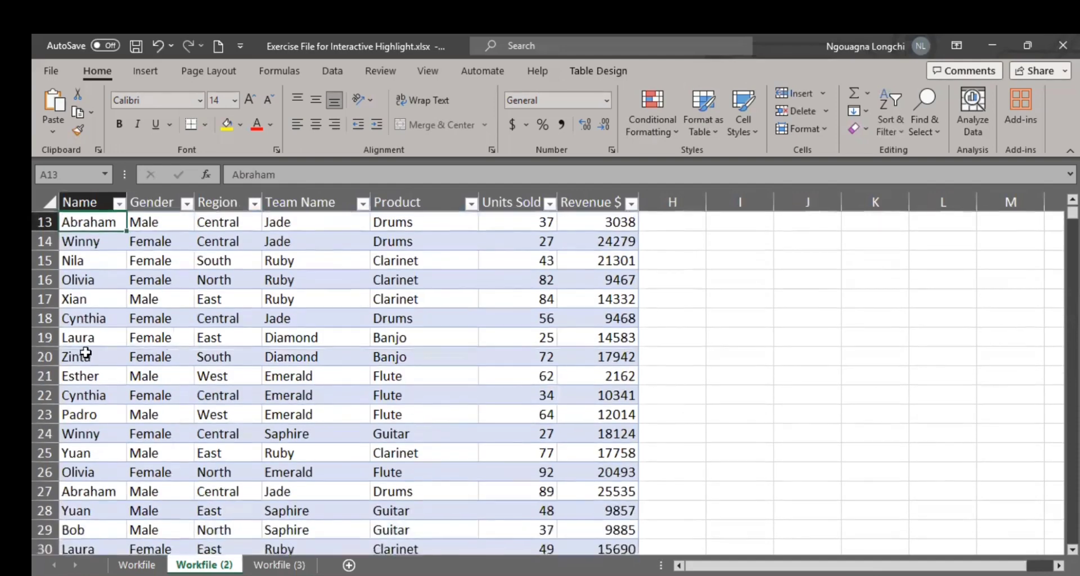
# Step: Enter the first customer ID number in cell A2 of the Workfile (3) sheet
pyautogui.click(263, 564)
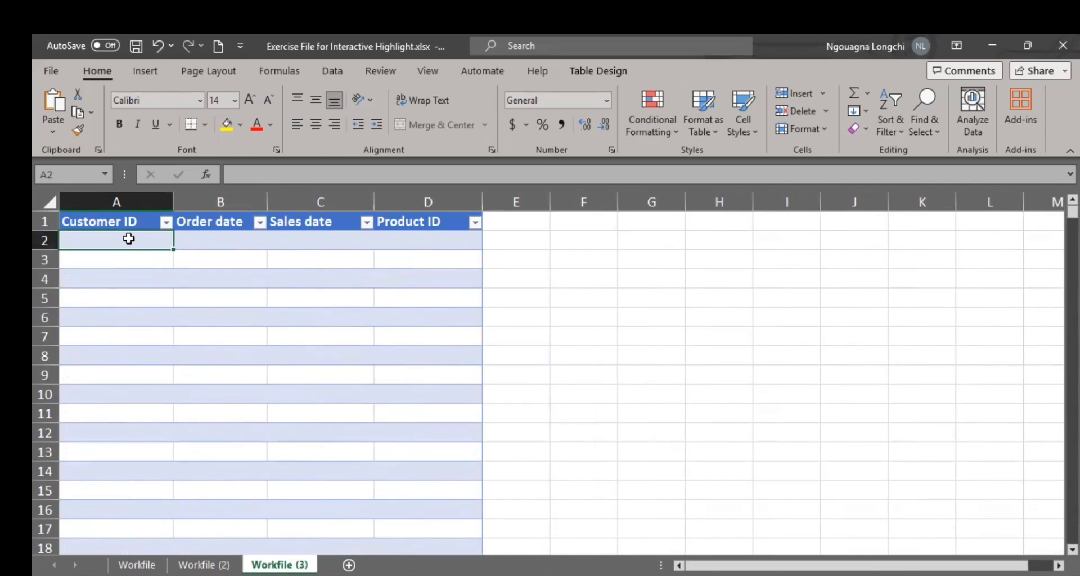
pyautogui.write('01')
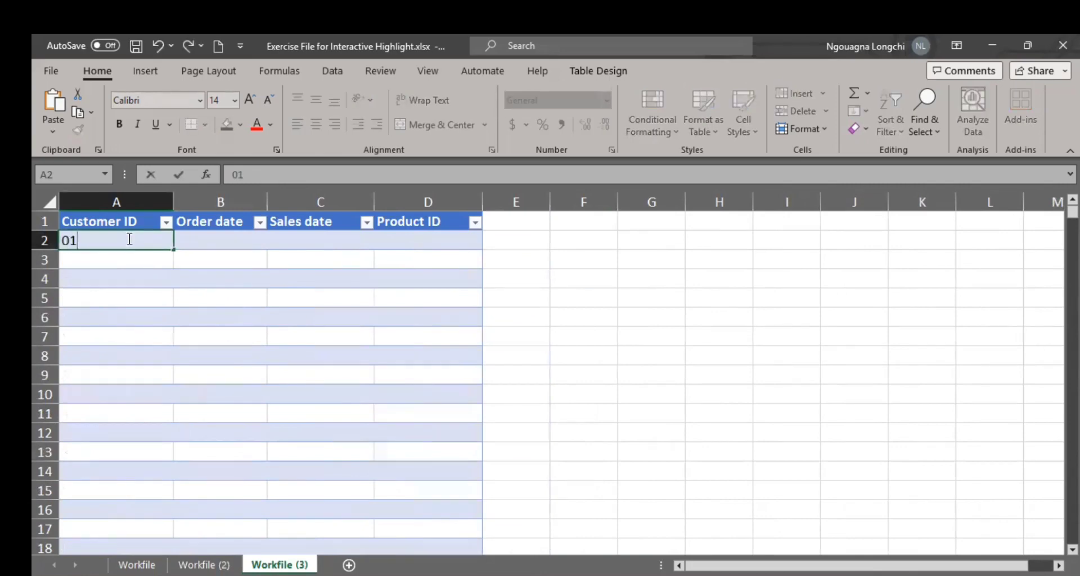
pyautogui.press('BackSpace')
pyautogui.press('BackSpace')
pyautogui.write('202301001')
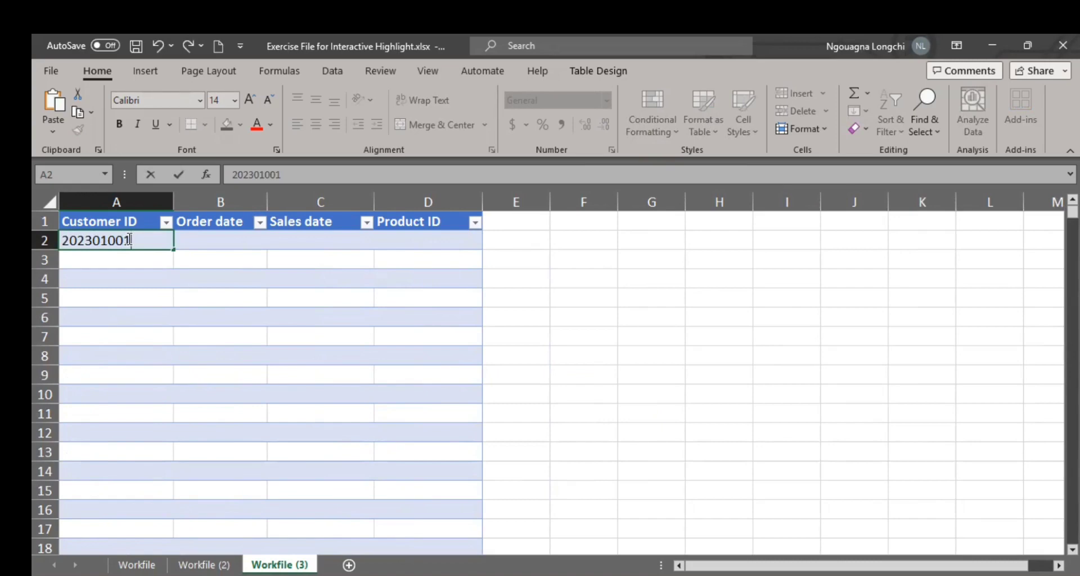
pyautogui.press('BackSpace')
pyautogui.write('01')
pyautogui.click(139, 278)
pyautogui.click(130, 241)
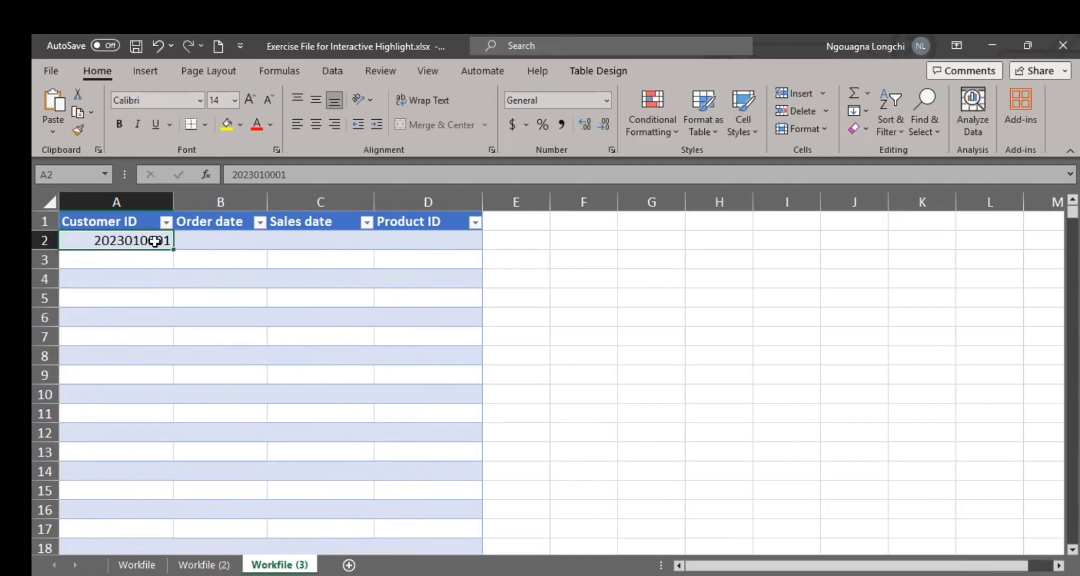
pyautogui.click(153, 257)
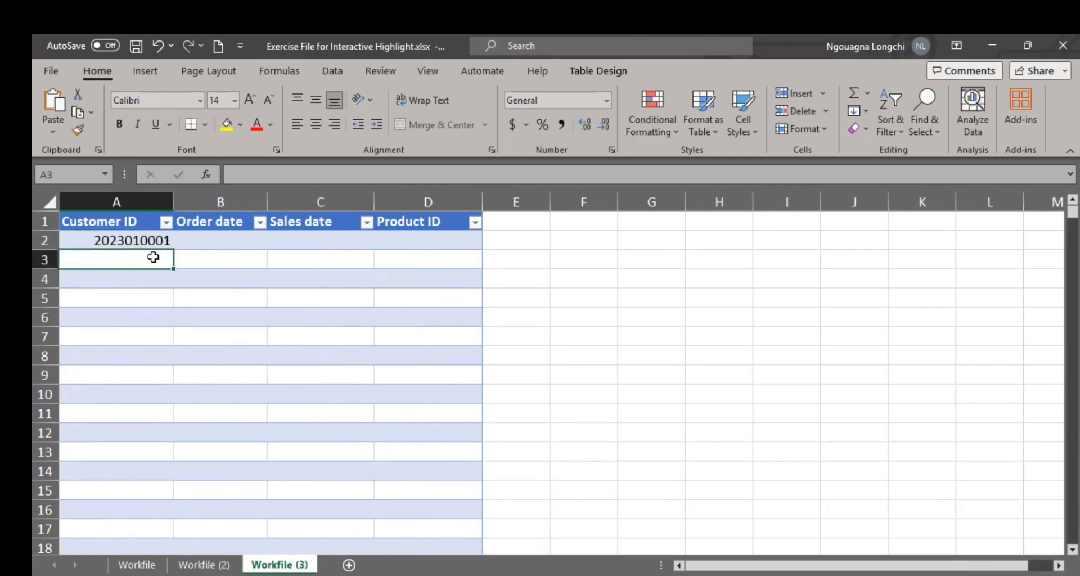
pyautogui.click(125, 237)
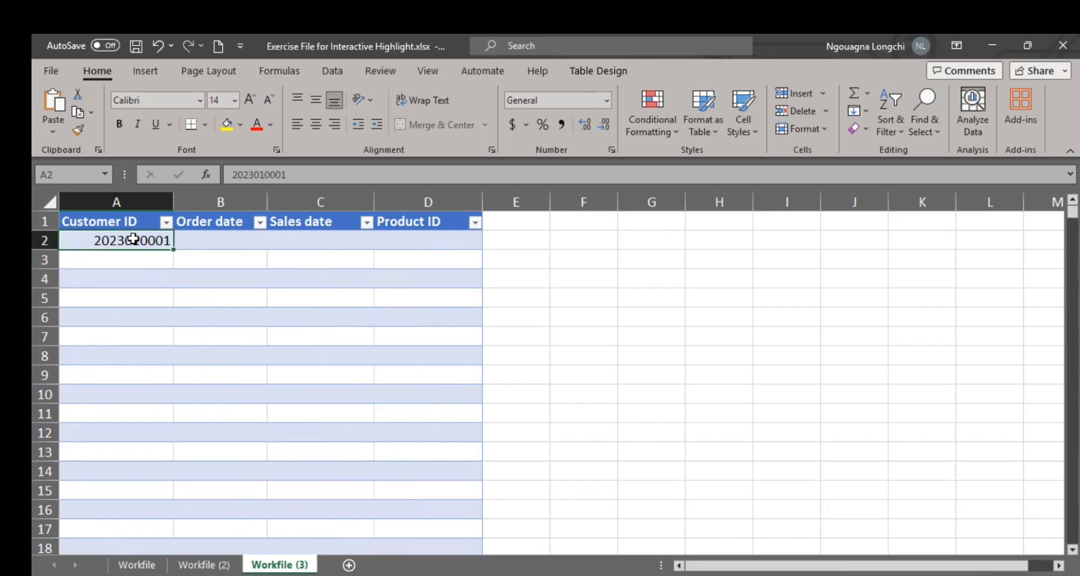
# Step: Enter 8/31/2023 as the order date in cell B2
pyautogui.click(191, 238)
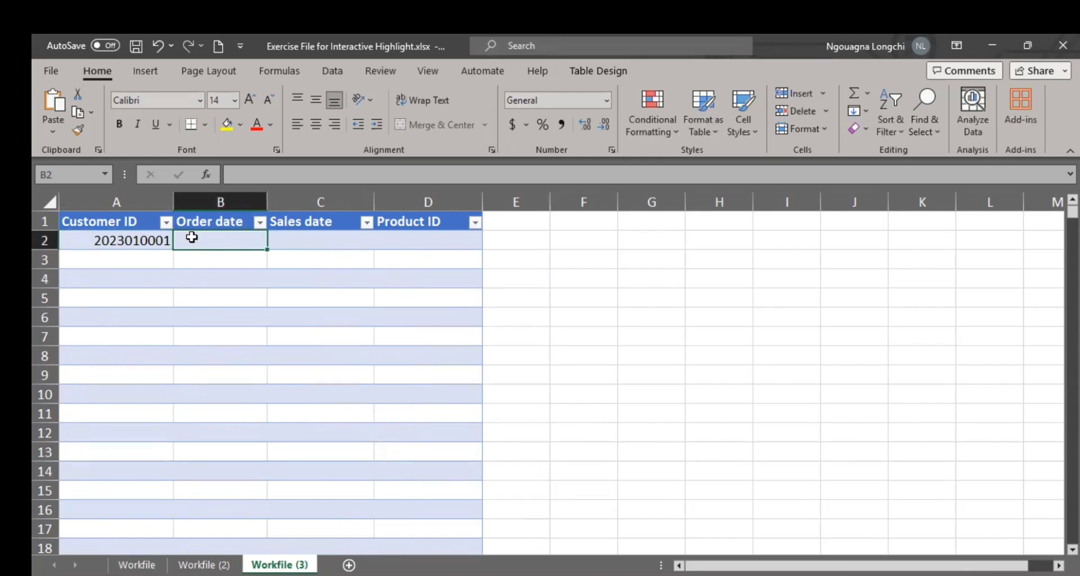
pyautogui.write('8')
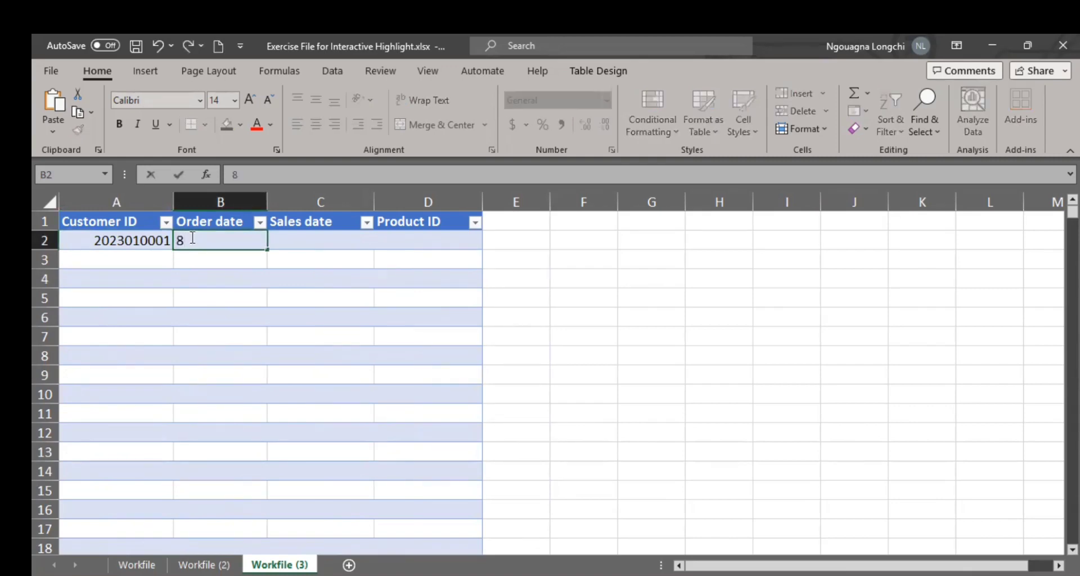
pyautogui.write('/31/2023')
# Step: Enter 9/3/2023 as the sales date in cell C2
pyautogui.click(324, 242)
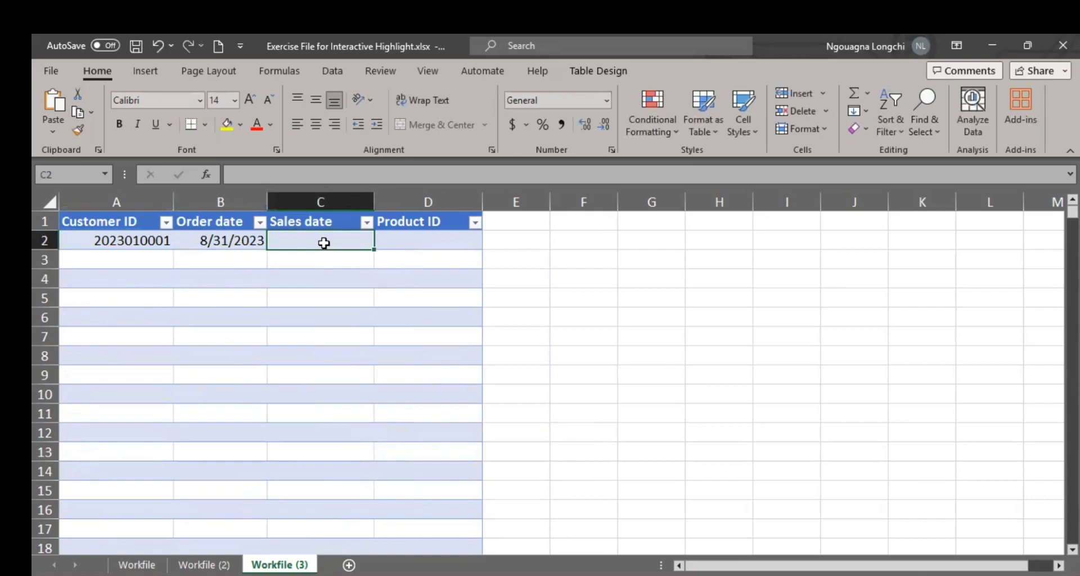
pyautogui.write('9')
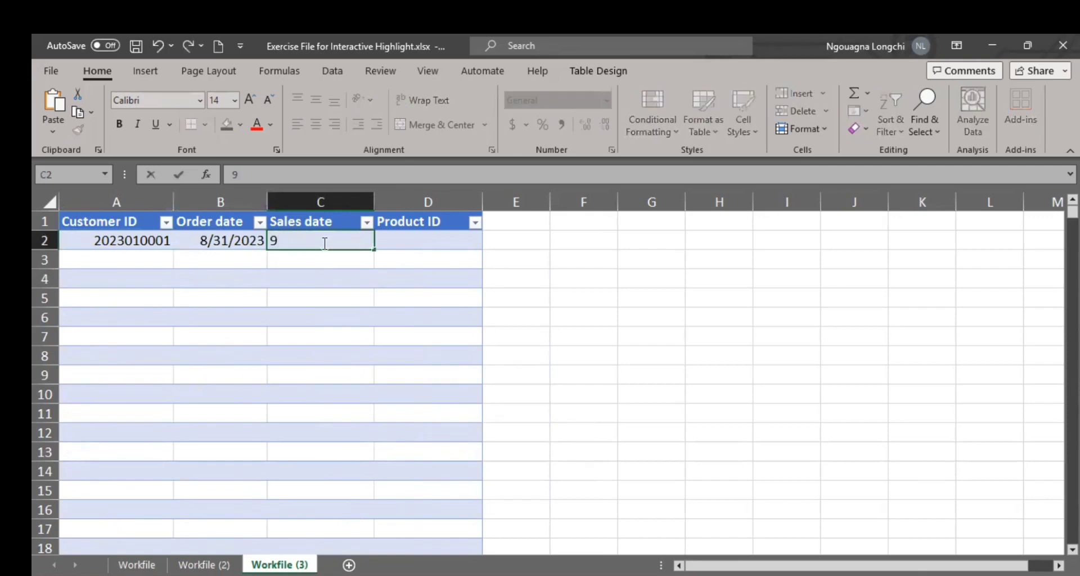
pyautogui.write('/3/2023')
pyautogui.press('Return')
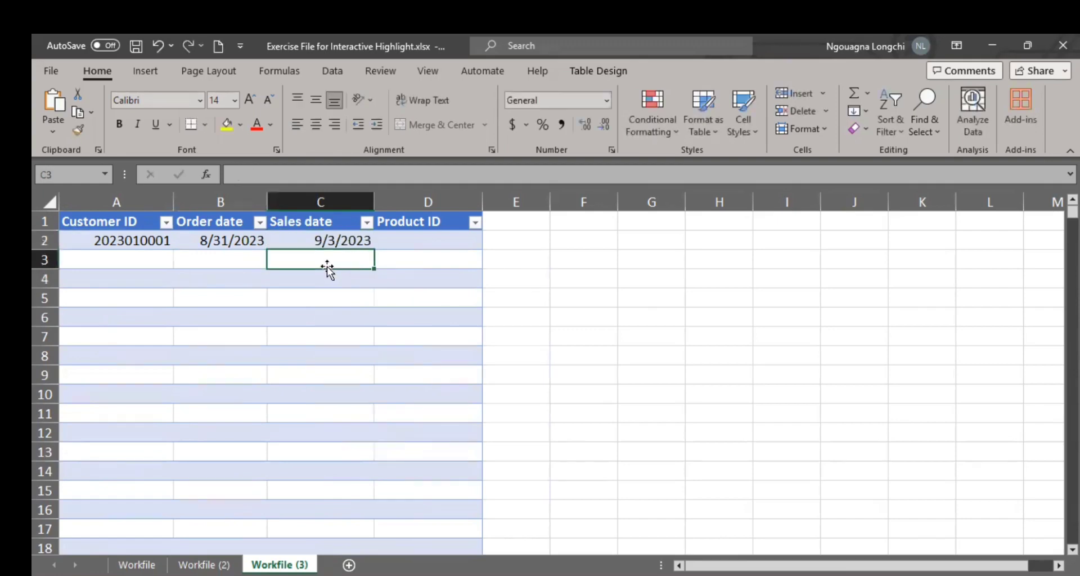
pyautogui.click(319, 245)
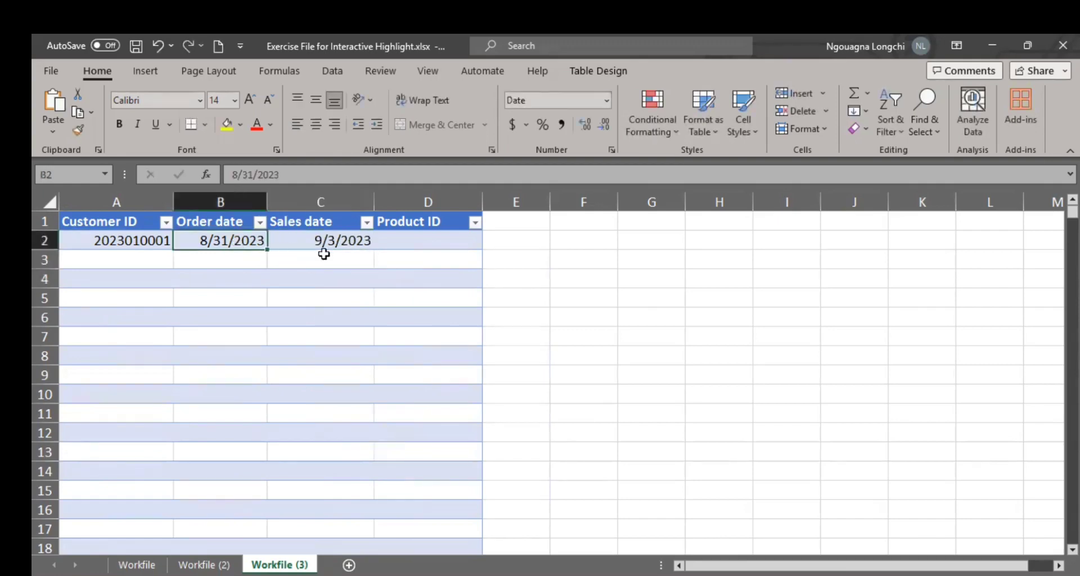
# Step: Check the Product column on Workfile (2), then enter 01 as the product ID in D2 of Workfile (3)
pyautogui.click(448, 241)
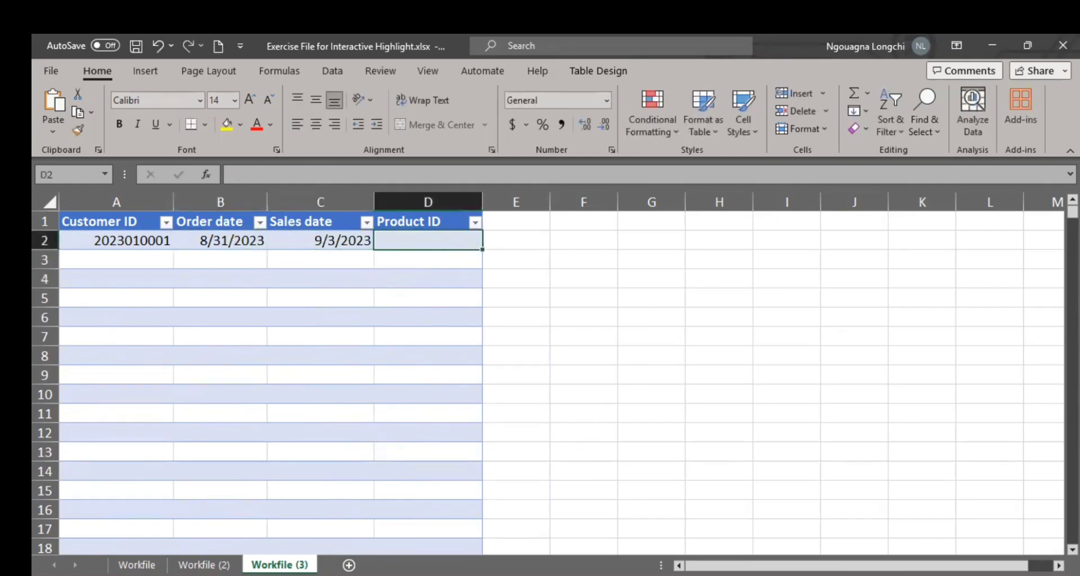
pyautogui.click(204, 564)
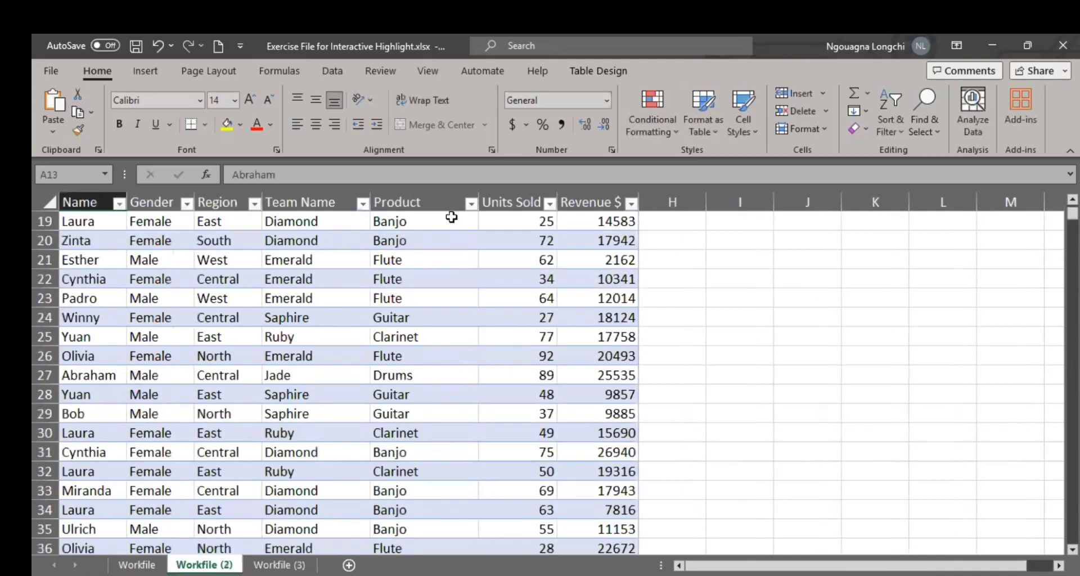
pyautogui.scroll(-1, 472, 232)
pyautogui.scroll(3, 465, 231)
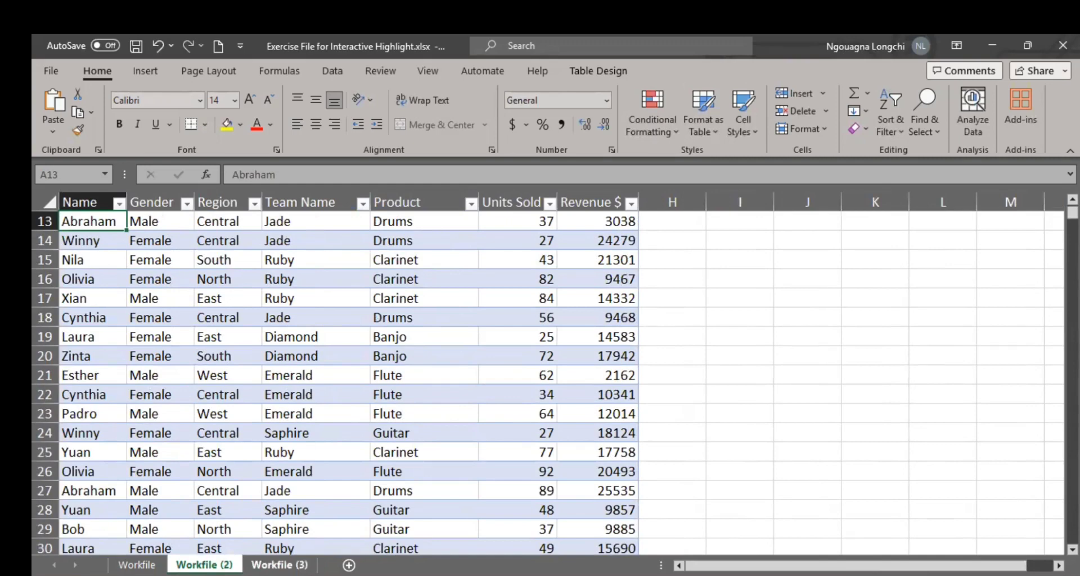
pyautogui.click(279, 565)
pyautogui.write('0')
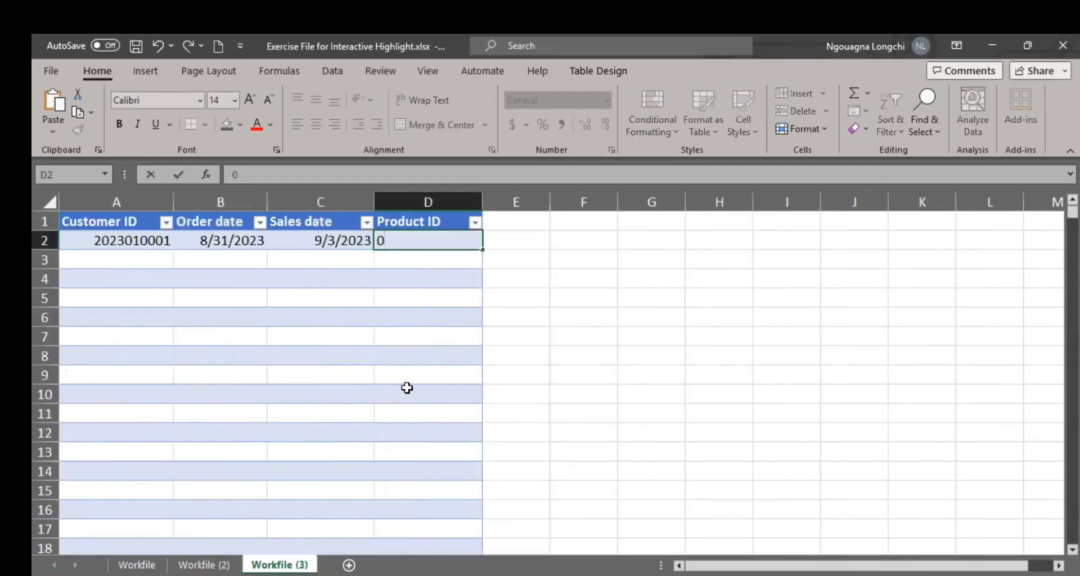
pyautogui.write('1')
pyautogui.click(560, 360)
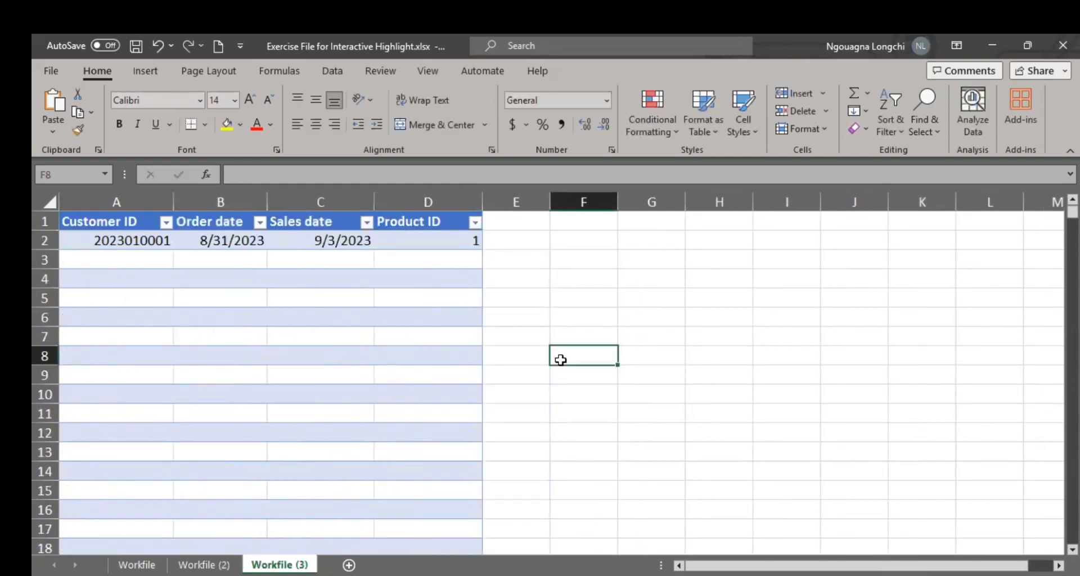
# Step: Compare the sales table on Workfile (2) with the customer record and Product ID column on Workfile (3)
pyautogui.click(205, 565)
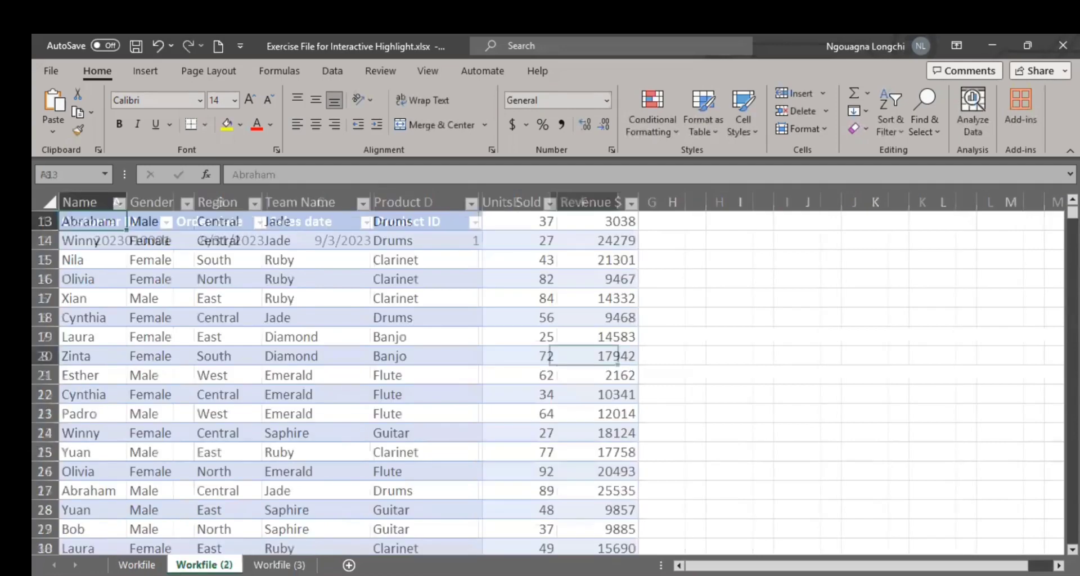
pyautogui.click(279, 565)
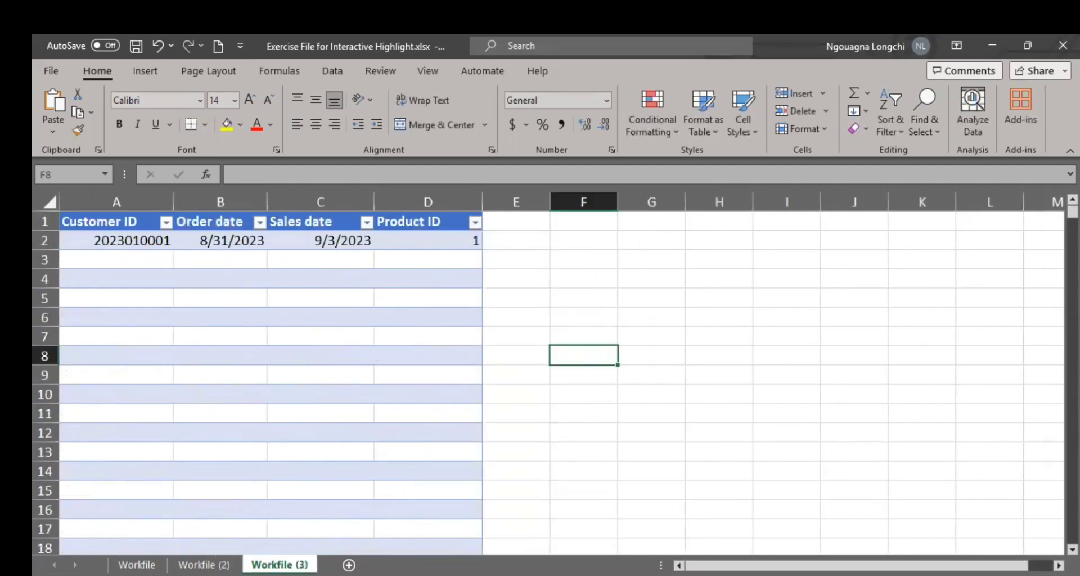
pyautogui.click(218, 564)
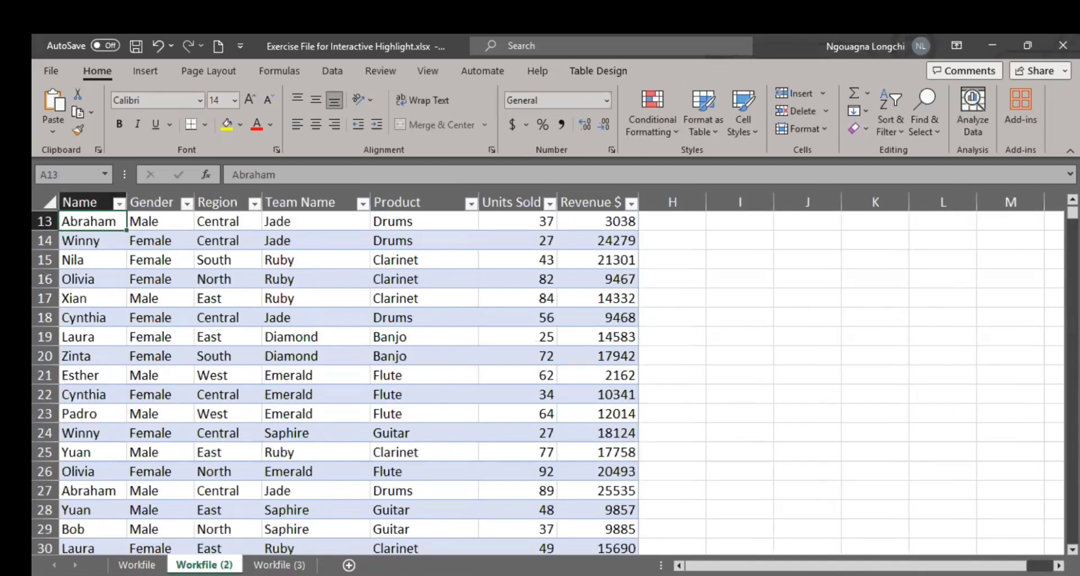
pyautogui.click(280, 564)
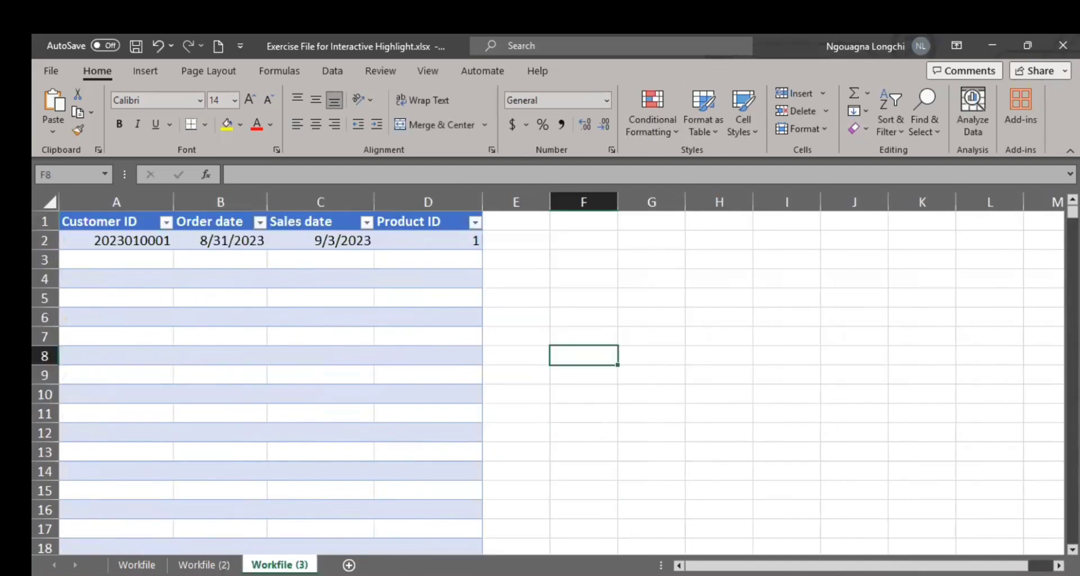
pyautogui.click(183, 565)
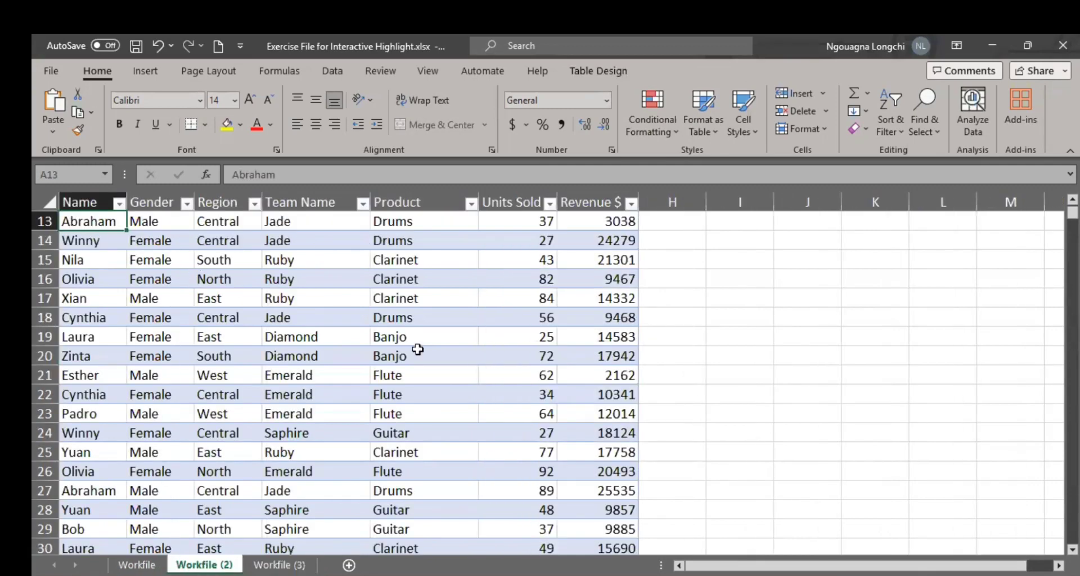
pyautogui.click(280, 565)
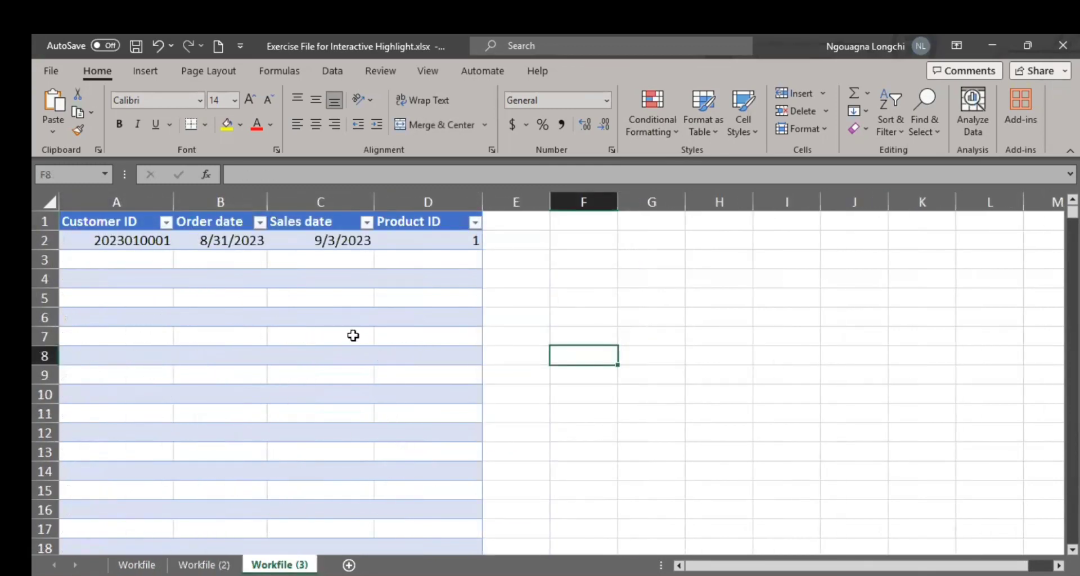
pyautogui.click(396, 223)
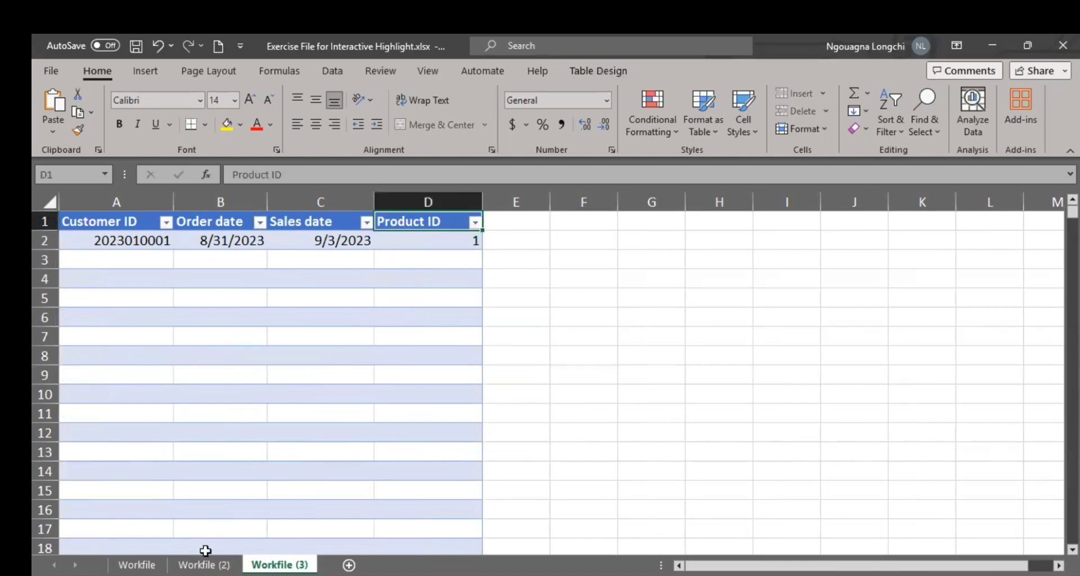
# Step: Insert a blank column before the Name column of the sales table on Workfile (2)
pyautogui.click(204, 564)
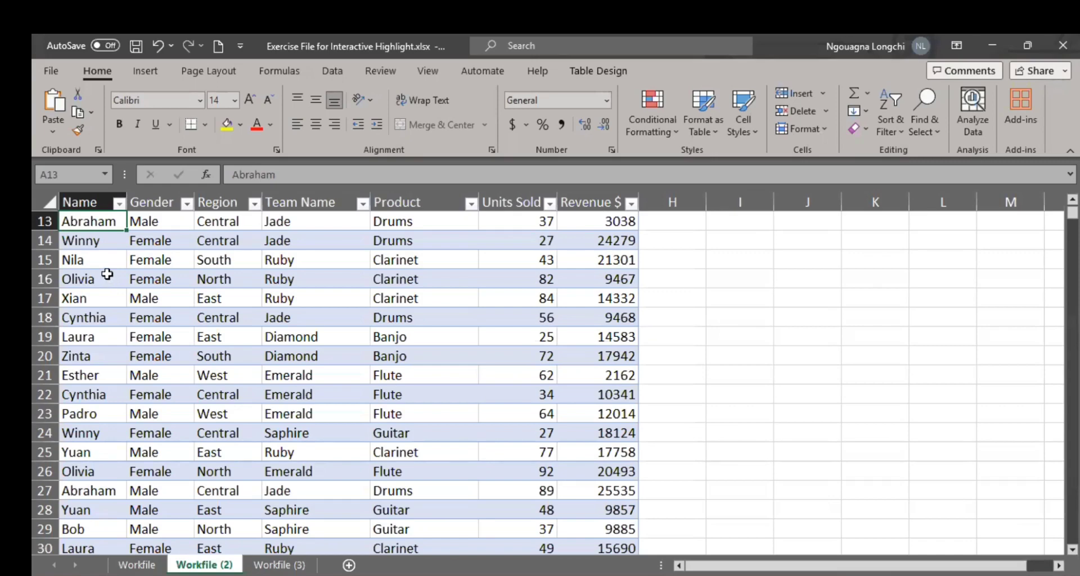
pyautogui.rightClick(89, 196)
pyautogui.click(140, 352)
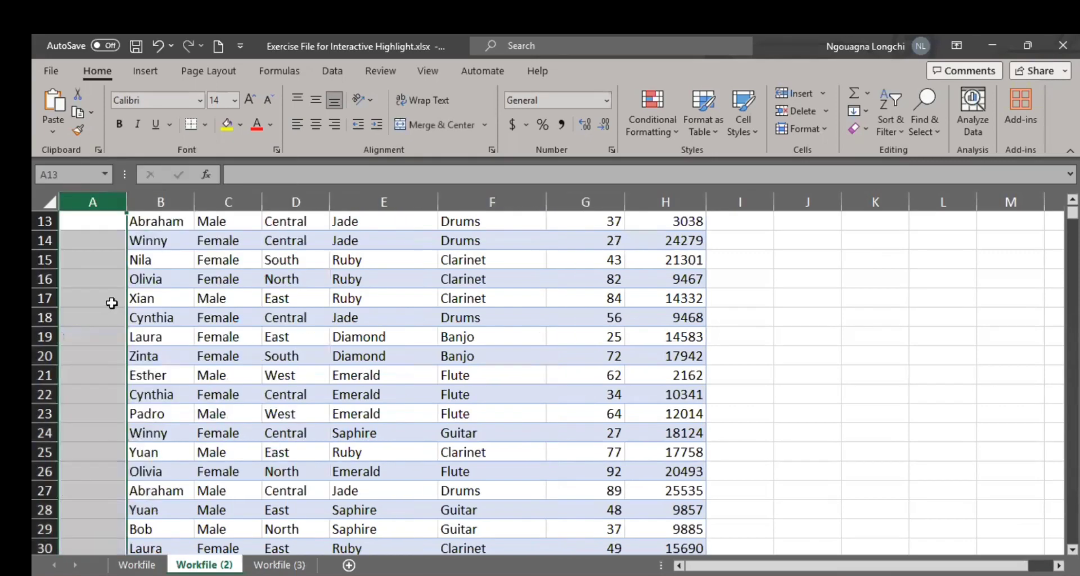
# Step: Enter Customer ID in cell A13 of the new blank column and widen column A to fit the text
pyautogui.click(96, 225)
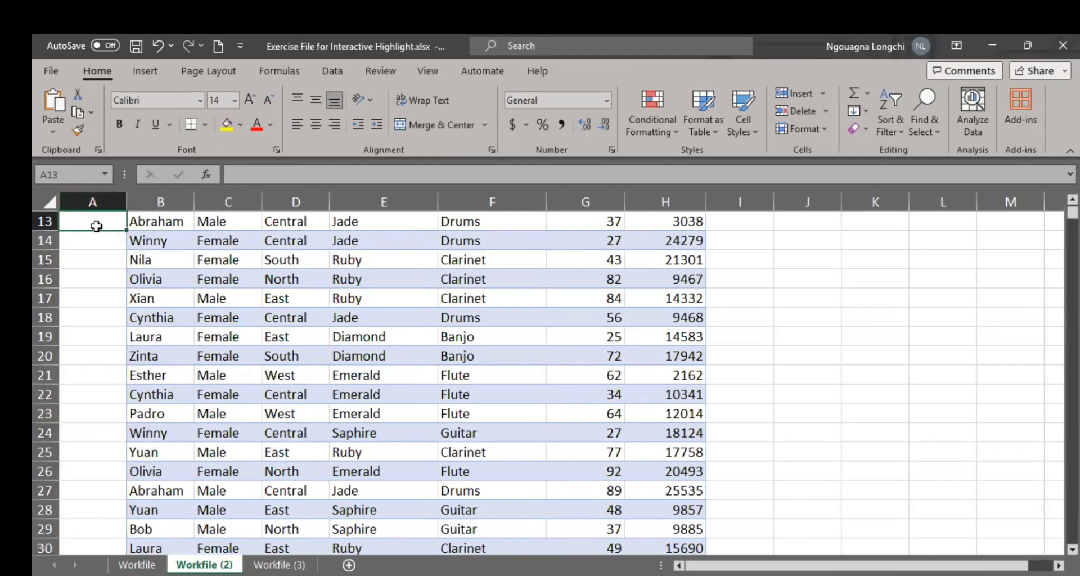
pyautogui.write('Customer si')
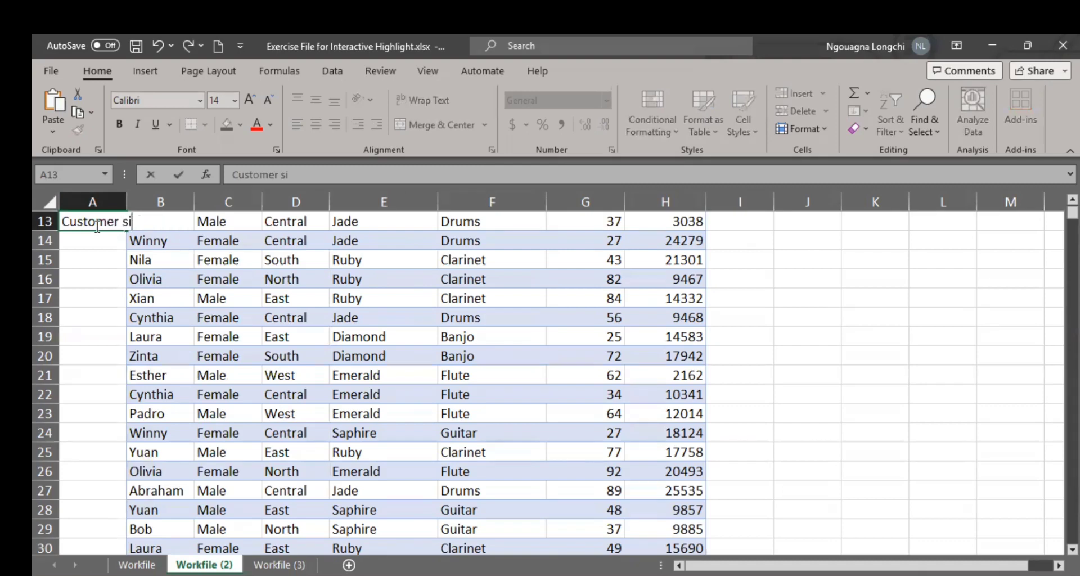
pyautogui.press('BackSpace')
pyautogui.press('BackSpace')
pyautogui.write('ID')
pyautogui.press('Return')
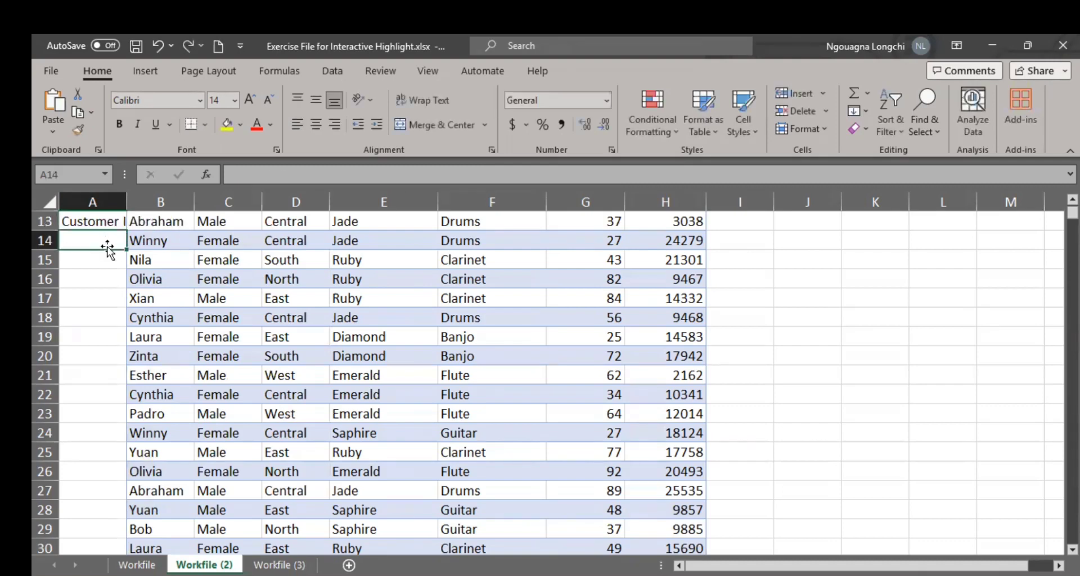
pyautogui.click(106, 214)
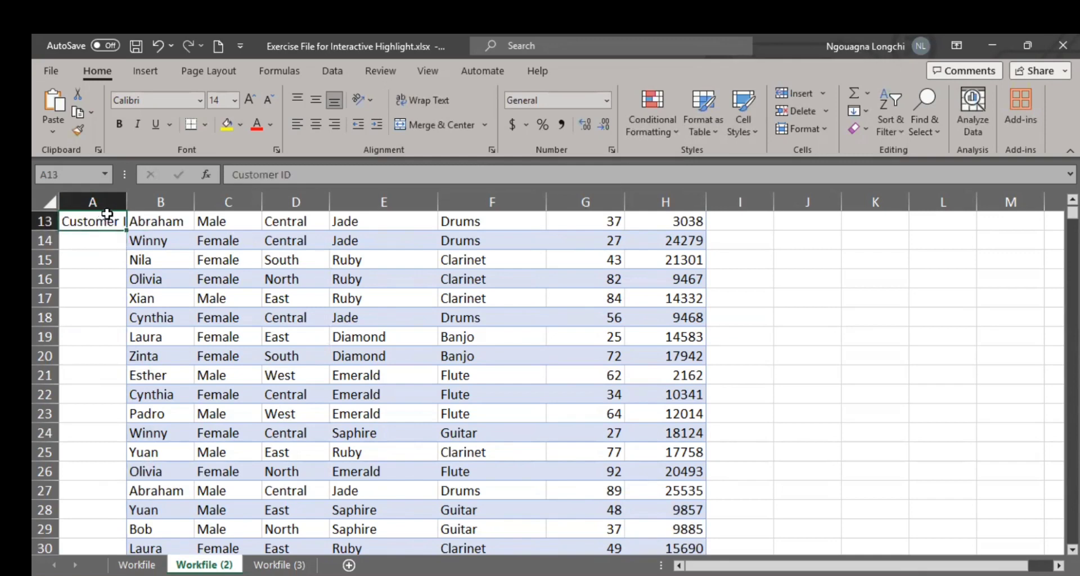
pyautogui.moveTo(125, 202); pyautogui.dragTo(157, 216)
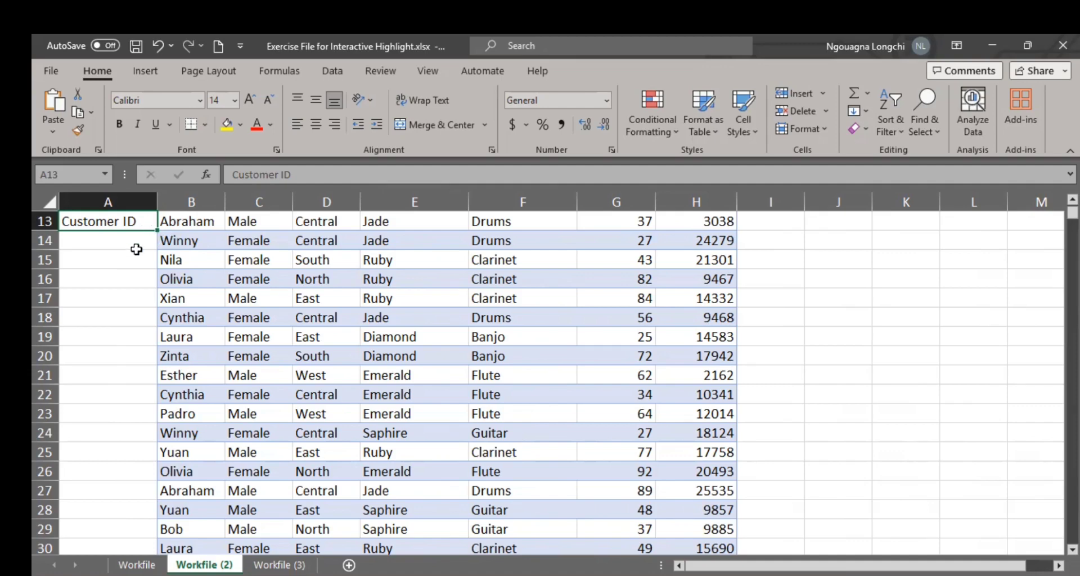
pyautogui.click(136, 246)
pyautogui.click(125, 267)
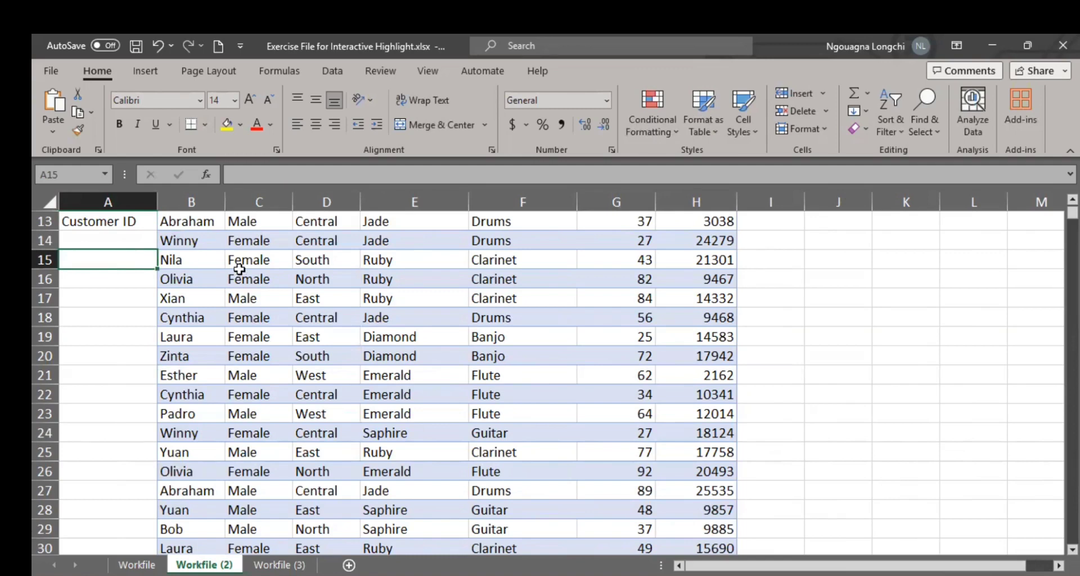
# Step: Undo the widening of column A and the Customer ID entry in cell A13
pyautogui.scroll(4, 232, 277)
pyautogui.click(129, 450)
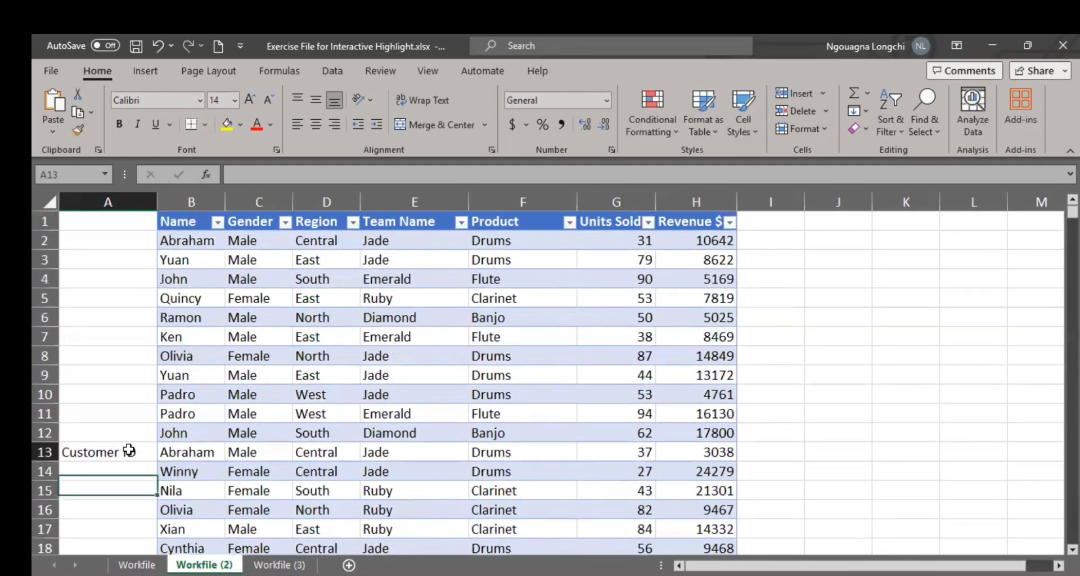
pyautogui.hotkey('ctrl', 'z')
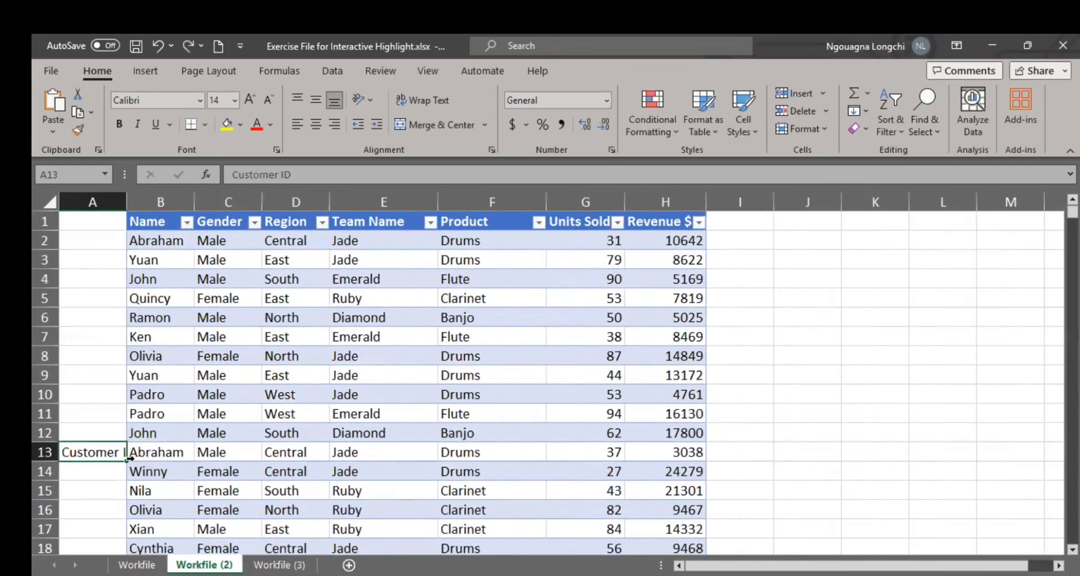
pyautogui.hotkey('ctrl', 'z')
# Step: Paste the text Eds Analytics into cell A1, beside the Name header on Workfile (2)
pyautogui.click(76, 222)
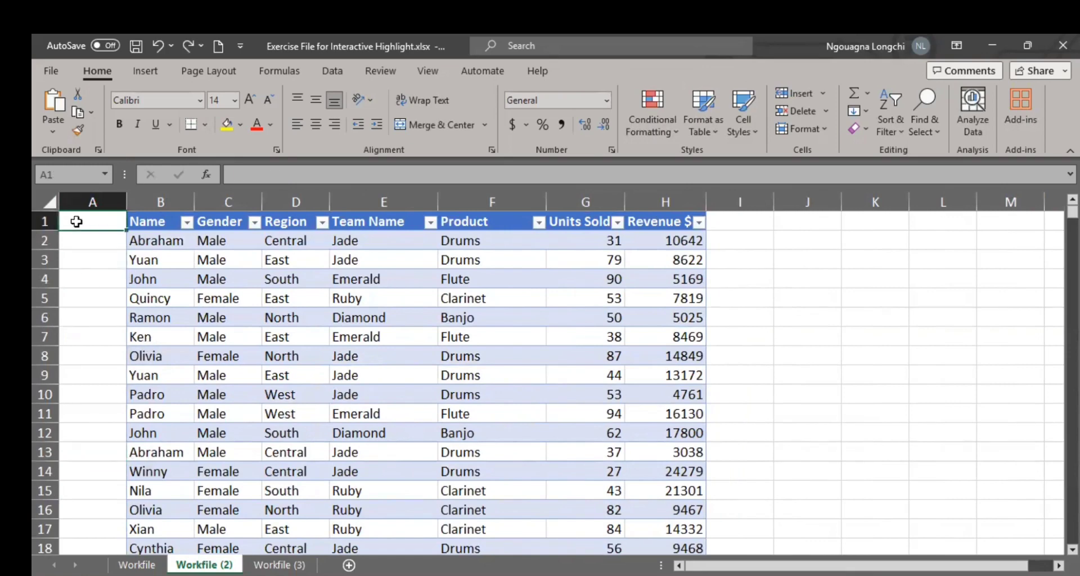
pyautogui.hotkey('ctrl', 'z')
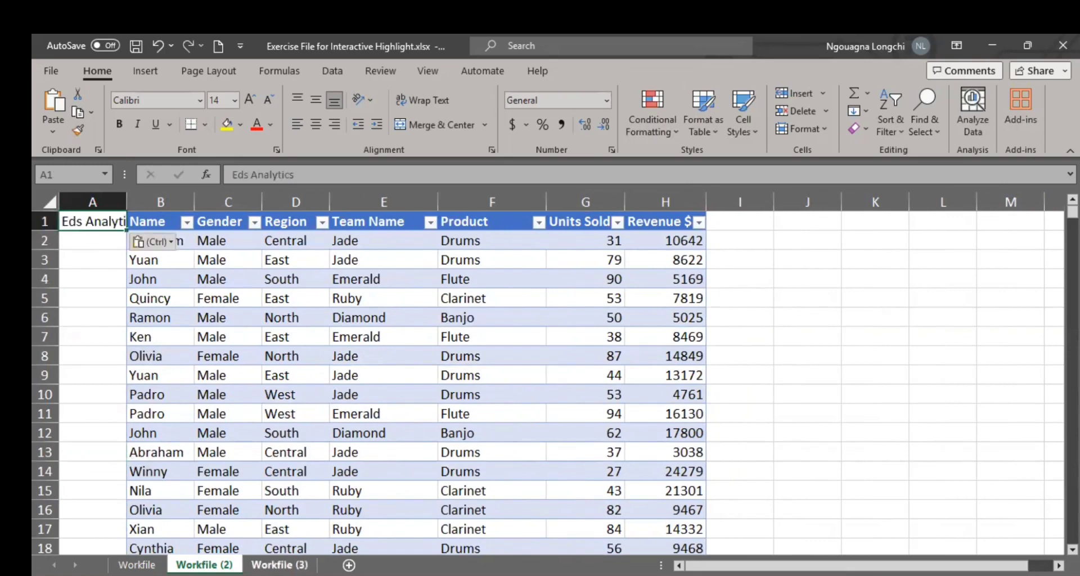
# Step: Compare the headers on Workfile (3), including Sales date, with the sales table headers on Workfile (2)
pyautogui.click(279, 564)
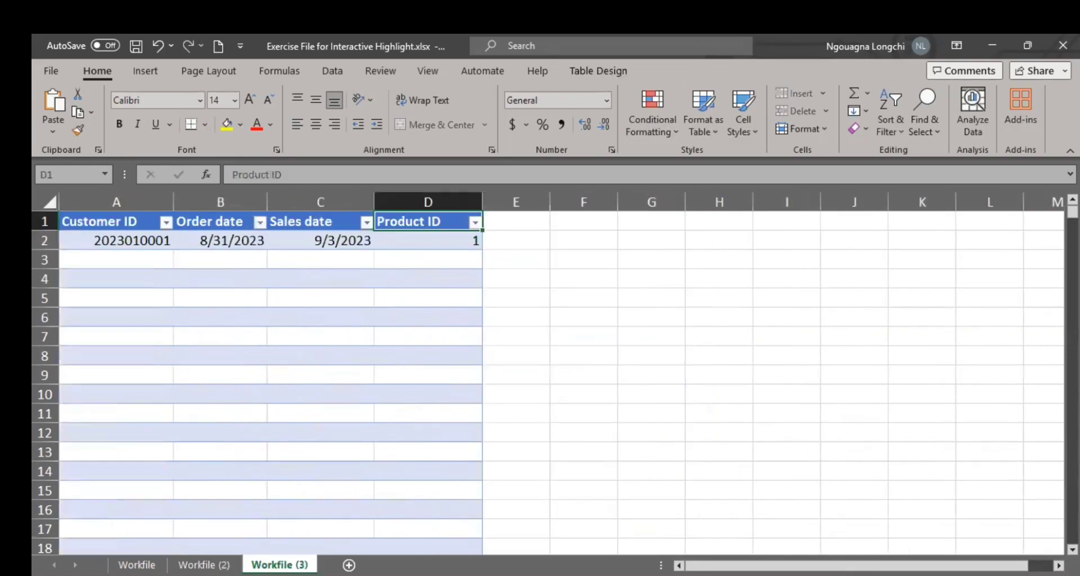
pyautogui.click(388, 322)
pyautogui.click(237, 563)
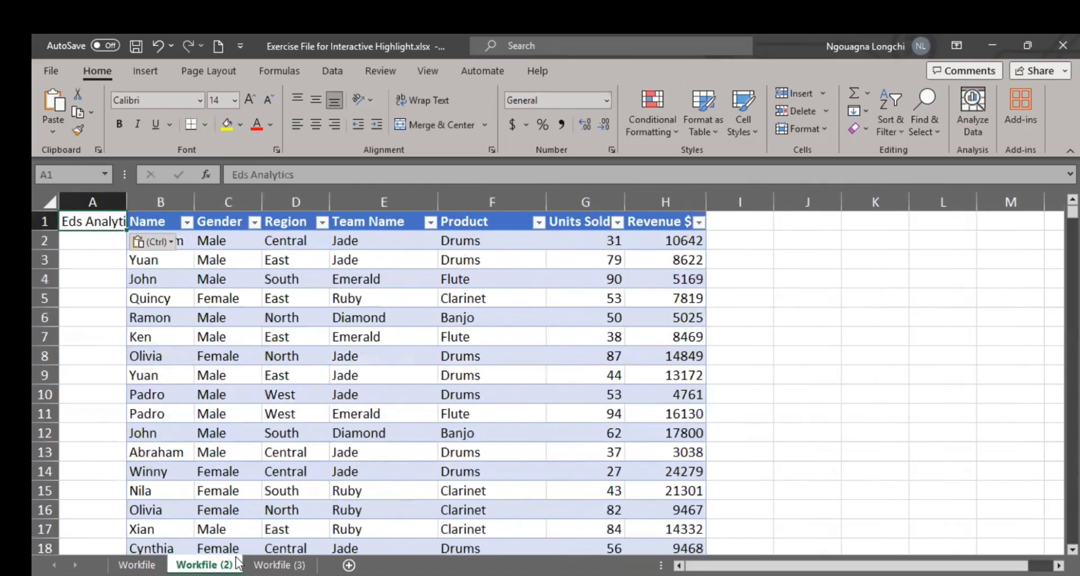
pyautogui.click(293, 225)
pyautogui.click(279, 565)
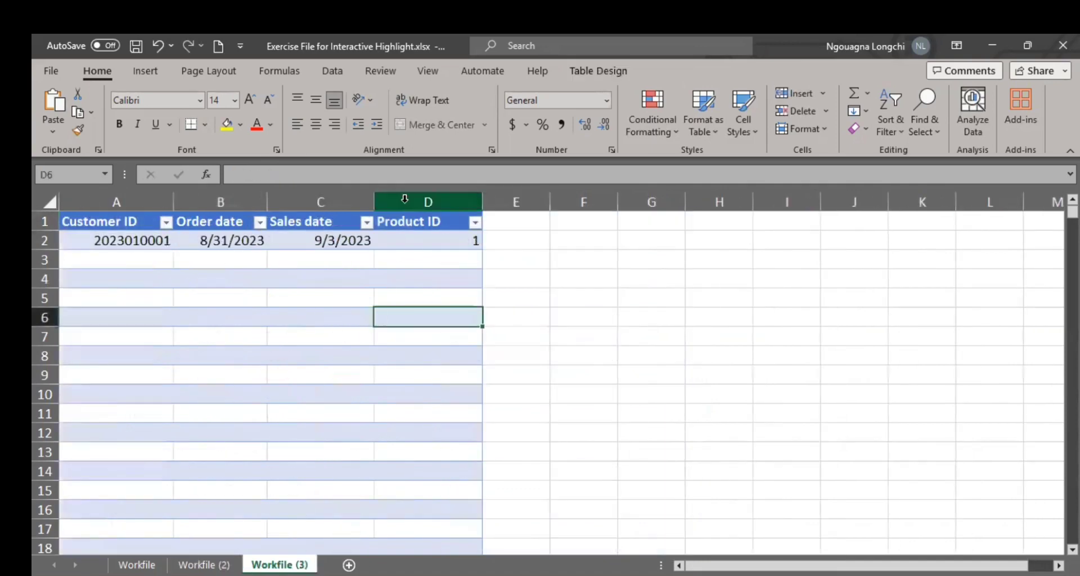
pyautogui.click(342, 225)
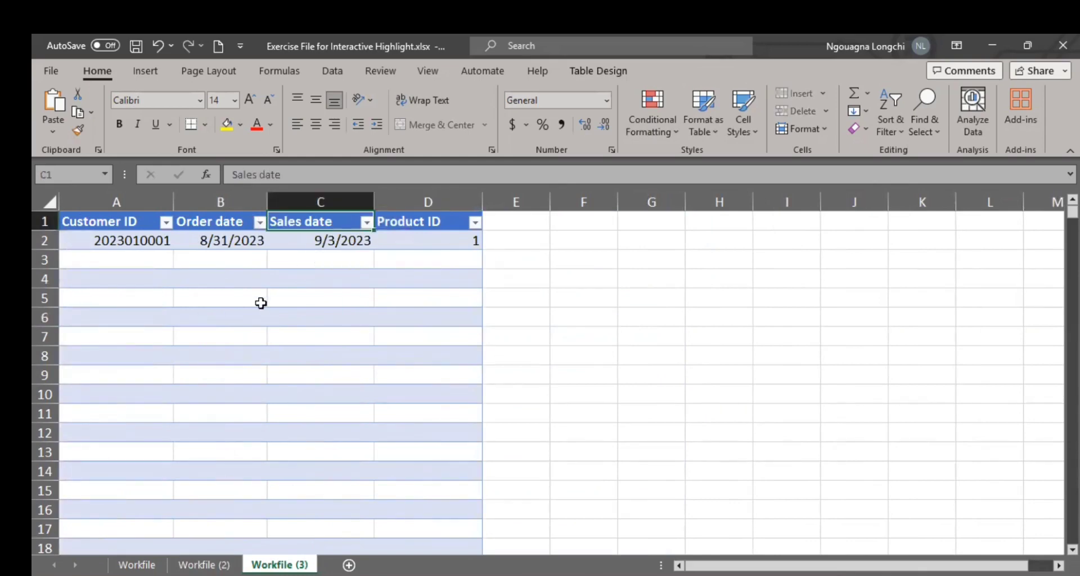
# Step: Widen column A on Workfile (2) so the full Eds Analytics text fits
pyautogui.click(204, 564)
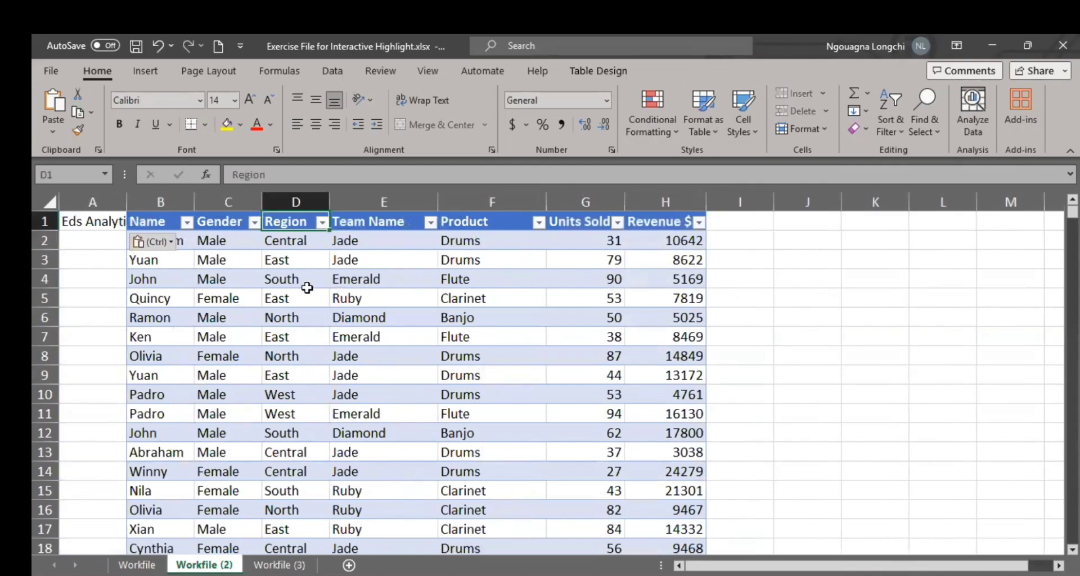
pyautogui.click(106, 242)
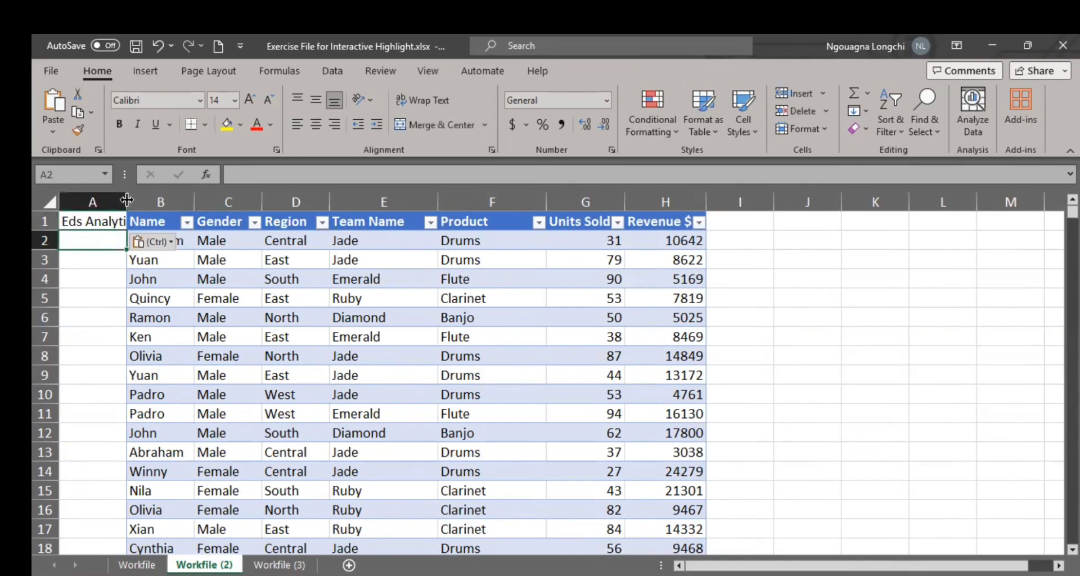
pyautogui.moveTo(127, 199); pyautogui.dragTo(164, 247)
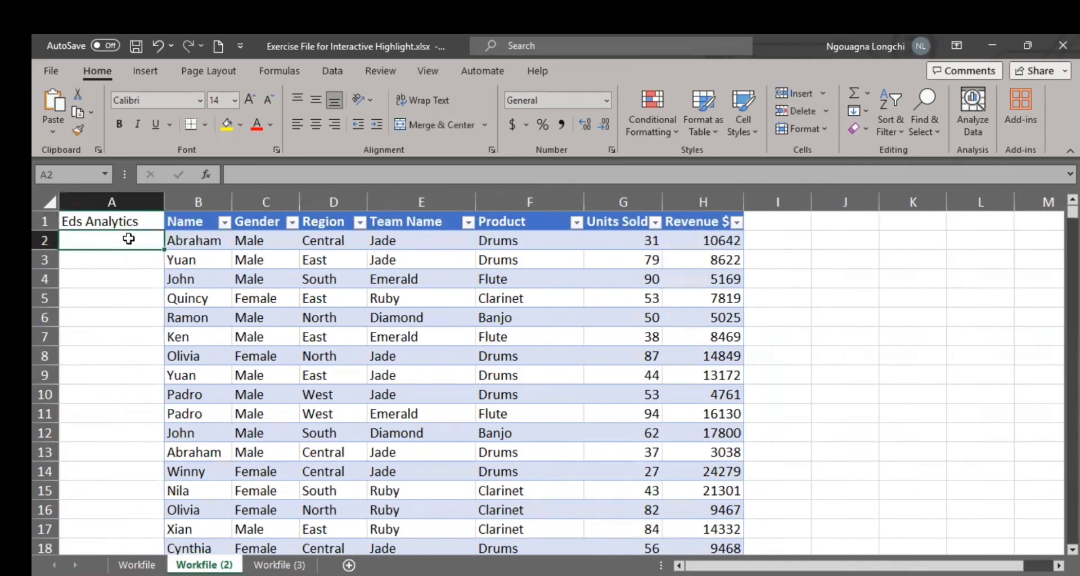
pyautogui.click(114, 263)
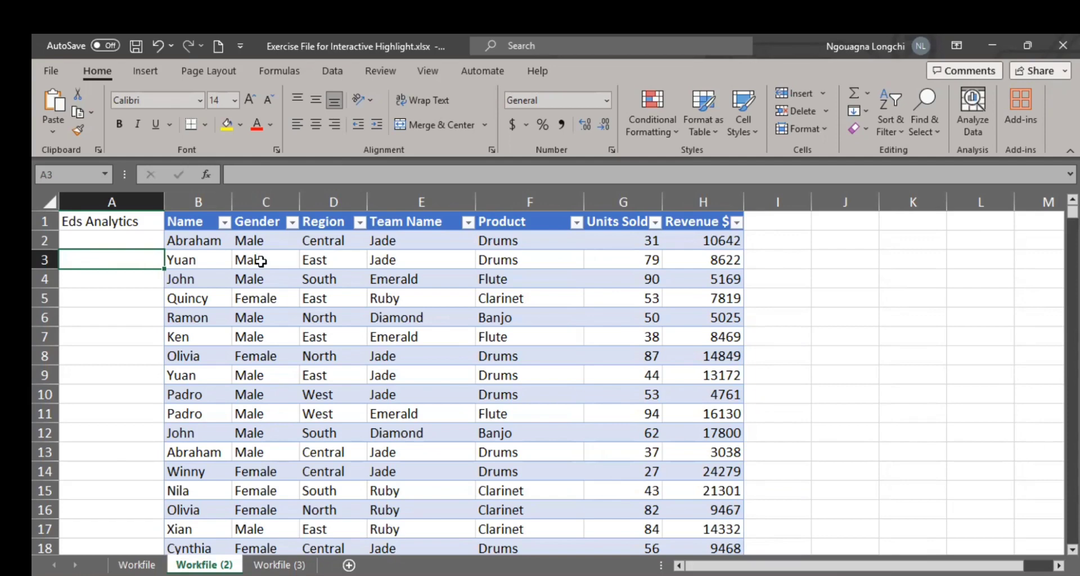
pyautogui.click(136, 235)
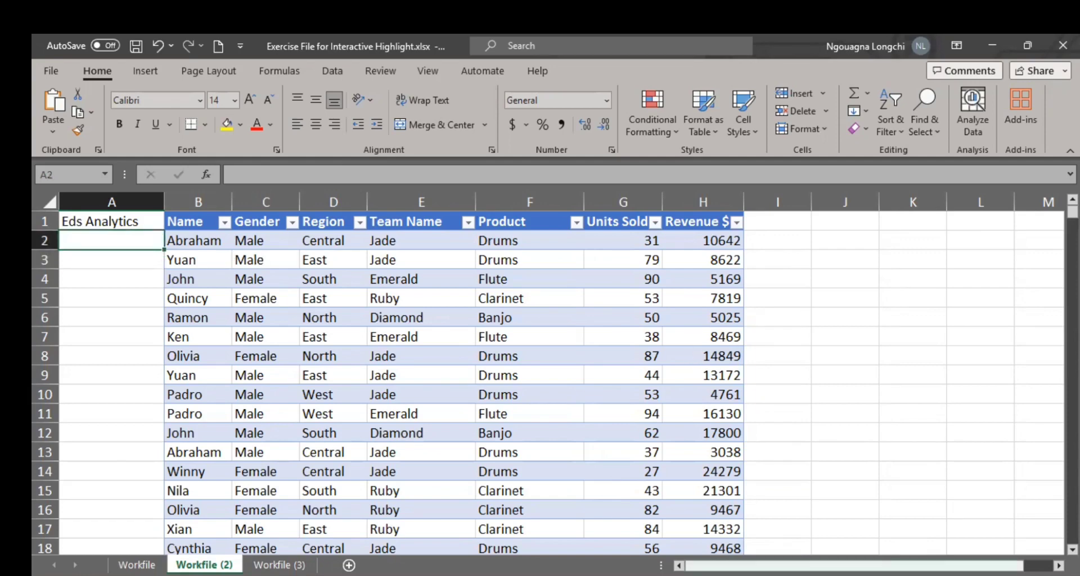
# Step: Enter Line chart in cell J3, in the blank area beside the sales table on Workfile (2)
pyautogui.moveTo(725, 565); pyautogui.dragTo(754, 566)
pyautogui.click(740, 253)
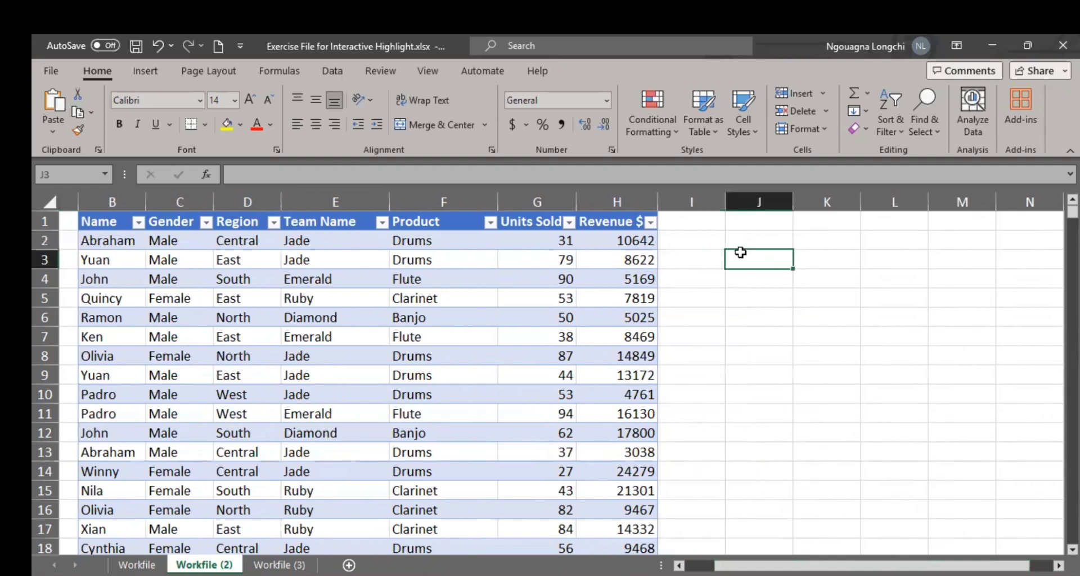
pyautogui.write('Lin')
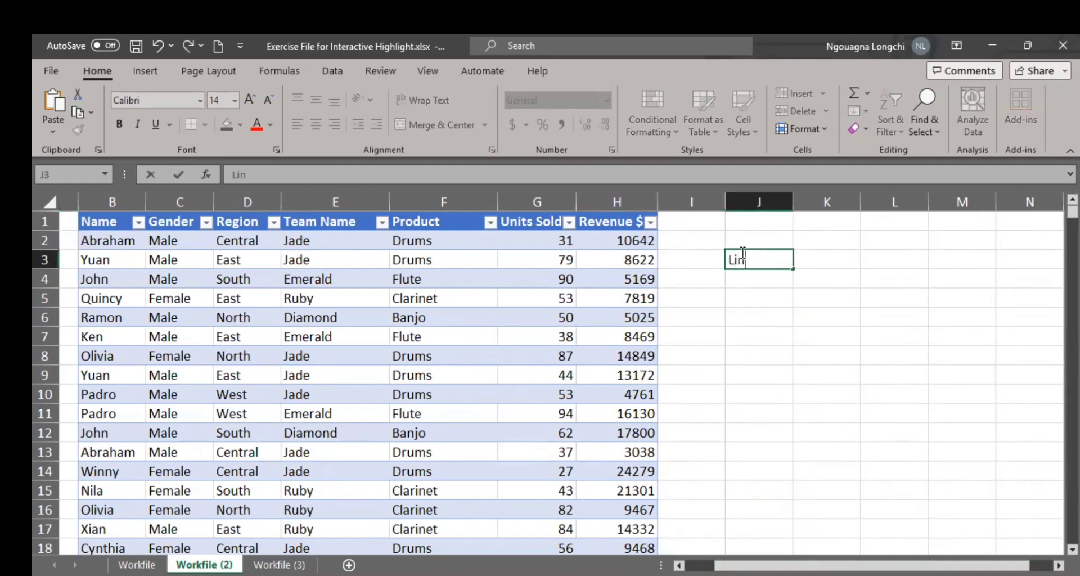
pyautogui.write('e chart')
pyautogui.press('Return')
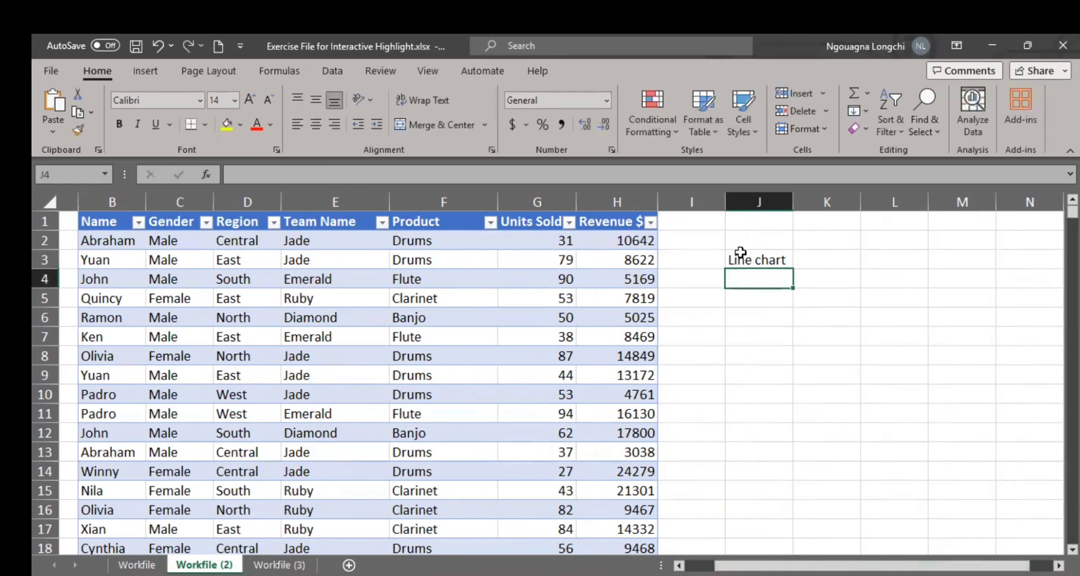
# Step: Enter Column chart in cell J4, directly below the Line chart entry
pyautogui.write('COL')
pyautogui.press('BackSpace')
pyautogui.press('BackSpace')
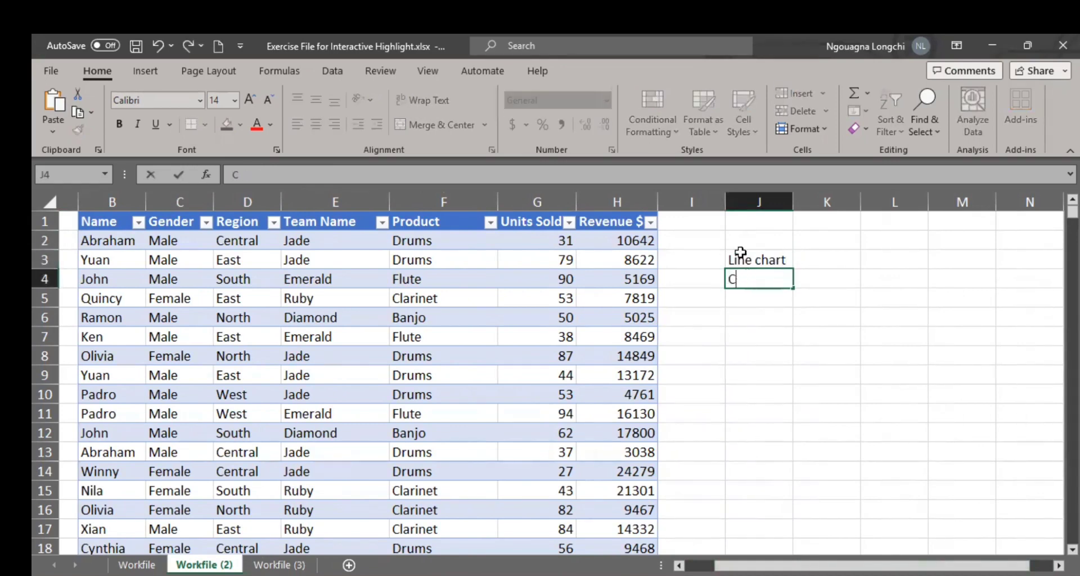
pyautogui.write('olumn chart')
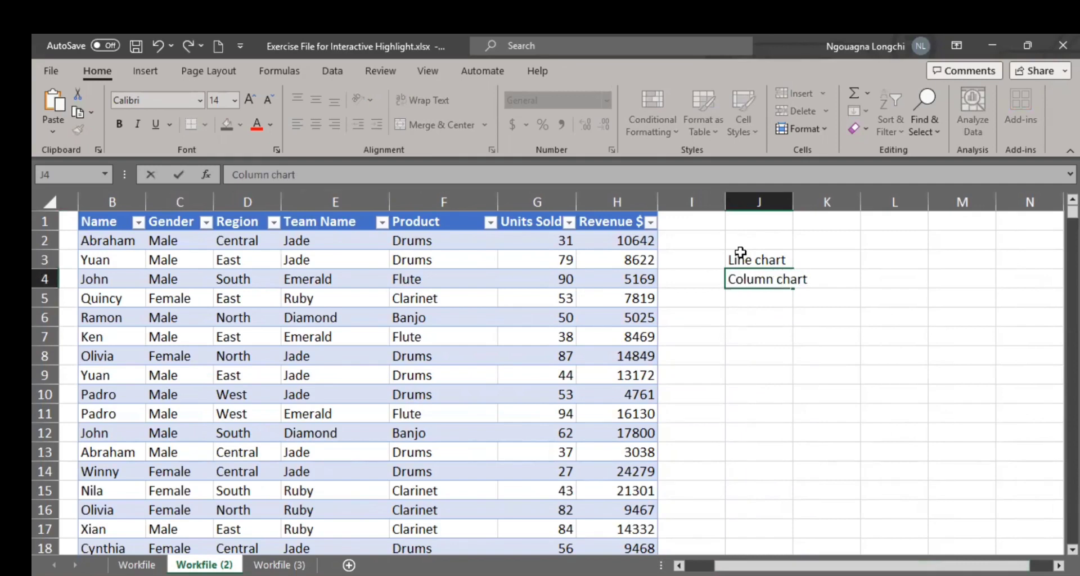
pyautogui.press('Return')
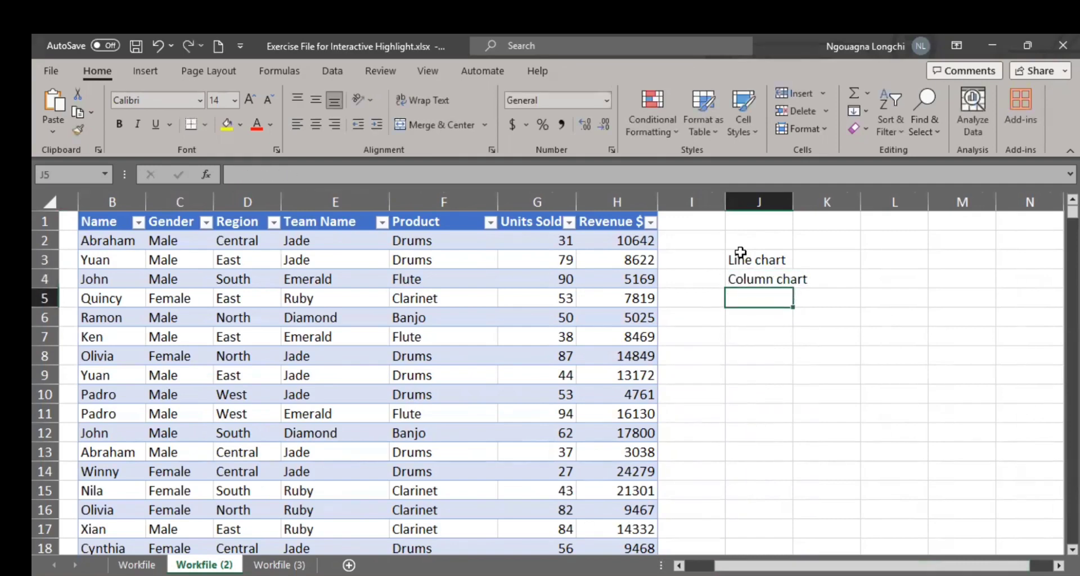
# Step: Enter Bar chart in cell J5, directly below the Column chart entry
pyautogui.write('Bar cha')
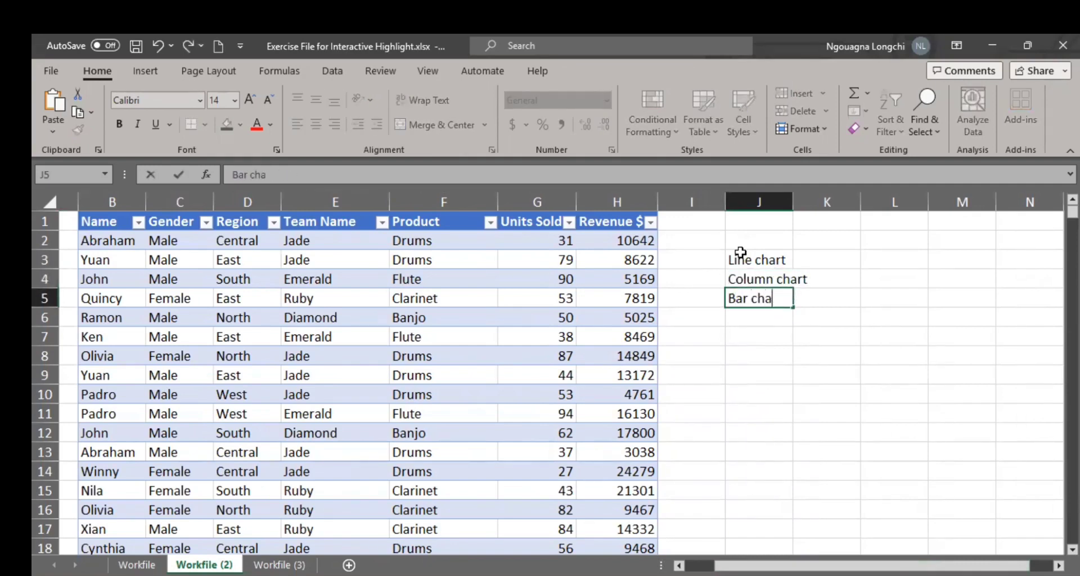
pyautogui.write('rt')
pyautogui.press('Return')
# Step: Enter histogram in cell J6, directly below the Bar chart entry
pyautogui.write('ie')
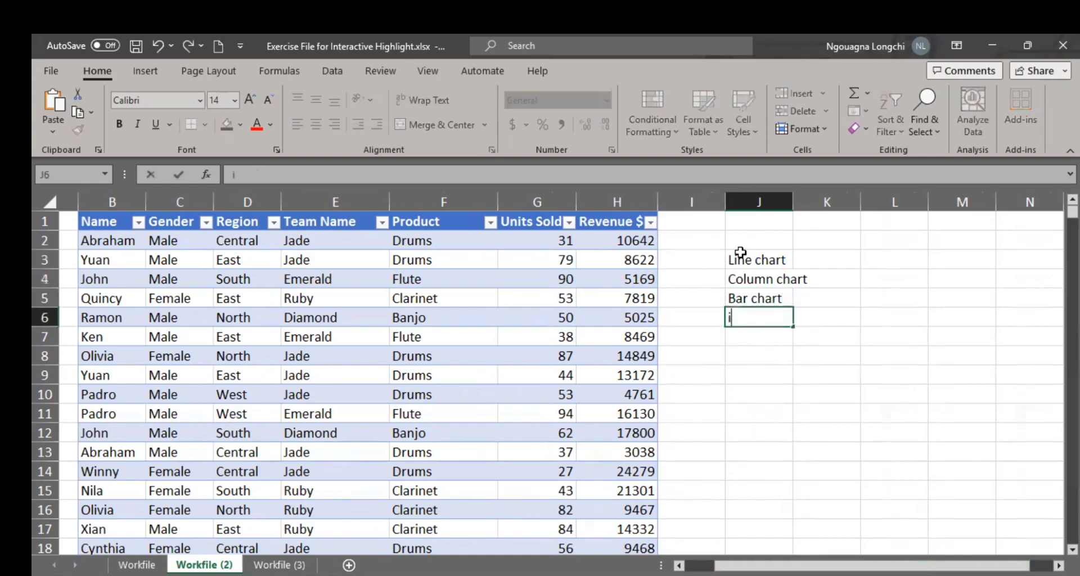
pyautogui.press('BackSpace')
pyautogui.press('BackSpace')
pyautogui.write('historgr')
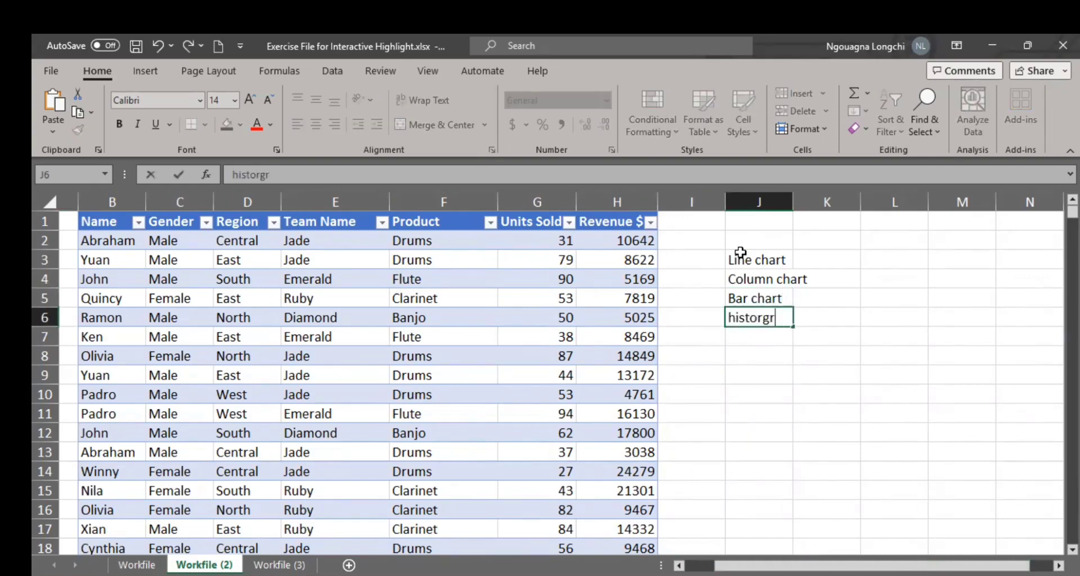
pyautogui.press('BackSpace')
pyautogui.press('BackSpace')
pyautogui.press('BackSpace')
pyautogui.press('BackSpace')
pyautogui.write('gram')
pyautogui.press('Return')
# Step: Enter Tree map in cell J7, directly below the histogram entry
pyautogui.write('T')
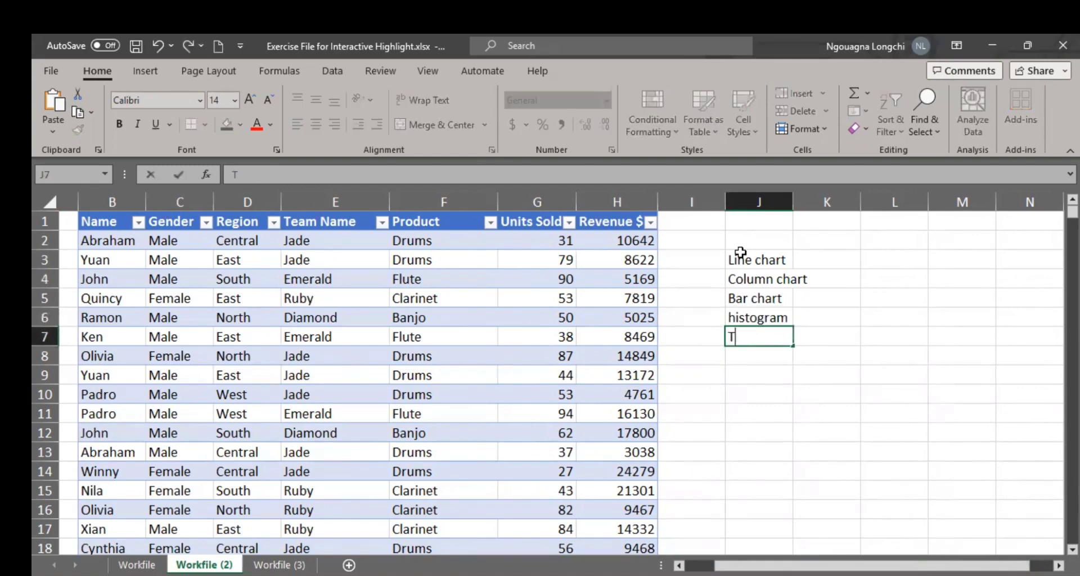
pyautogui.write('ree map')
pyautogui.hotkey('ctrl', 'Return')
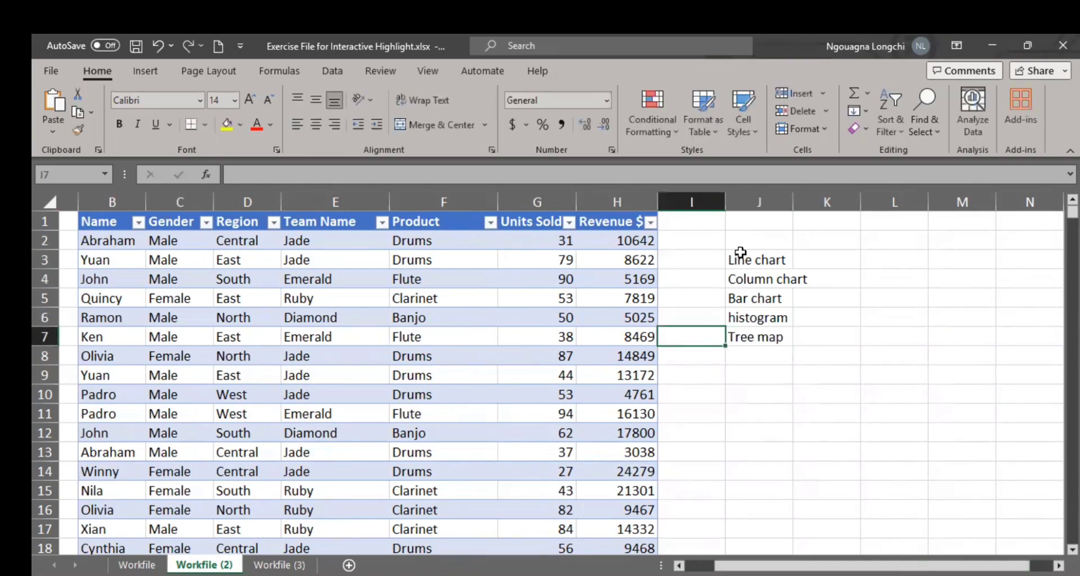
pyautogui.press('Down')
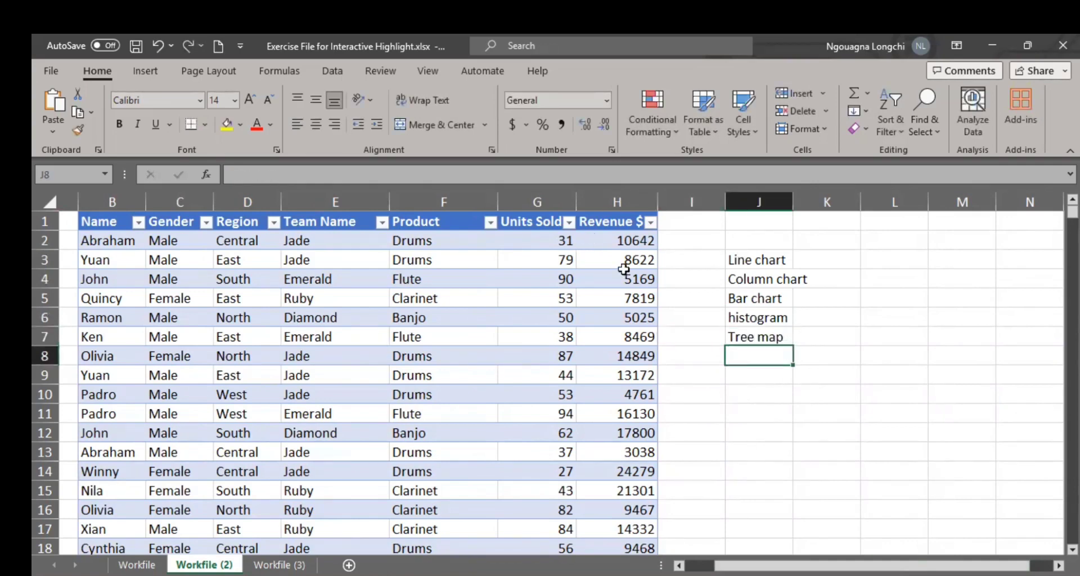
pyautogui.press('F2')
pyautogui.write('pe')
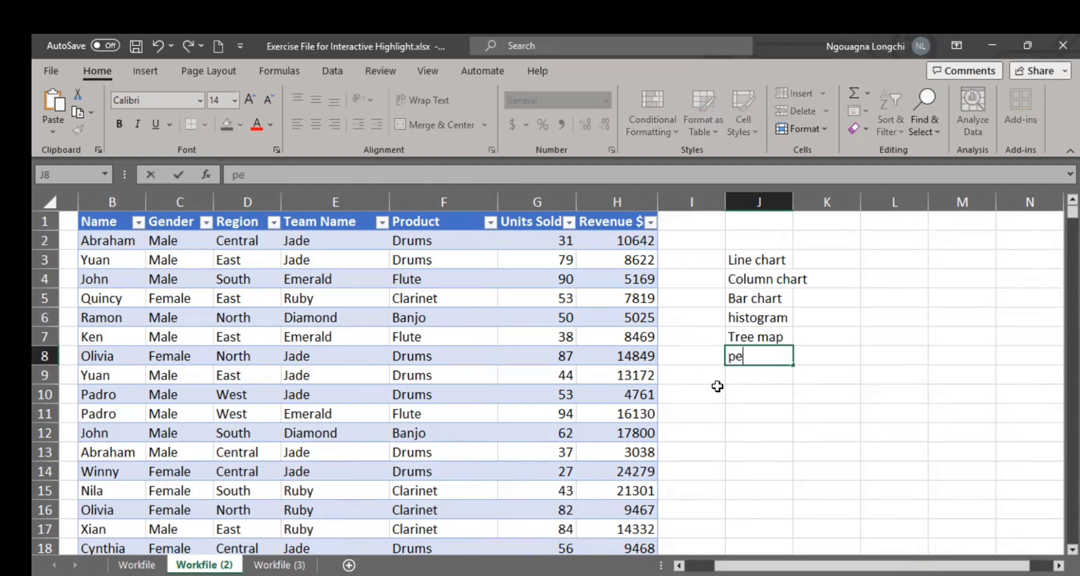
pyautogui.press('BackSpace')
pyautogui.press('BackSpace')
# Step: Enter Pie chart in cell J2, directly above the Line chart entry
pyautogui.click(742, 243)
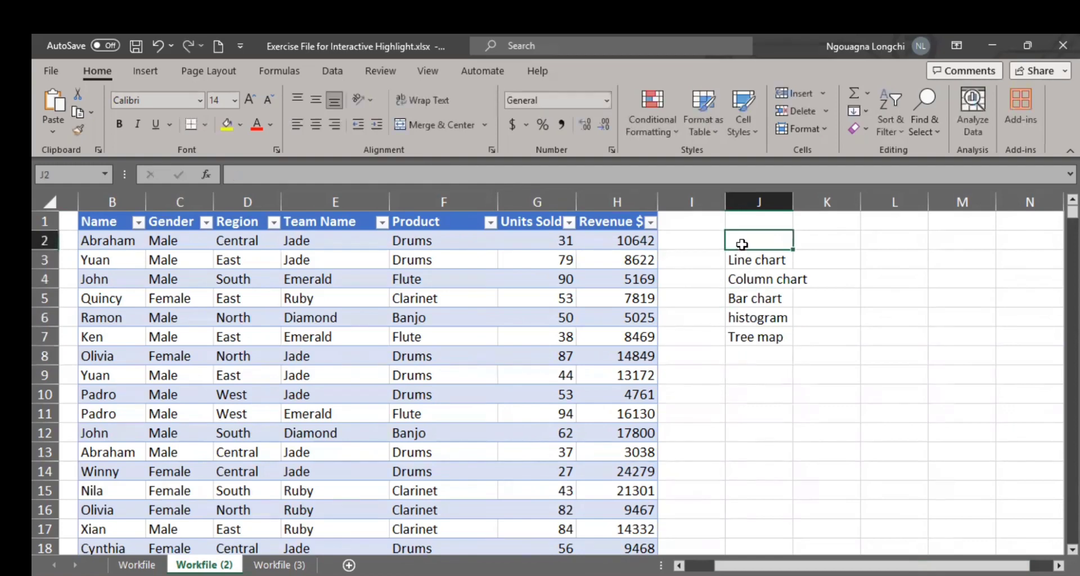
pyautogui.write('Pie chart')
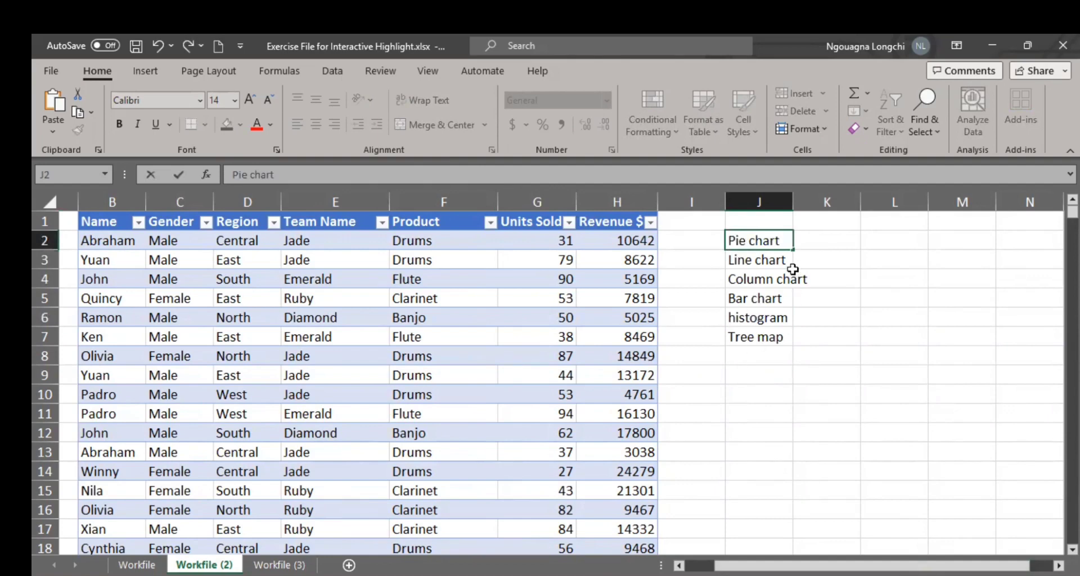
# Step: Enter Donut chart in cell J8 and widen column J so the full chart names fit
pyautogui.click(740, 356)
pyautogui.write('DC')
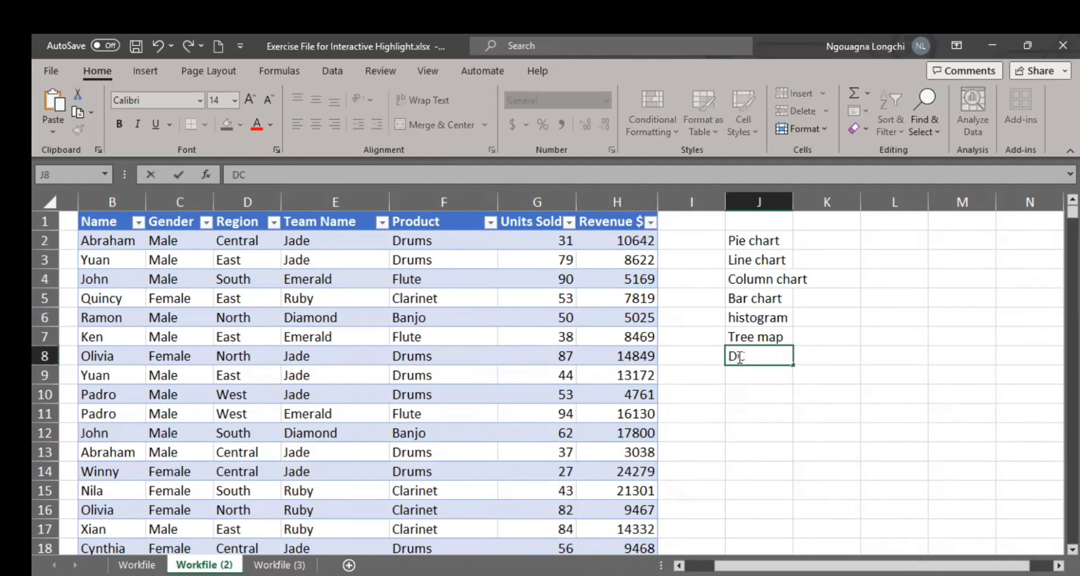
pyautogui.press('BackSpace')
pyautogui.write('onut char')
pyautogui.press('BackSpace')
pyautogui.press('BackSpace')
pyautogui.write('hart')
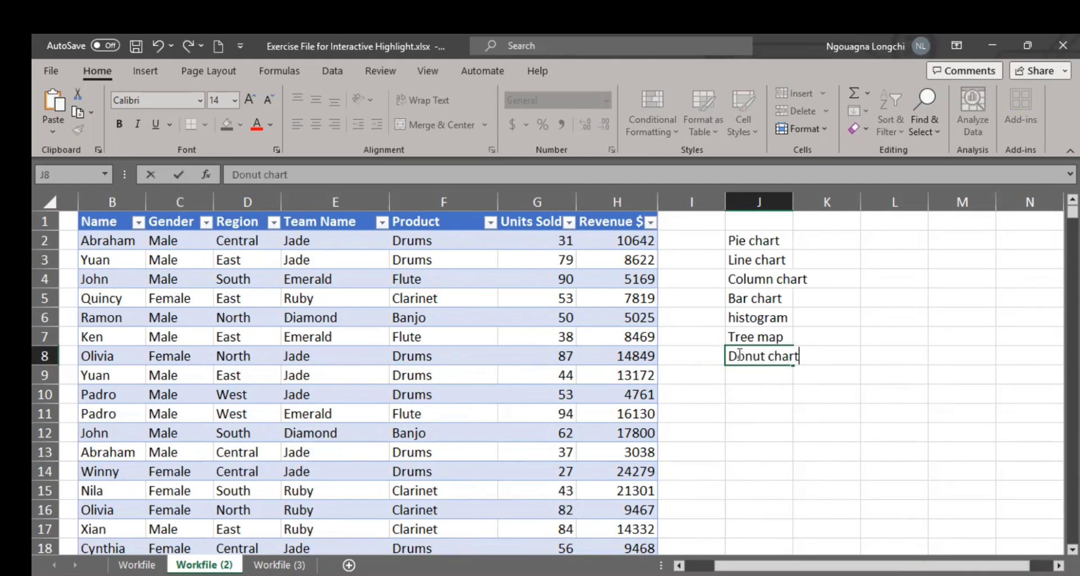
pyautogui.click(759, 414)
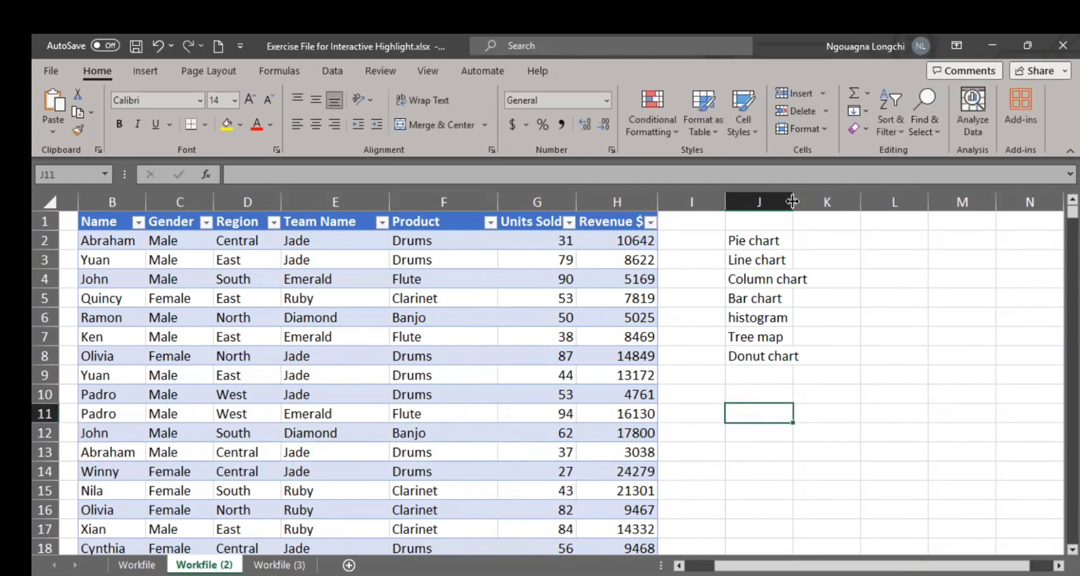
pyautogui.moveTo(792, 201); pyautogui.dragTo(819, 203)
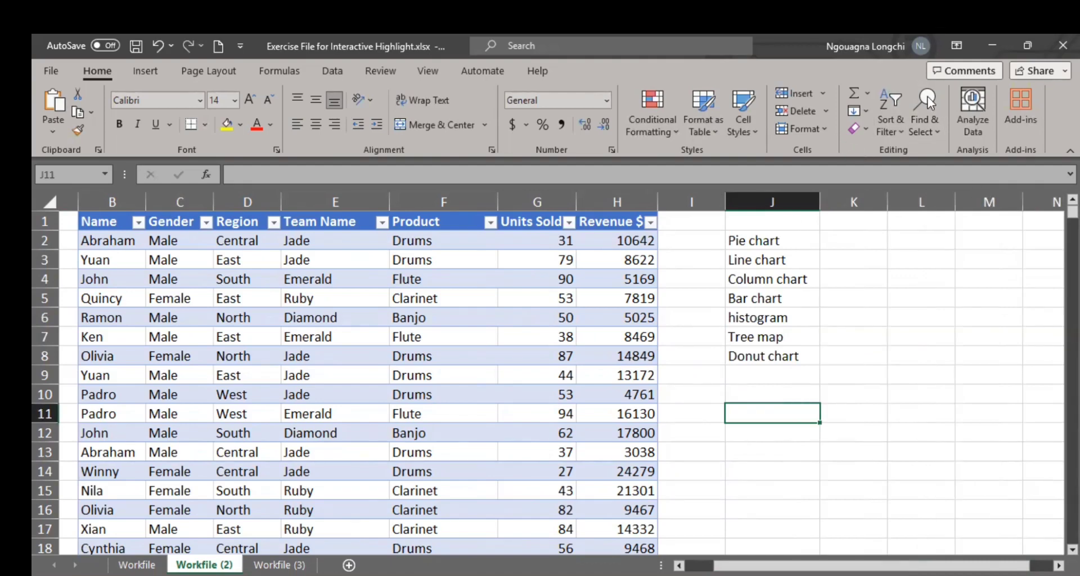
pyautogui.hotkey('alt', 'Tab')
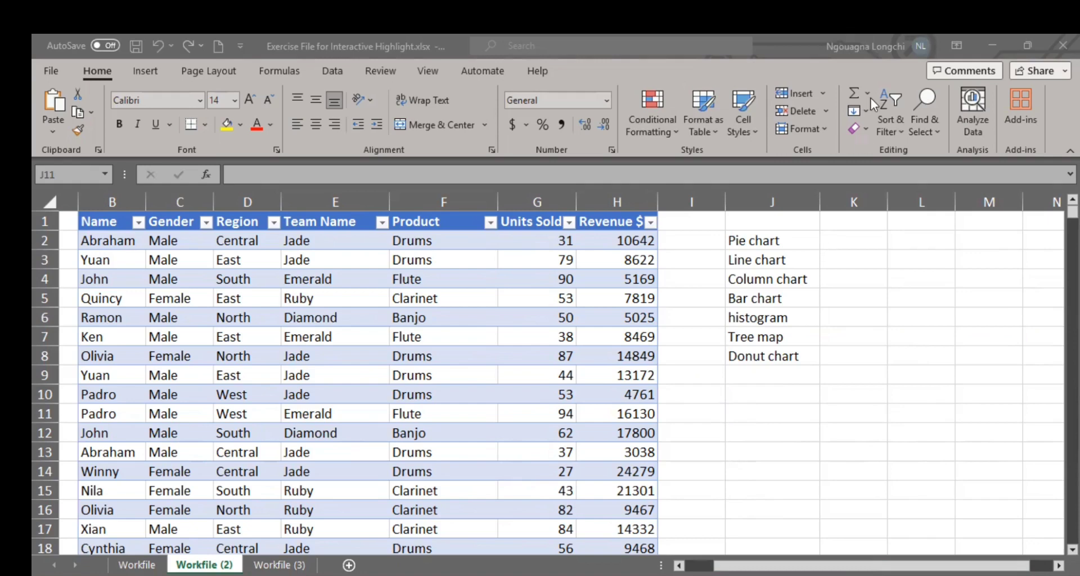
pyautogui.hotkey('alt', 'Tab')
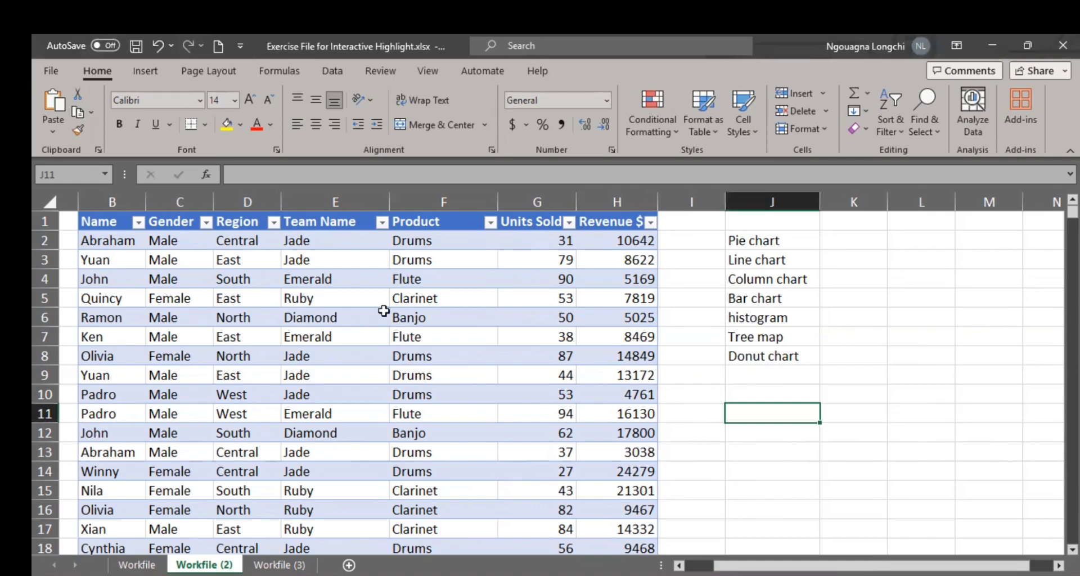
pyautogui.click(857, 248)
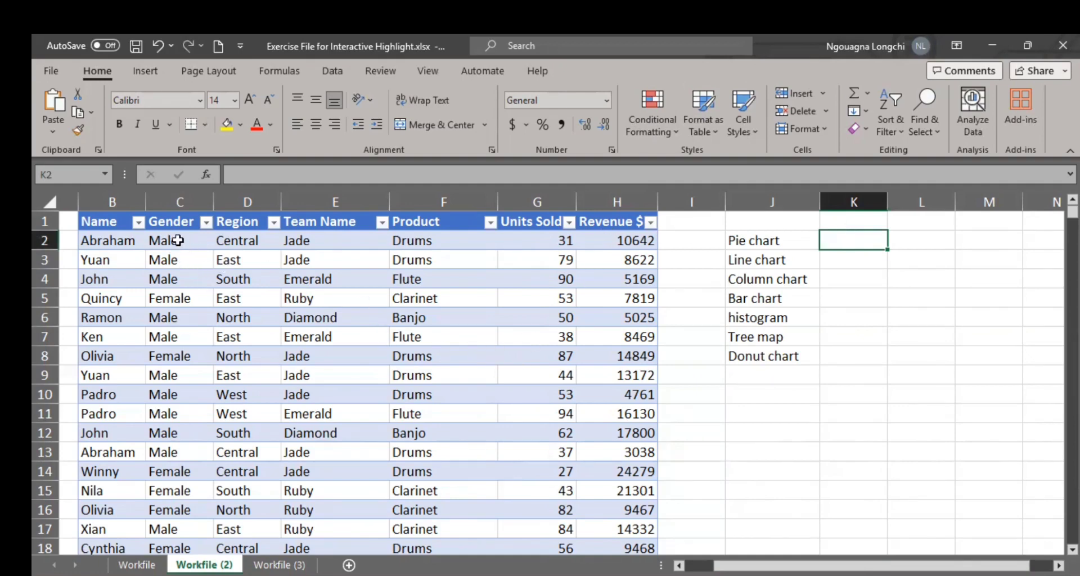
# Step: Examine the sales table's text columns and its Units Sold and Revenue $ figures, down to the last revenue row
pyautogui.click(106, 222)
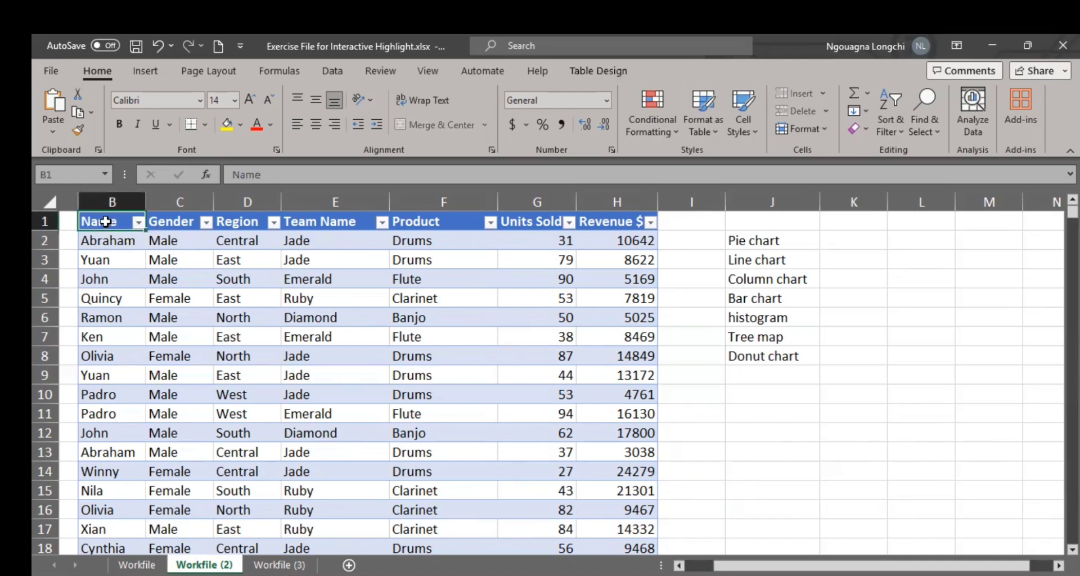
pyautogui.moveTo(102, 222); pyautogui.dragTo(271, 353)
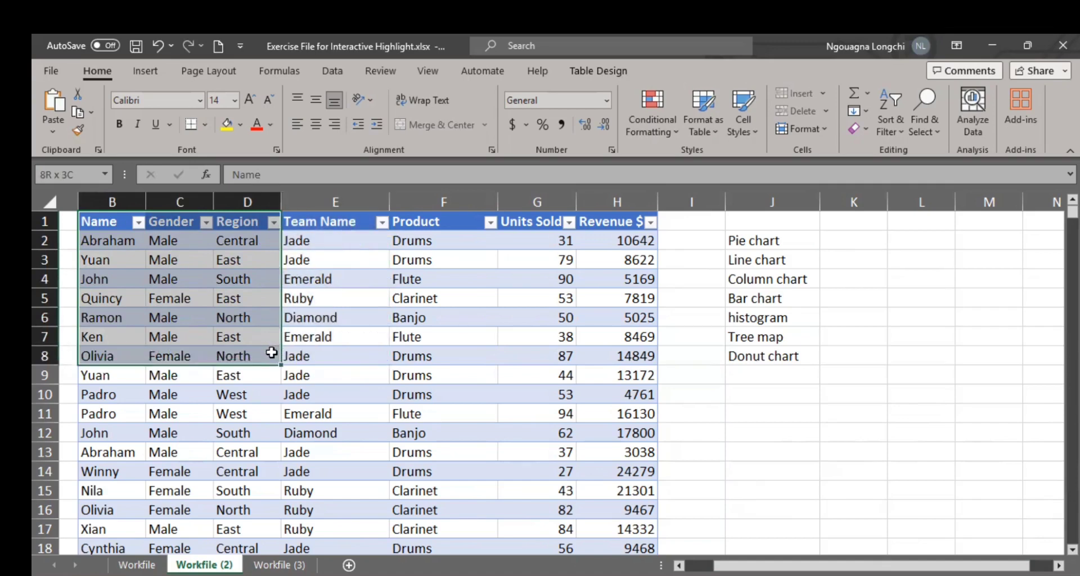
pyautogui.moveTo(271, 353); pyautogui.dragTo(272, 353)
pyautogui.moveTo(538, 242); pyautogui.dragTo(540, 423)
pyautogui.click(632, 253)
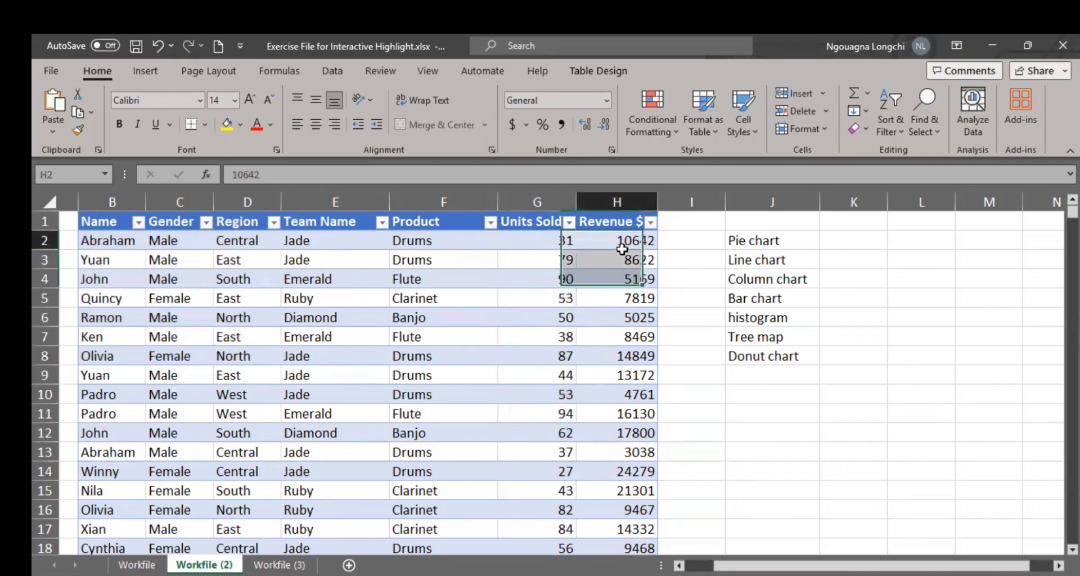
pyautogui.hotkey('ctrl', 'Down')
pyautogui.scroll(19, 540, 355)
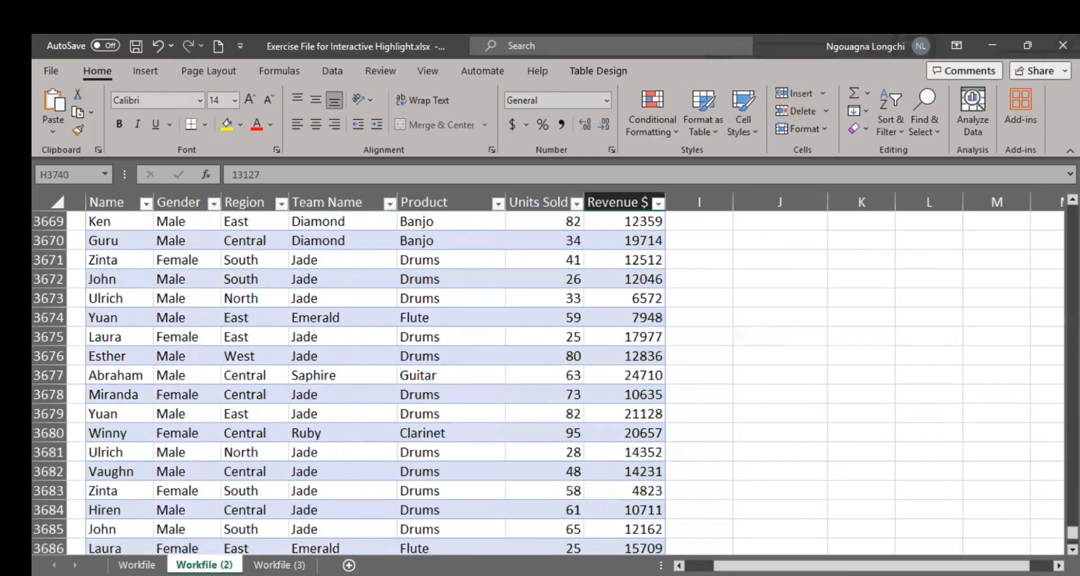
pyautogui.moveTo(1072, 533); pyautogui.dragTo(1010, 169)
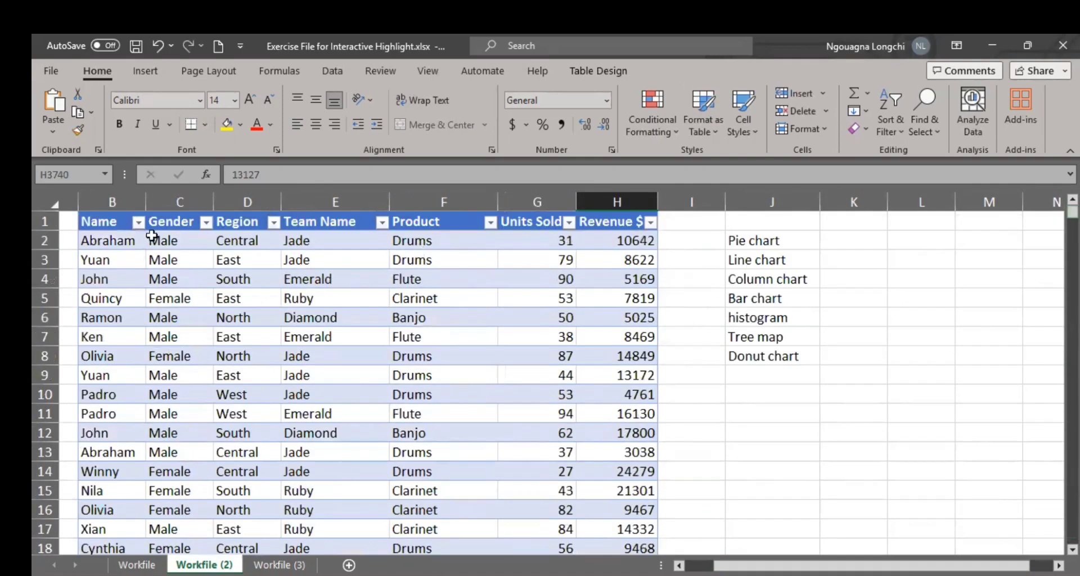
# Step: Review the column and line chart types offered for the Name and Gender data in cells B1:C5
pyautogui.click(137, 223)
pyautogui.moveTo(137, 223); pyautogui.dragTo(170, 301)
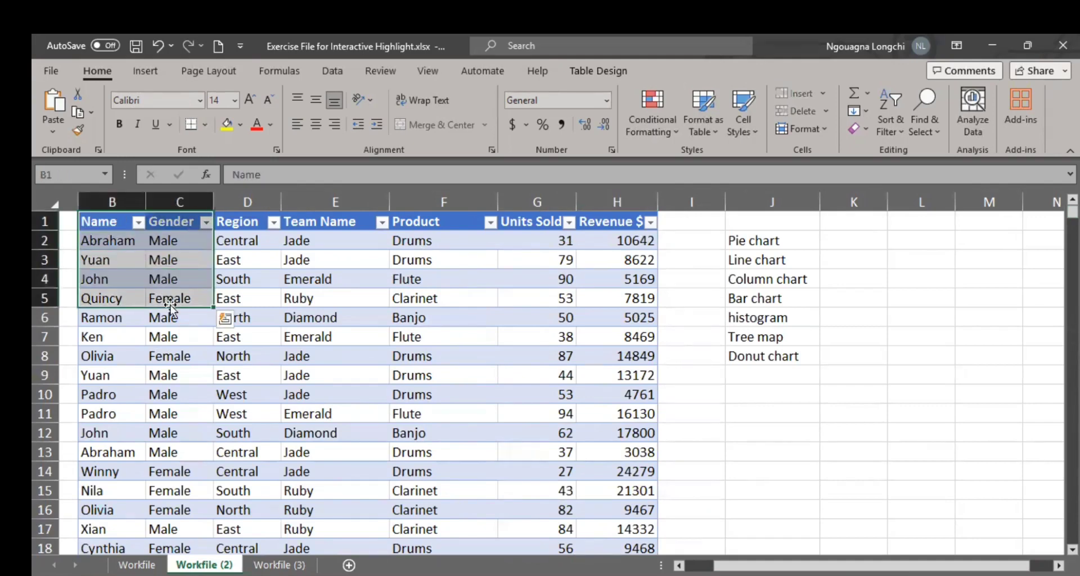
pyautogui.click(147, 72)
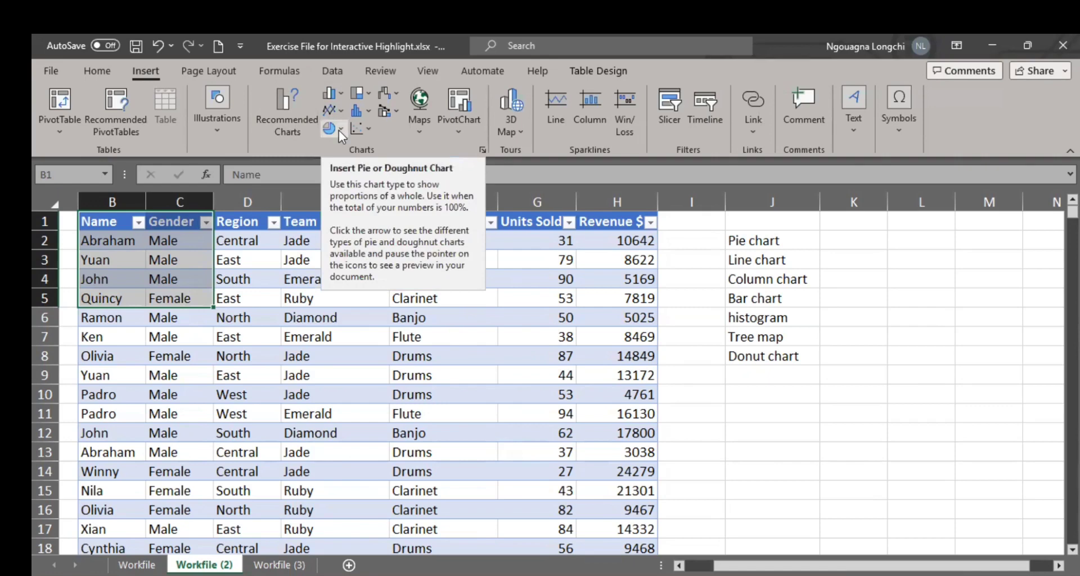
pyautogui.click(286, 127)
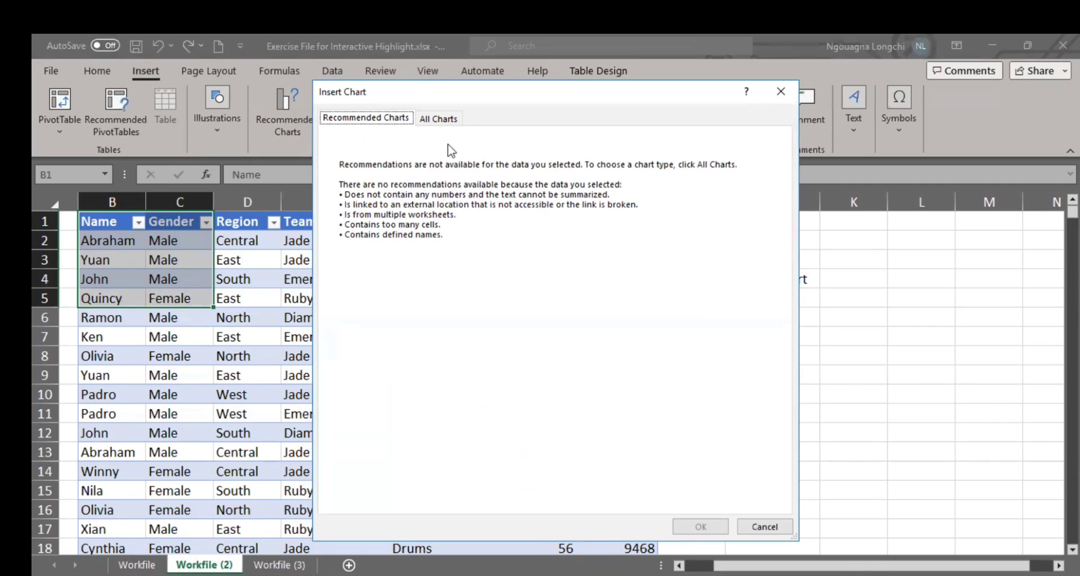
pyautogui.click(438, 119)
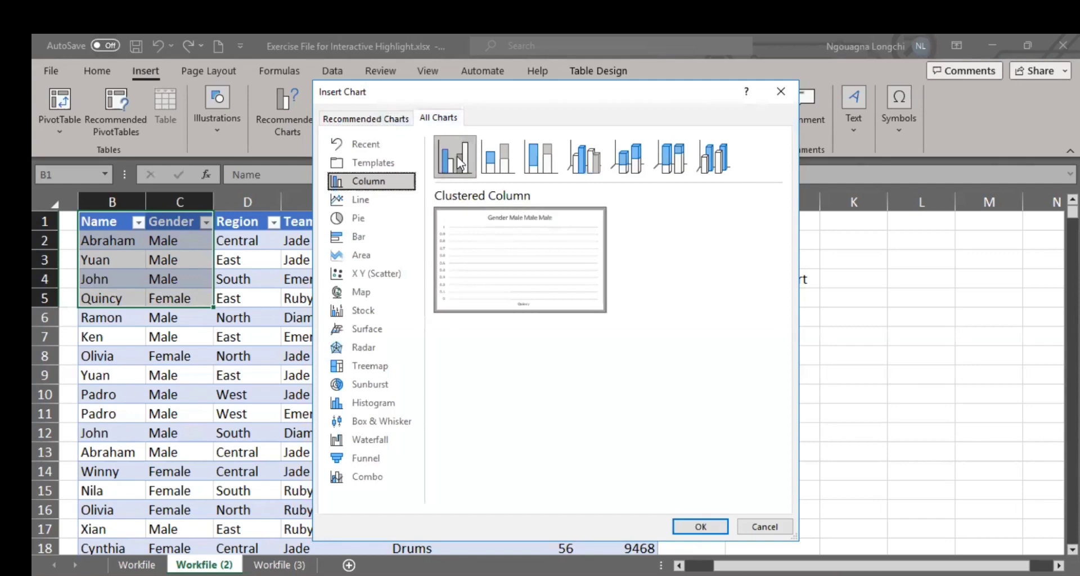
pyautogui.moveTo(534, 291)
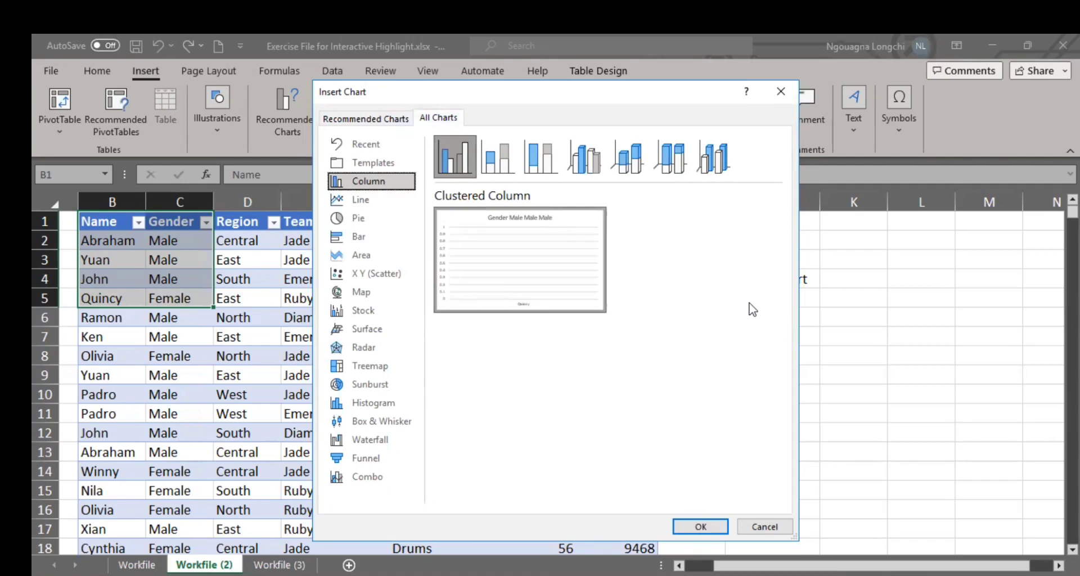
pyautogui.click(374, 201)
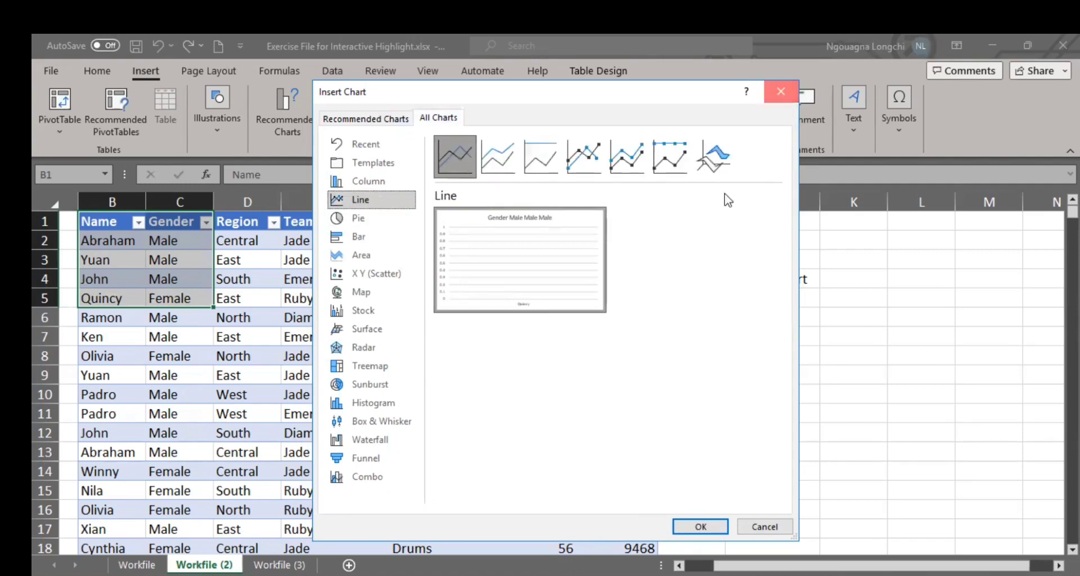
pyautogui.press('Escape')
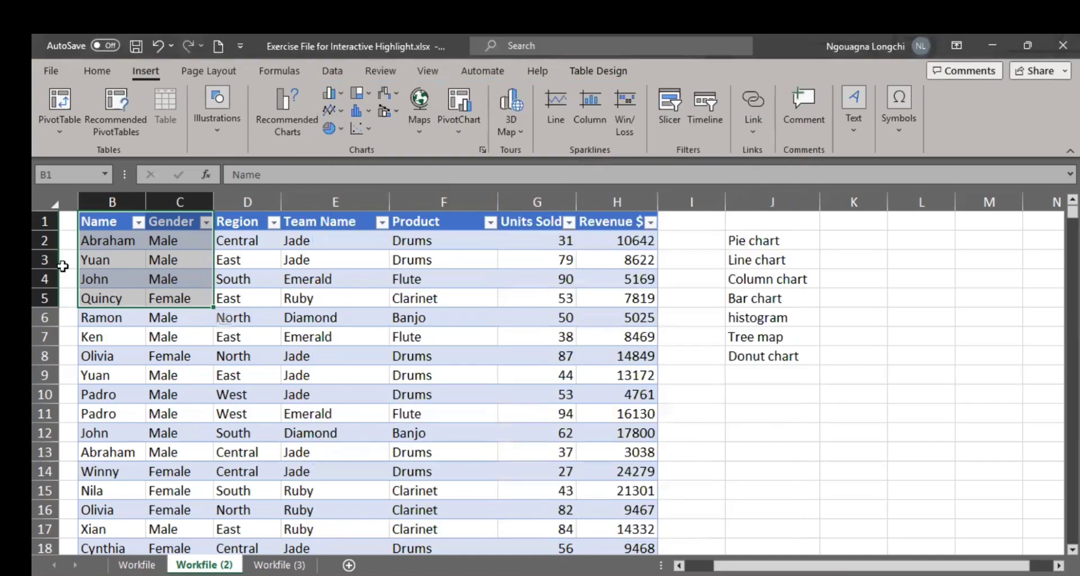
# Step: Insert the recommended Pie chart of Units Sold by Name, using cells B1:B5 and G1:G5 of the sales table
pyautogui.moveTo(99, 225); pyautogui.dragTo(101, 302)
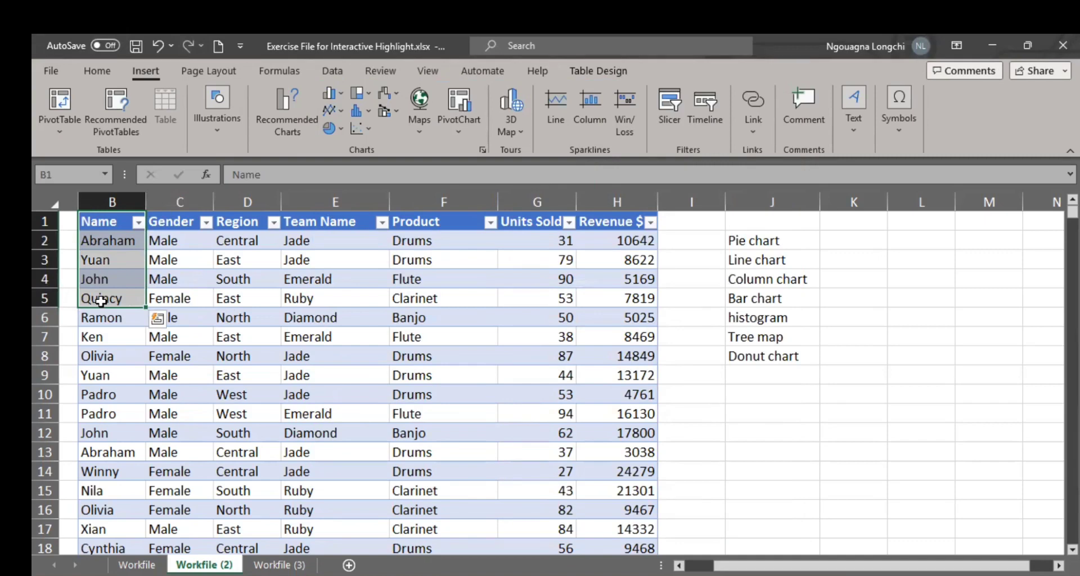
pyautogui.moveTo(513, 225); pyautogui.dragTo(540, 301)
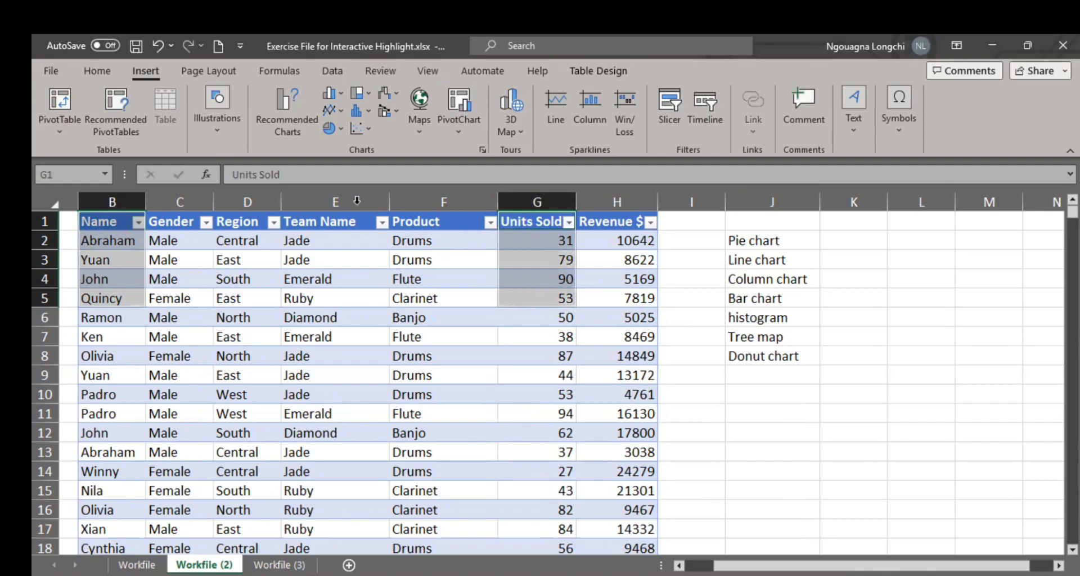
pyautogui.click(124, 112)
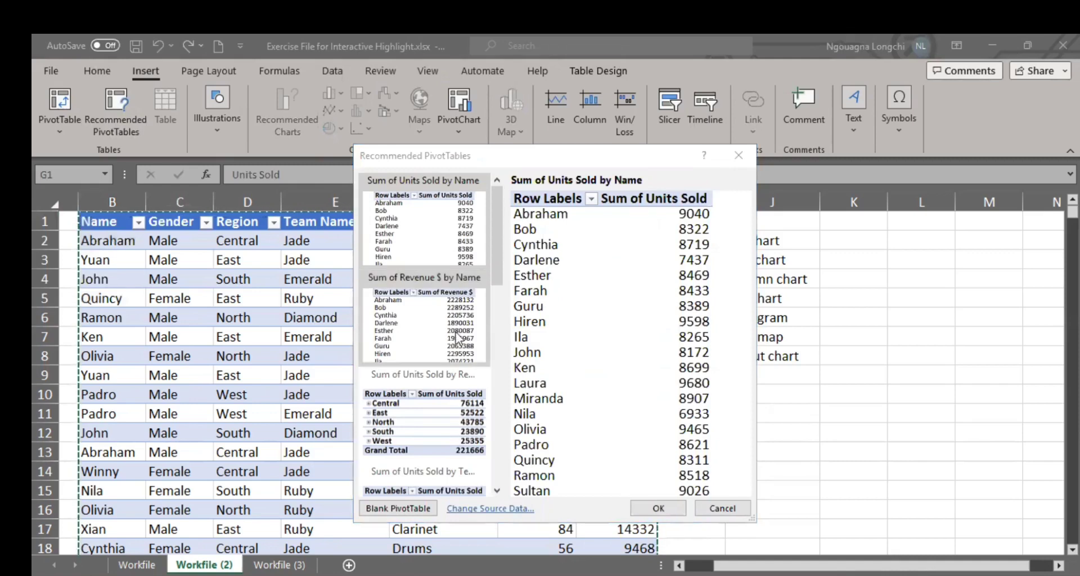
pyautogui.scroll(-3, 458, 338)
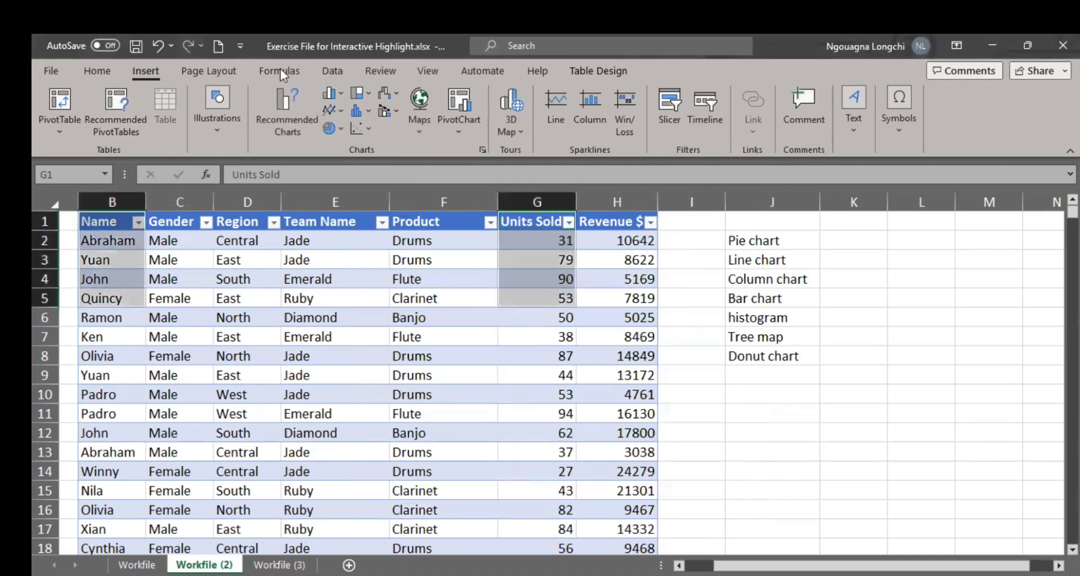
pyautogui.click(292, 116)
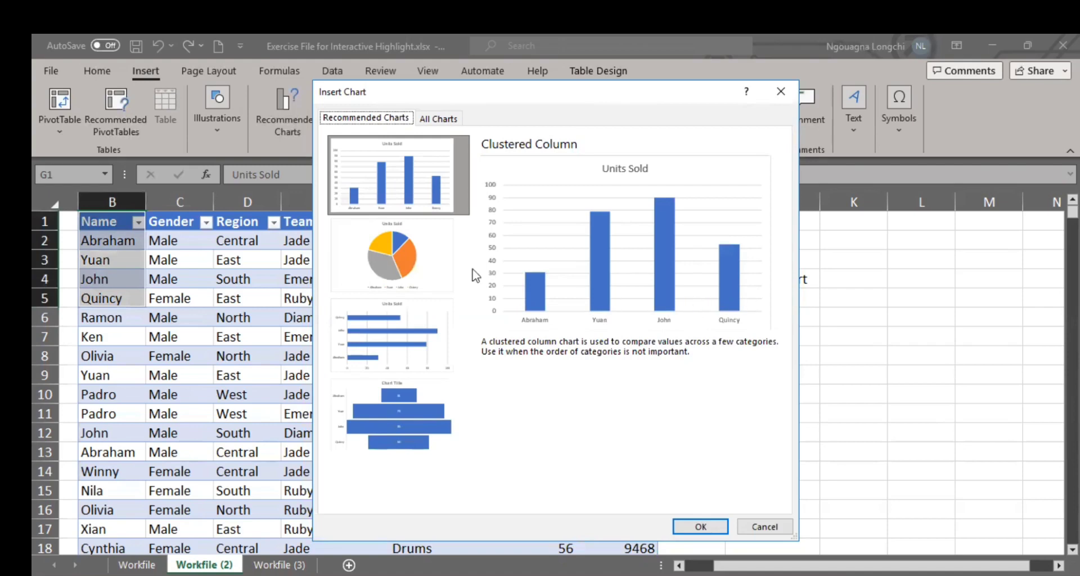
pyautogui.click(386, 272)
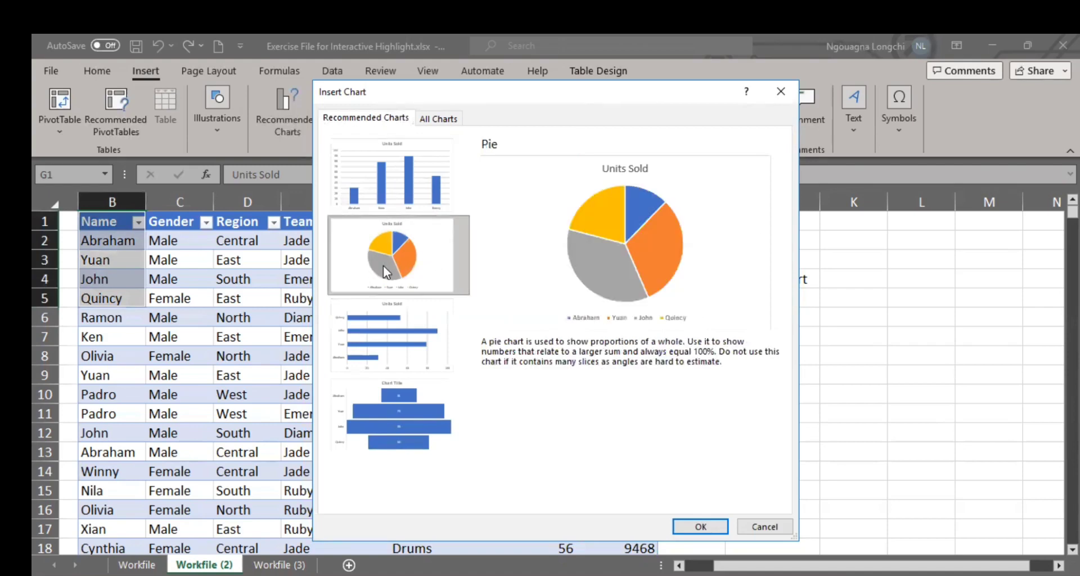
pyautogui.click(688, 525)
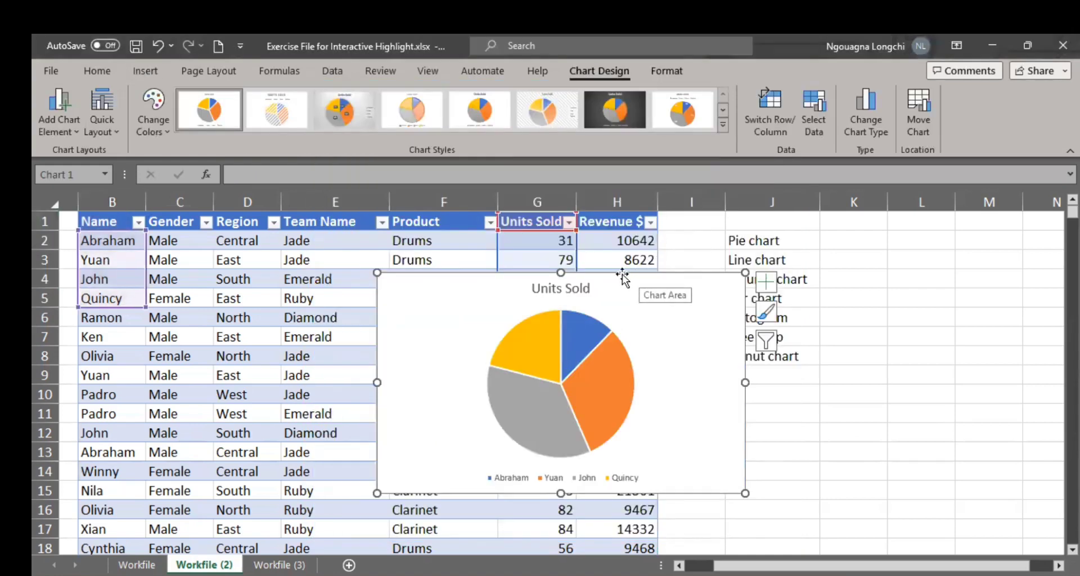
# Step: Shift the pie chart's source data to Revenue $ for the names in B9:B12 and move the chart down below row 7
pyautogui.moveTo(622, 276); pyautogui.dragTo(649, 233)
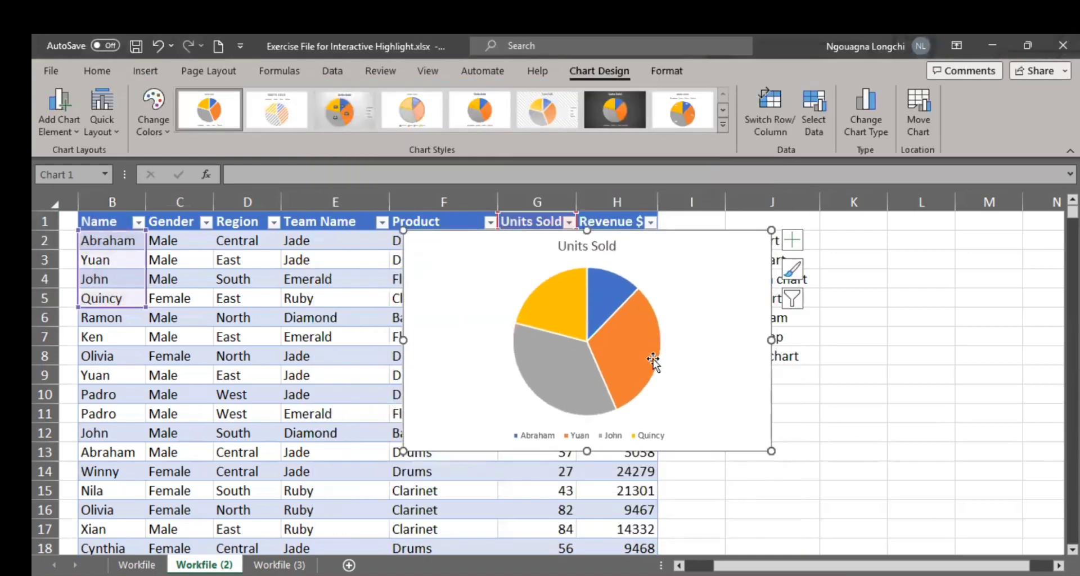
pyautogui.moveTo(572, 375)
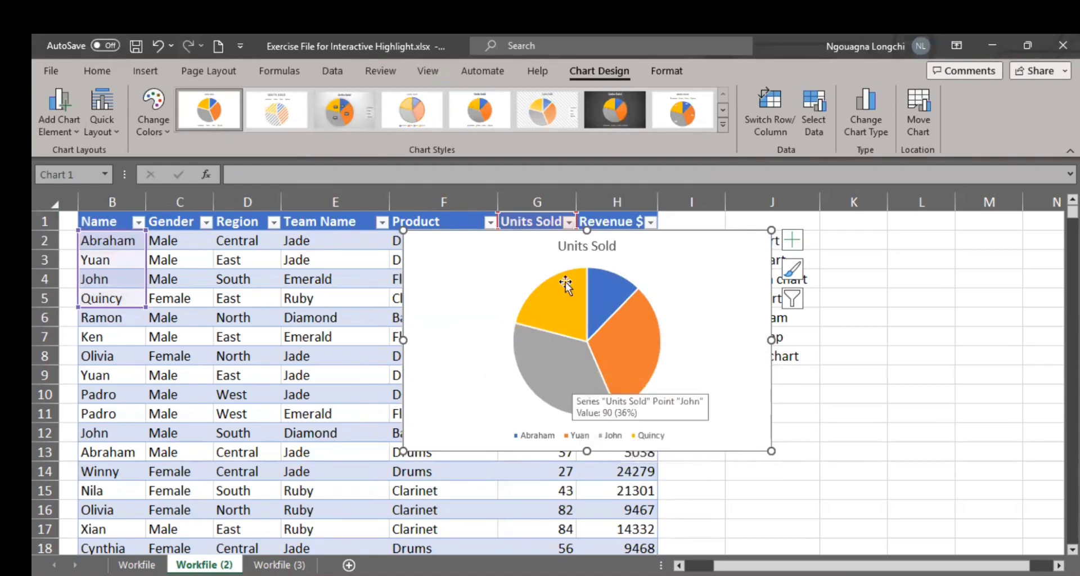
pyautogui.moveTo(523, 231); pyautogui.dragTo(612, 367)
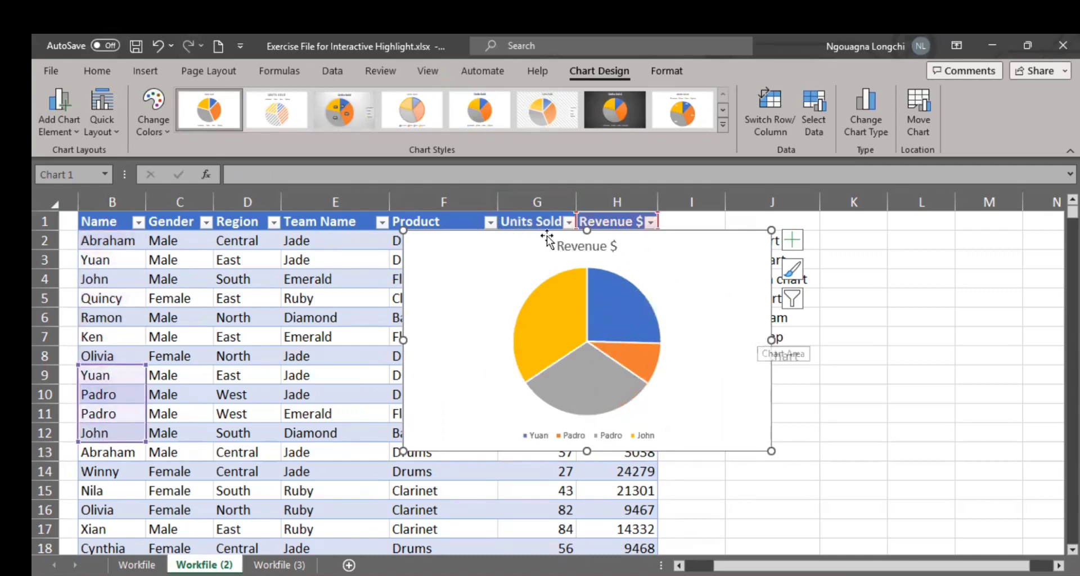
pyautogui.moveTo(474, 232); pyautogui.dragTo(588, 345)
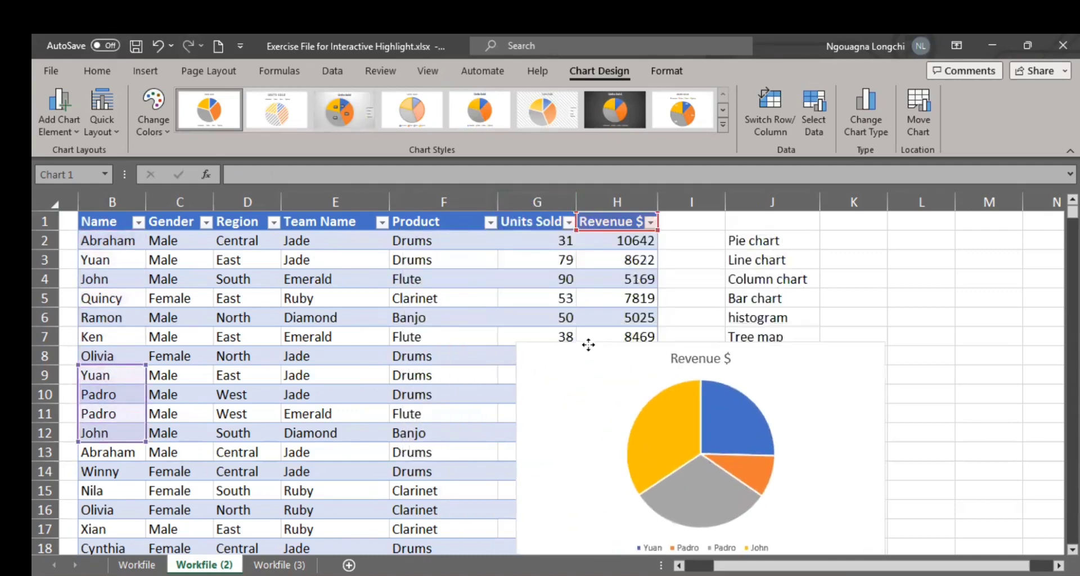
# Step: Return the pie chart's source data to Units Sold for B1:B5 and G1:G5, and place the chart over columns E to H from row 6
pyautogui.click(548, 232)
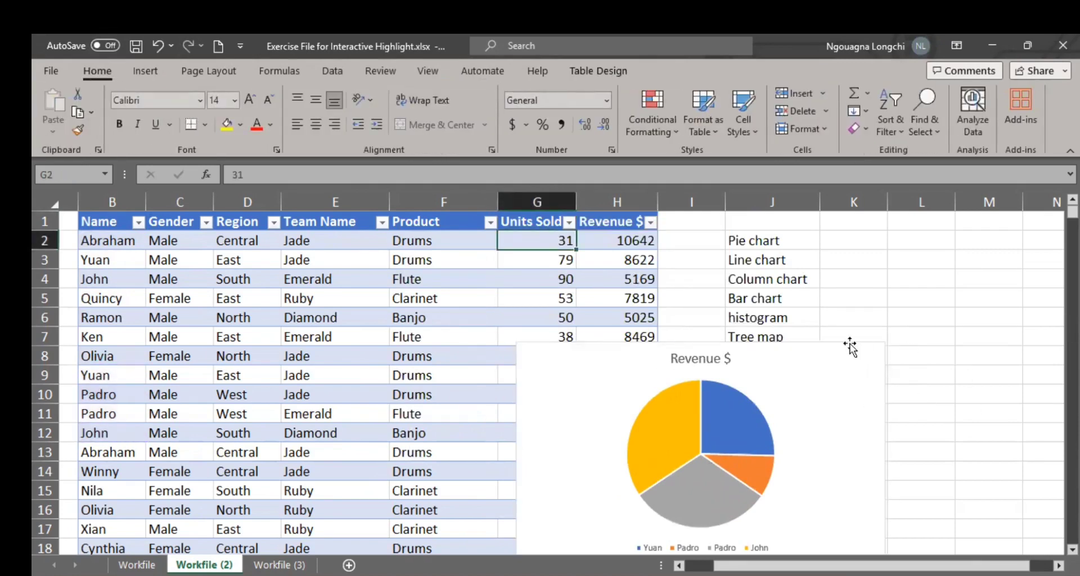
pyautogui.click(850, 347)
pyautogui.click(544, 224)
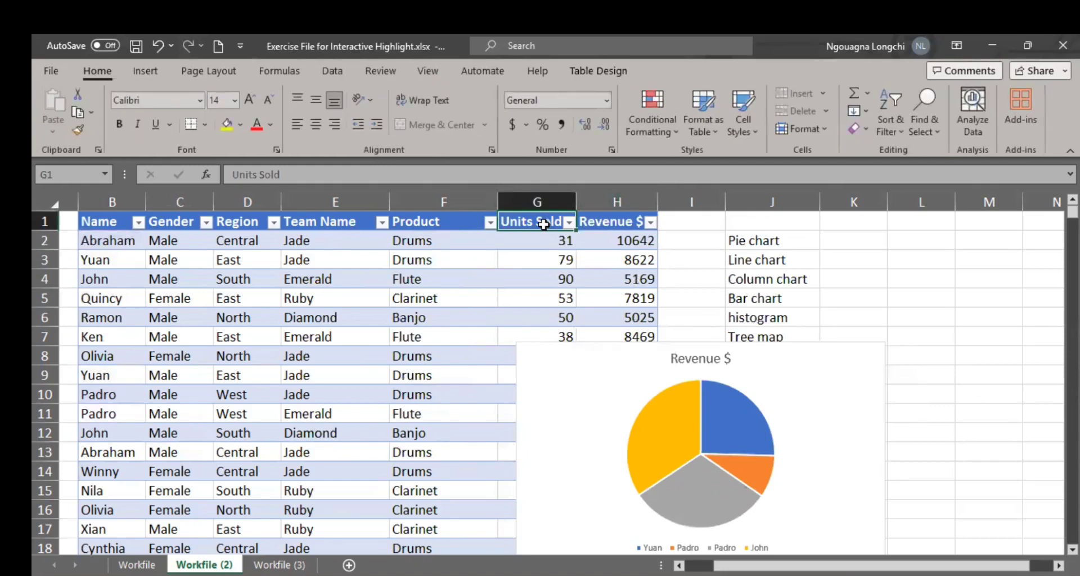
pyautogui.moveTo(537, 223); pyautogui.dragTo(533, 297)
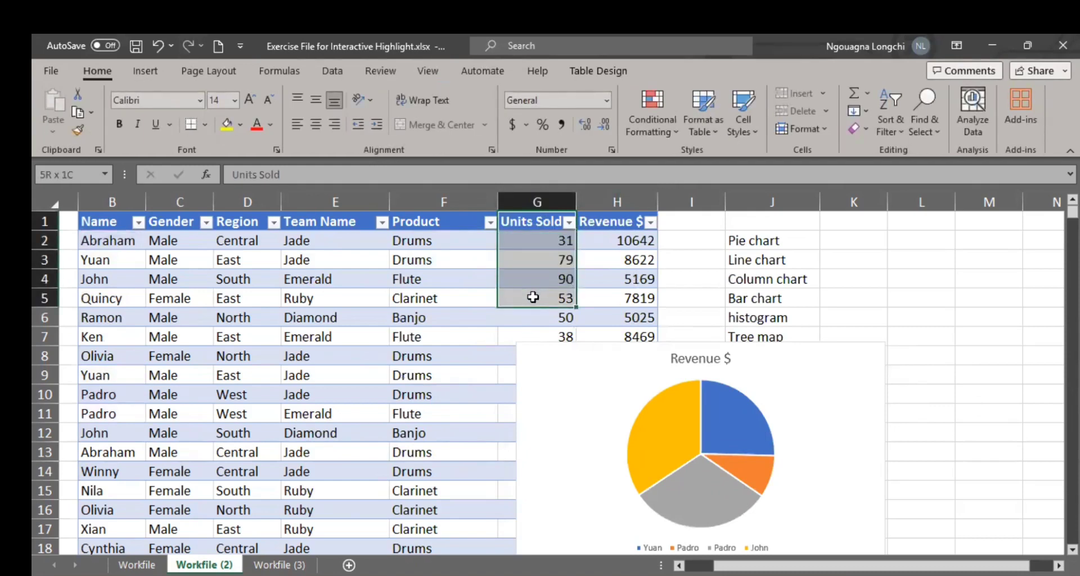
pyautogui.click(847, 301)
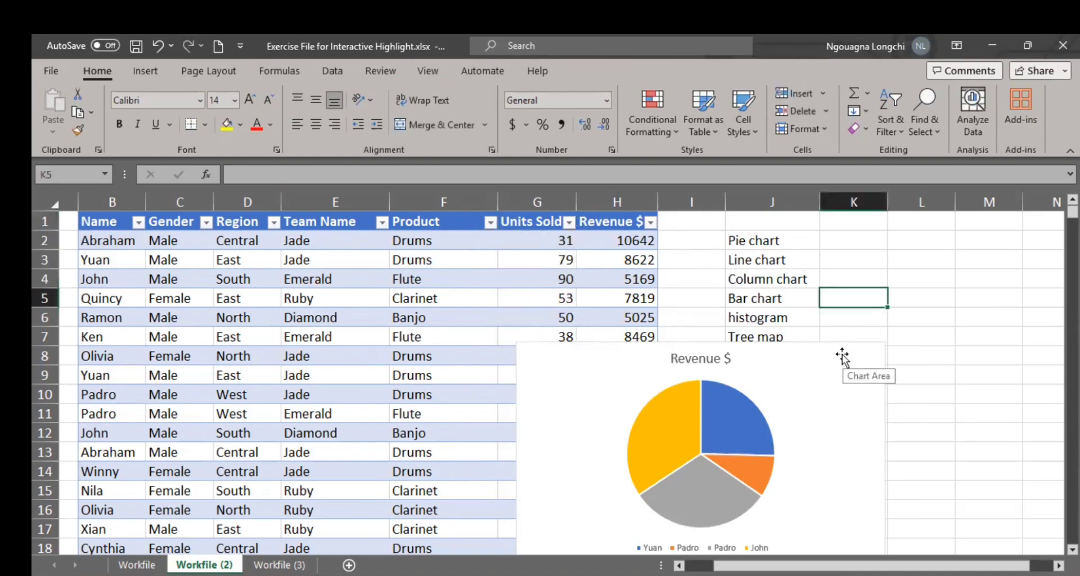
pyautogui.moveTo(842, 356)
pyautogui.mouseDown()
pyautogui.moveTo(683, 264)
pyautogui.moveTo(697, 318)
pyautogui.moveTo(723, 315)
pyautogui.moveTo(532, 319)
pyautogui.mouseUp()
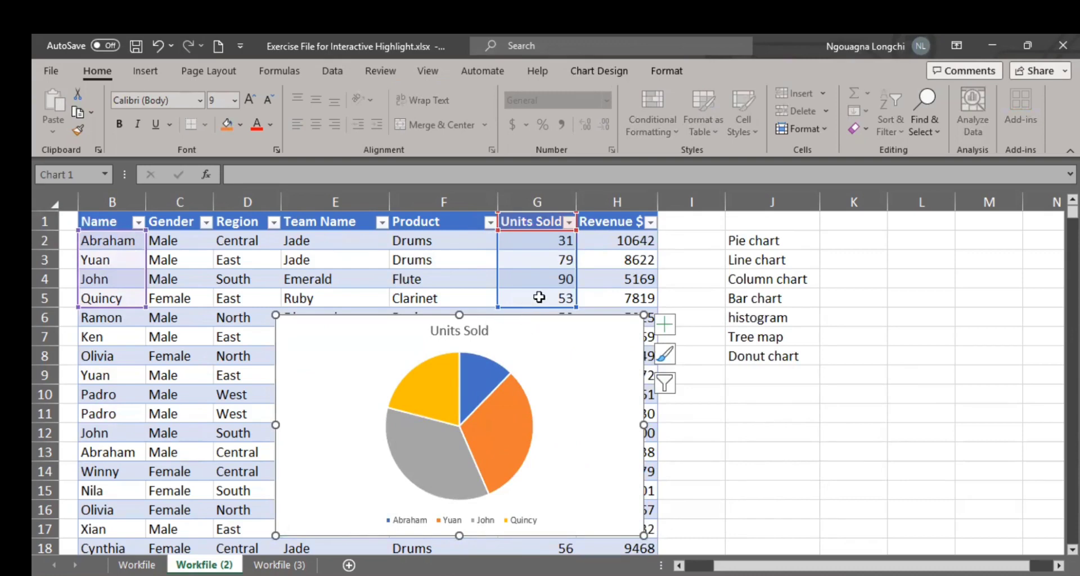
# Step: Open the pie chart's data source settings and exclude the Units Sold series, keeping the table in view
pyautogui.rightClick(503, 326)
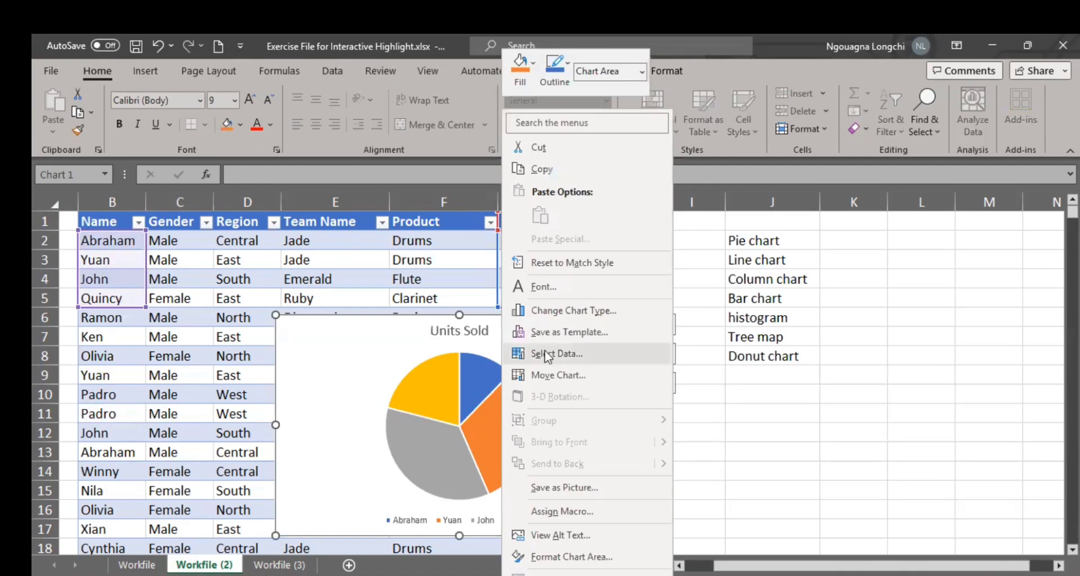
pyautogui.click(544, 355)
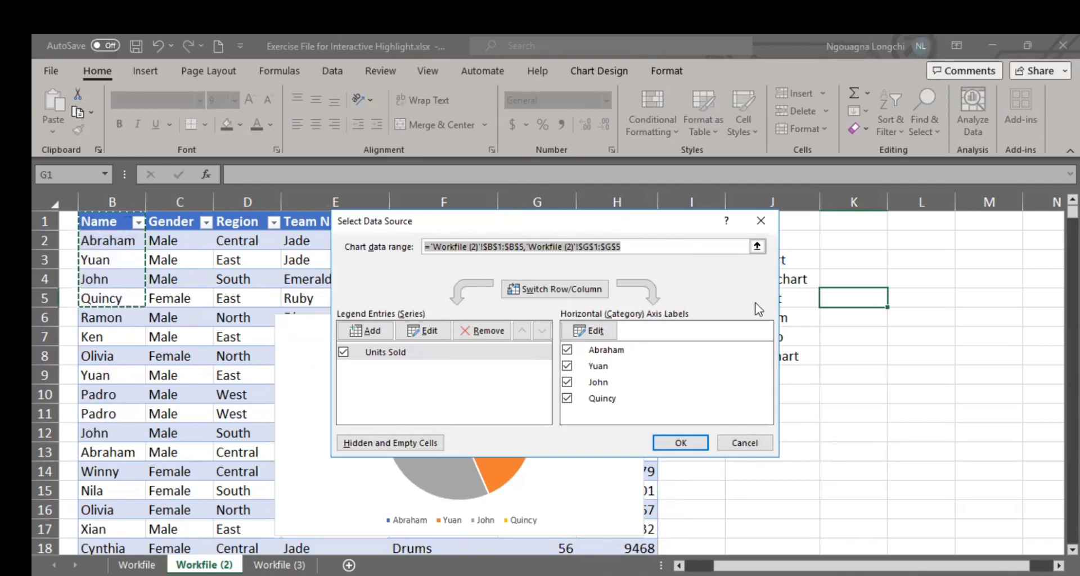
pyautogui.moveTo(563, 221); pyautogui.dragTo(835, 285)
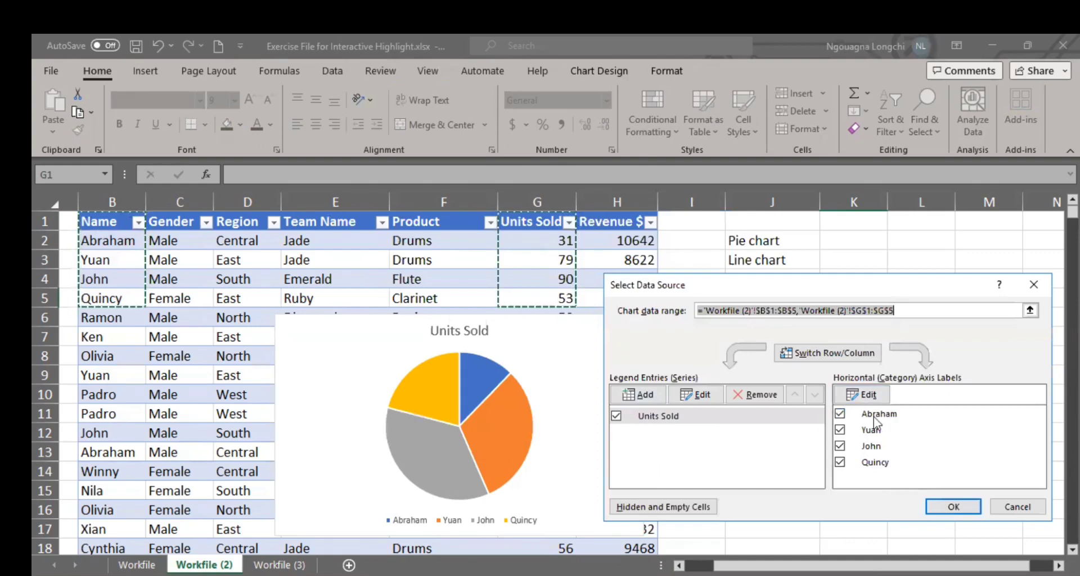
pyautogui.click(616, 416)
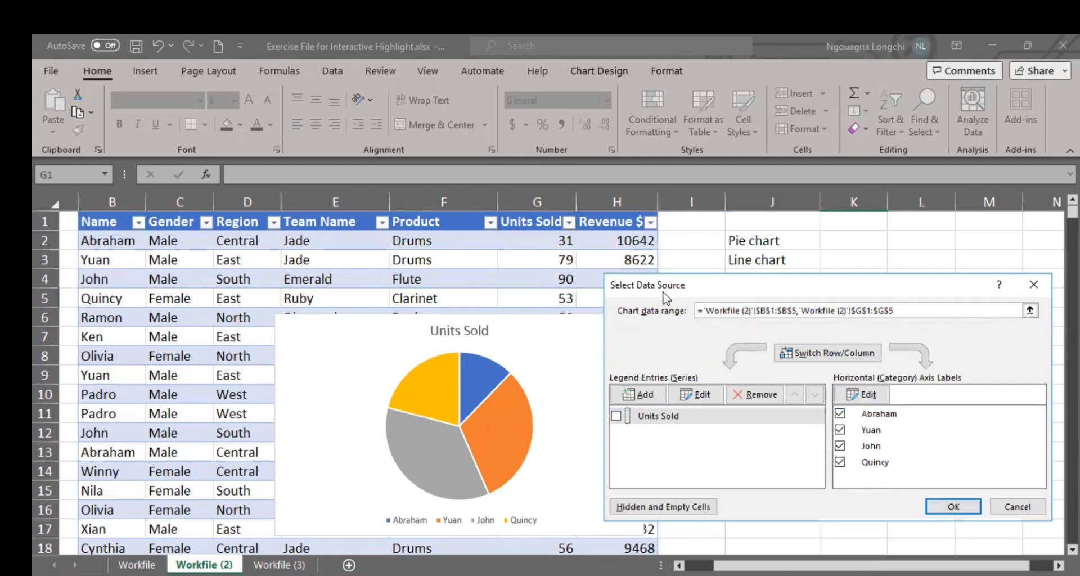
pyautogui.moveTo(798, 295); pyautogui.dragTo(876, 414)
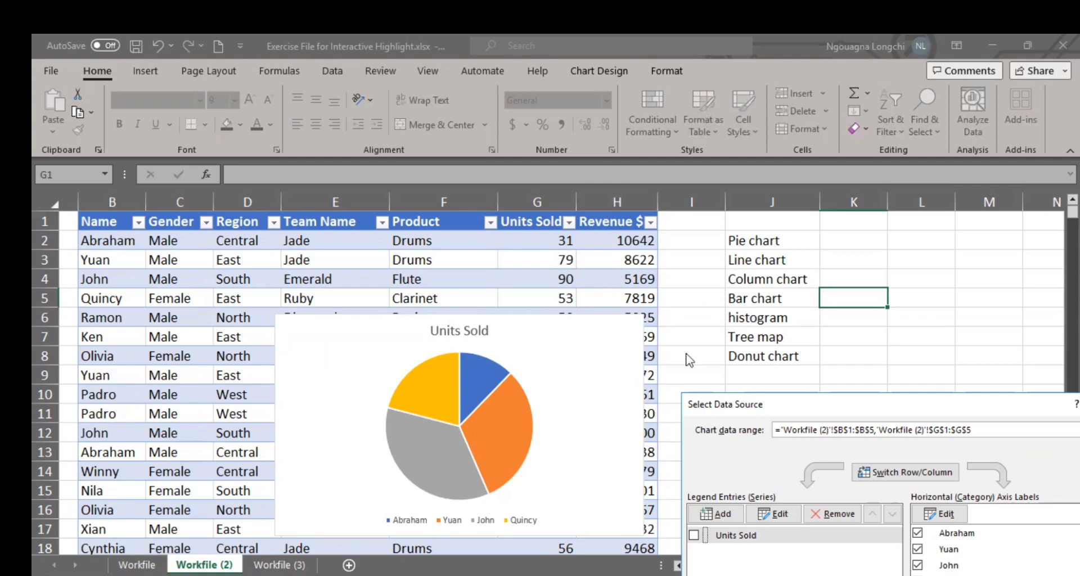
pyautogui.moveTo(857, 405); pyautogui.dragTo(866, 252)
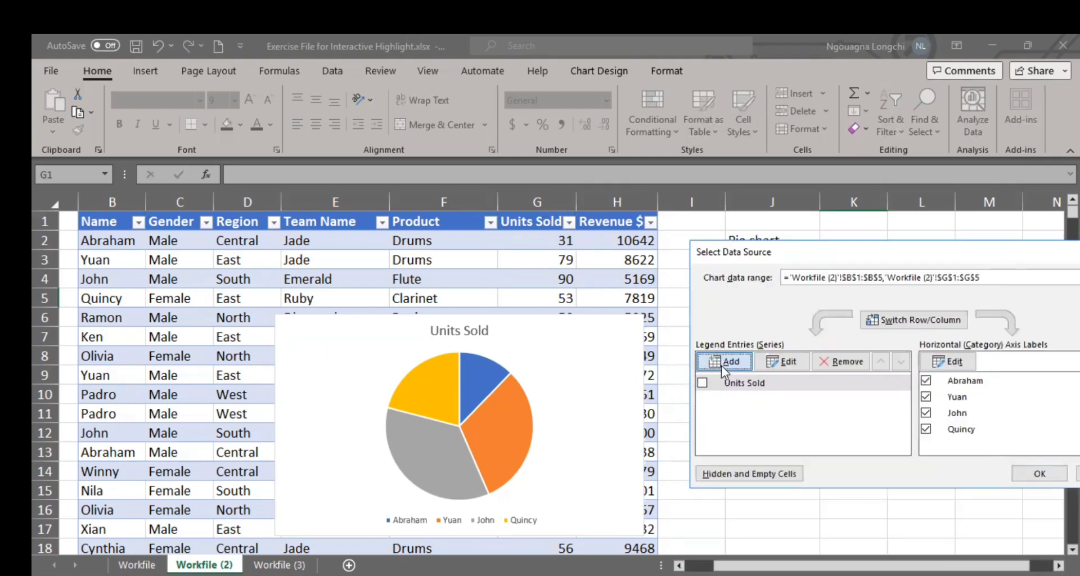
# Step: Begin adding a new series to the pie chart, with cells H1:H5 as its name
pyautogui.click(721, 366)
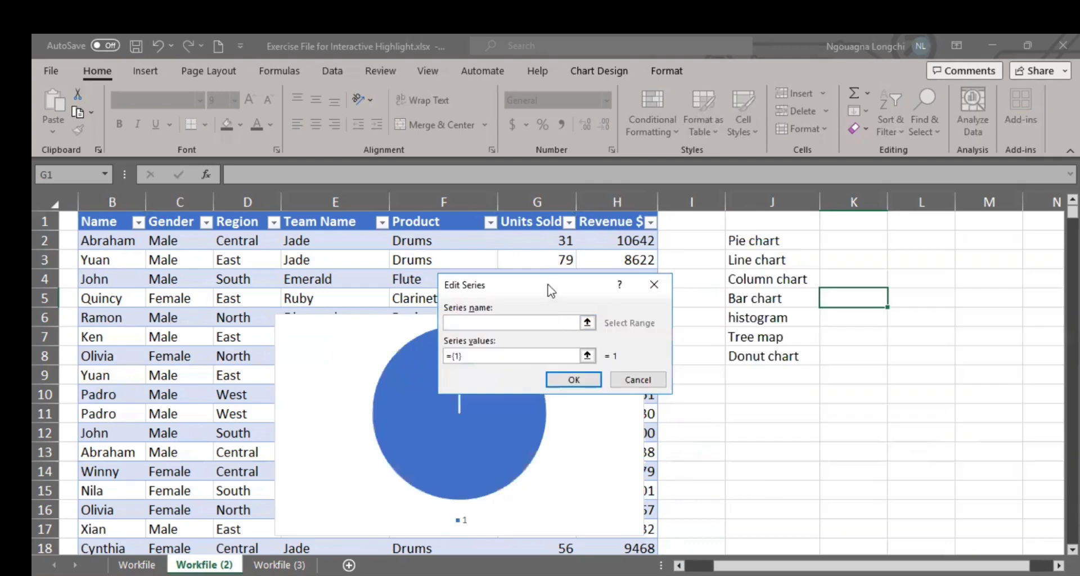
pyautogui.moveTo(549, 283); pyautogui.dragTo(353, 336)
pyautogui.moveTo(594, 224); pyautogui.dragTo(609, 290)
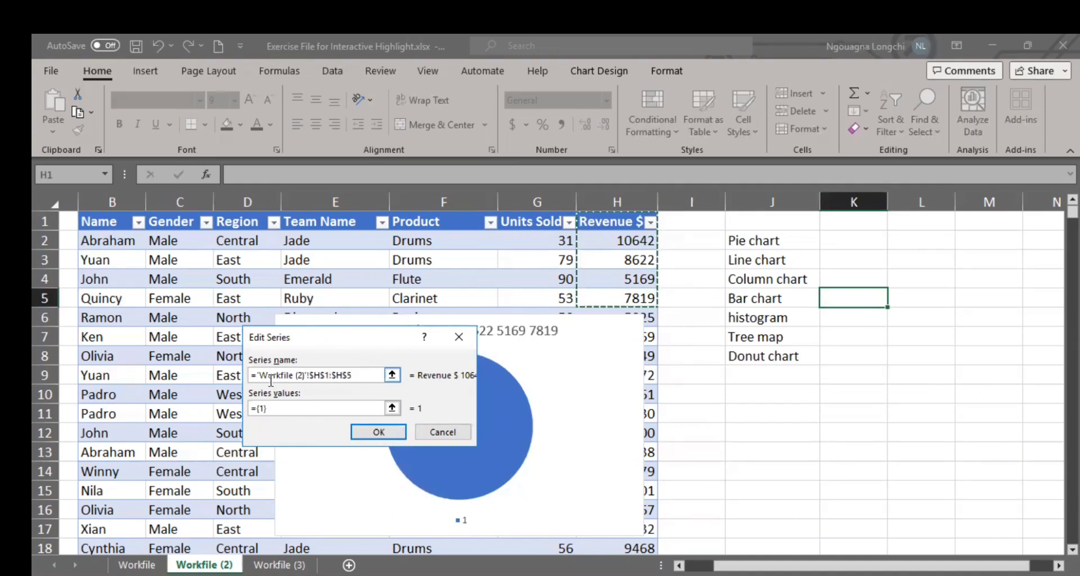
# Step: Try to set the new series' name to =Revenue in place of the cell range
pyautogui.click(350, 373)
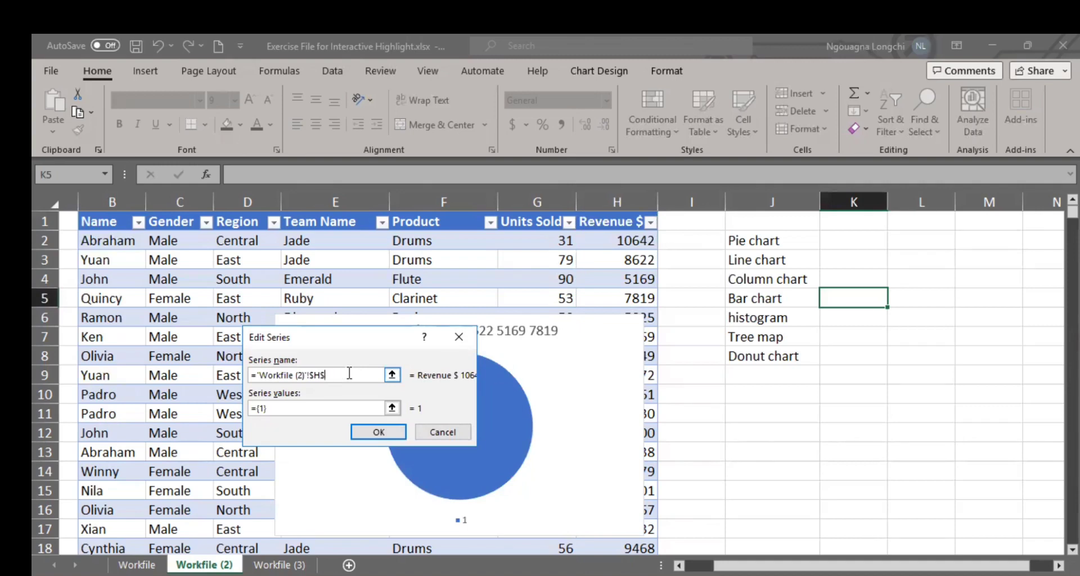
pyautogui.press('BackSpace')
pyautogui.press('BackSpace')
pyautogui.press('BackSpace')
pyautogui.press('BackSpace')
pyautogui.press('BackSpace')
pyautogui.press('BackSpace')
pyautogui.press('BackSpace')
pyautogui.press('BackSpace')
pyautogui.press('BackSpace')
pyautogui.press('BackSpace')
pyautogui.press('BackSpace')
pyautogui.press('BackSpace')
pyautogui.press('BackSpace')
pyautogui.press('BackSpace')
pyautogui.press('BackSpace')
pyautogui.press('BackSpace')
pyautogui.press('BackSpace')
pyautogui.press('BackSpace')
pyautogui.click(315, 407)
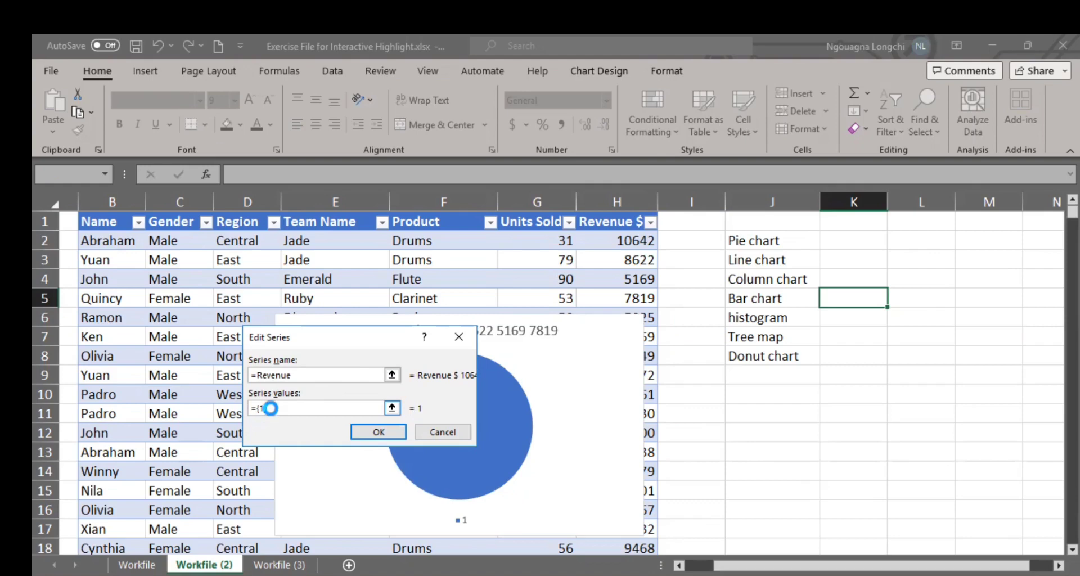
pyautogui.click(379, 432)
pyautogui.click(521, 374)
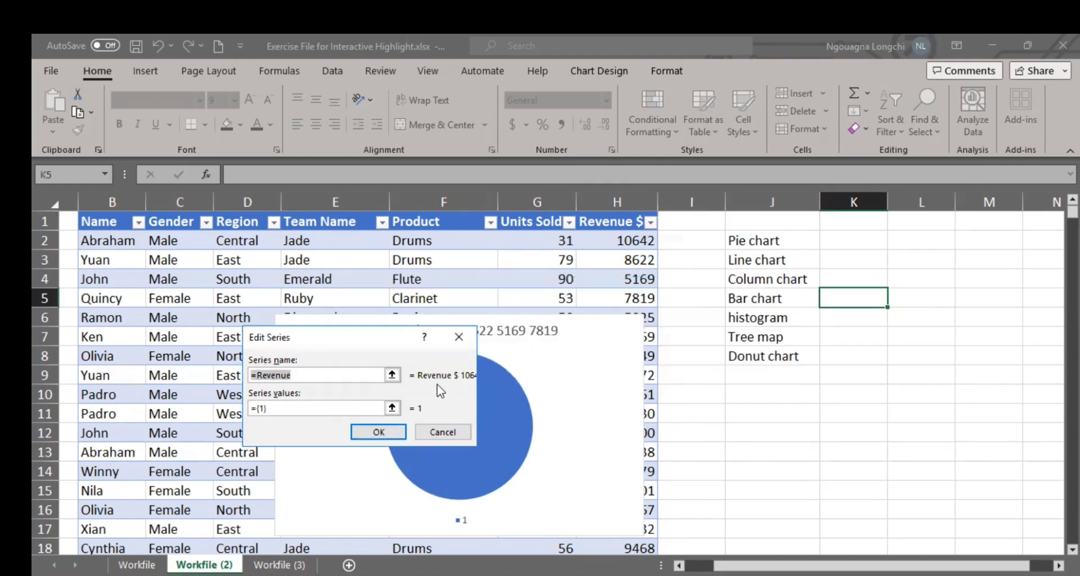
pyautogui.press('Return')
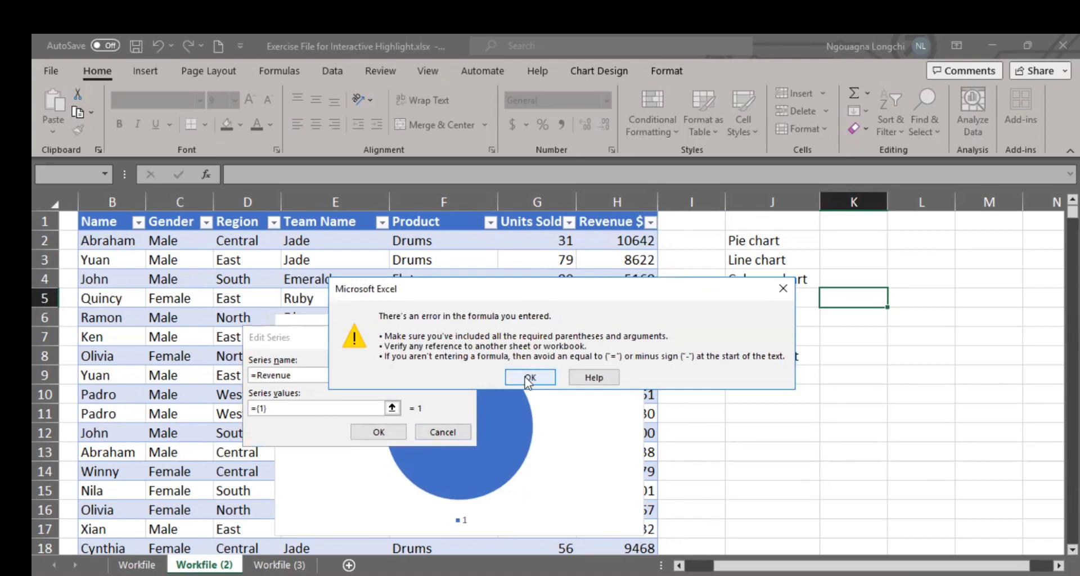
pyautogui.click(528, 379)
# Step: Add the new series with its name from cell H1 and its values from H2:H5
pyautogui.click(309, 378)
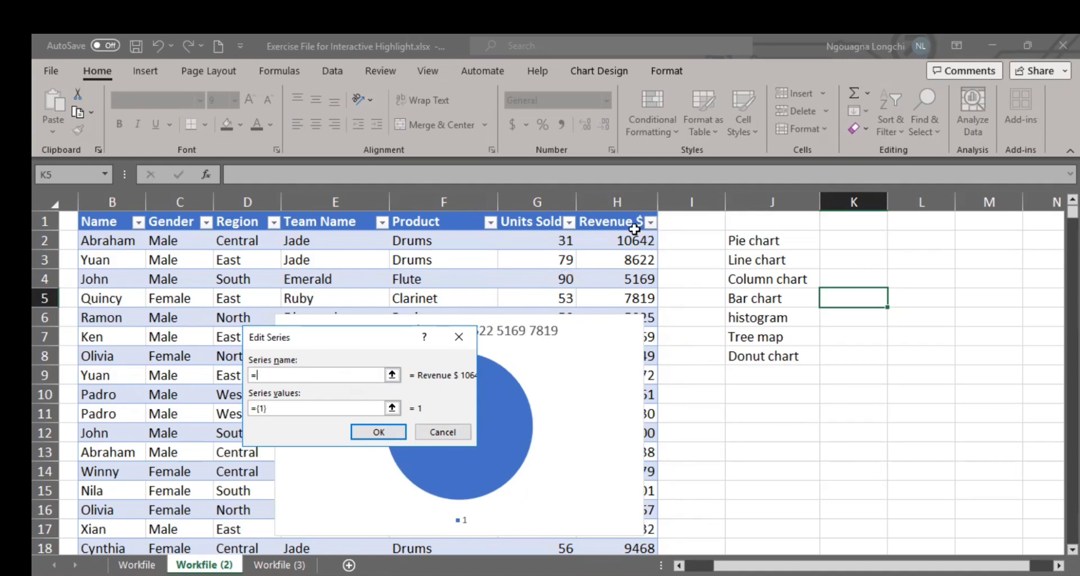
pyautogui.click(600, 222)
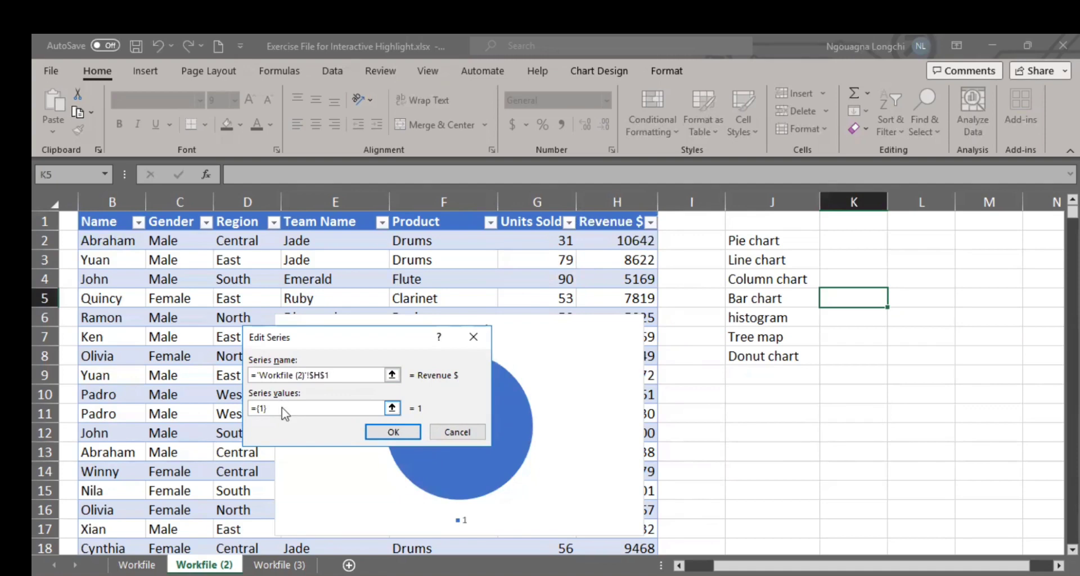
pyautogui.click(614, 240)
pyautogui.keyDown('shift'); pyautogui.click(623, 291); pyautogui.keyUp('shift')
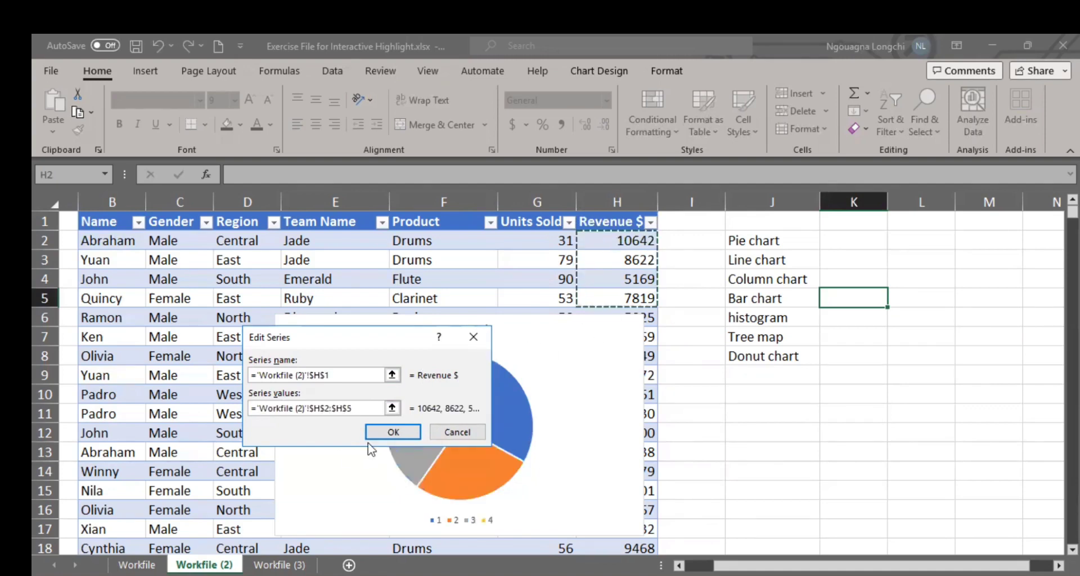
pyautogui.click(393, 432)
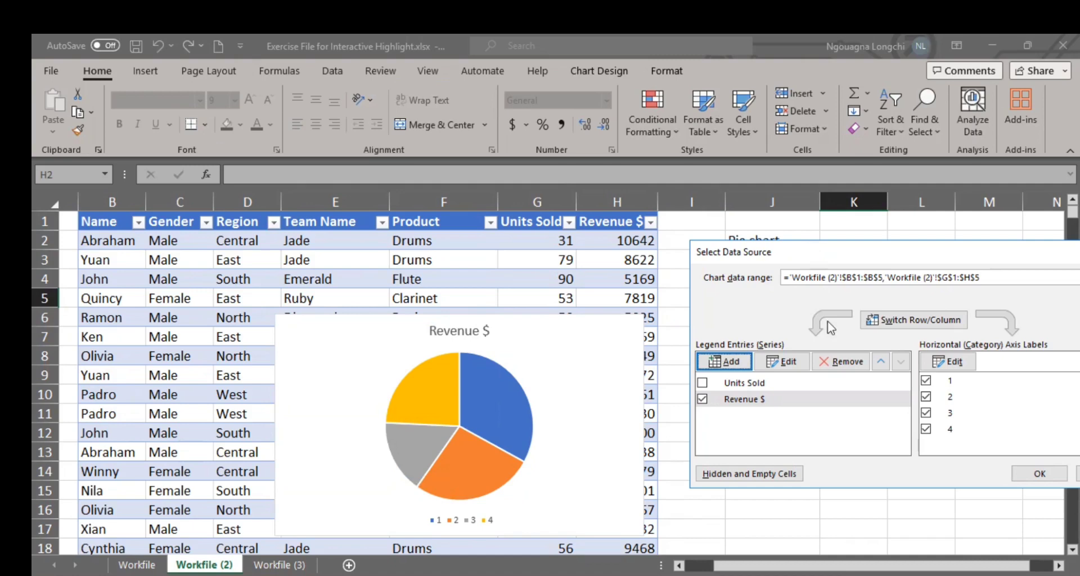
# Step: Set the pie chart's category axis labels to cells B1:B5 and apply the data source changes
pyautogui.moveTo(808, 251); pyautogui.dragTo(826, 328)
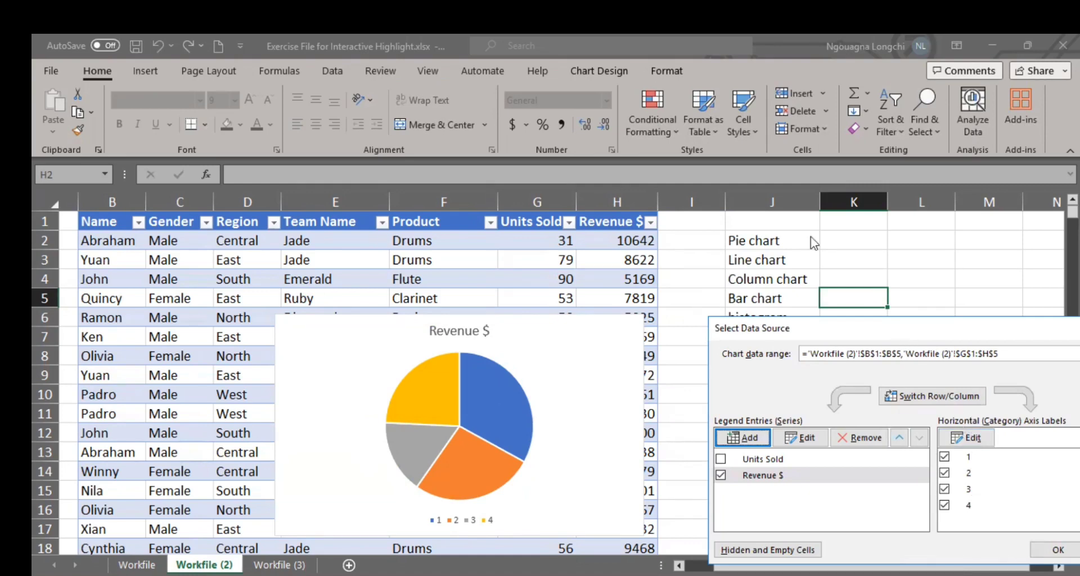
pyautogui.moveTo(898, 324); pyautogui.dragTo(812, 236)
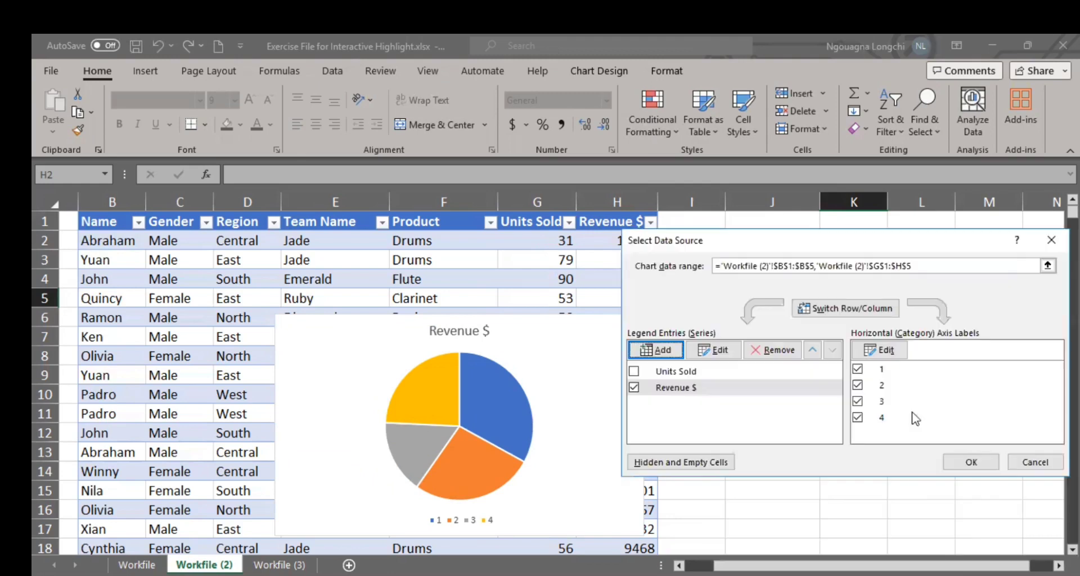
pyautogui.click(879, 352)
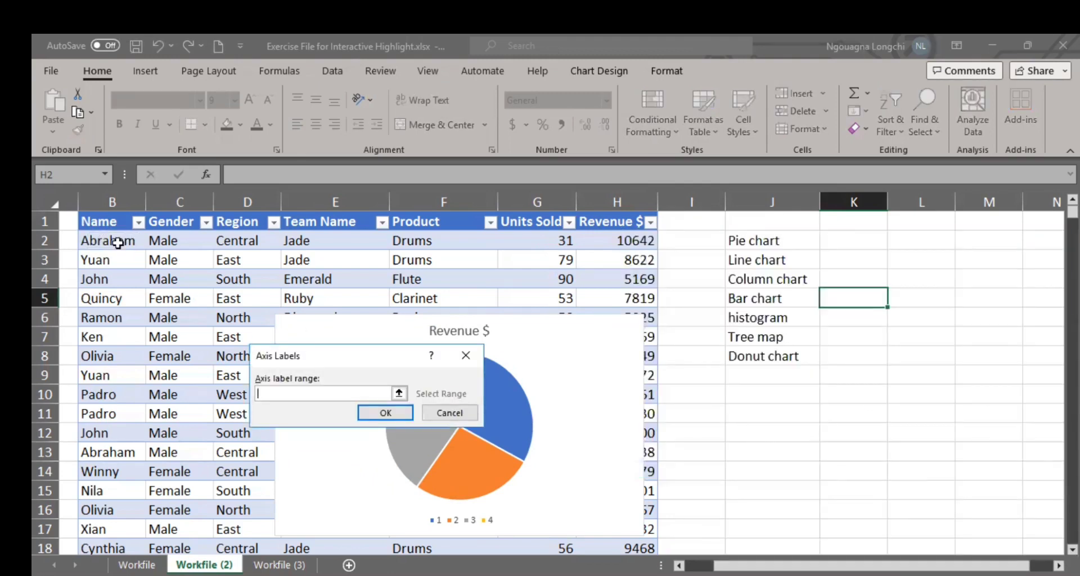
pyautogui.click(110, 226)
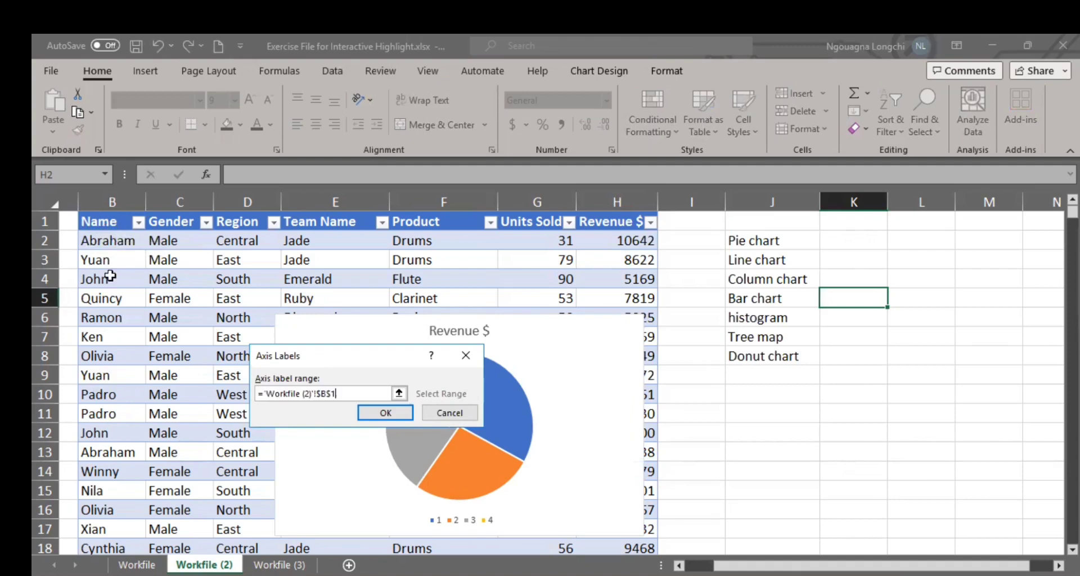
pyautogui.click(383, 412)
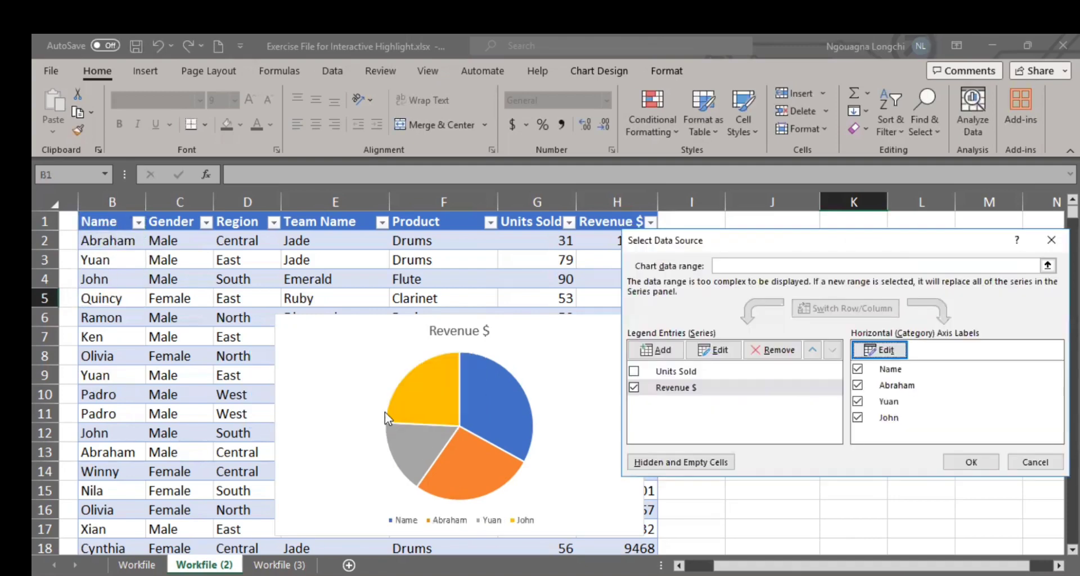
pyautogui.click(948, 464)
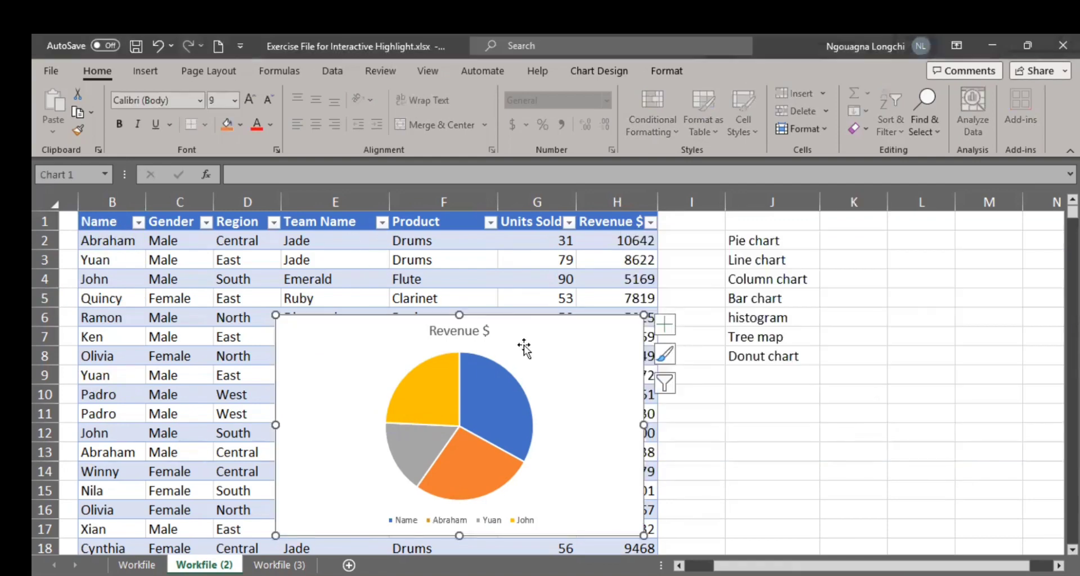
# Step: Move the Revenue $ pie chart off the table, into the empty area over columns I to M from row 2
pyautogui.moveTo(507, 326); pyautogui.dragTo(667, 117)
pyautogui.moveTo(354, 315); pyautogui.dragTo(744, 233)
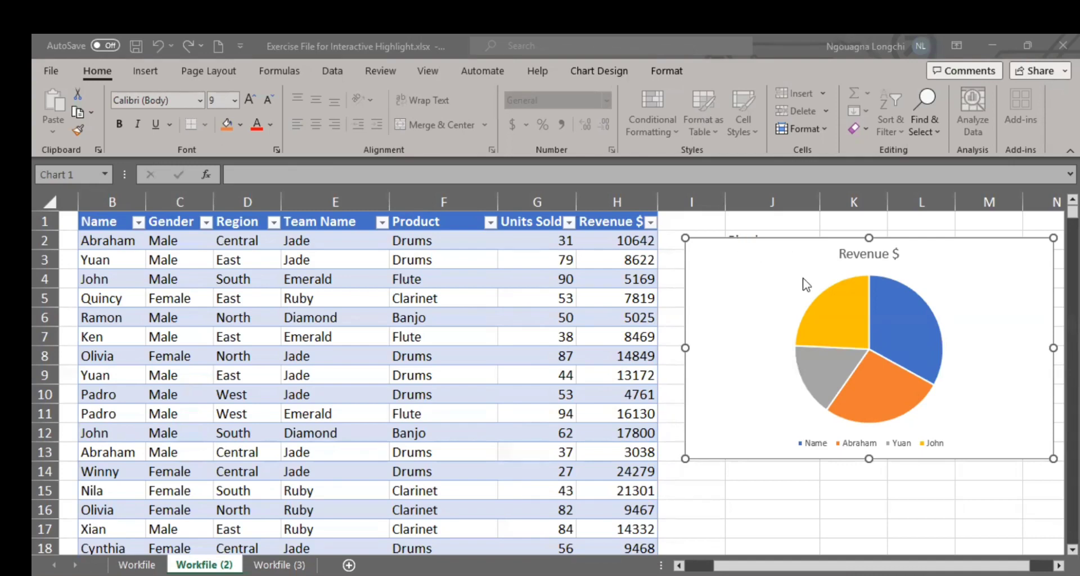
pyautogui.click(776, 239)
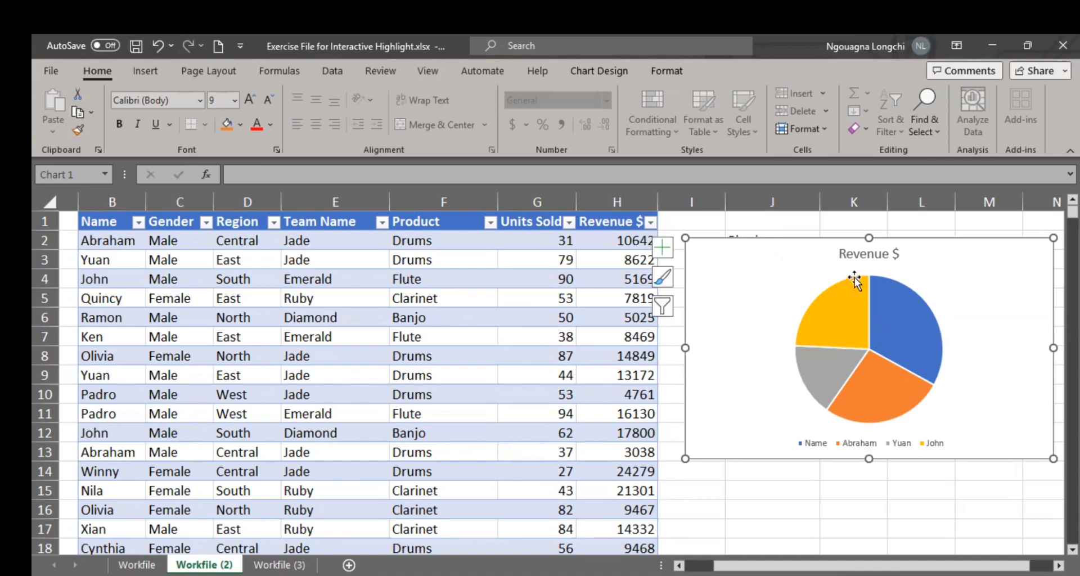
# Step: Duplicate the Revenue $ pie chart below the original, beside the table from about cell I16
pyautogui.moveTo(855, 278)
pyautogui.scroll(-4, 781, 344)
pyautogui.click(716, 278)
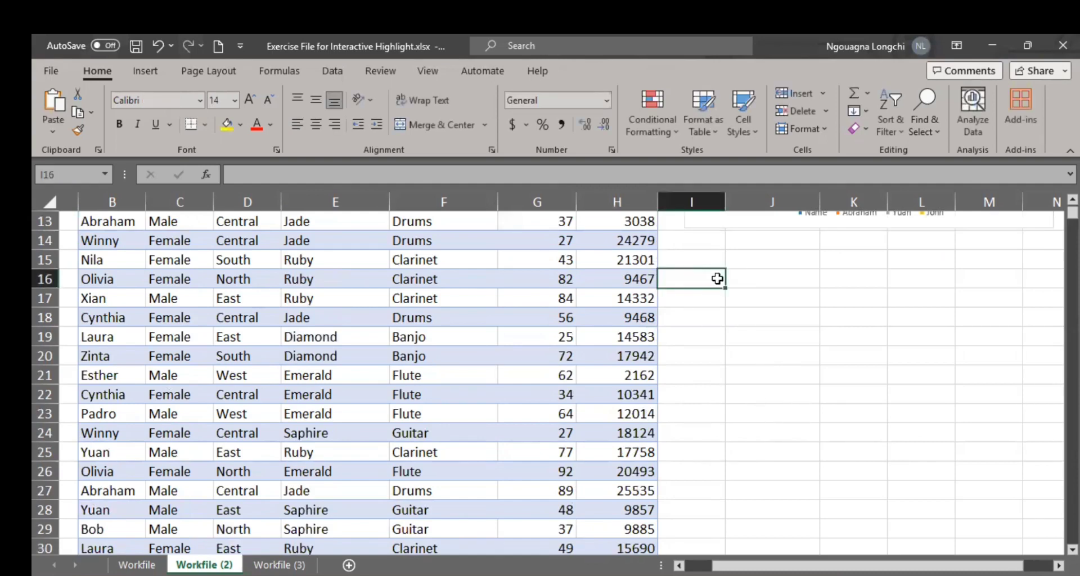
pyautogui.hotkey('ctrl', 'v')
pyautogui.moveTo(785, 276); pyautogui.dragTo(802, 274)
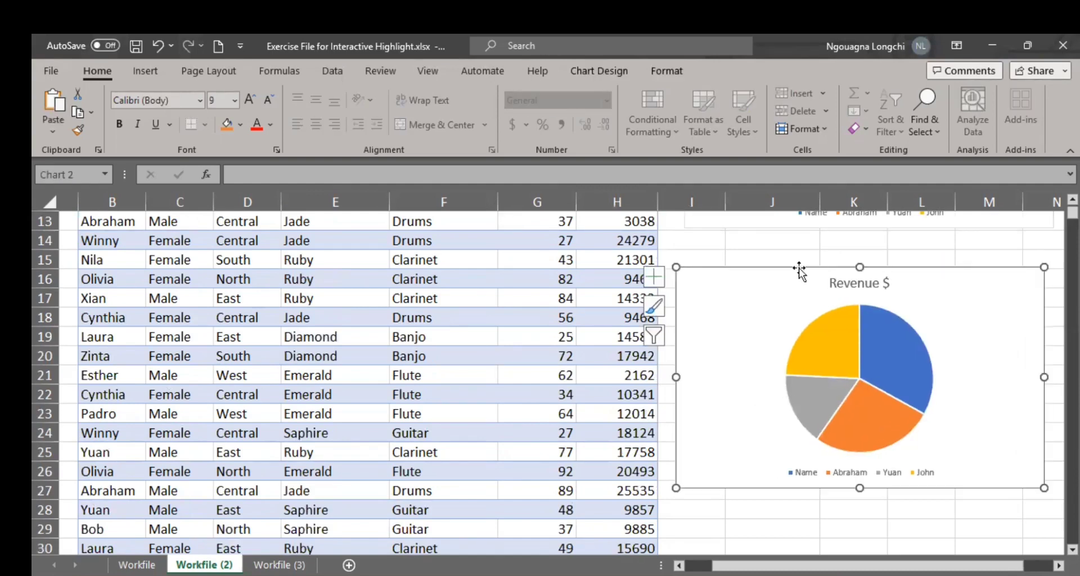
# Step: Add a series to the duplicated Revenue $ pie chart, with its name from cell D1 and its values from H1:H5
pyautogui.rightClick(796, 266)
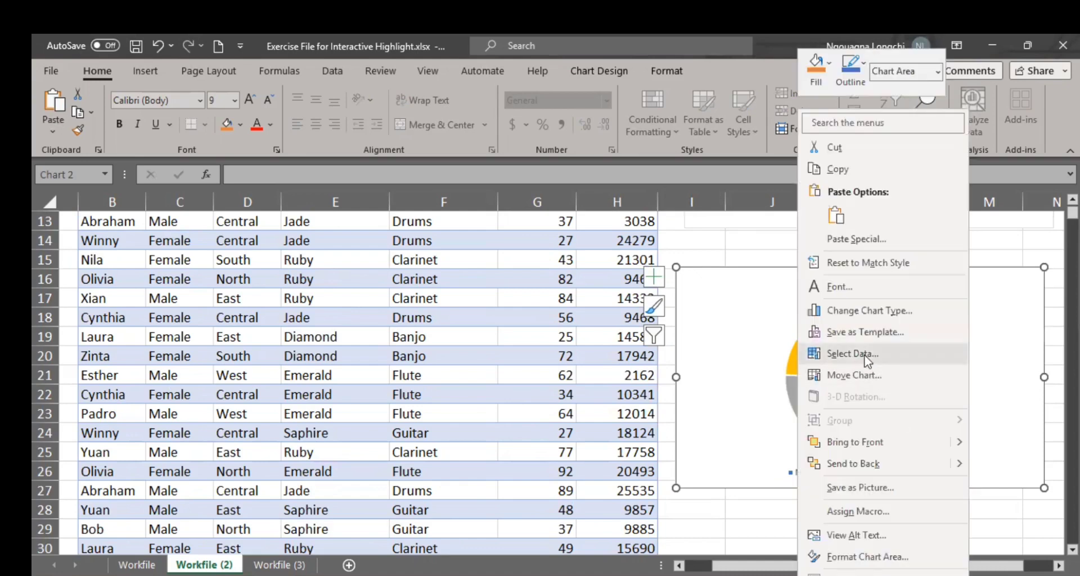
pyautogui.click(854, 353)
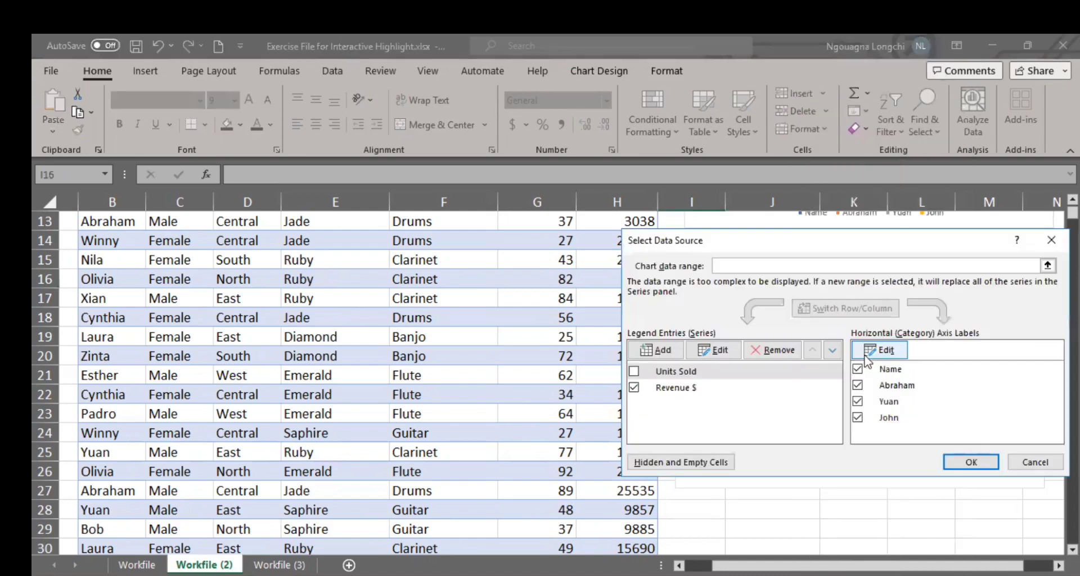
pyautogui.click(653, 350)
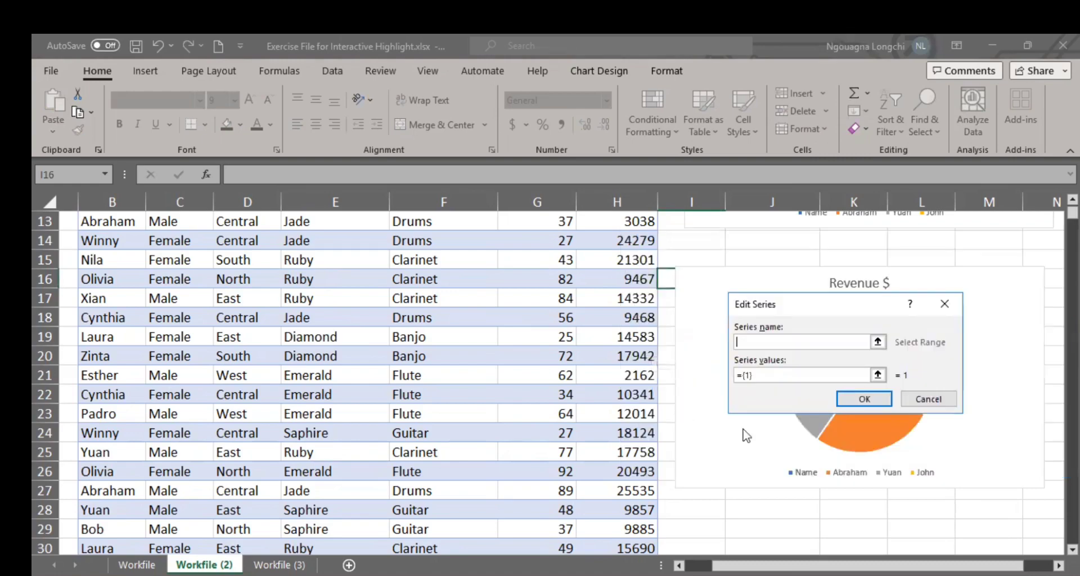
pyautogui.scroll(4, 247, 273)
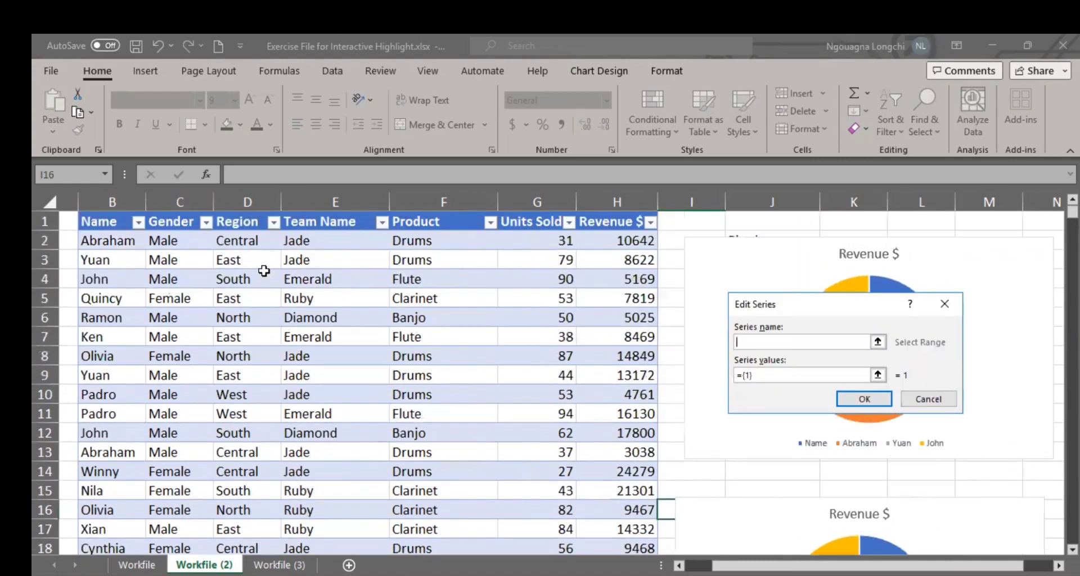
pyautogui.click(234, 228)
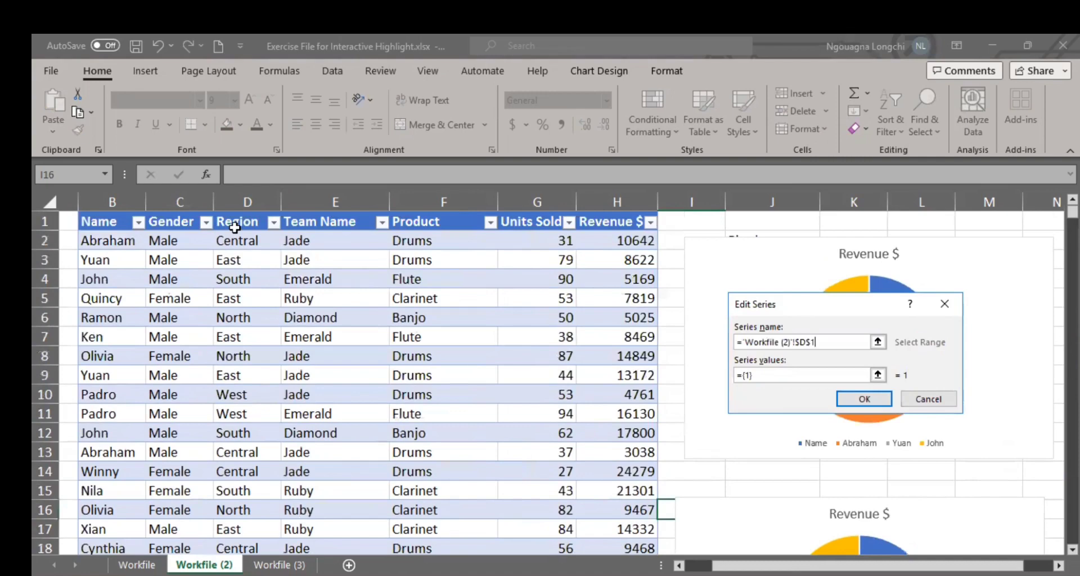
pyautogui.click(766, 377)
pyautogui.moveTo(605, 221); pyautogui.dragTo(633, 297)
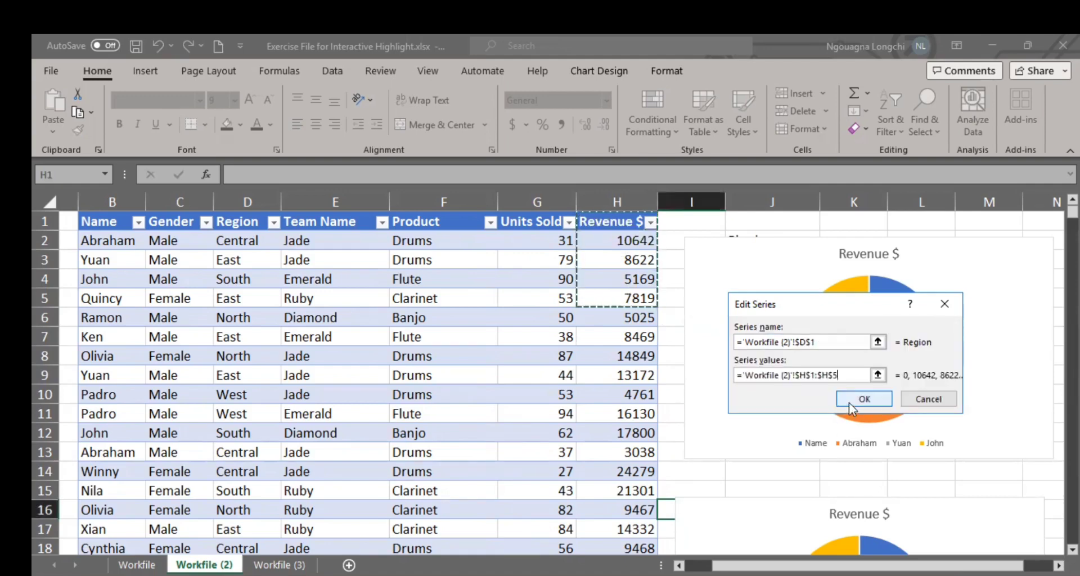
pyautogui.click(864, 400)
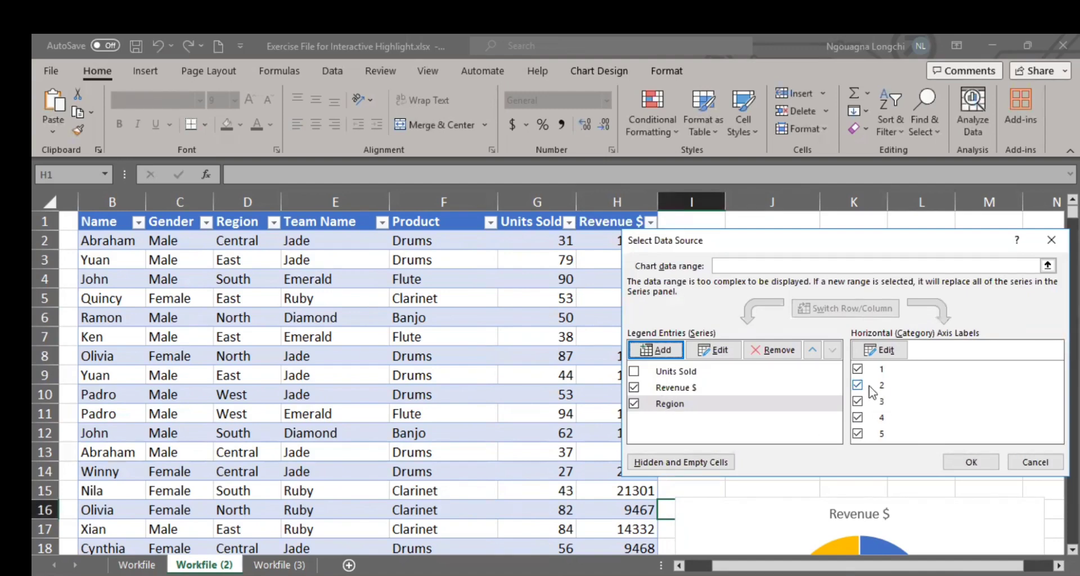
# Step: Set the duplicated pie chart's category axis labels to cells H1:H5 and apply the data source changes
pyautogui.click(887, 356)
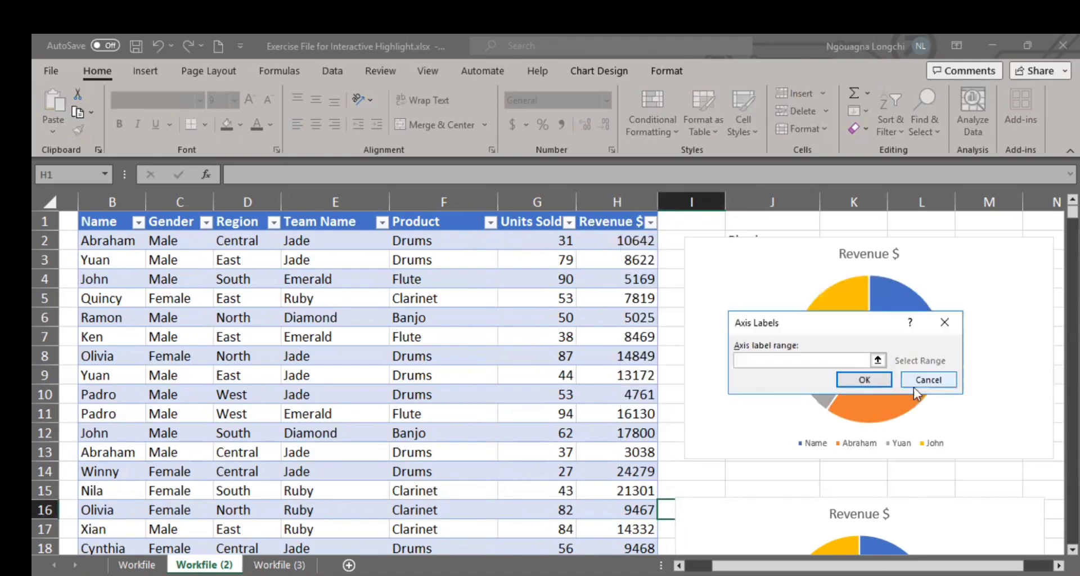
pyautogui.click(614, 224)
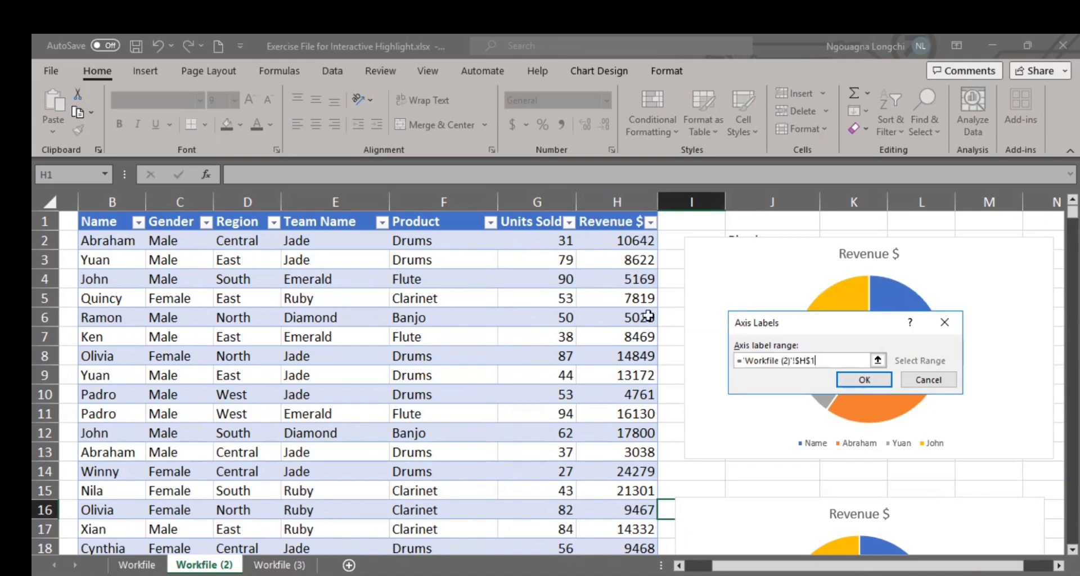
pyautogui.hotkey('shift', 'Down')
pyautogui.hotkey('shift', 'Down')
pyautogui.hotkey('shift', 'Down')
pyautogui.hotkey('shift', 'Down')
pyautogui.click(869, 383)
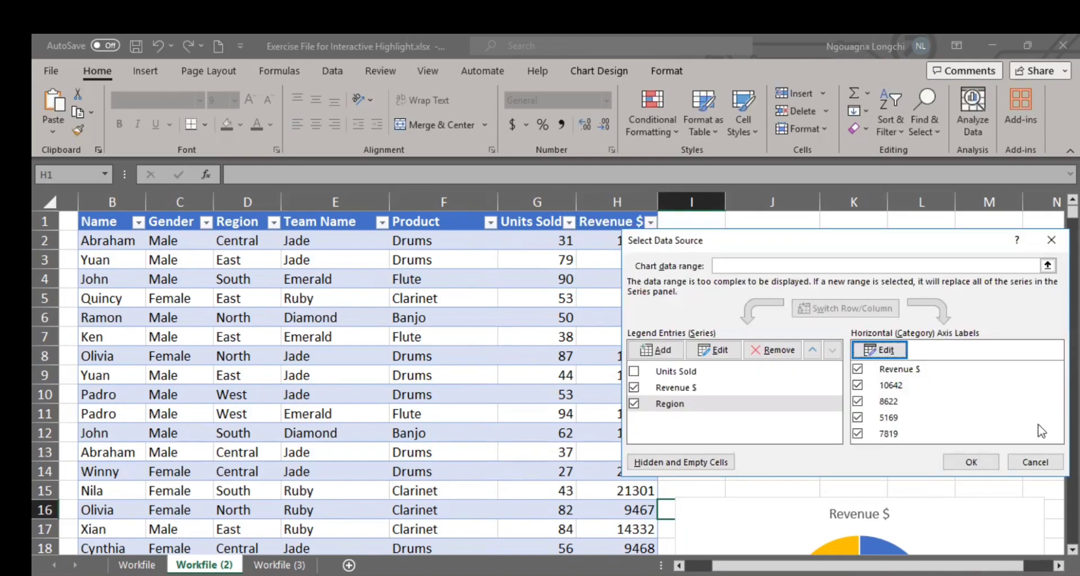
pyautogui.click(972, 462)
# Step: Exclude the Revenue $ series from the duplicated pie chart's data source, keeping the Region series included
pyautogui.scroll(-2, 956, 393)
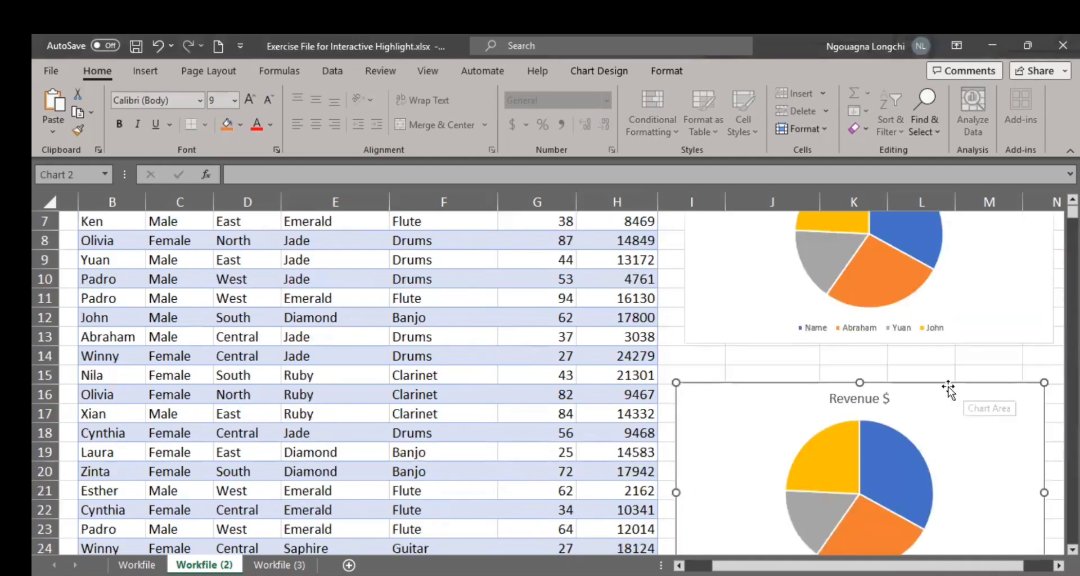
pyautogui.scroll(-4, 946, 389)
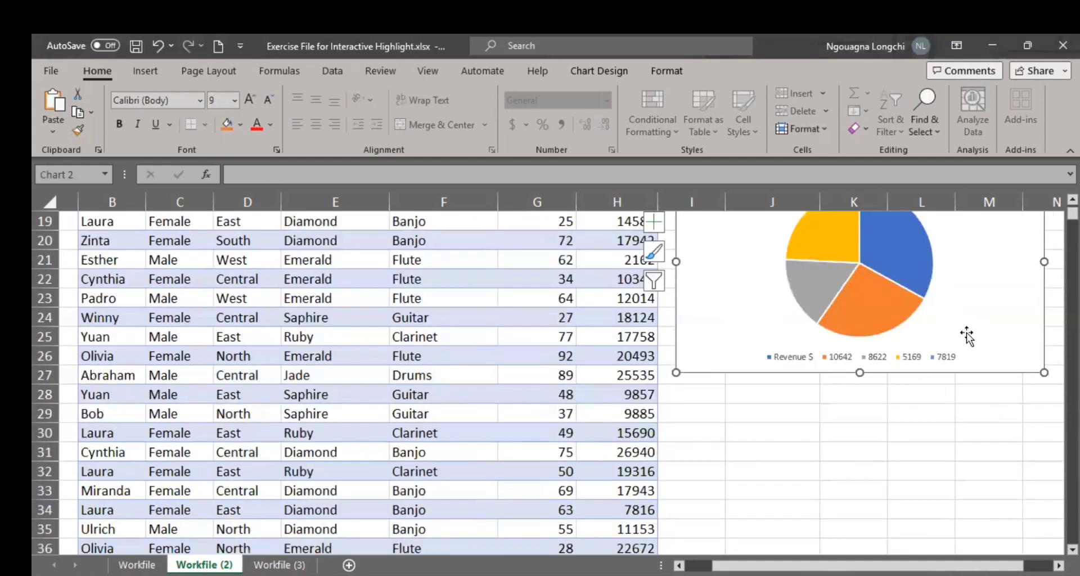
pyautogui.scroll(1, 963, 346)
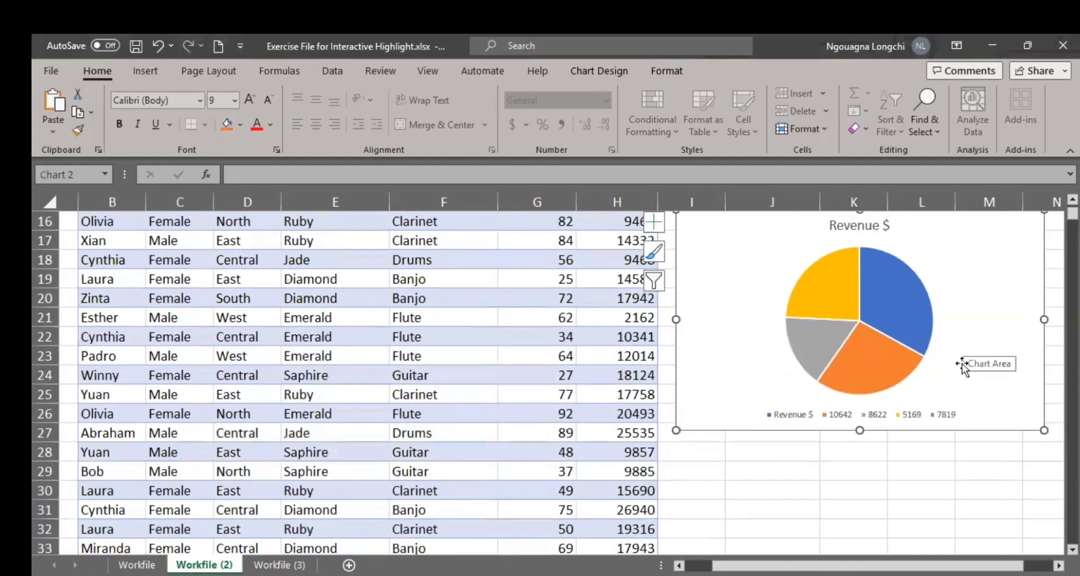
pyautogui.scroll(4, 963, 360)
pyautogui.scroll(-3, 962, 363)
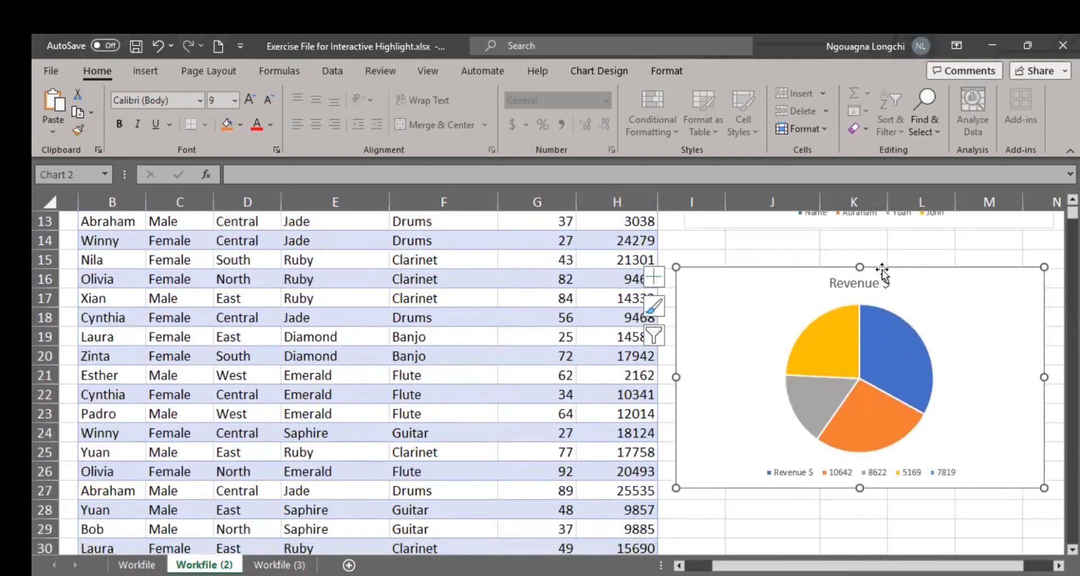
pyautogui.rightClick(947, 477)
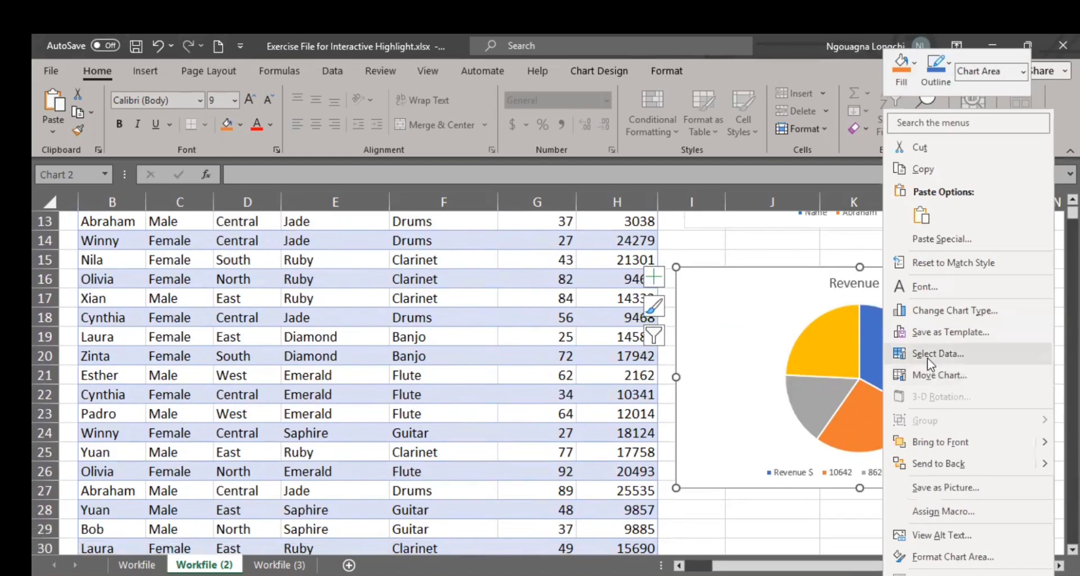
pyautogui.click(934, 353)
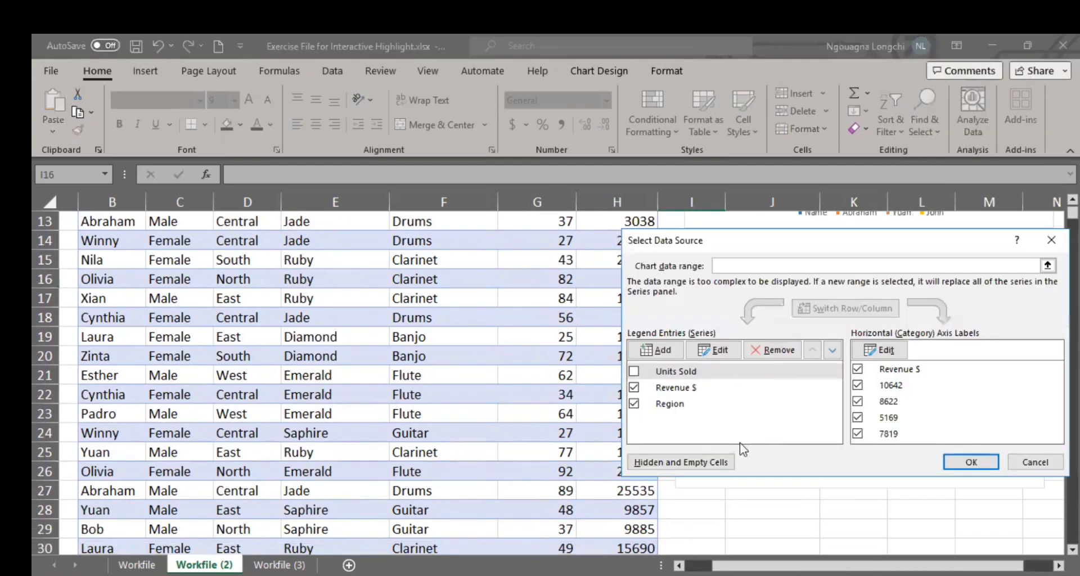
pyautogui.click(634, 387)
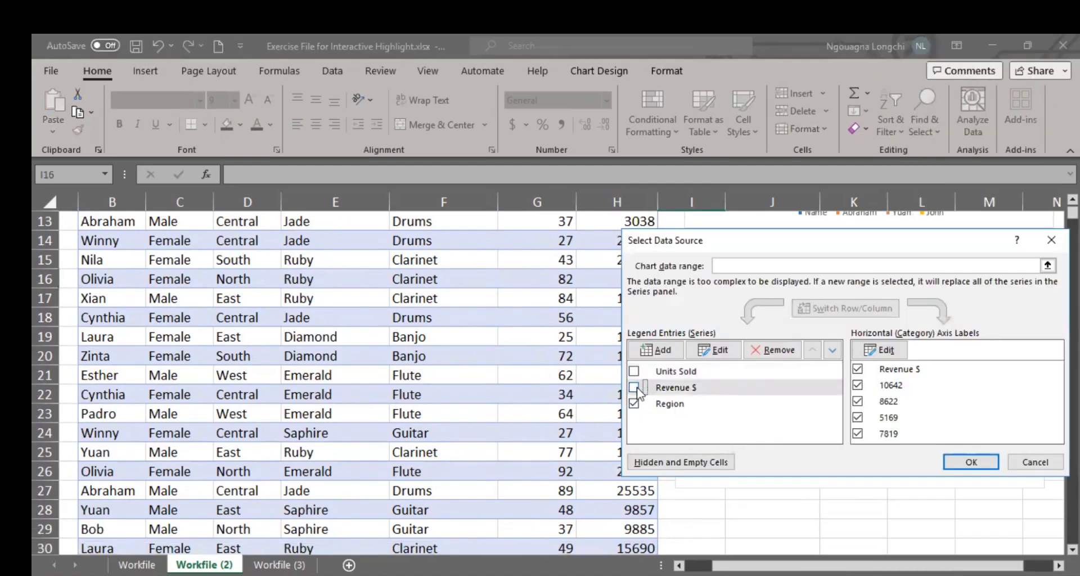
pyautogui.click(950, 462)
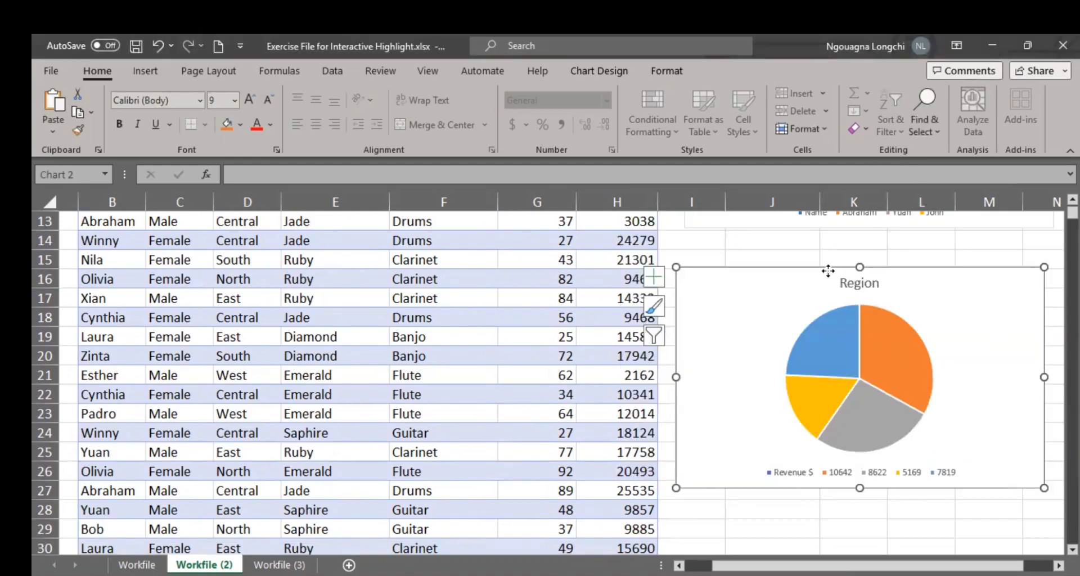
# Step: Exclude the Revenue $ category from the Region pie chart's axis labels and apply the change
pyautogui.rightClick(832, 481)
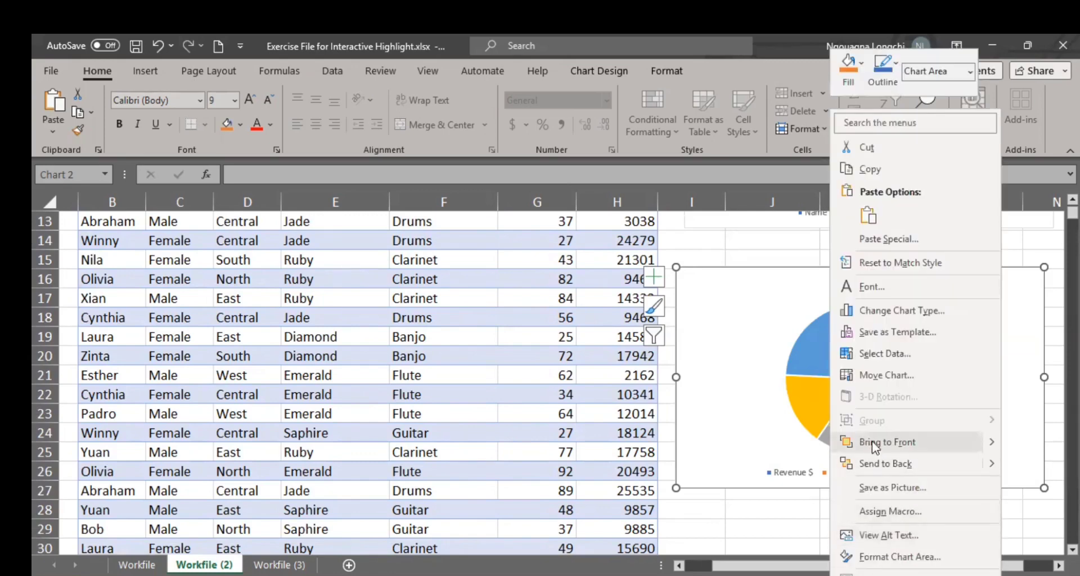
pyautogui.click(884, 355)
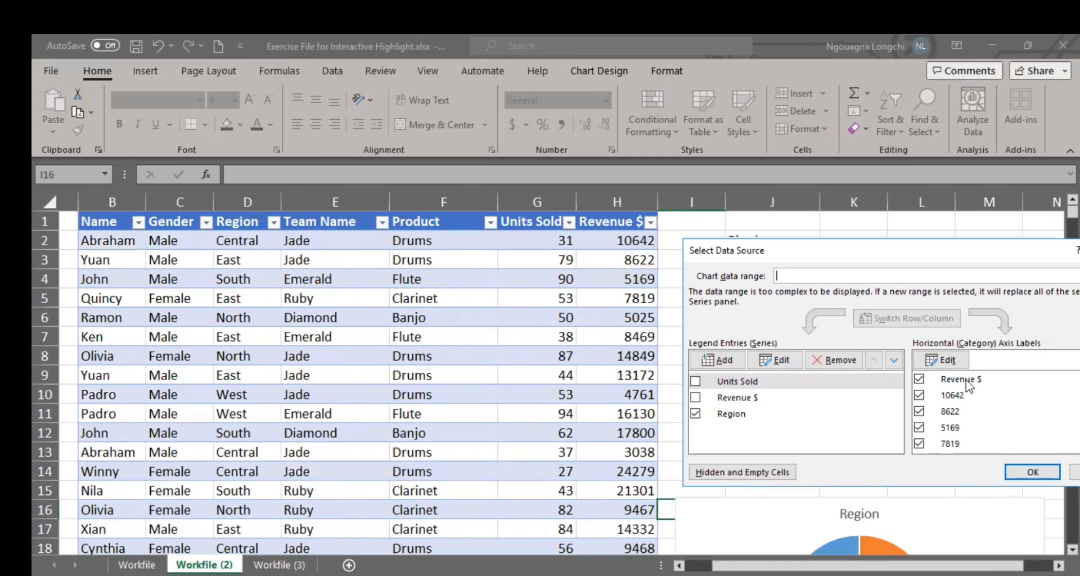
pyautogui.click(919, 380)
pyautogui.click(1034, 473)
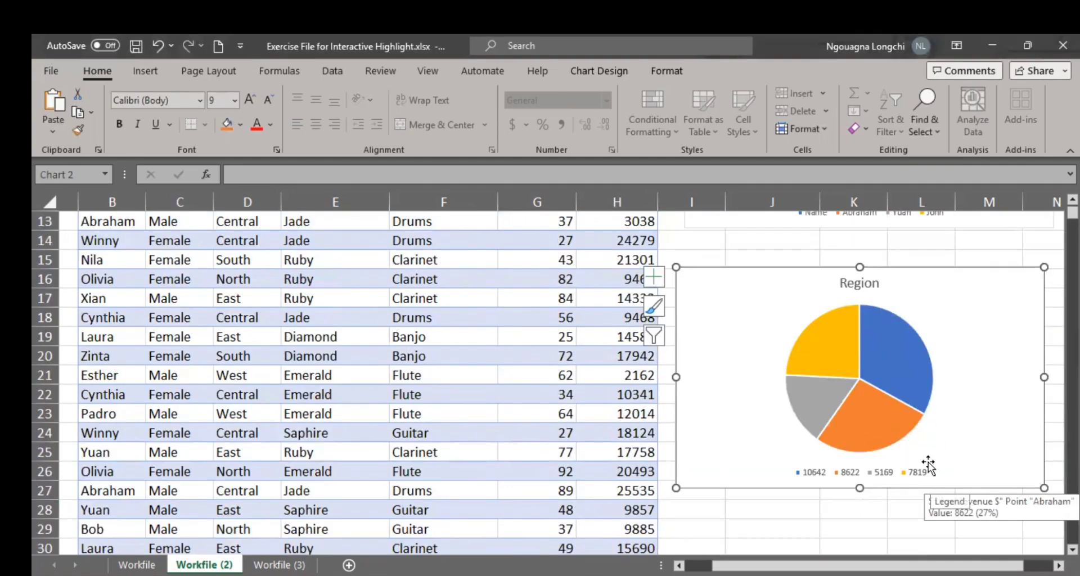
# Step: Remove the Units Sold and Revenue $ series from the Region pie chart's data source
pyautogui.scroll(1, 934, 475)
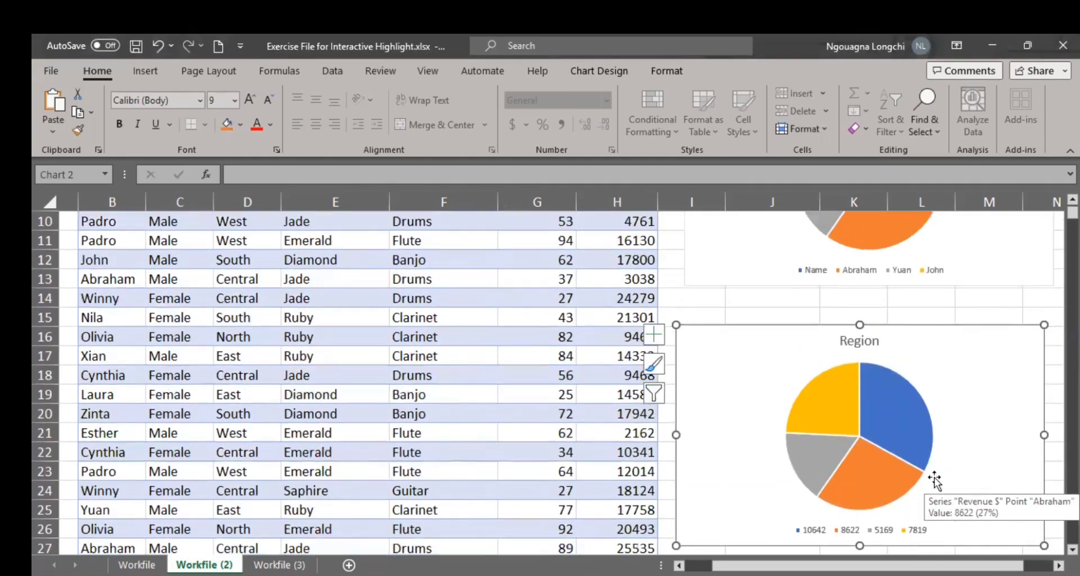
pyautogui.scroll(1, 933, 478)
pyautogui.scroll(-1, 929, 481)
pyautogui.rightClick(784, 327)
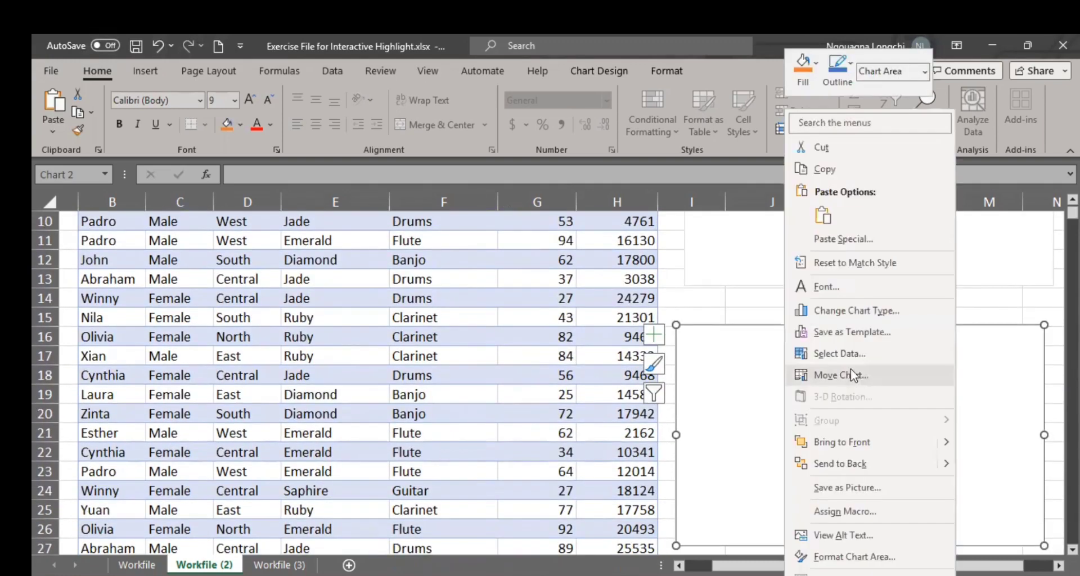
pyautogui.click(846, 358)
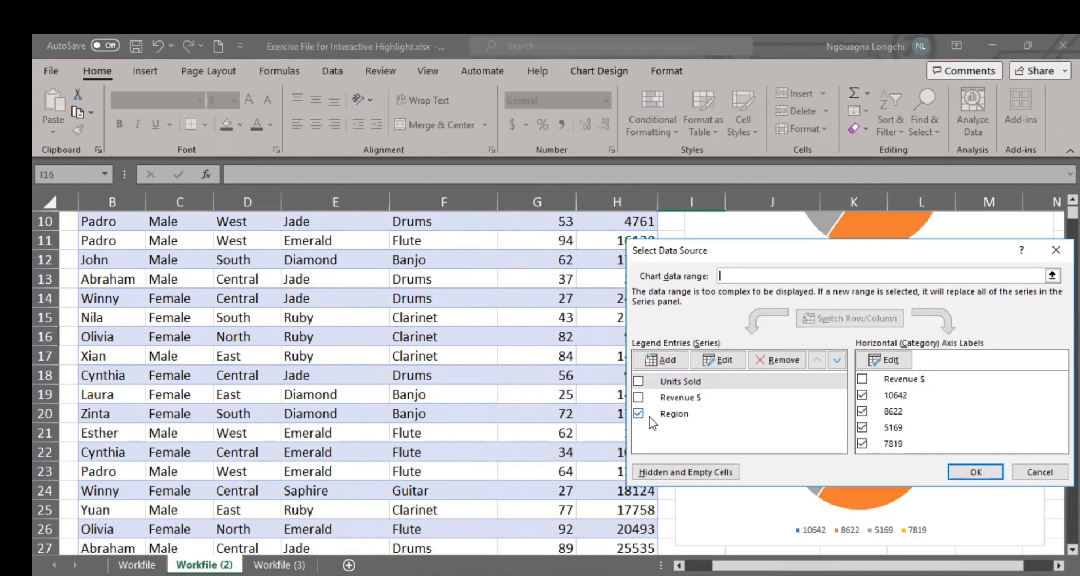
pyautogui.click(713, 360)
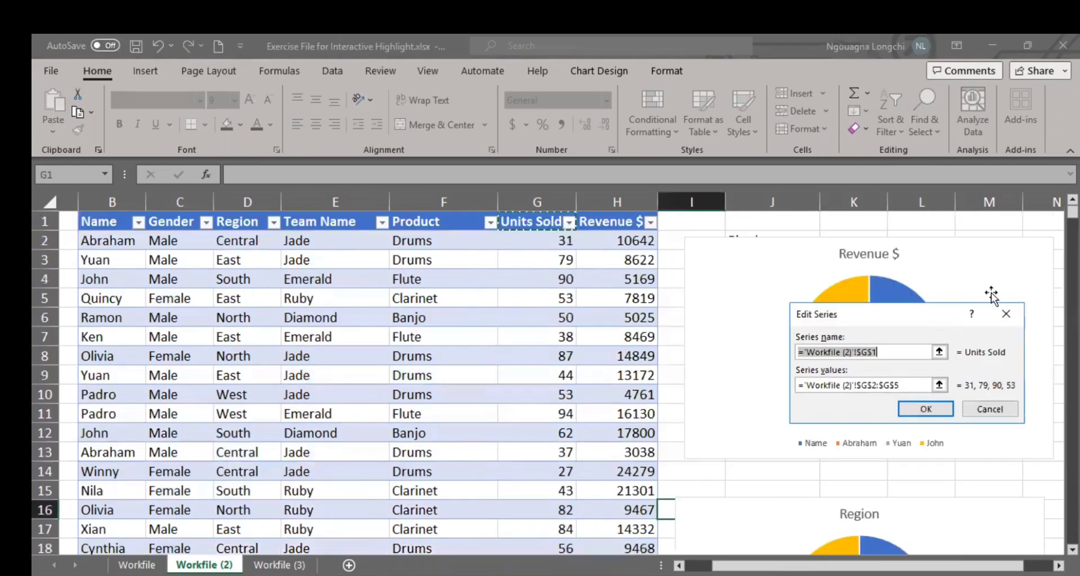
pyautogui.click(1013, 313)
pyautogui.click(791, 361)
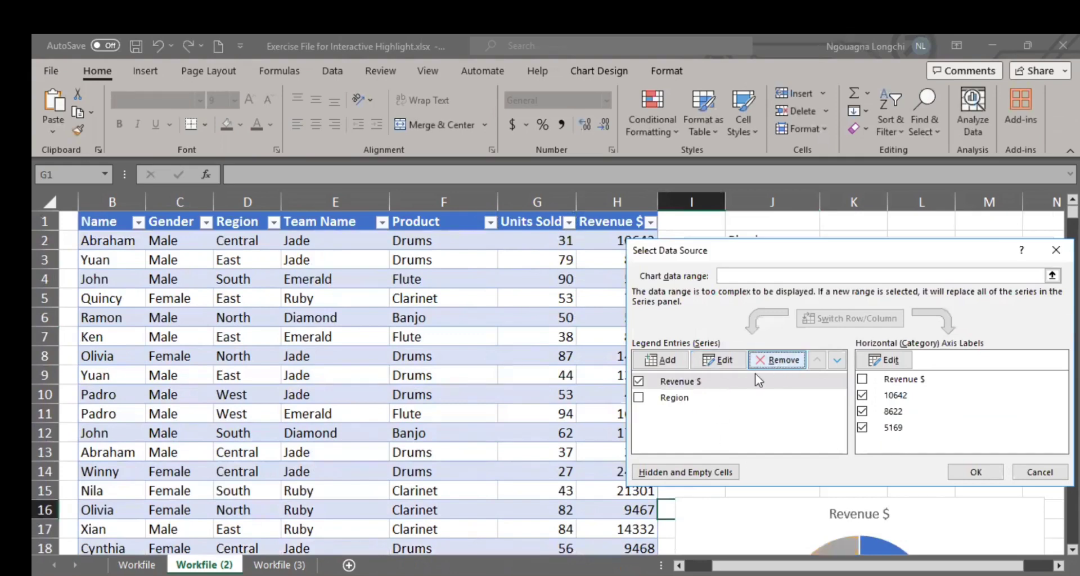
pyautogui.click(777, 360)
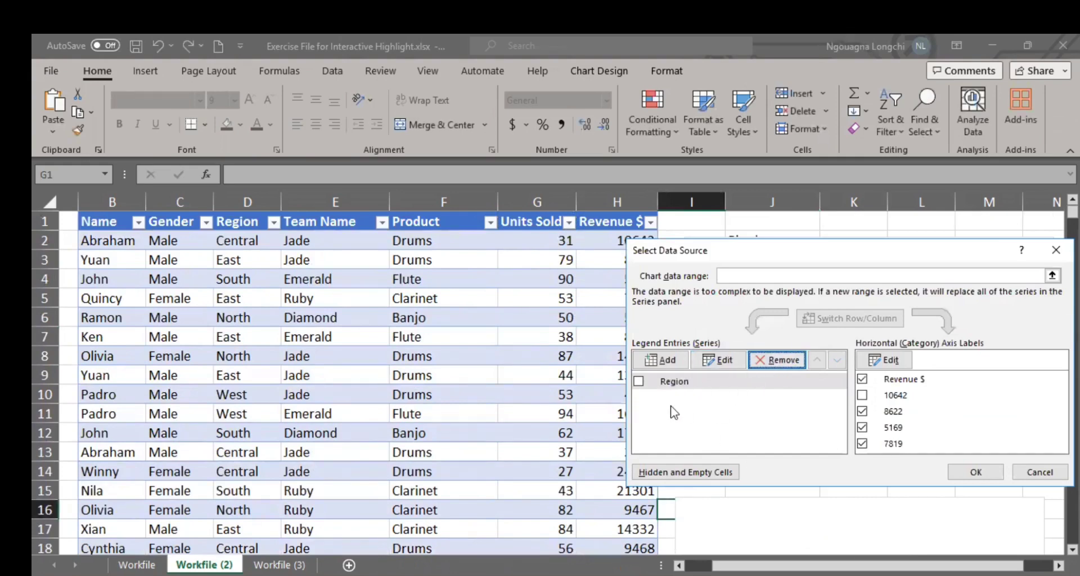
# Step: Include the Region series and the 10642 category, exclude the Revenue $ category, and apply the data source changes
pyautogui.click(638, 381)
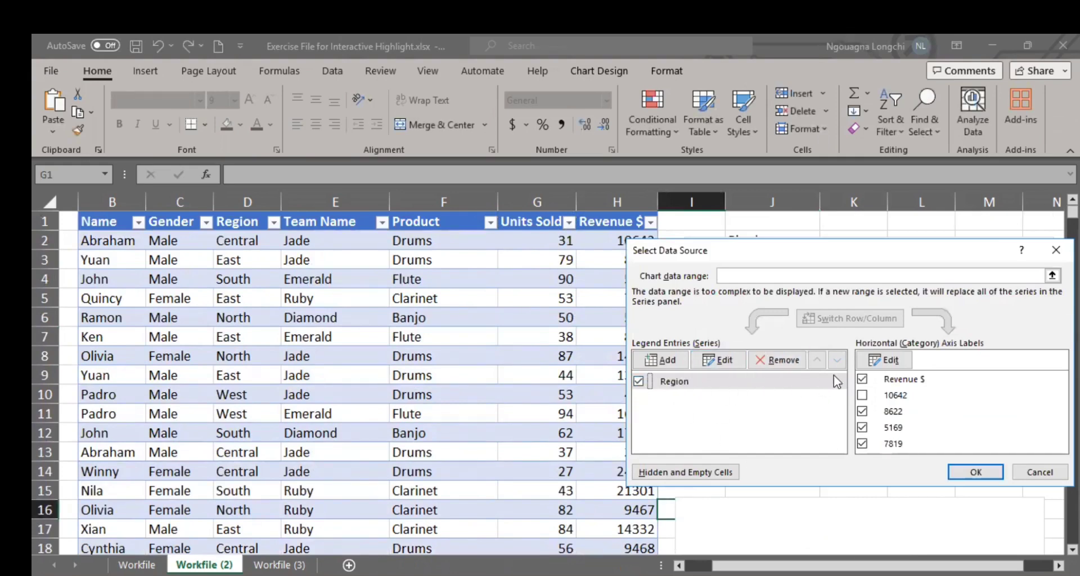
pyautogui.click(862, 379)
pyautogui.click(863, 396)
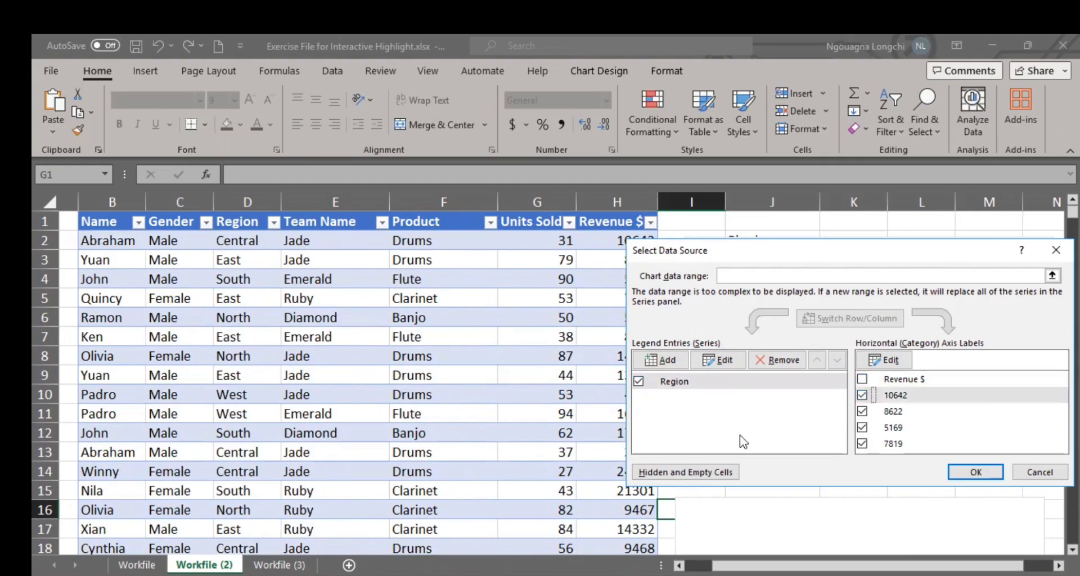
pyautogui.click(988, 468)
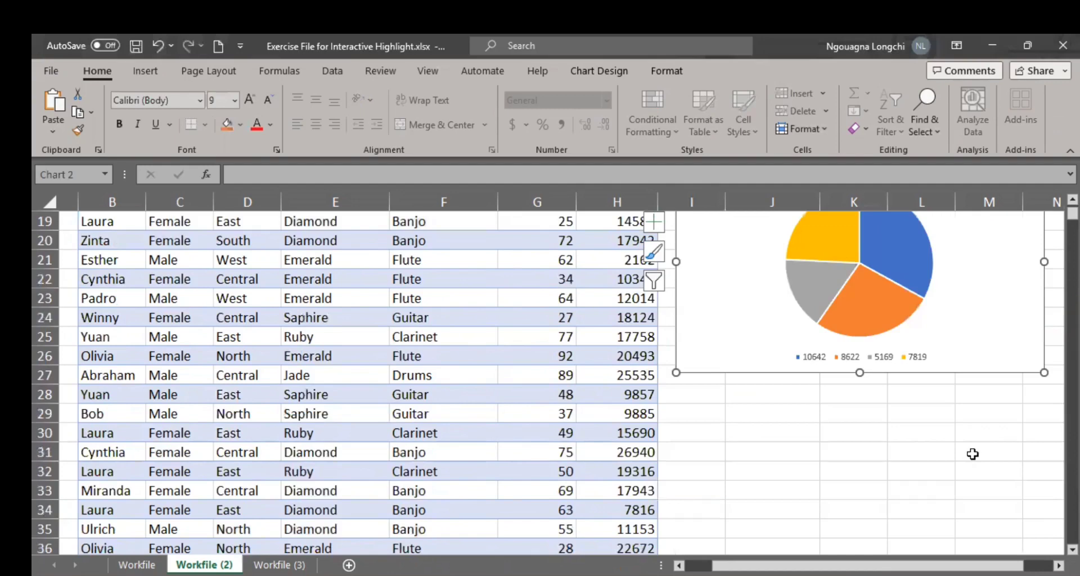
# Step: Delete the Region pie chart and paste a fresh copy of the Revenue $ pie chart at cell I16
pyautogui.scroll(5, 973, 454)
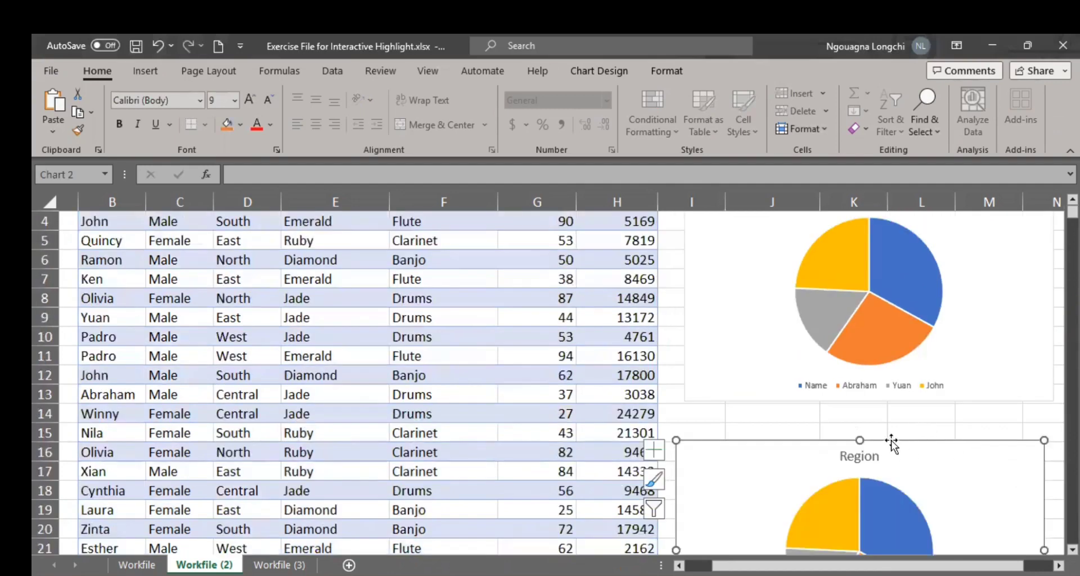
pyautogui.press('Delete')
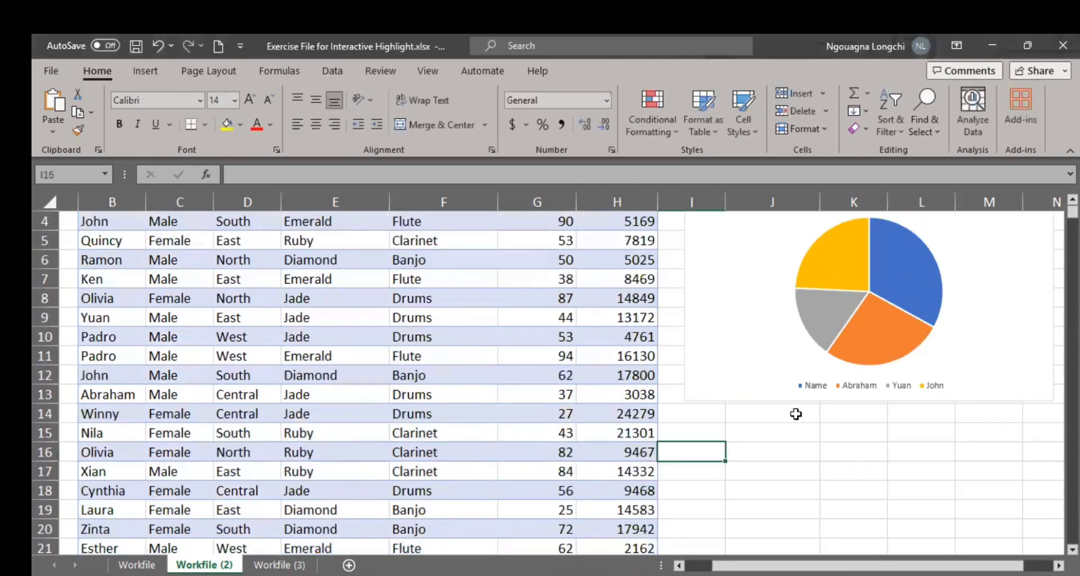
pyautogui.click(685, 287)
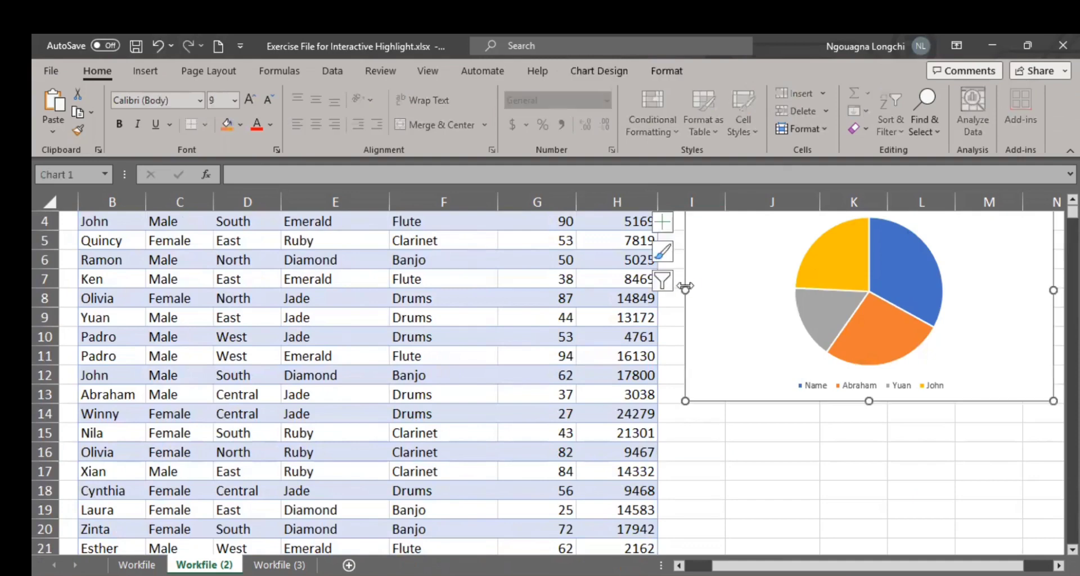
pyautogui.hotkey('ctrl', 'c')
pyautogui.click(705, 456)
pyautogui.hotkey('ctrl', 'v')
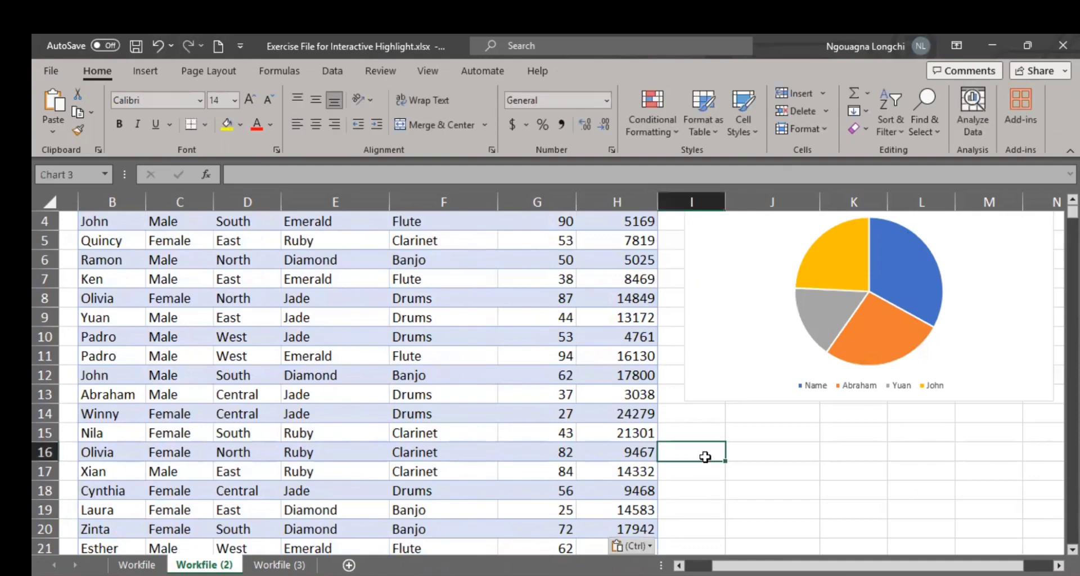
pyautogui.scroll(-2, 771, 337)
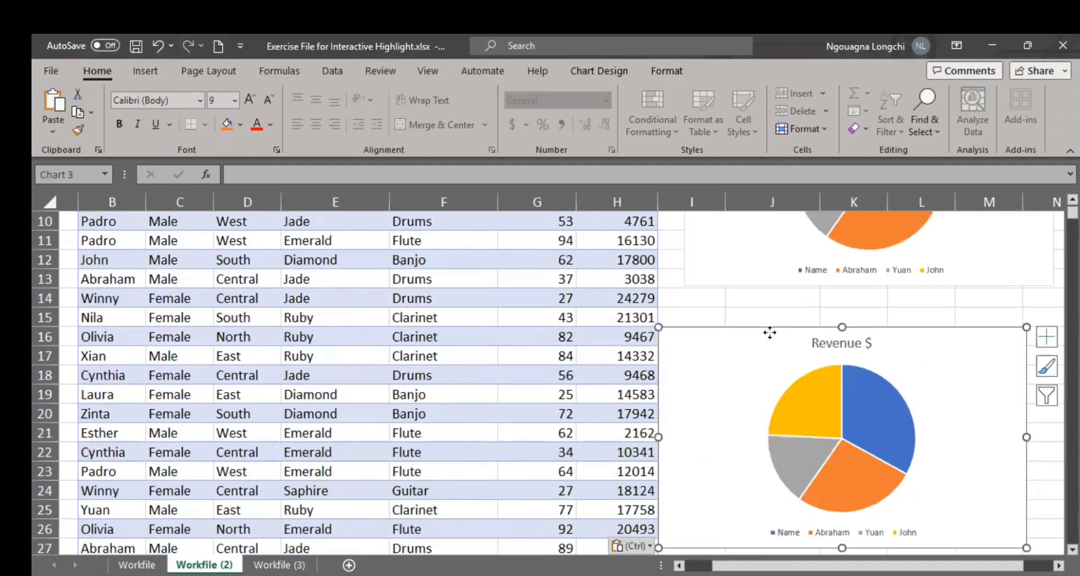
# Step: Set the category axis labels of the pie chart at cell I16 to the Region cells D1:D5 and apply the change
pyautogui.rightClick(769, 333)
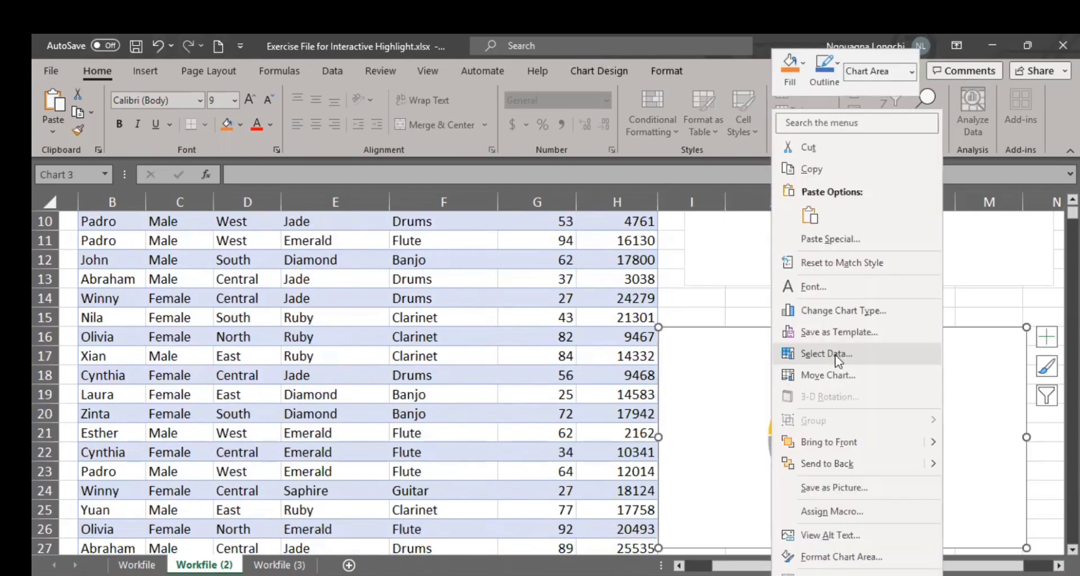
pyautogui.click(838, 356)
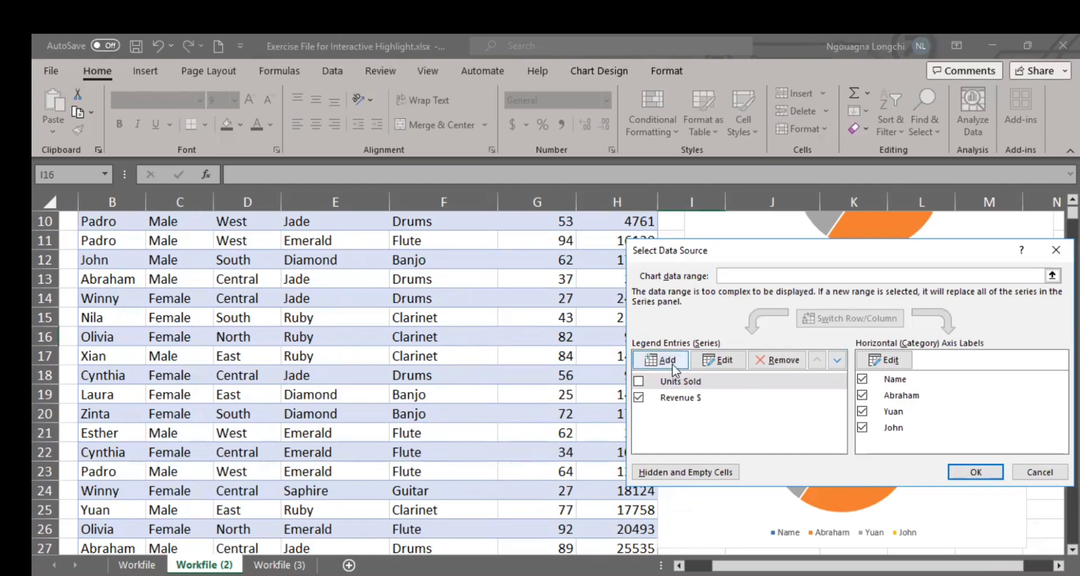
pyautogui.click(897, 364)
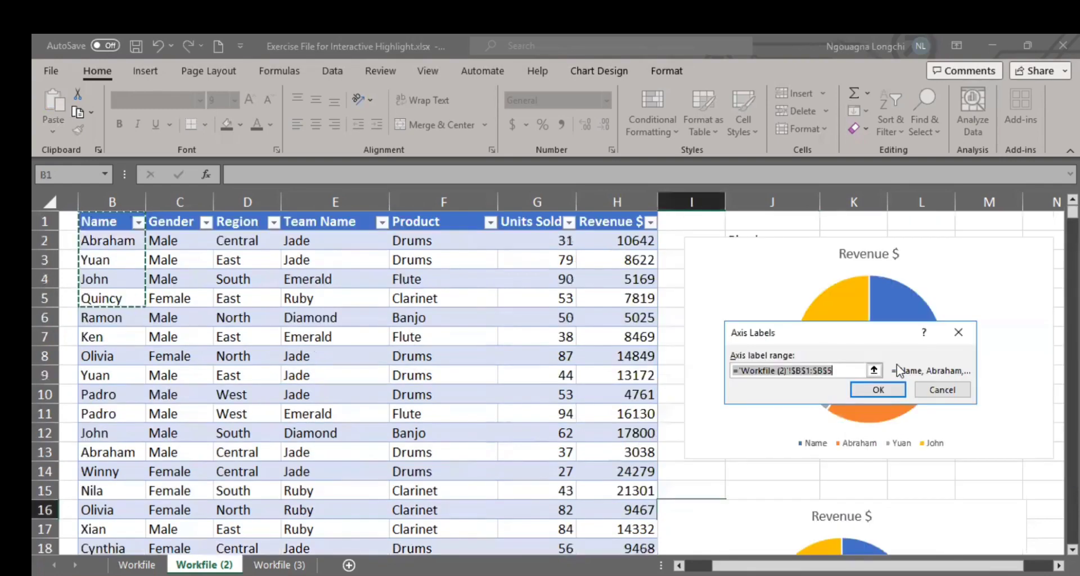
pyautogui.click(252, 220)
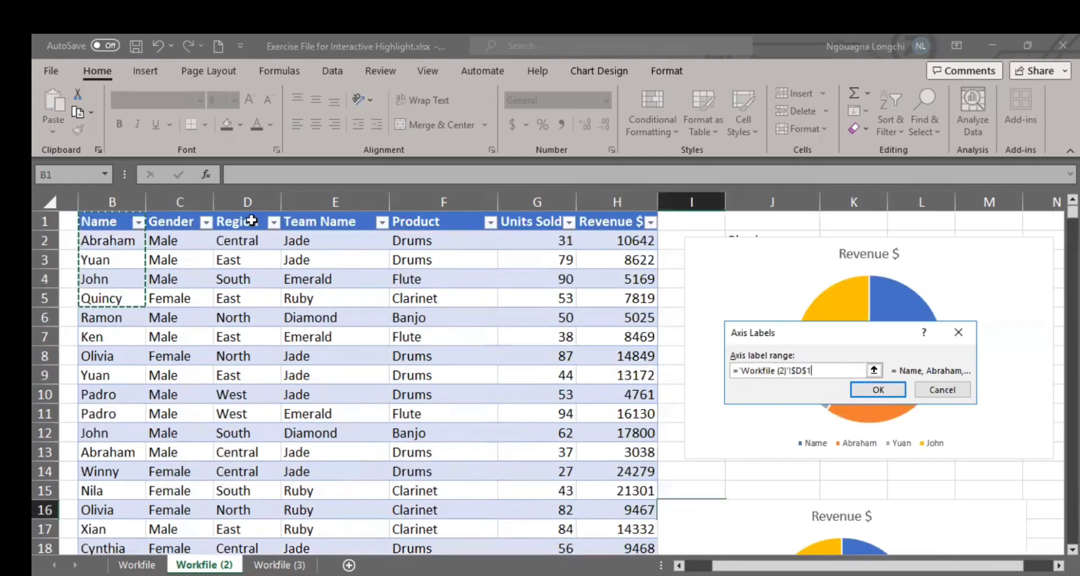
pyautogui.keyDown('shift'); pyautogui.click(248, 300); pyautogui.keyUp('shift')
pyautogui.click(878, 390)
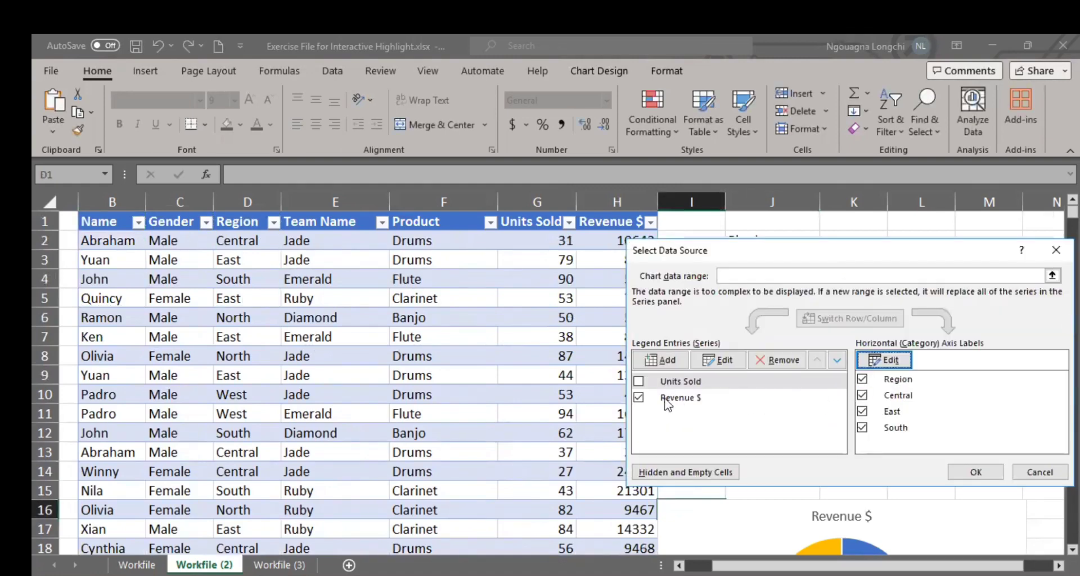
pyautogui.click(979, 475)
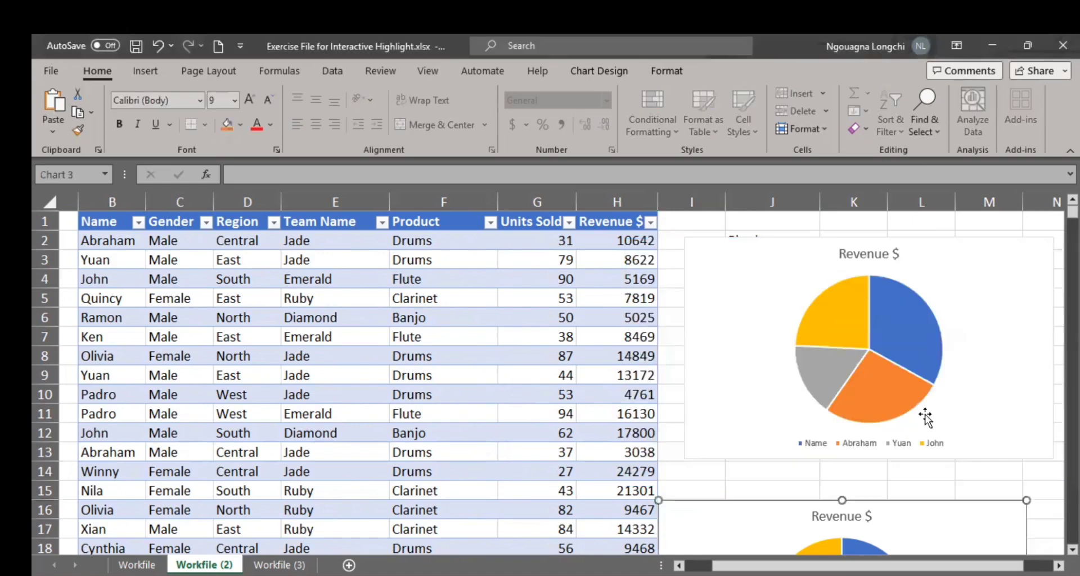
pyautogui.scroll(-5, 924, 415)
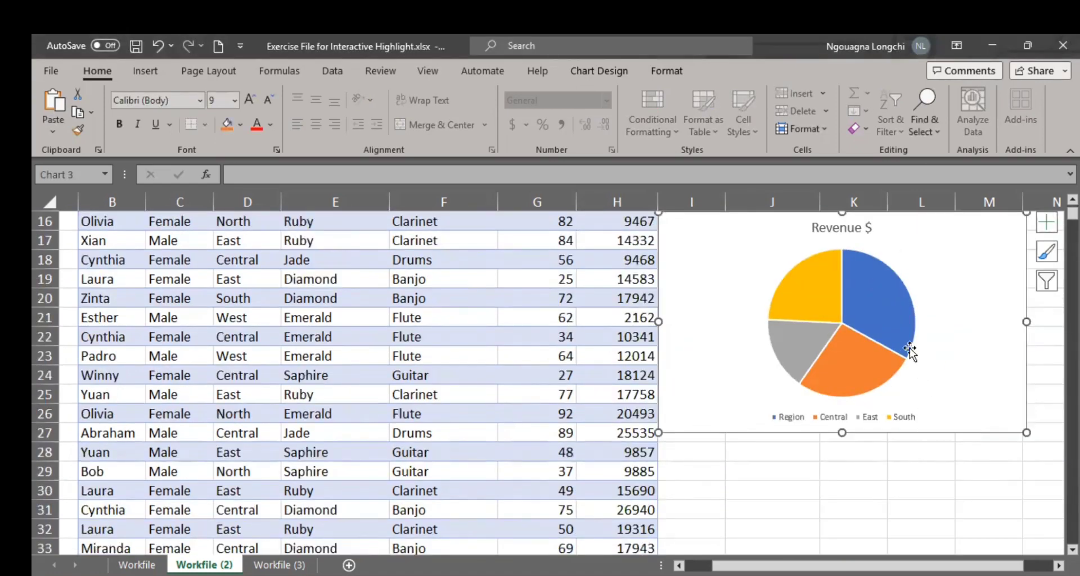
pyautogui.scroll(2, 910, 347)
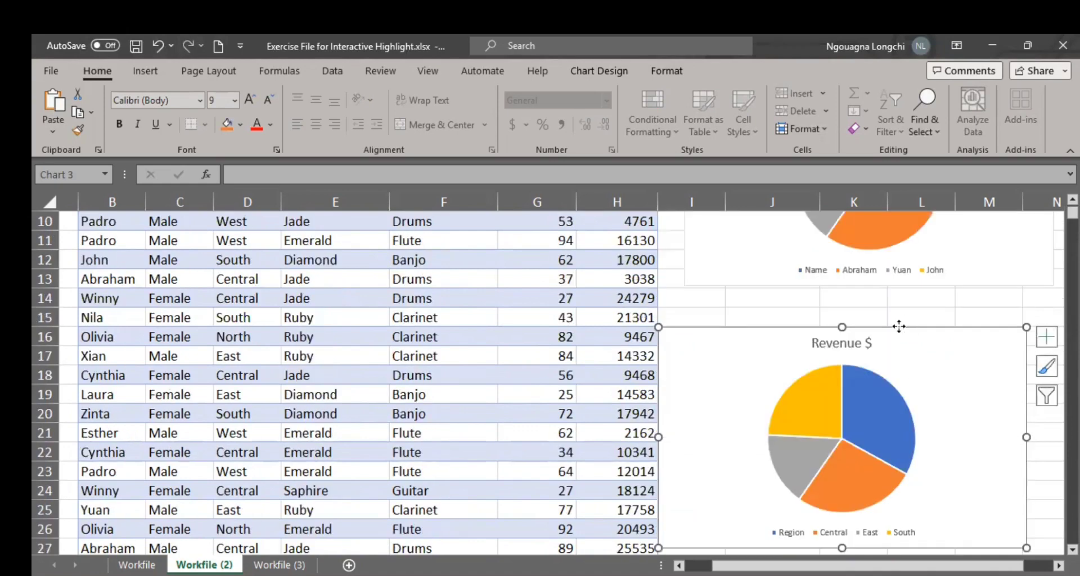
# Step: Keep the Region label range D1:D5 in the lower pie chart's data source and exclude its Revenue $ series
pyautogui.rightClick(899, 326)
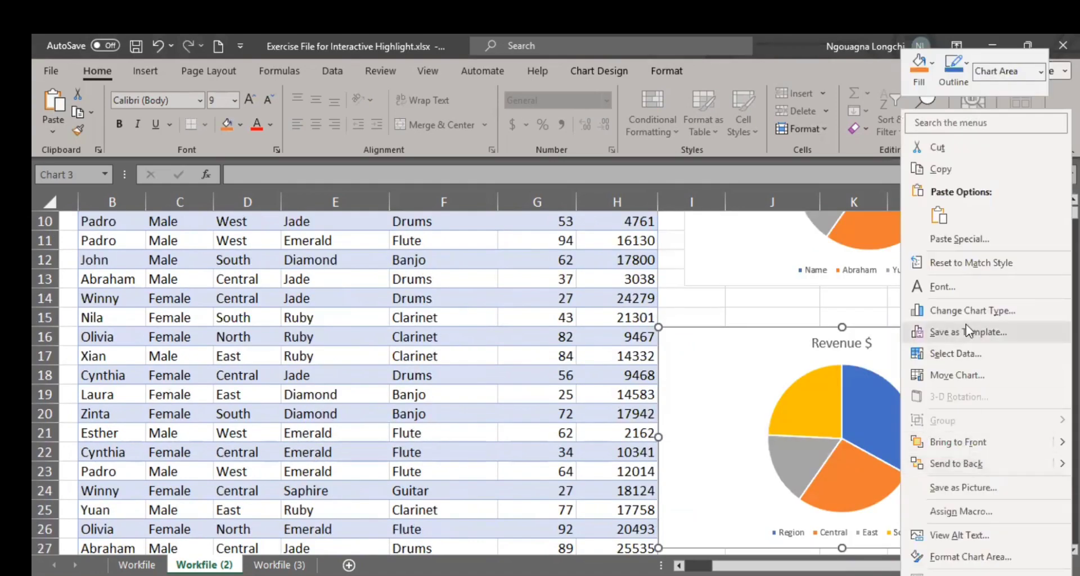
pyautogui.click(954, 356)
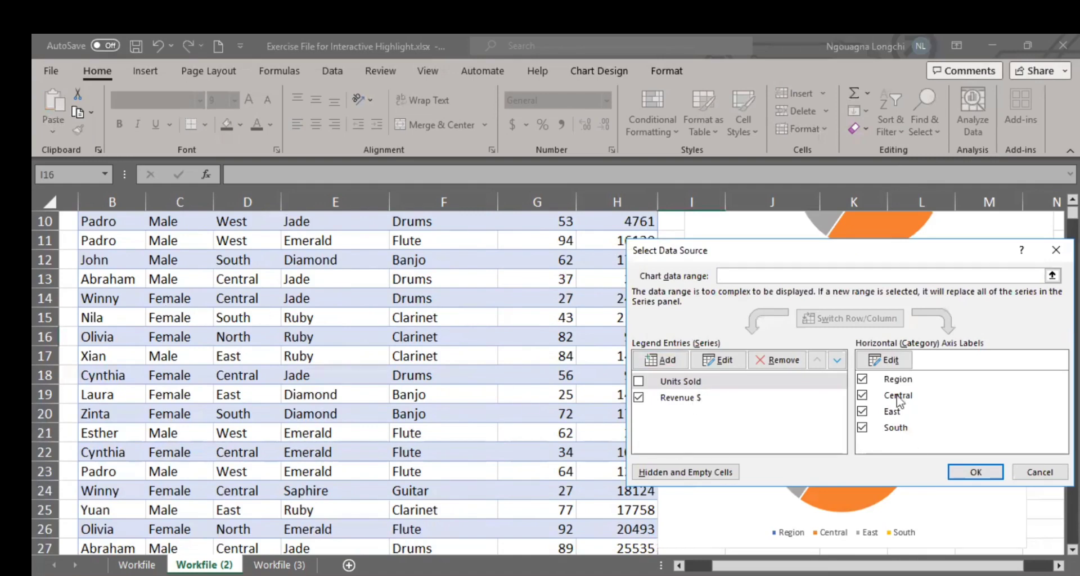
pyautogui.click(894, 364)
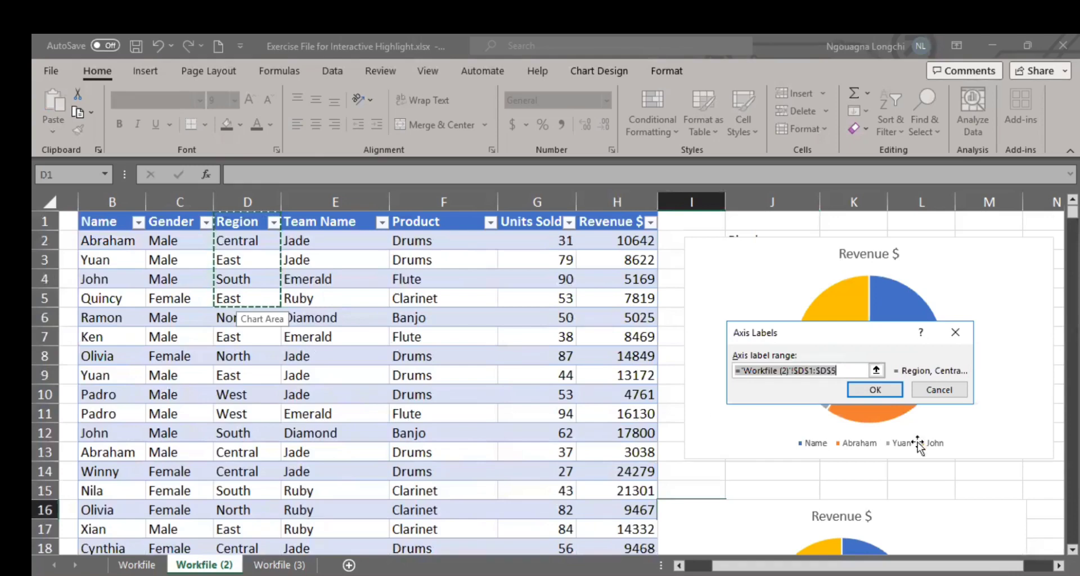
pyautogui.click(869, 389)
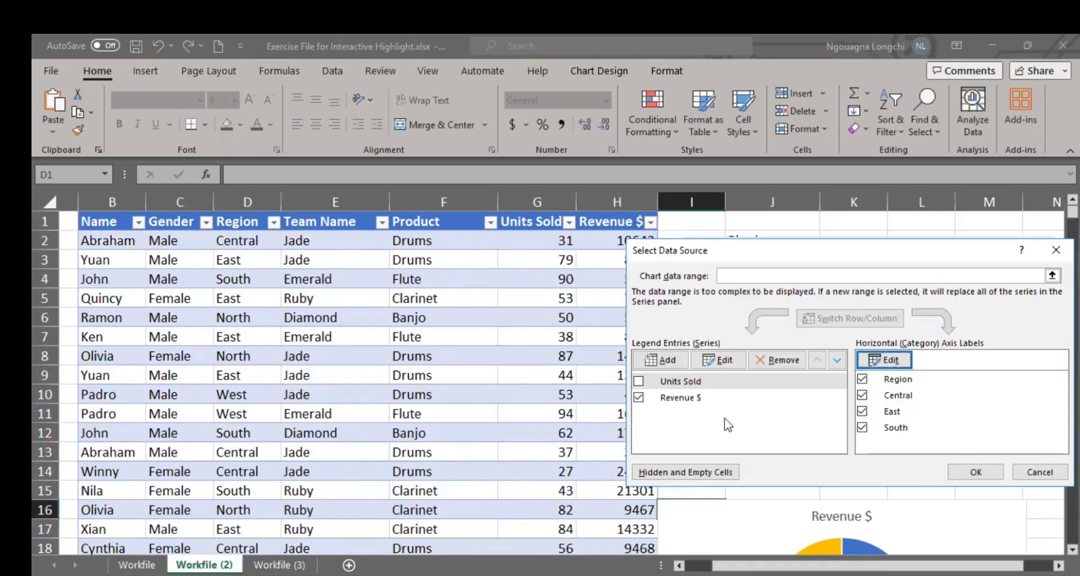
pyautogui.click(639, 398)
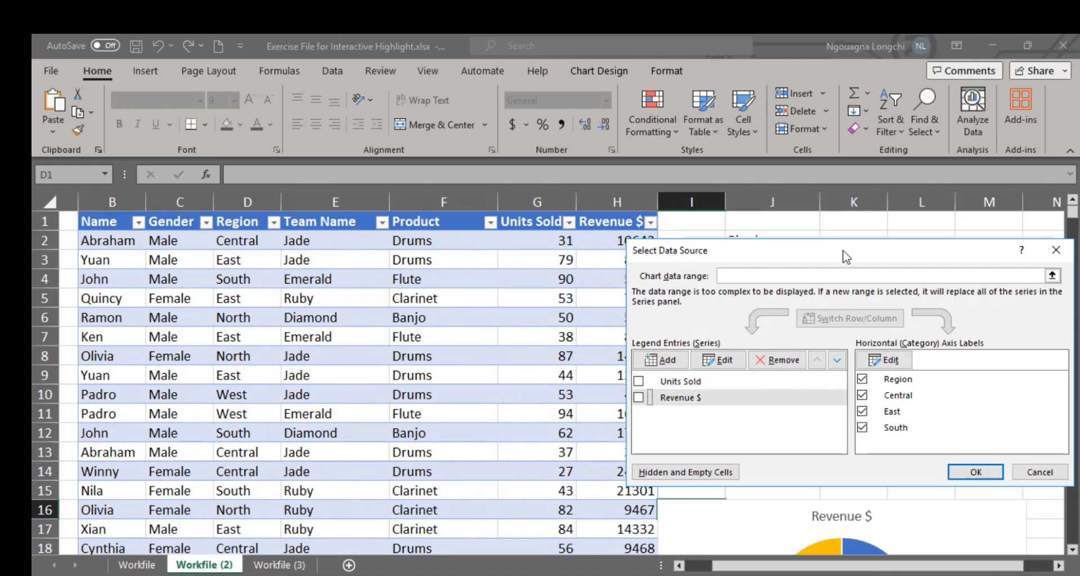
# Step: Add a new series to the lower pie chart, using cells H1:H5 of the Revenue $ column as the series name
pyautogui.moveTo(844, 256); pyautogui.dragTo(923, 251)
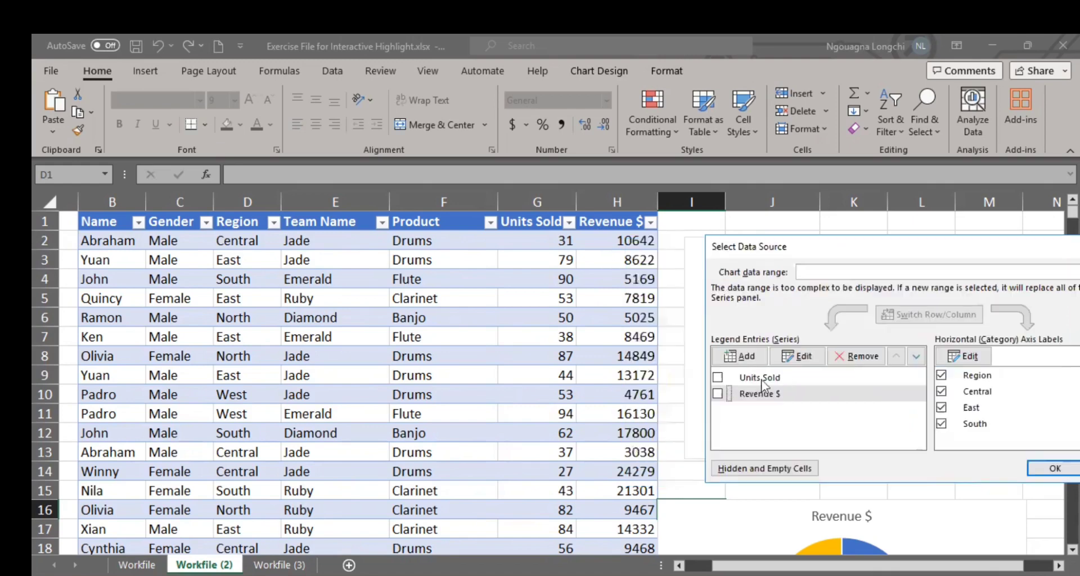
pyautogui.click(734, 361)
pyautogui.click(619, 221)
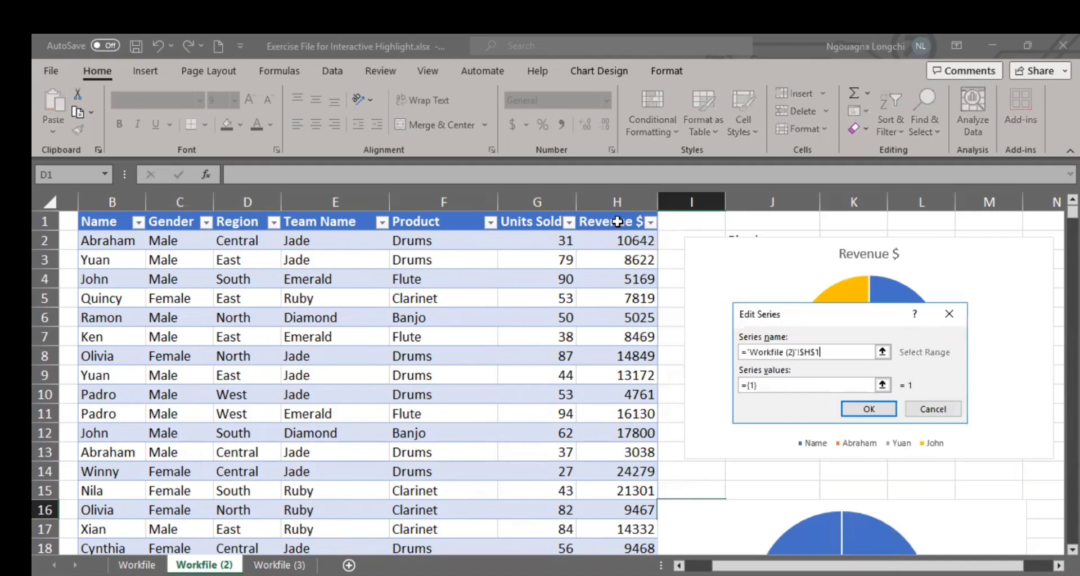
pyautogui.moveTo(625, 284); pyautogui.dragTo(625, 298)
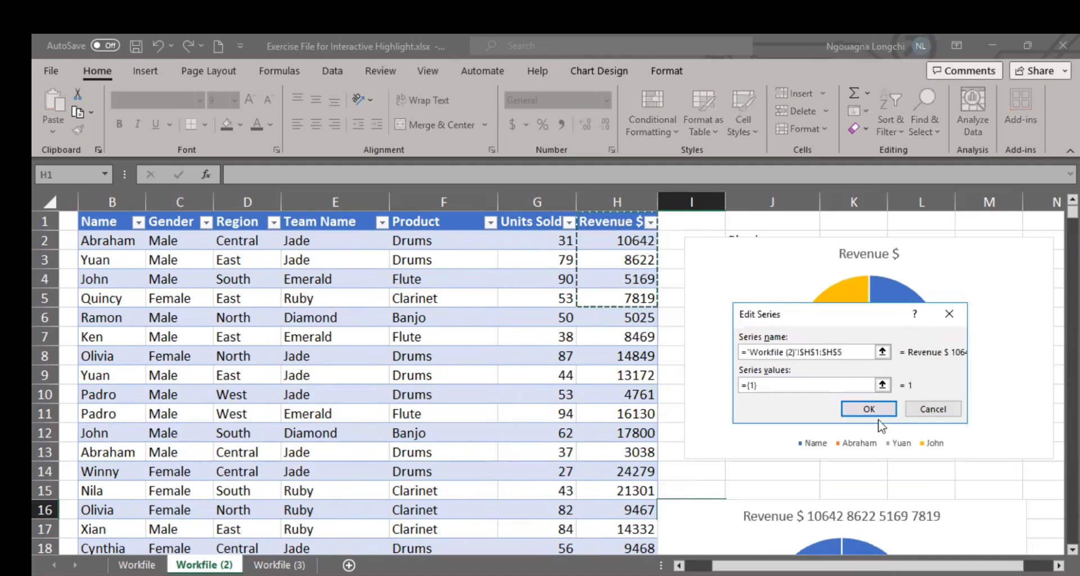
pyautogui.click(862, 411)
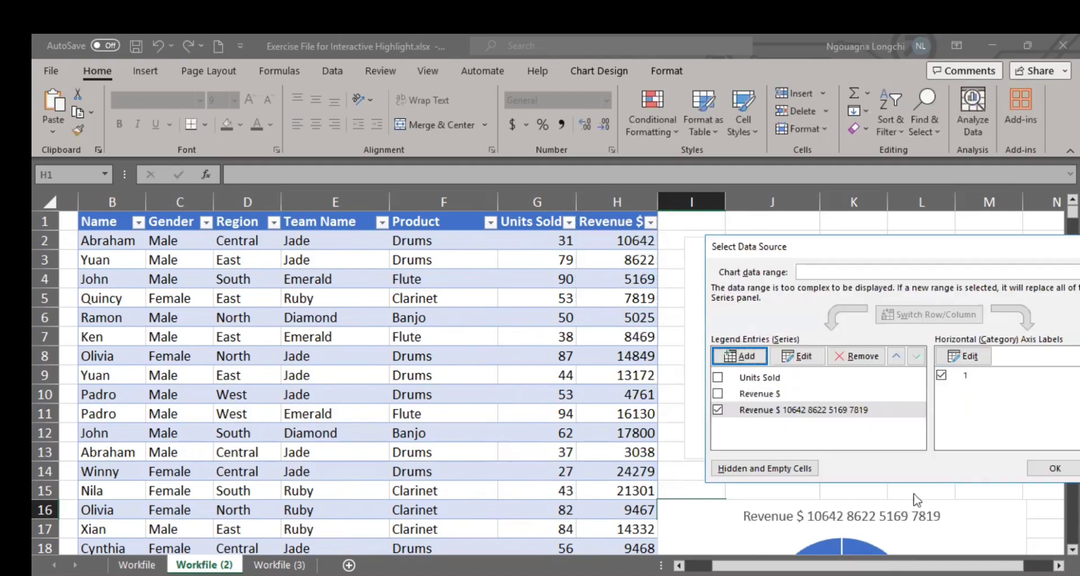
# Step: Set the new series' axis label range to Region cells D1:D6 and apply the lower chart's data source changes
pyautogui.click(972, 360)
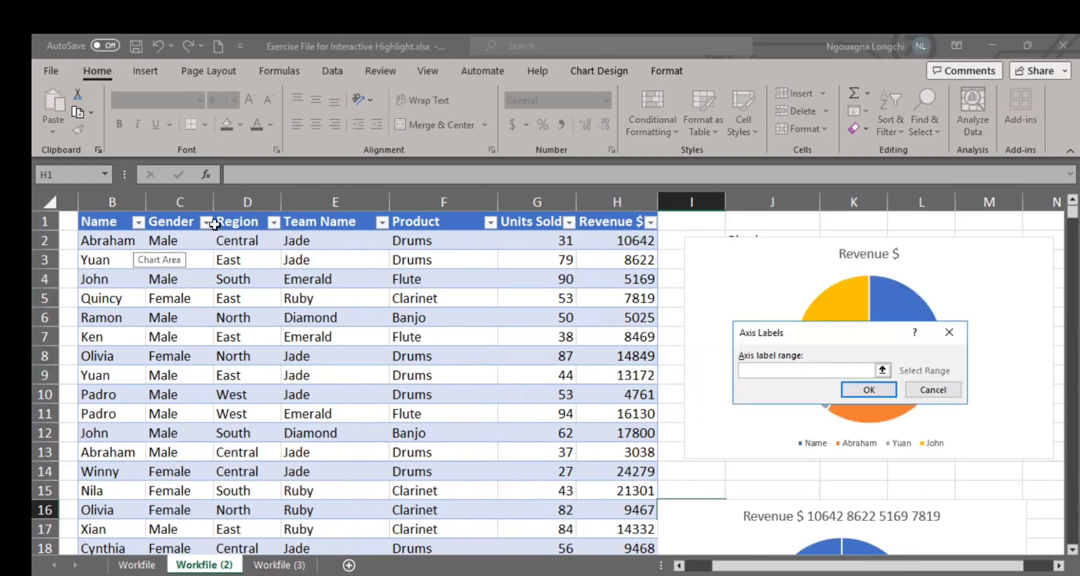
pyautogui.moveTo(249, 220); pyautogui.dragTo(236, 316)
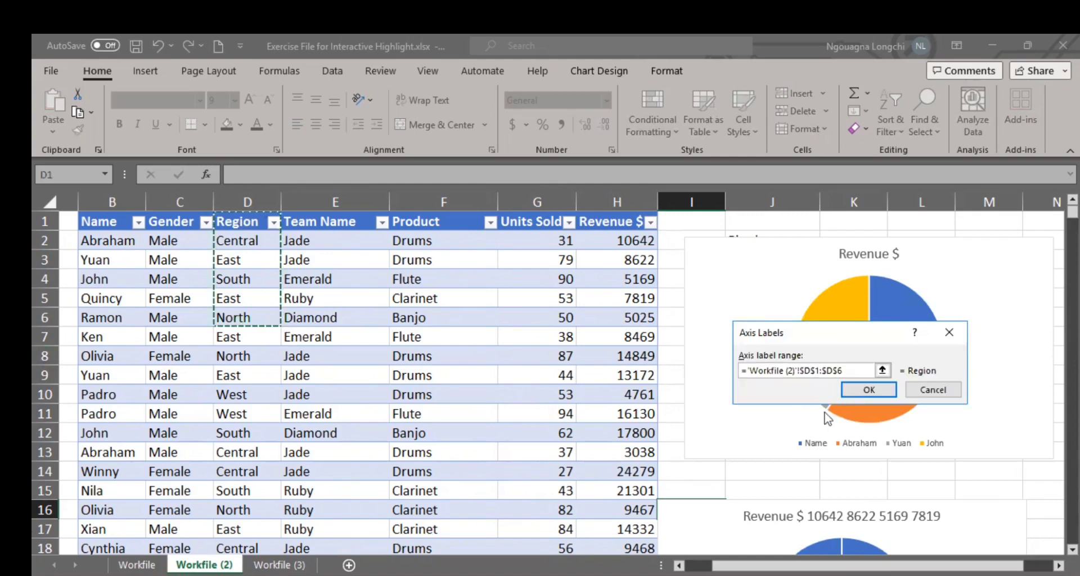
pyautogui.click(866, 390)
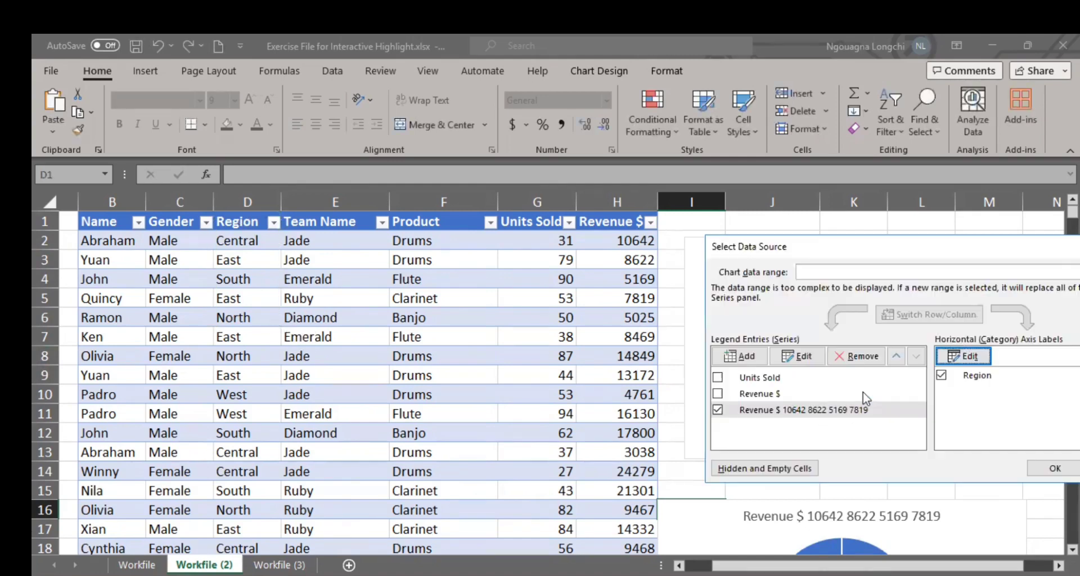
pyautogui.click(1050, 467)
pyautogui.scroll(-6, 941, 402)
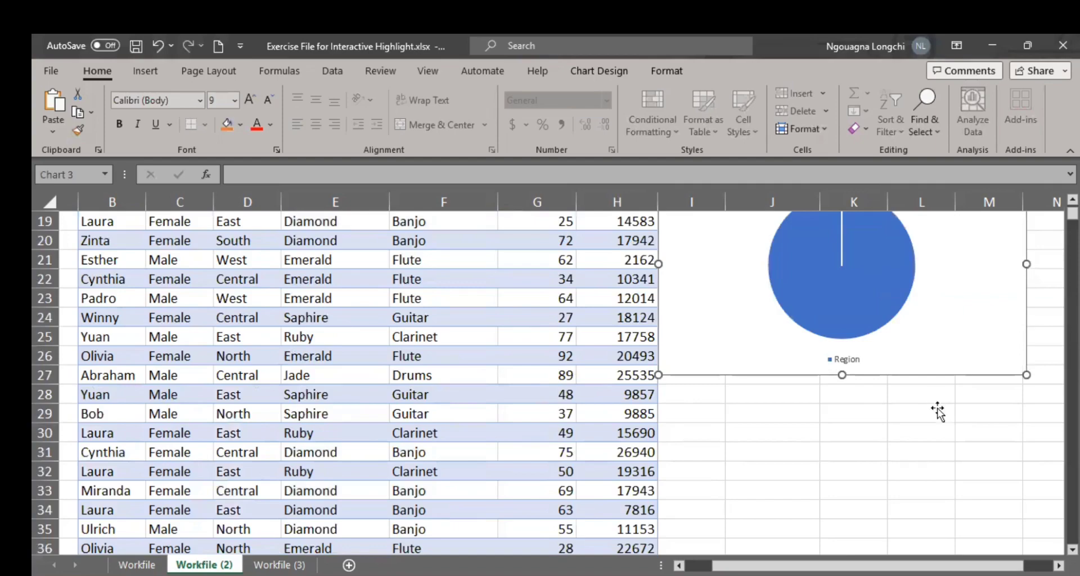
pyautogui.scroll(3, 922, 389)
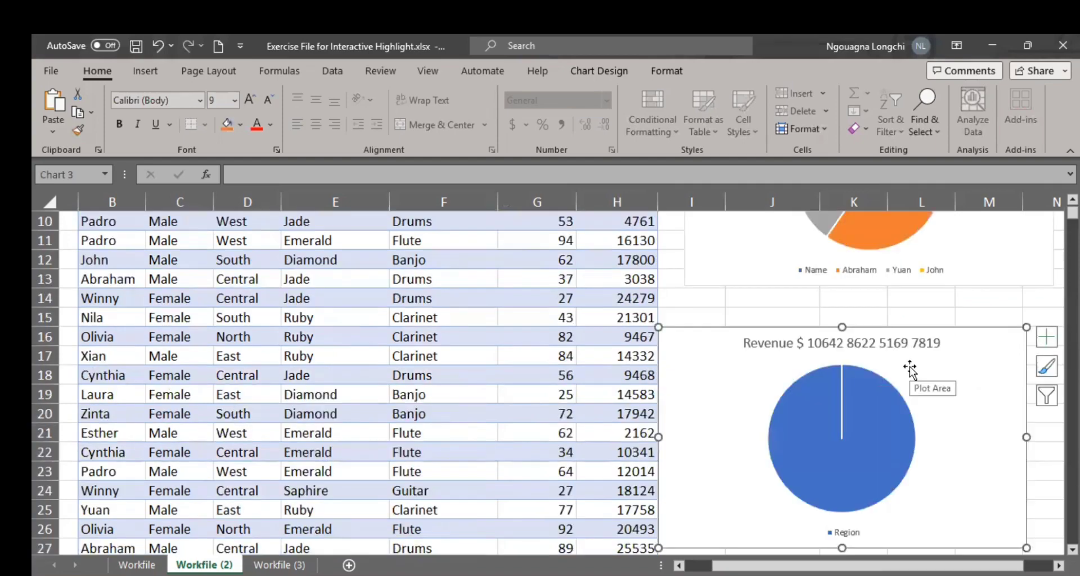
# Step: Undo the added series and its data source changes on the lower pie chart, going back to the Region cells D1:D5 as labels
pyautogui.press('Escape')
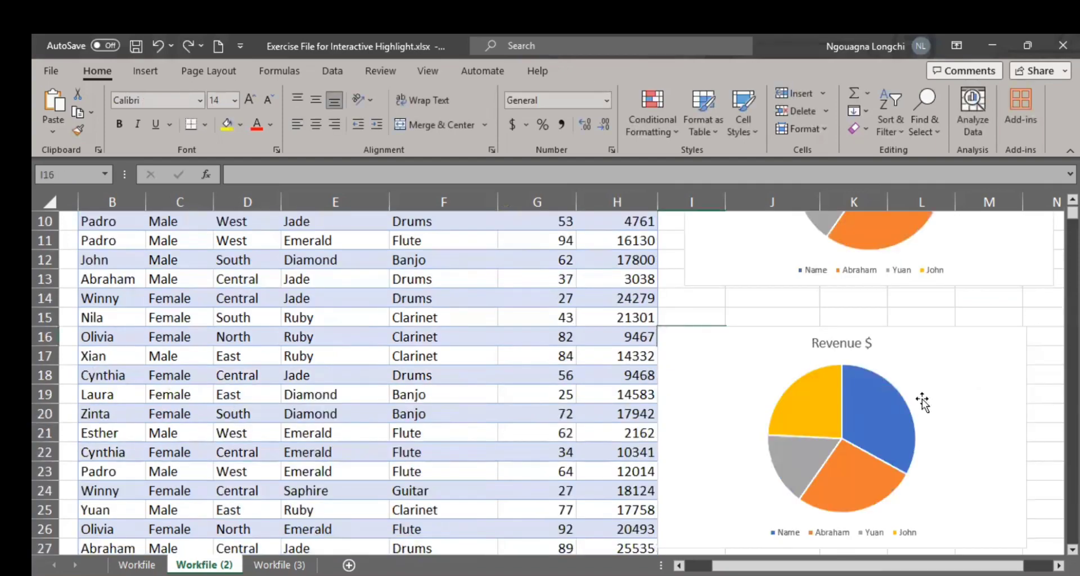
pyautogui.scroll(-2, 923, 401)
pyautogui.scroll(2, 923, 401)
pyautogui.scroll(-3, 923, 401)
pyautogui.scroll(3, 923, 401)
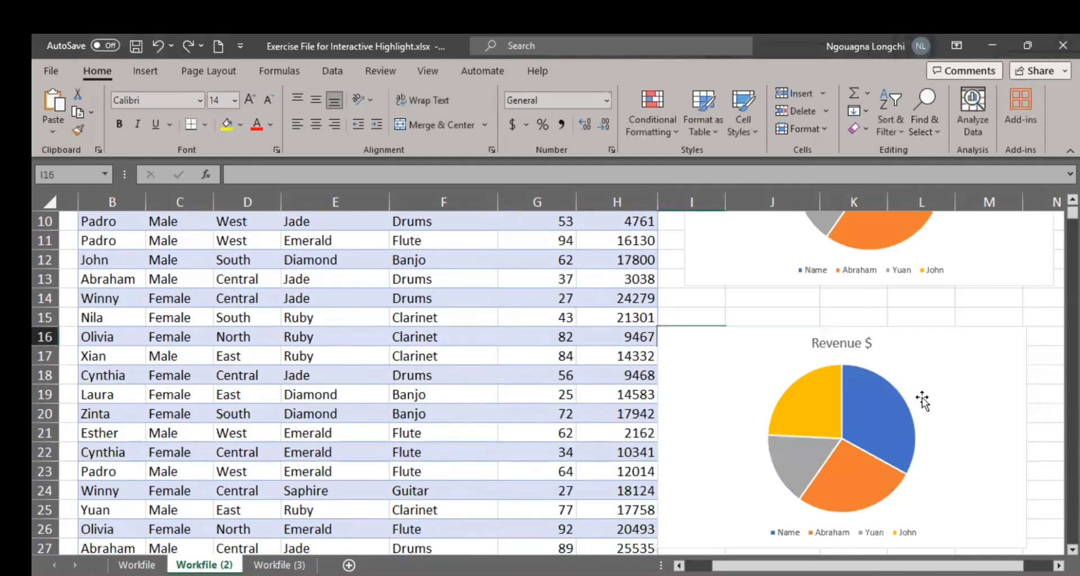
pyautogui.scroll(-2, 923, 401)
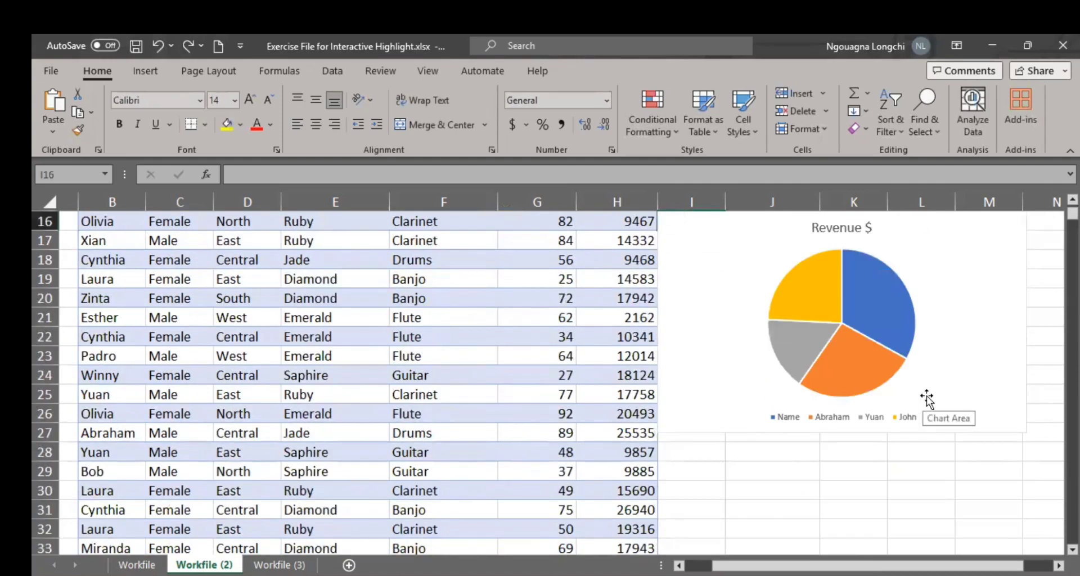
pyautogui.scroll(2, 853, 397)
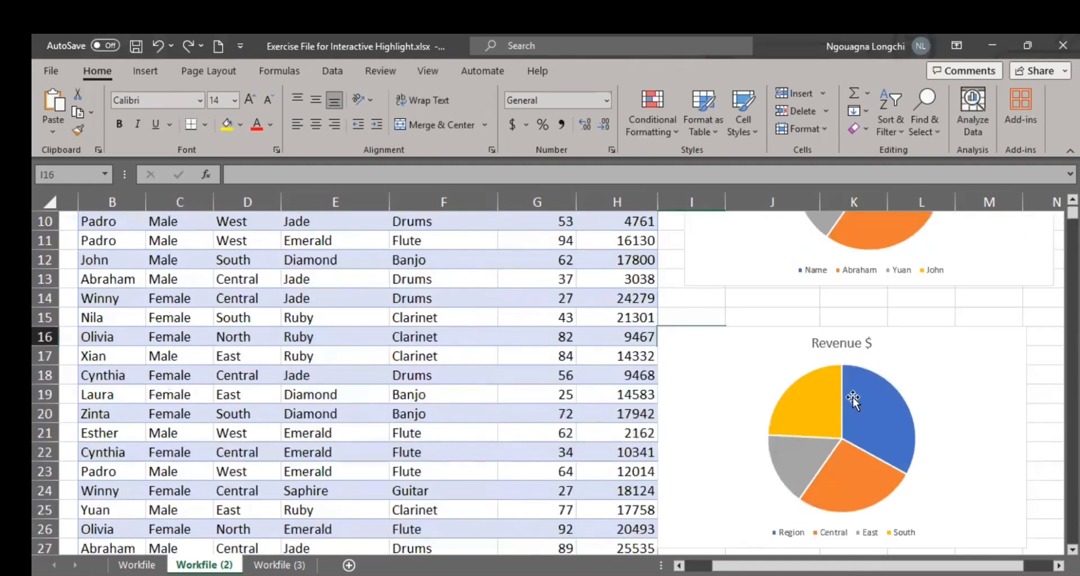
# Step: Open the upper Revenue $ pie chart's data source and exclude the Name header category from its axis labels
pyautogui.scroll(3, 853, 397)
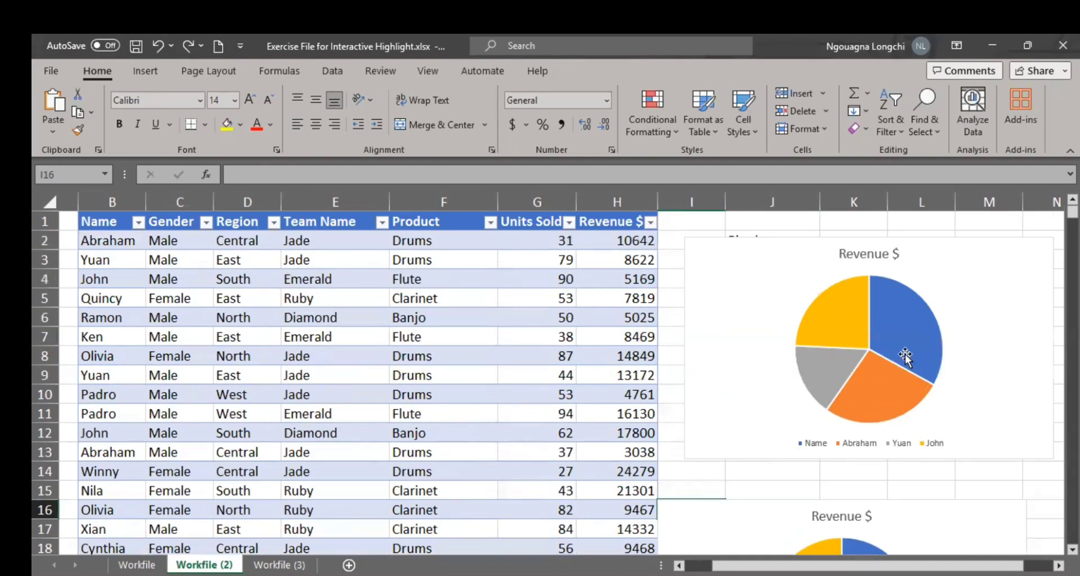
pyautogui.scroll(-2, 880, 374)
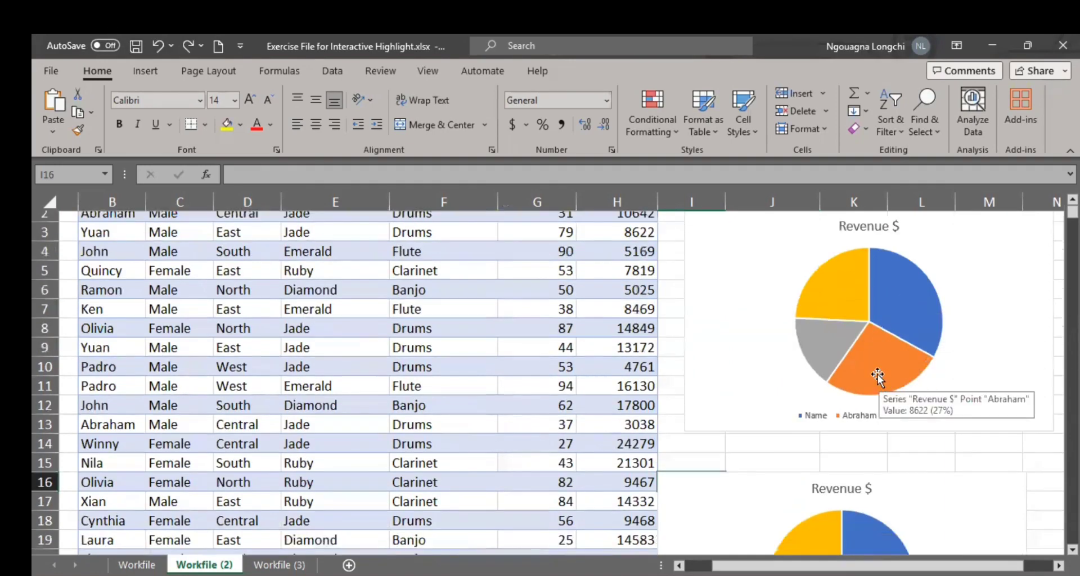
pyautogui.scroll(1, 883, 315)
pyautogui.moveTo(892, 255)
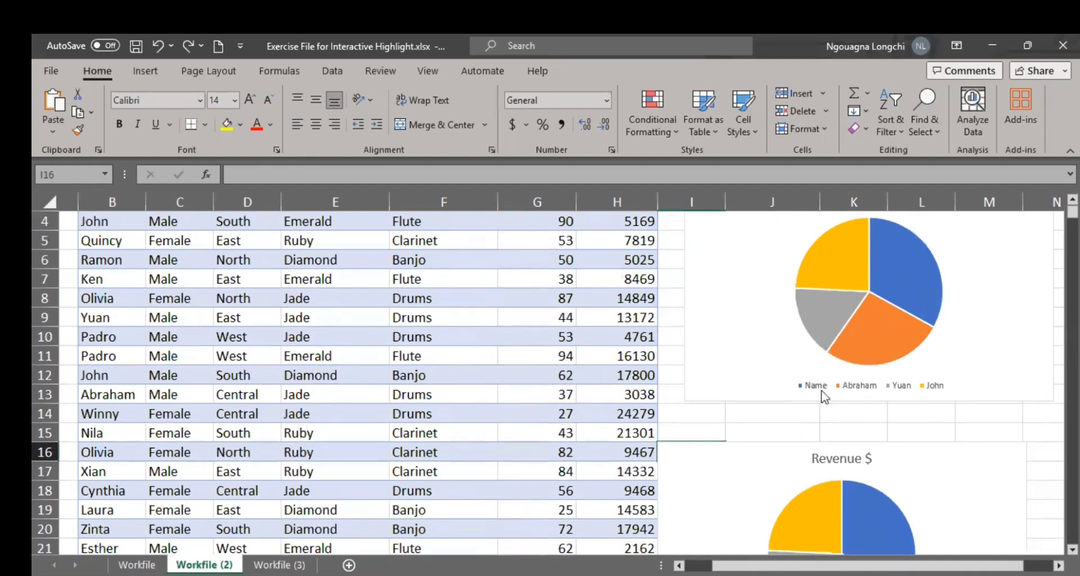
pyautogui.scroll(1, 823, 404)
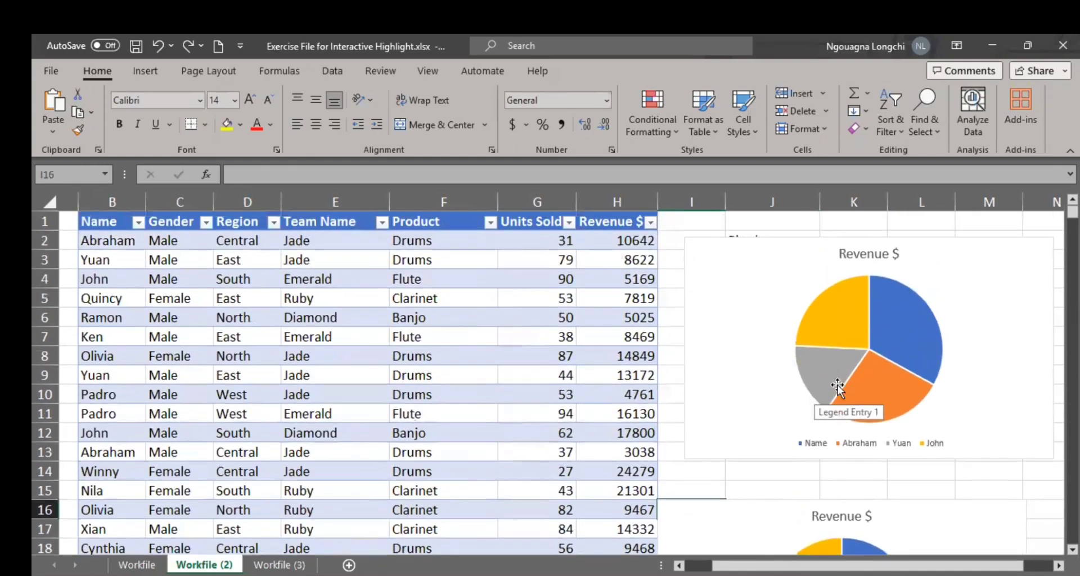
pyautogui.click(783, 249)
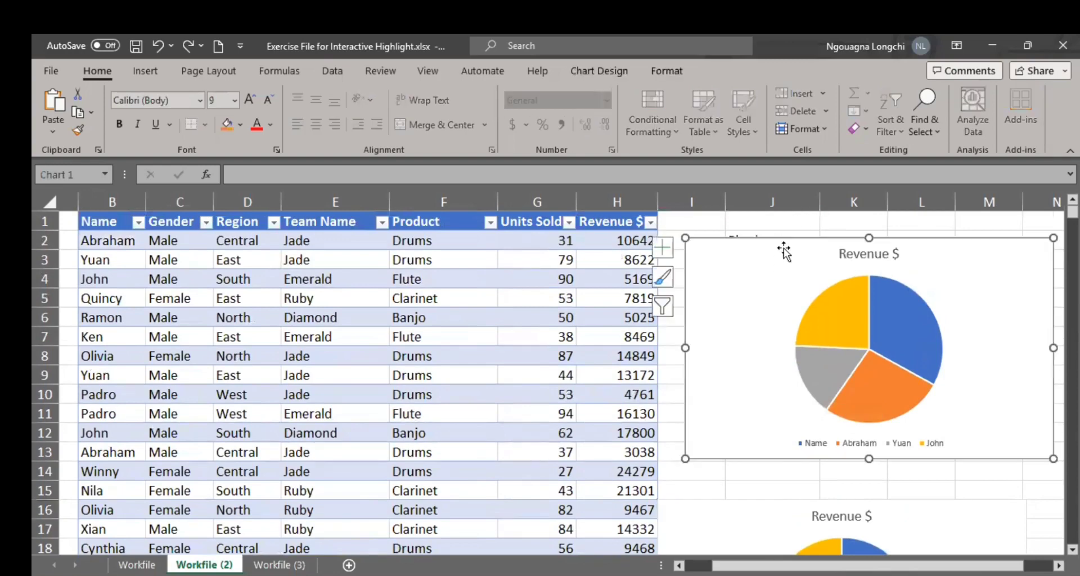
pyautogui.rightClick(780, 241)
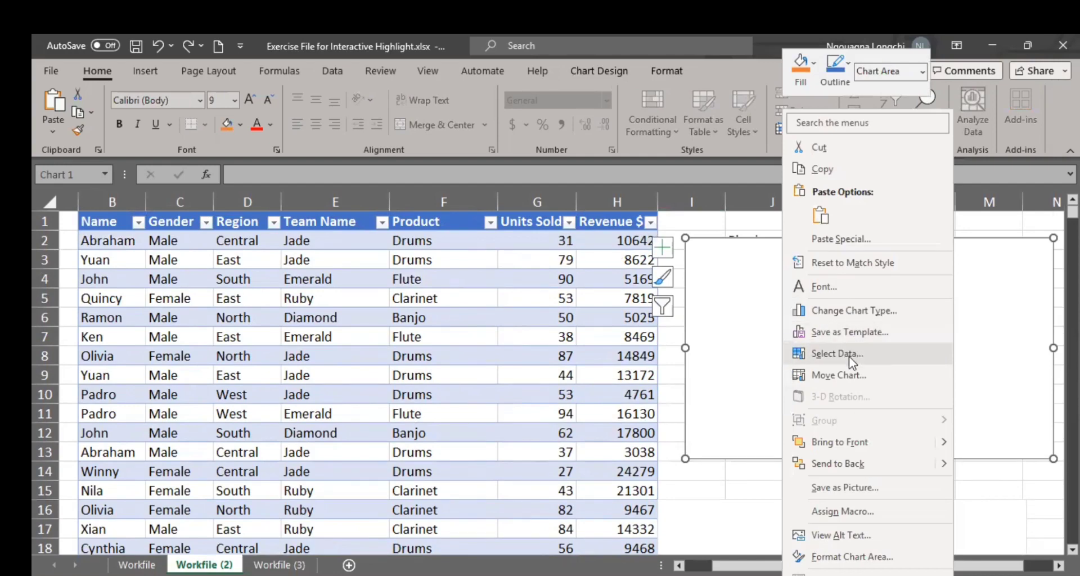
pyautogui.click(849, 354)
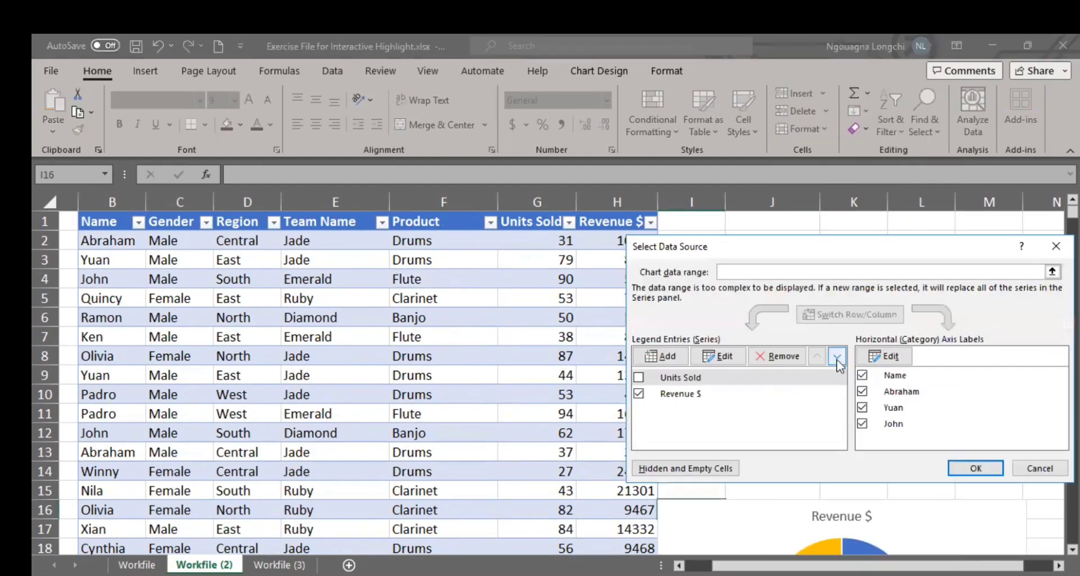
pyautogui.click(864, 378)
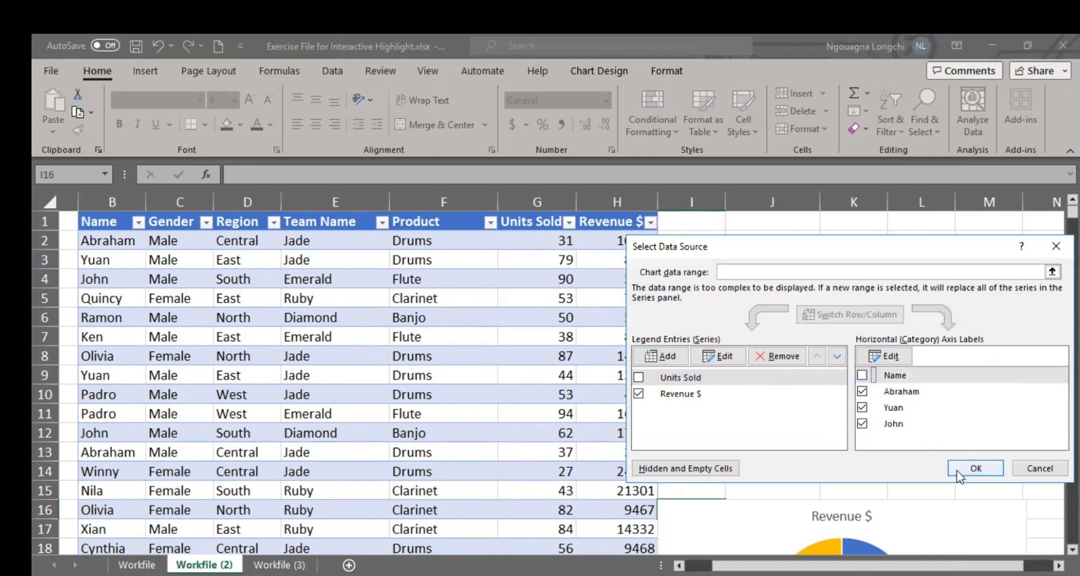
# Step: Set the upper pie chart's axis label range to Name column cells B2:B6 and apply the data source changes
pyautogui.click(895, 356)
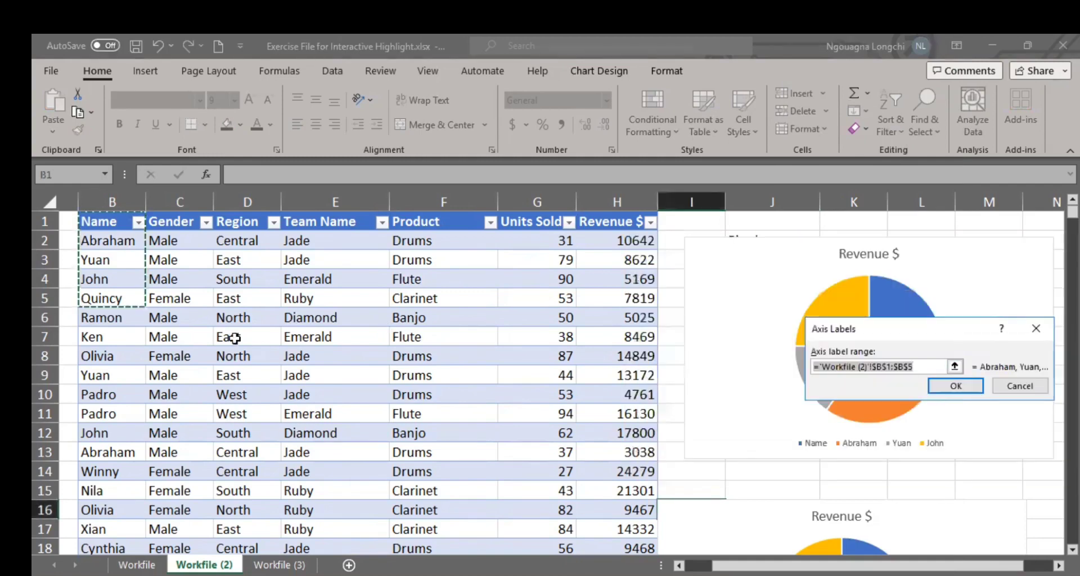
pyautogui.click(121, 242)
pyautogui.moveTo(121, 243); pyautogui.dragTo(116, 315)
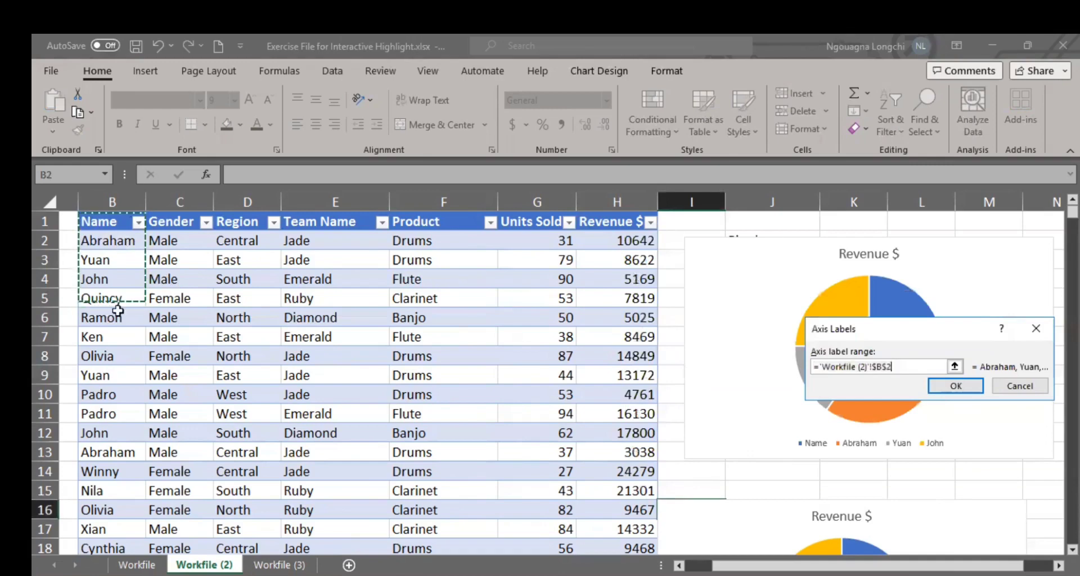
pyautogui.click(954, 387)
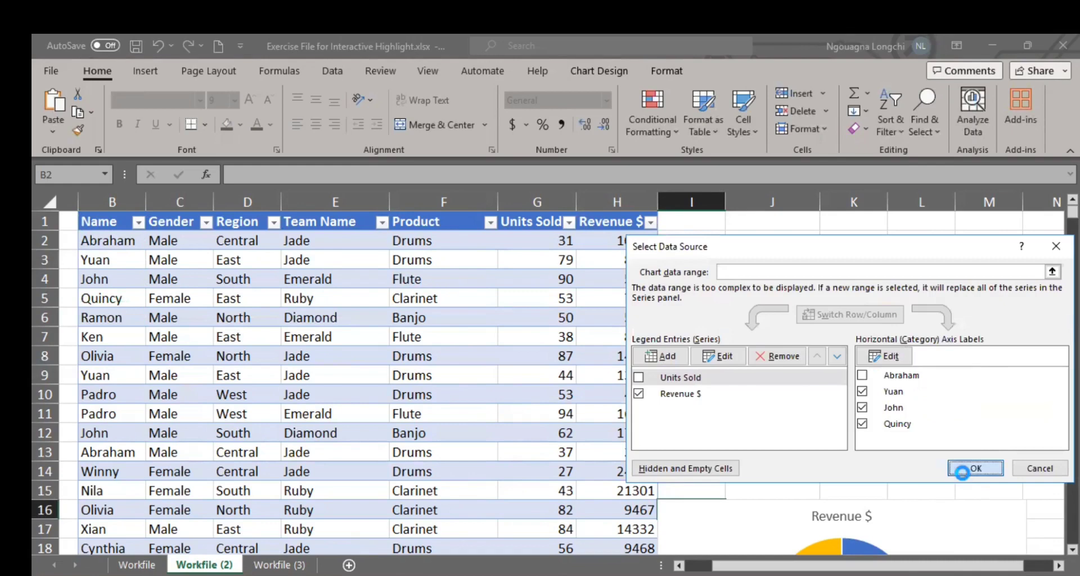
pyautogui.click(967, 477)
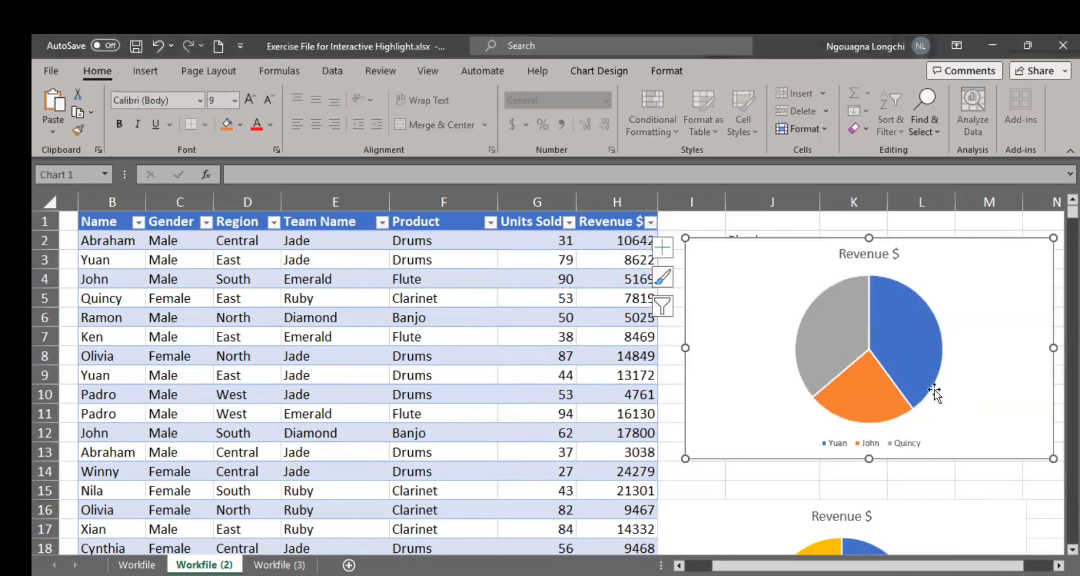
# Step: Select the upper pie chart's Revenue $ series to examine which worksheet cells feed its labels and values
pyautogui.click(891, 355)
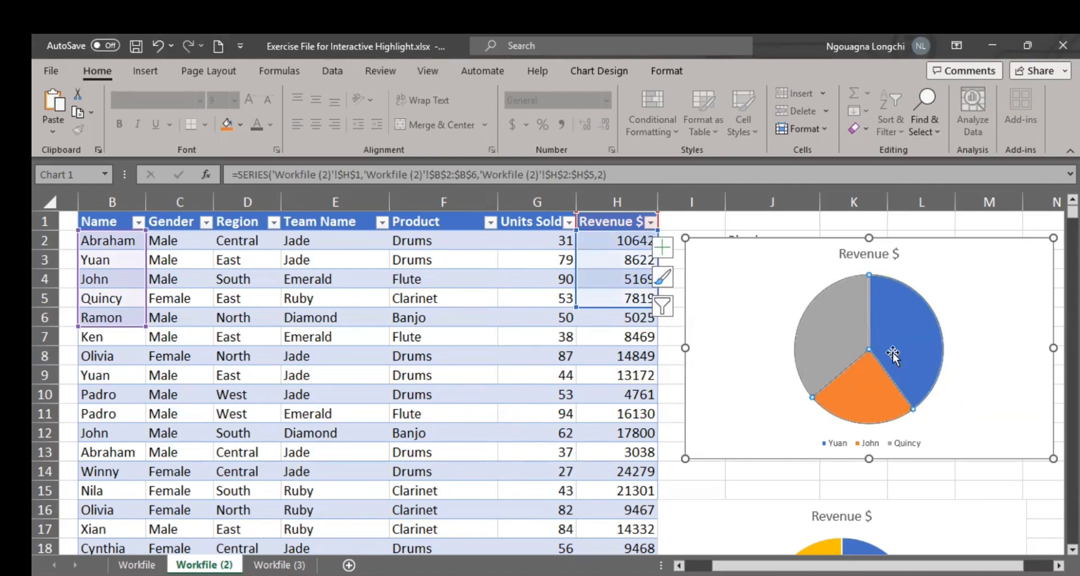
pyautogui.click(961, 322)
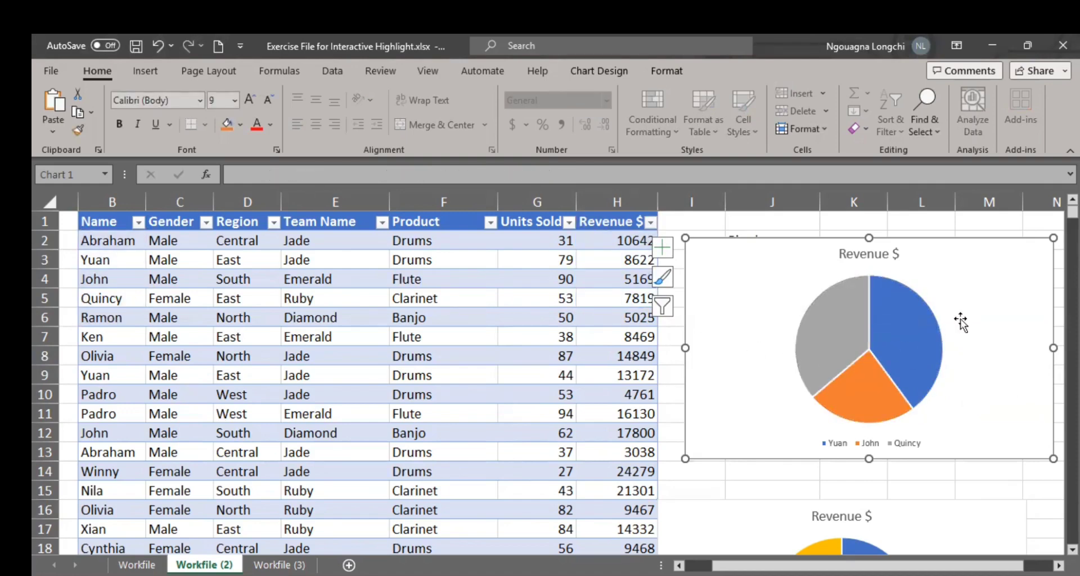
pyautogui.click(860, 307)
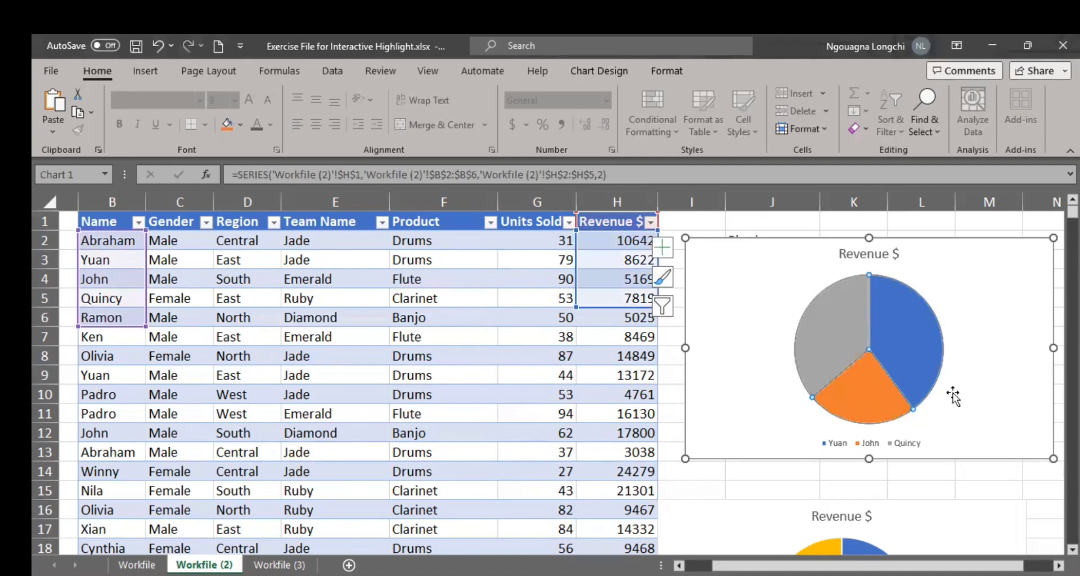
# Step: Extend the upper pie chart's Revenue $ values to H2:H6 and move the chart so it partly covers the sales table
pyautogui.moveTo(896, 407)
pyautogui.moveTo(576, 307); pyautogui.dragTo(574, 318)
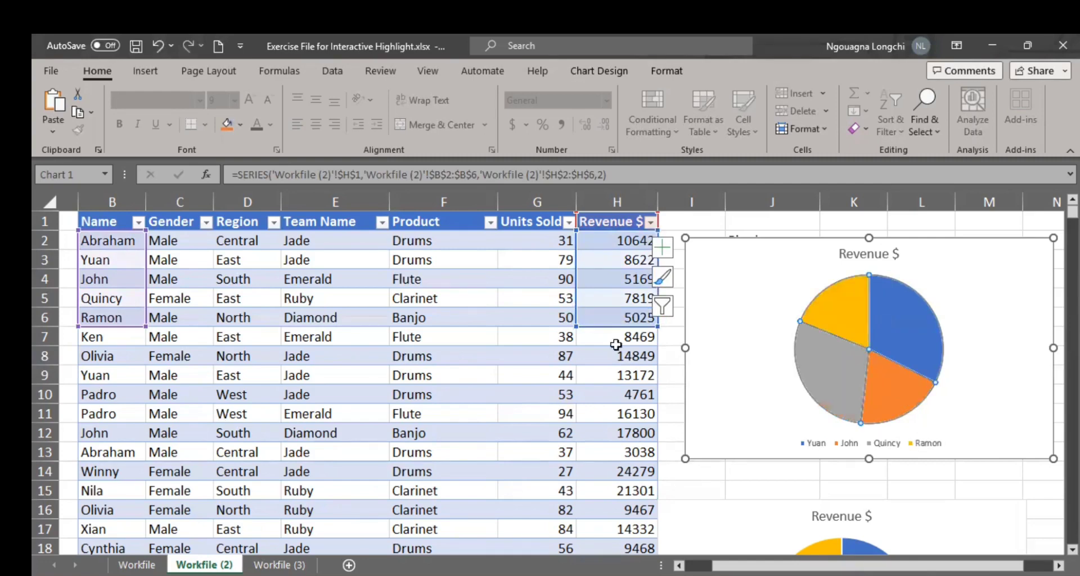
pyautogui.click(945, 420)
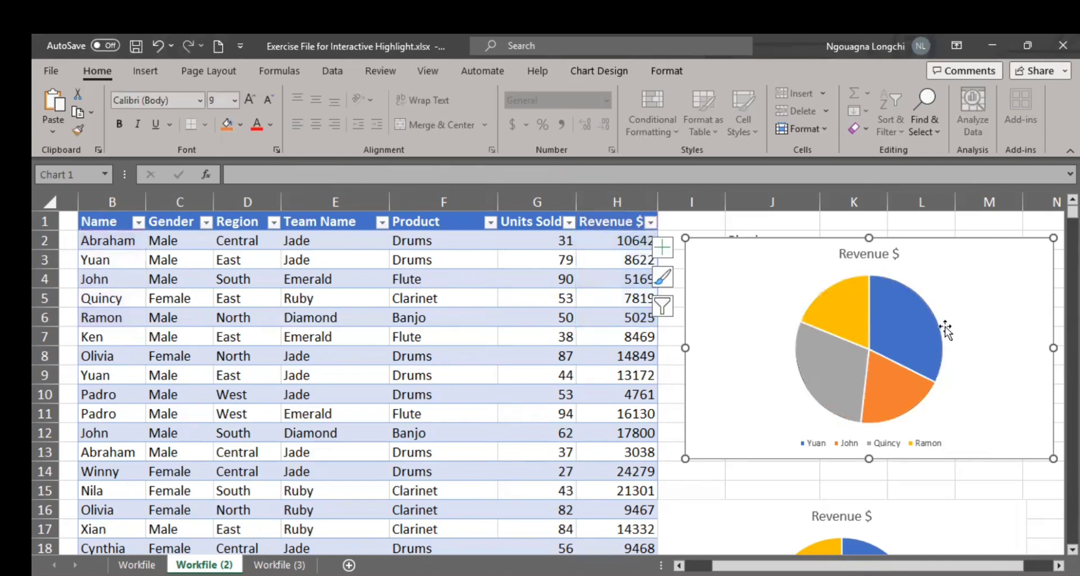
pyautogui.moveTo(917, 242); pyautogui.dragTo(706, 252)
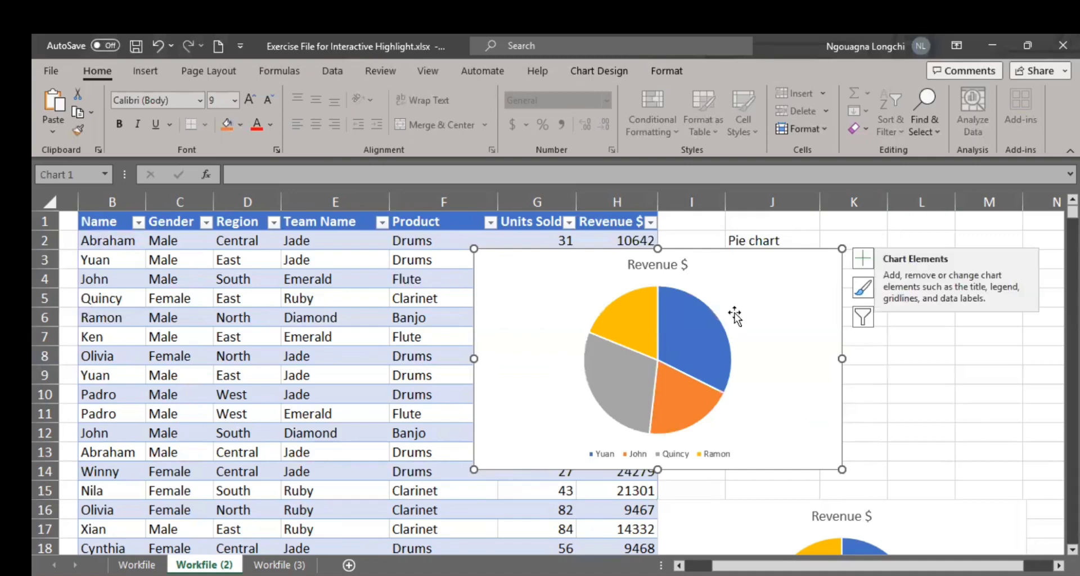
# Step: Add data callout labels to the upper pie chart and include Value alongside the category name and percentage
pyautogui.moveTo(704, 332)
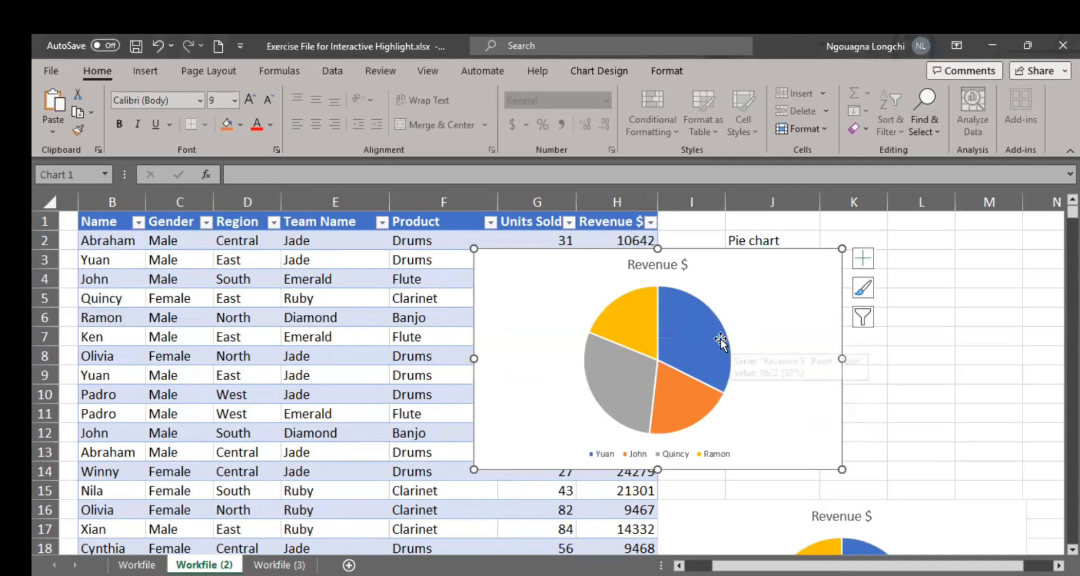
pyautogui.click(865, 261)
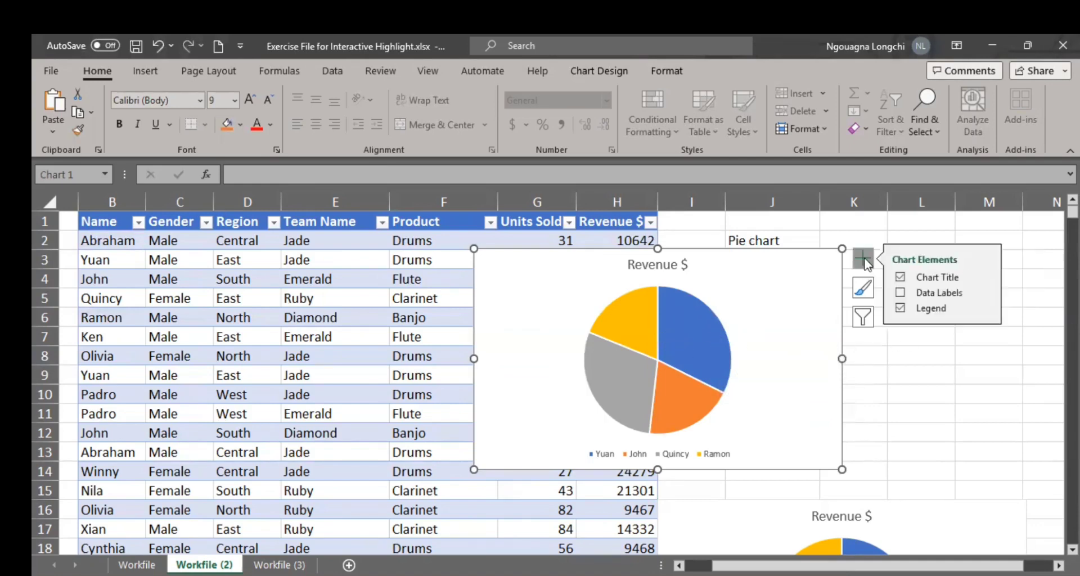
pyautogui.click(900, 294)
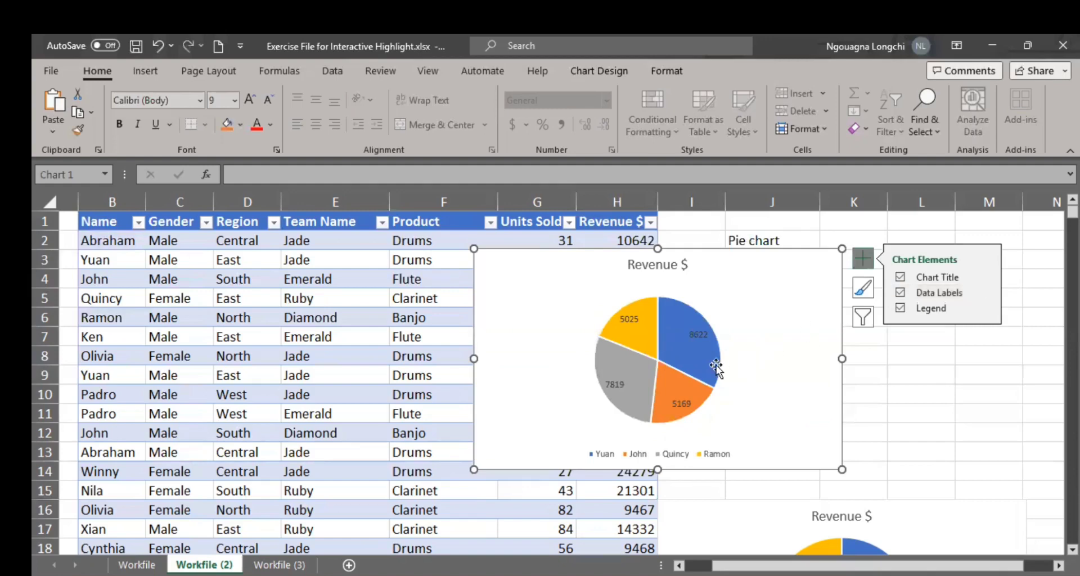
pyautogui.moveTo(667, 339)
pyautogui.moveTo(719, 380)
pyautogui.click(985, 293)
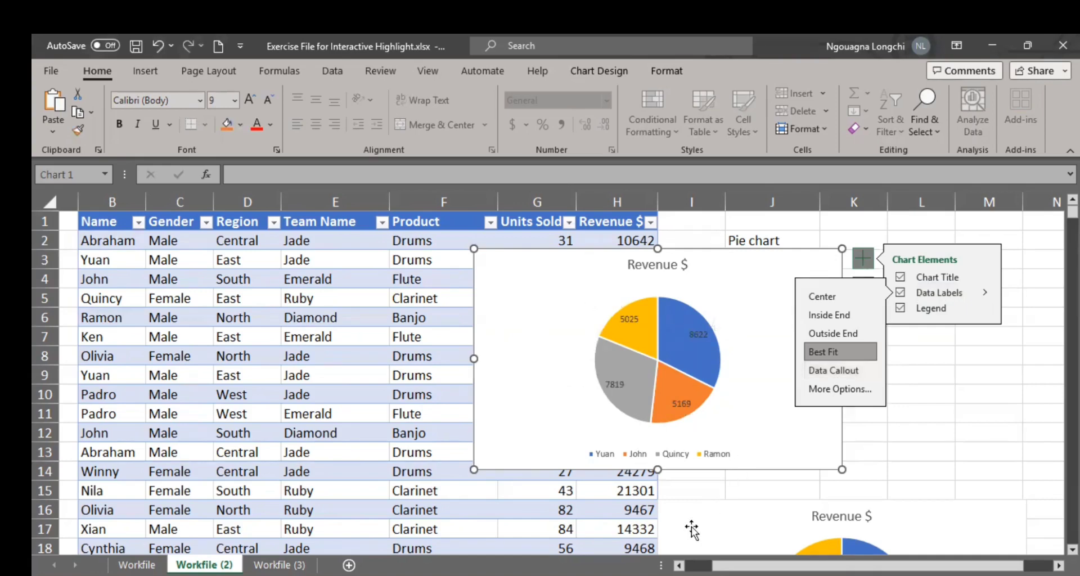
pyautogui.click(834, 373)
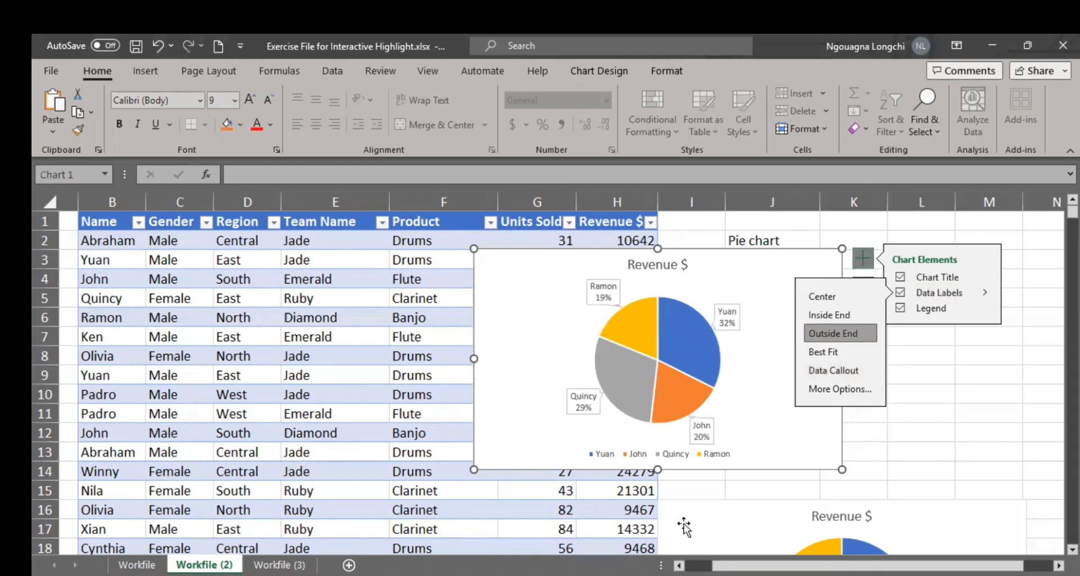
pyautogui.press('Escape')
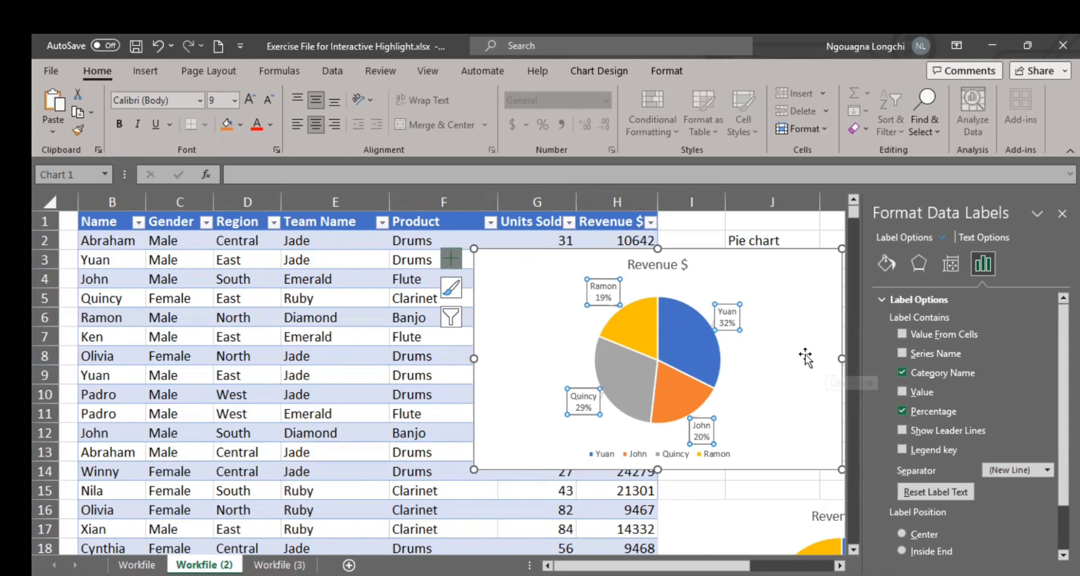
pyautogui.click(903, 392)
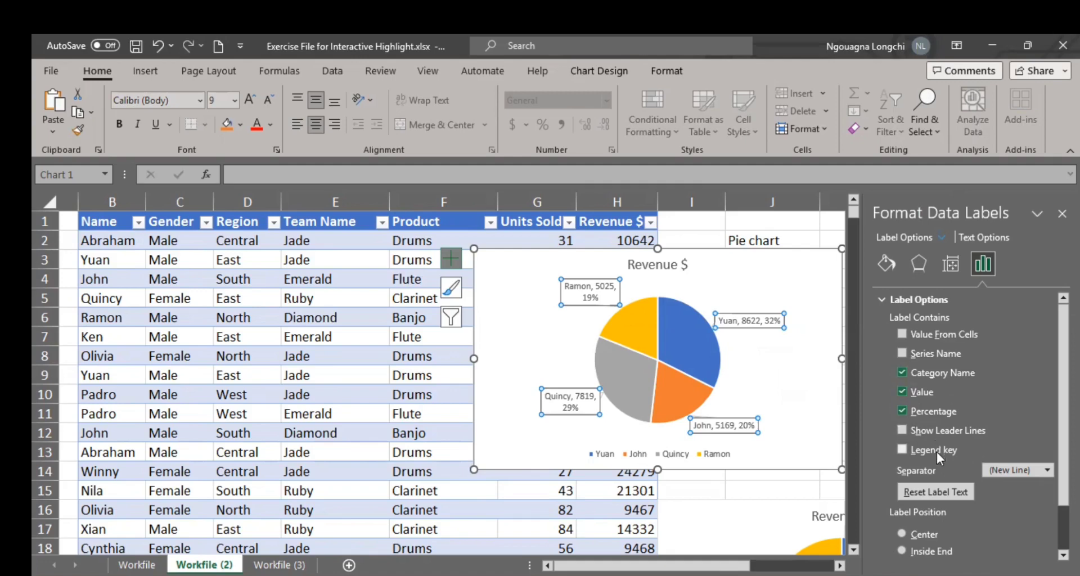
pyautogui.click(903, 353)
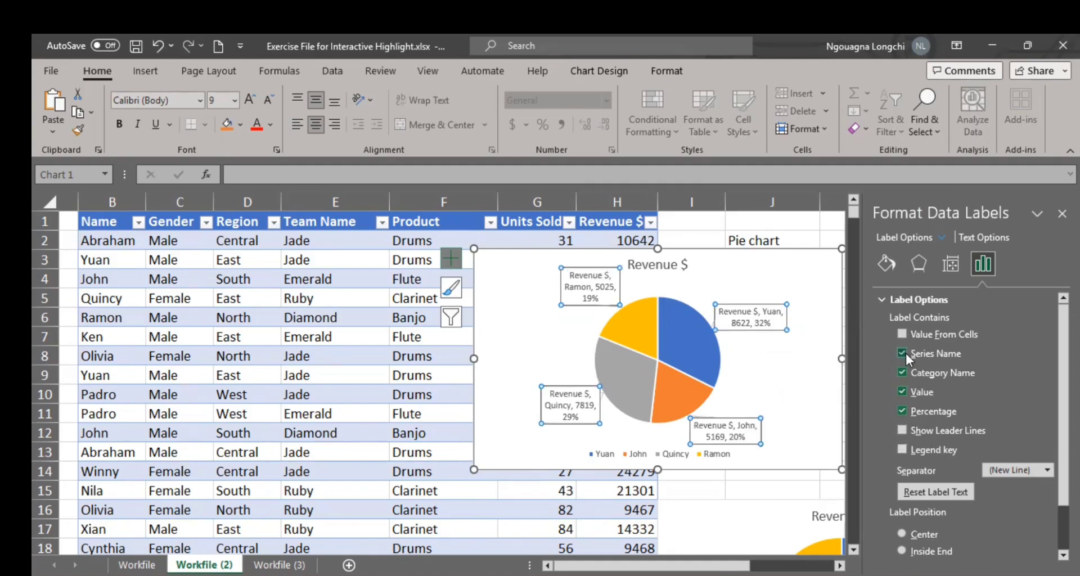
pyautogui.click(906, 353)
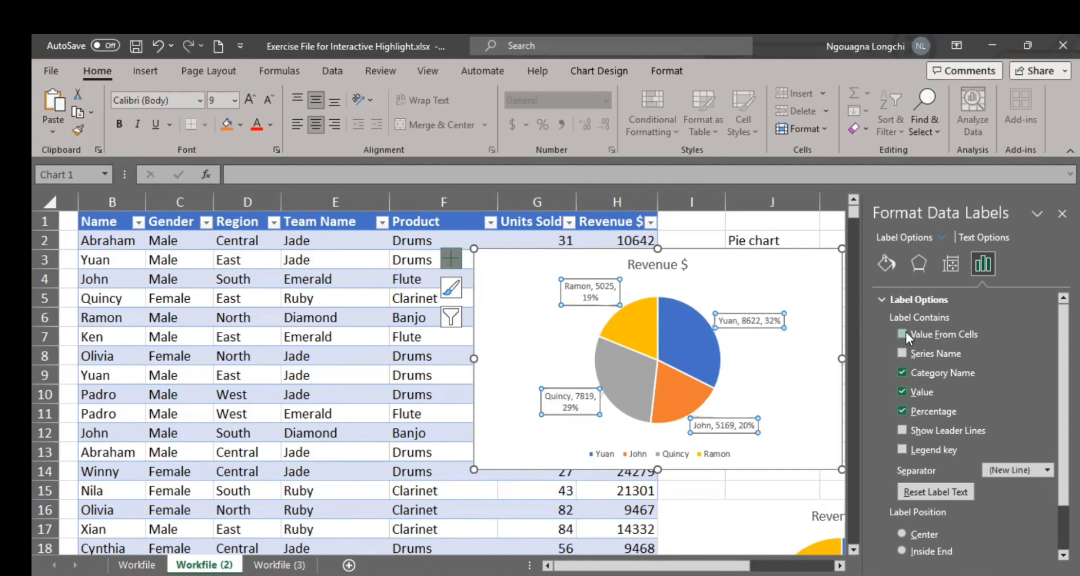
pyautogui.click(903, 334)
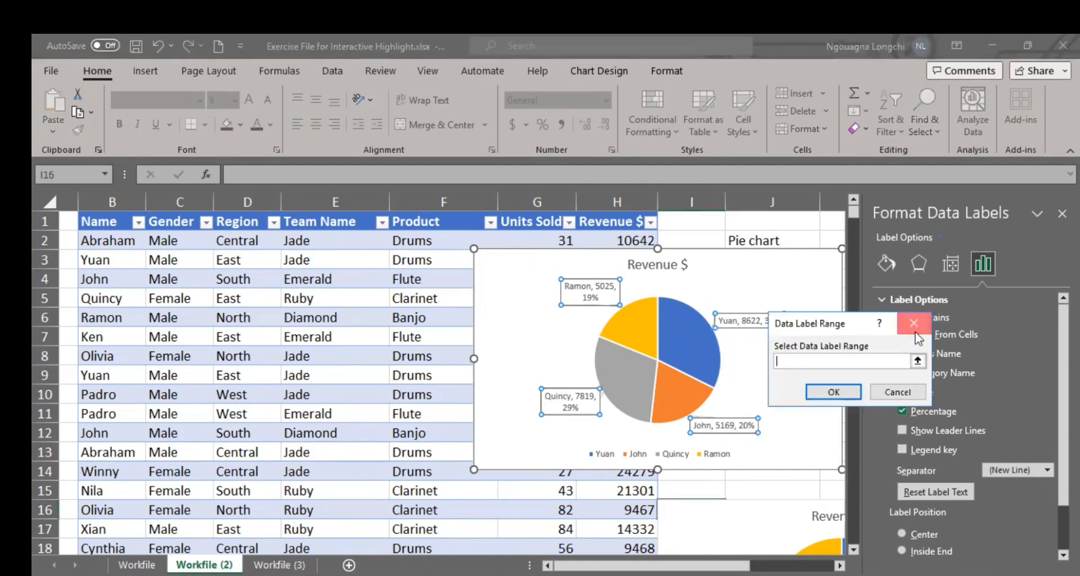
pyautogui.click(821, 391)
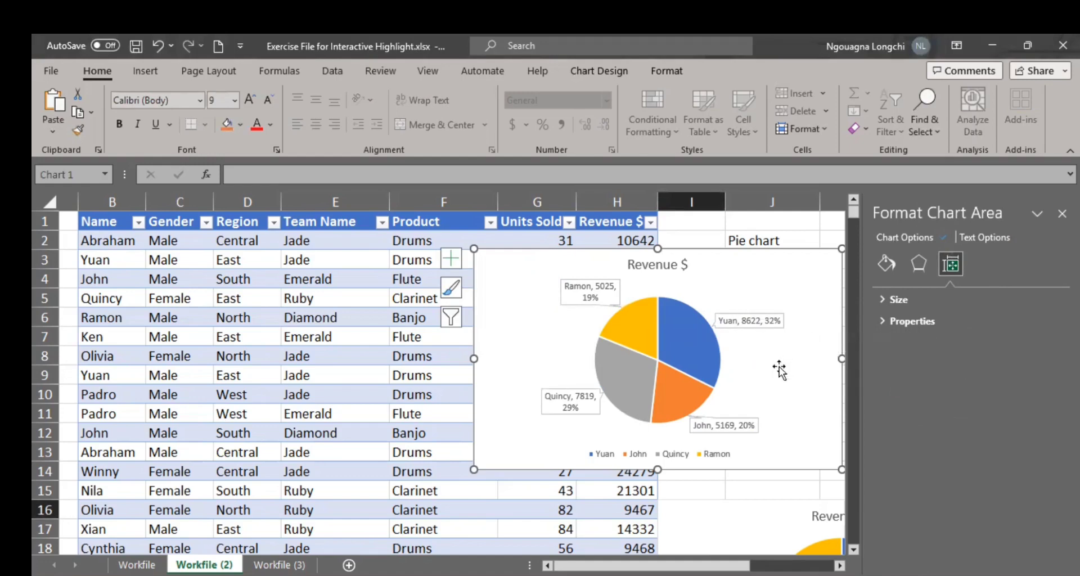
# Step: Close the formatting pane and fill only the grey slice of the upper pie chart with green
pyautogui.click(1062, 213)
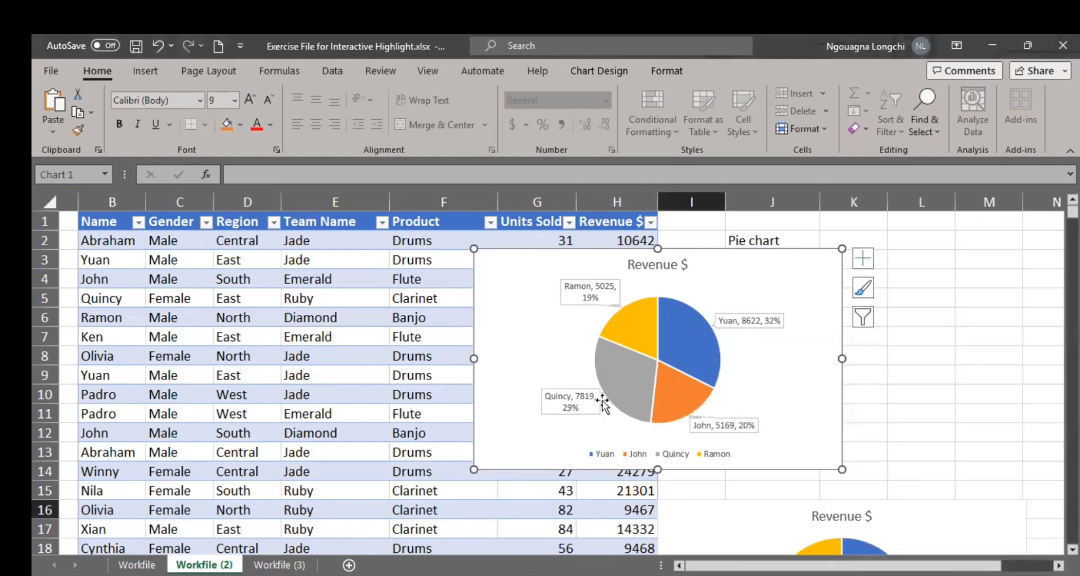
pyautogui.click(625, 379)
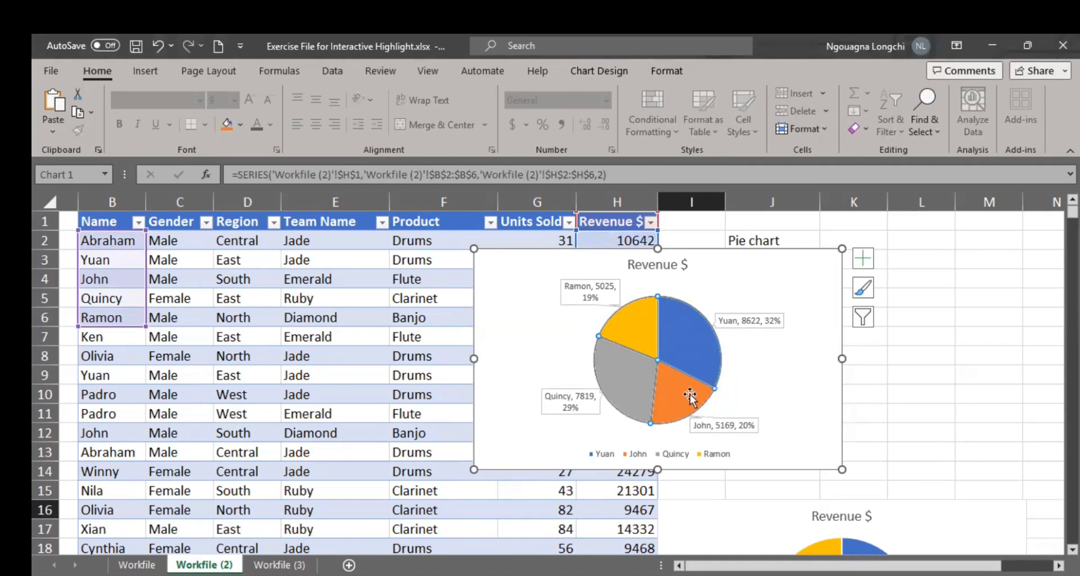
pyautogui.click(626, 380)
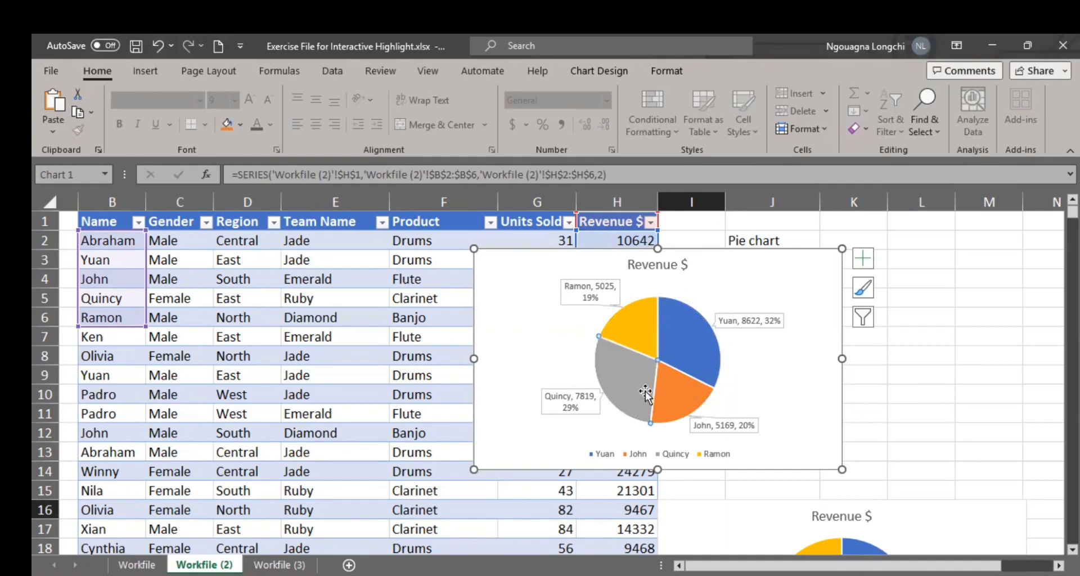
pyautogui.moveTo(642, 418)
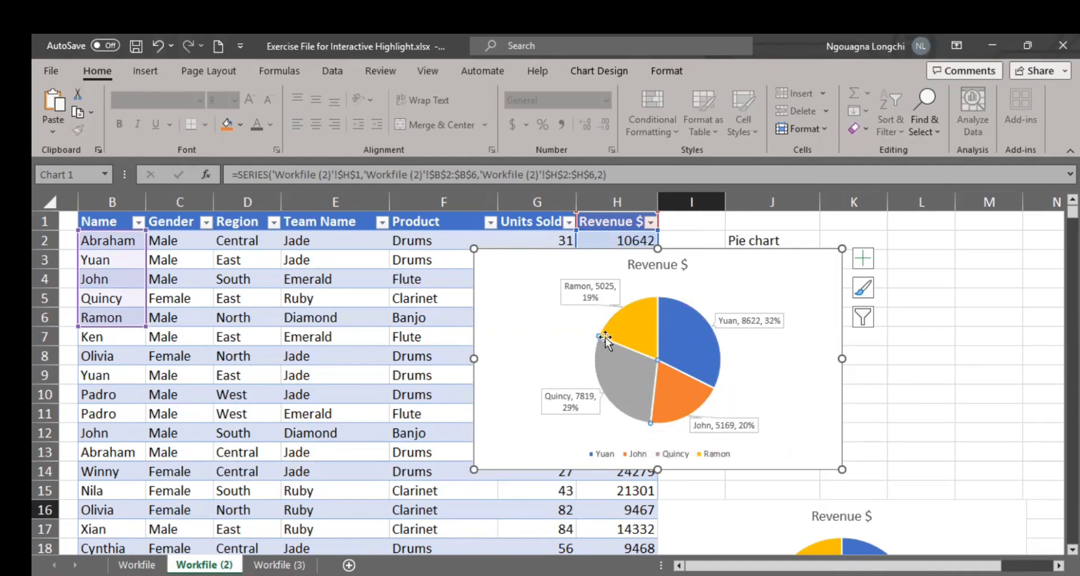
pyautogui.rightClick(631, 382)
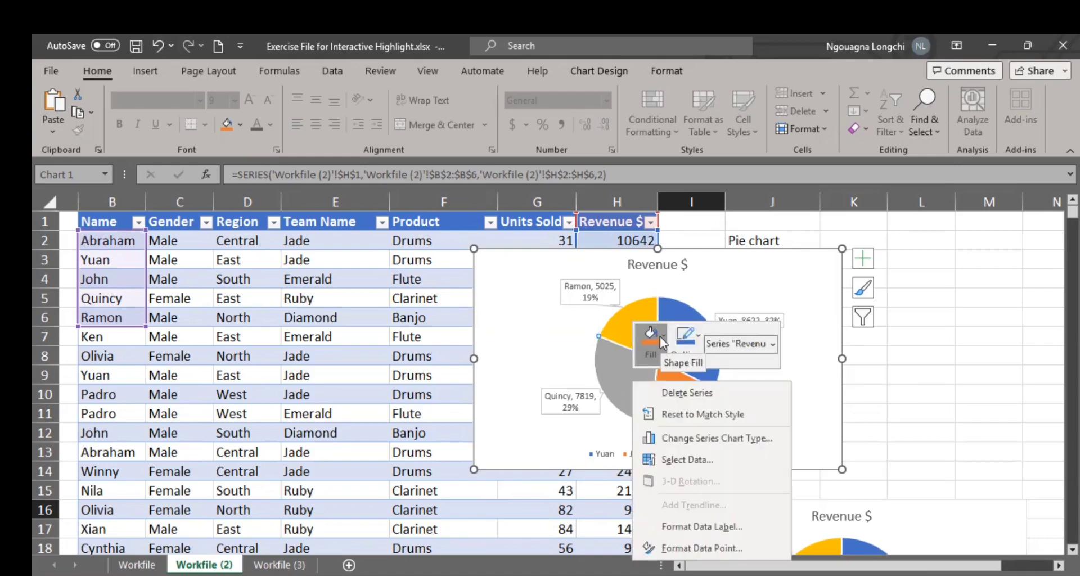
pyautogui.click(659, 336)
pyautogui.click(708, 197)
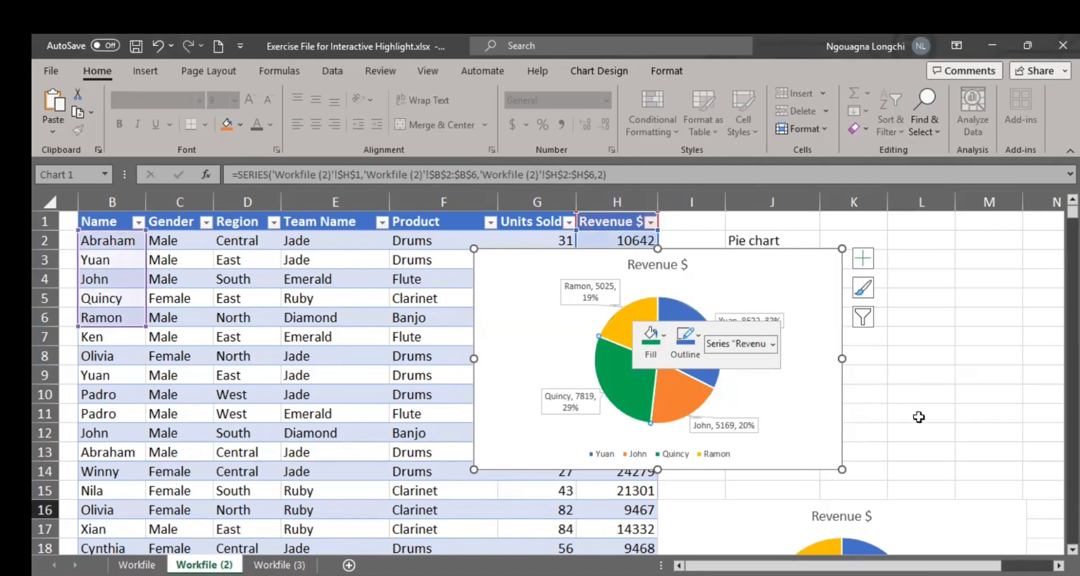
pyautogui.click(917, 414)
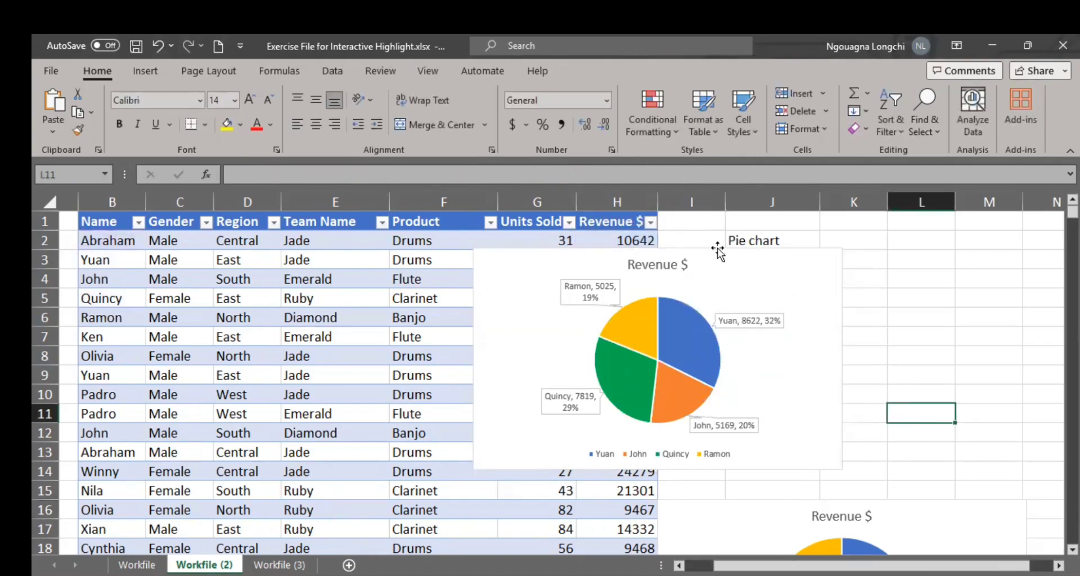
# Step: Remove the Revenue $ chart title from the upper pie chart
pyautogui.click(665, 265)
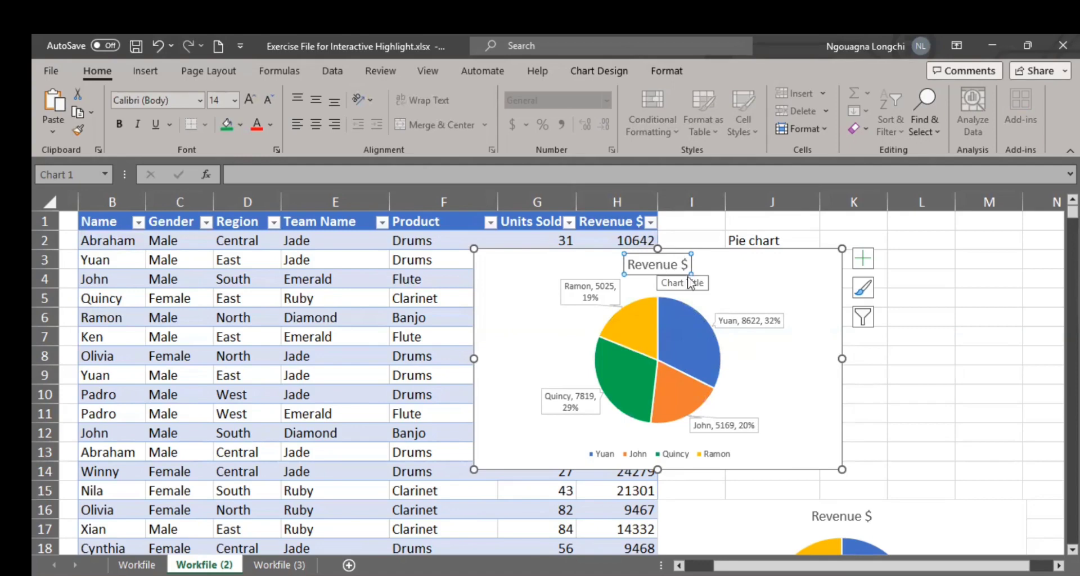
pyautogui.click(864, 261)
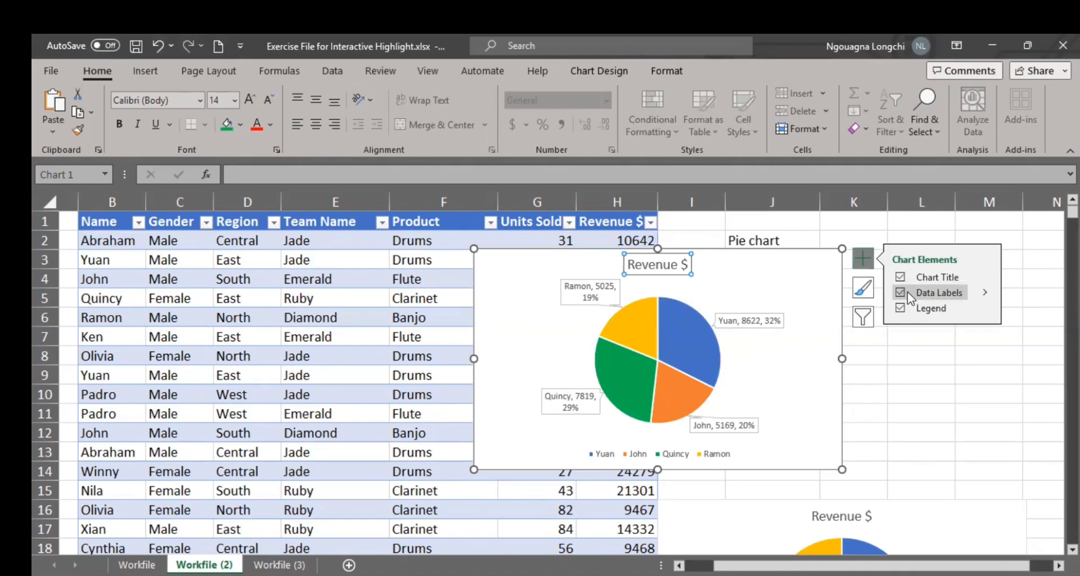
pyautogui.click(901, 278)
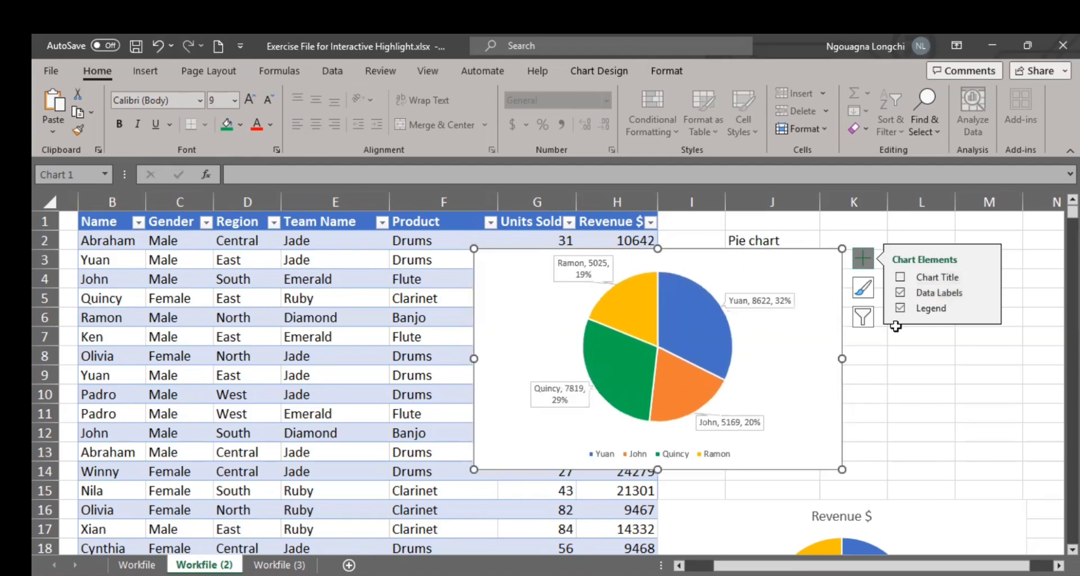
pyautogui.click(890, 415)
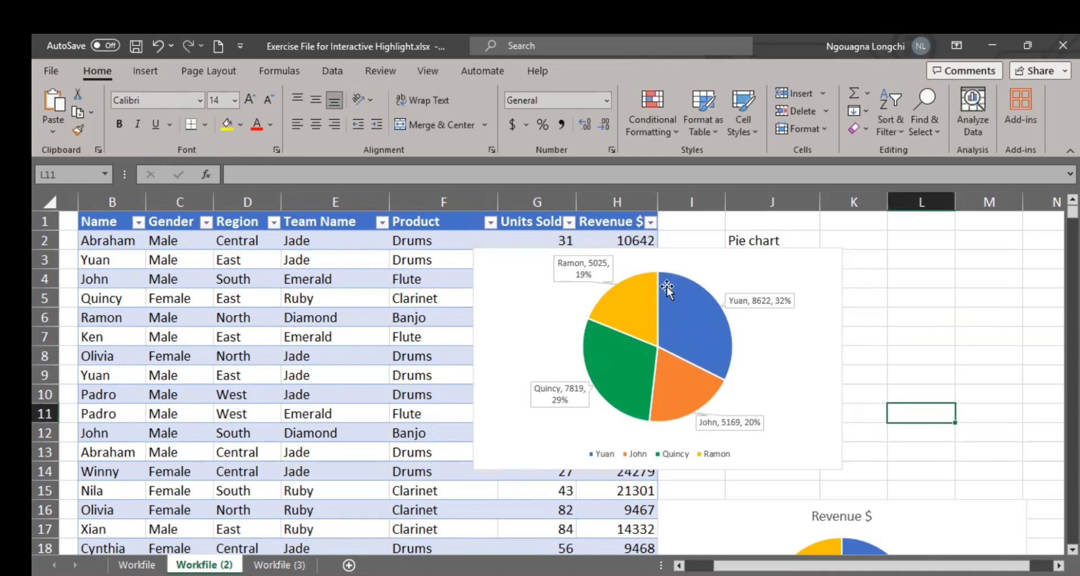
# Step: Change the font color of all the upper pie chart's data labels to black
pyautogui.click(585, 256)
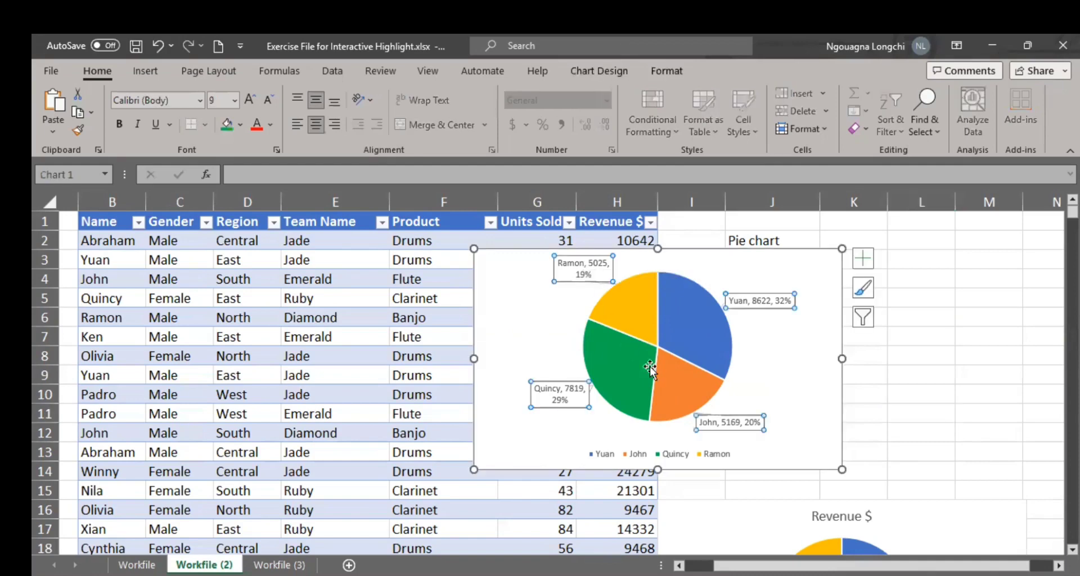
pyautogui.click(272, 124)
pyautogui.click(288, 147)
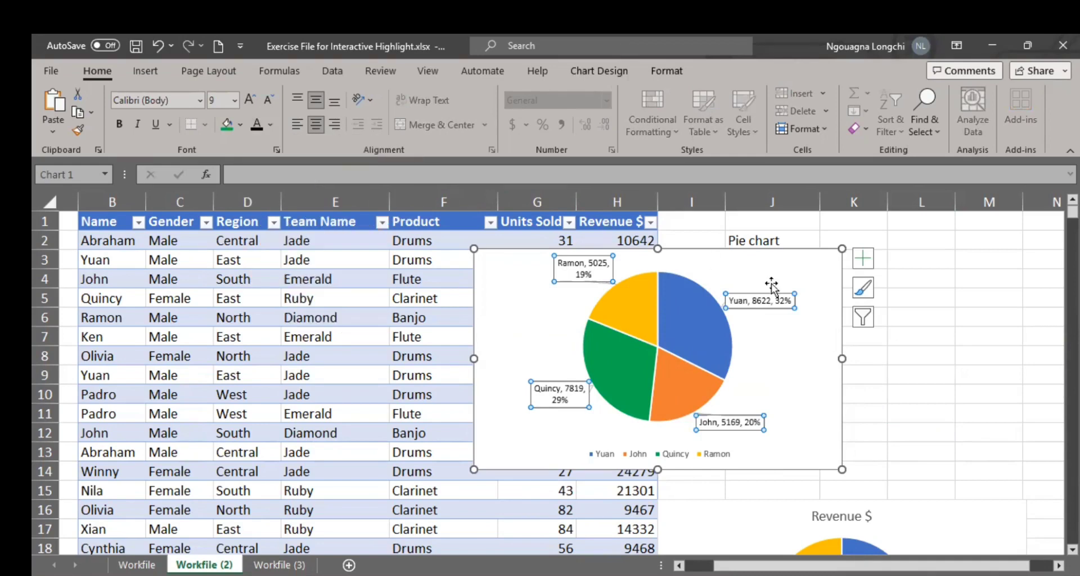
pyautogui.click(923, 377)
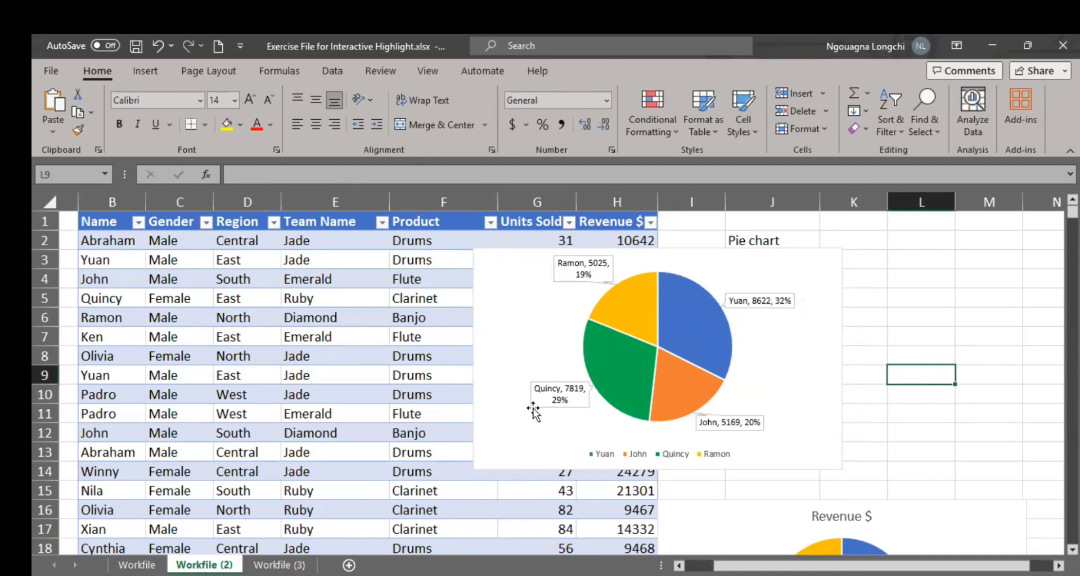
# Step: Format the upper pie chart's chart area border as a solid black line
pyautogui.click(811, 252)
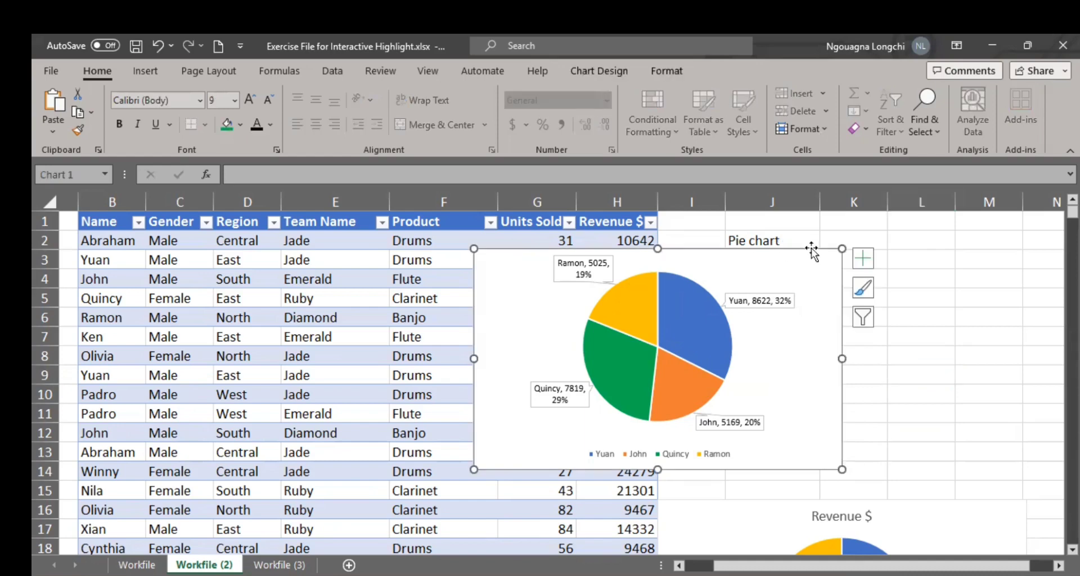
pyautogui.rightClick(811, 252)
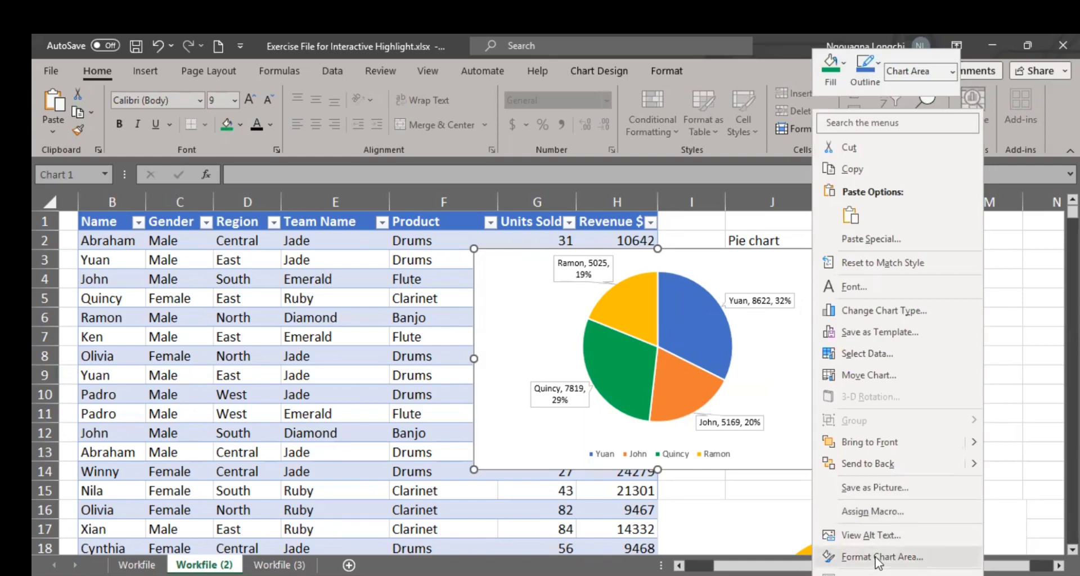
pyautogui.click(877, 557)
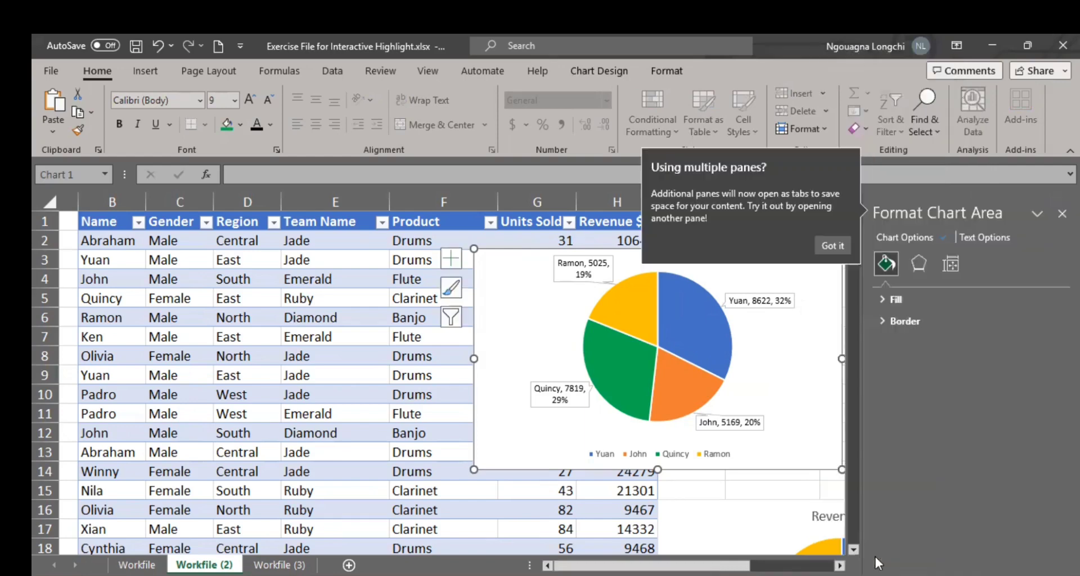
pyautogui.click(896, 321)
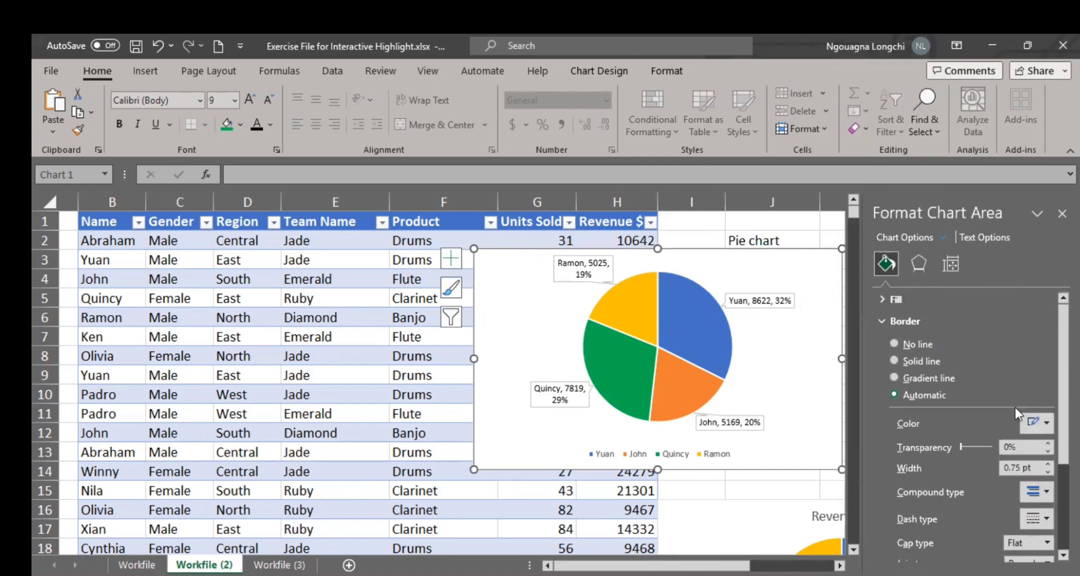
pyautogui.click(926, 363)
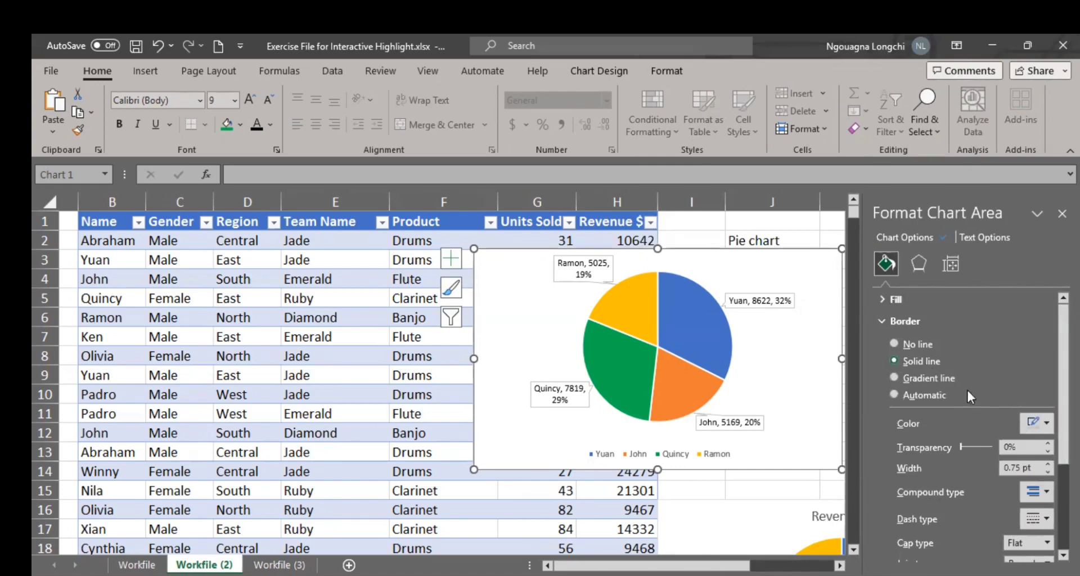
pyautogui.click(1037, 423)
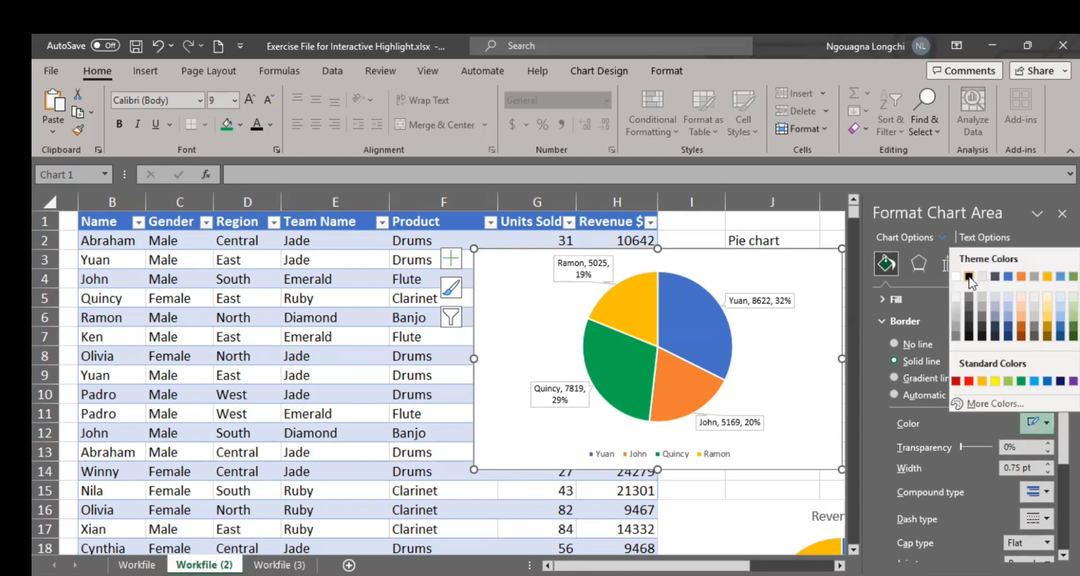
pyautogui.click(969, 276)
pyautogui.click(782, 492)
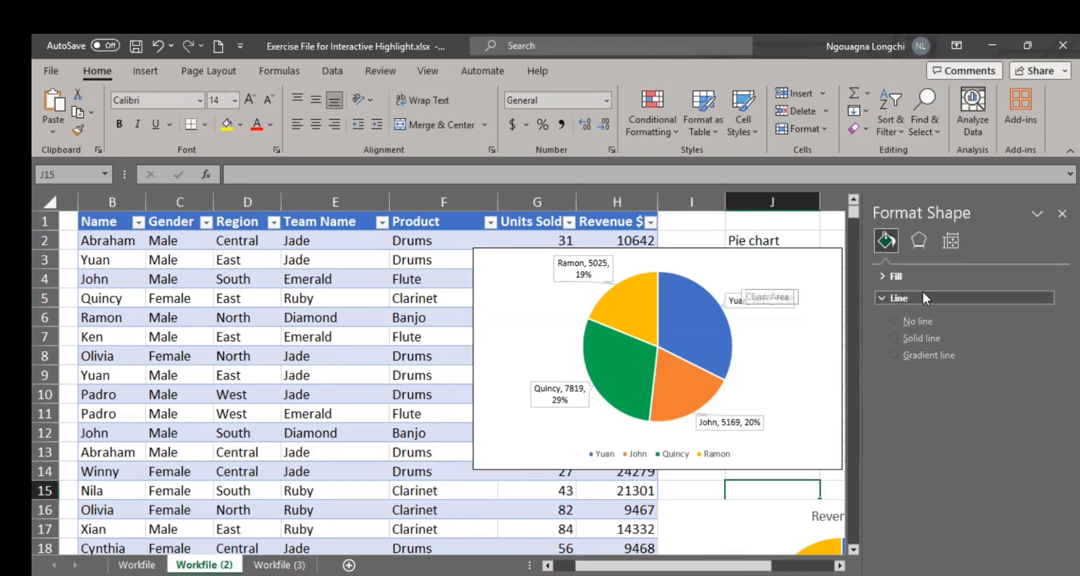
# Step: Fill the upper pie chart's chart area with a solid grey theme color
pyautogui.click(821, 251)
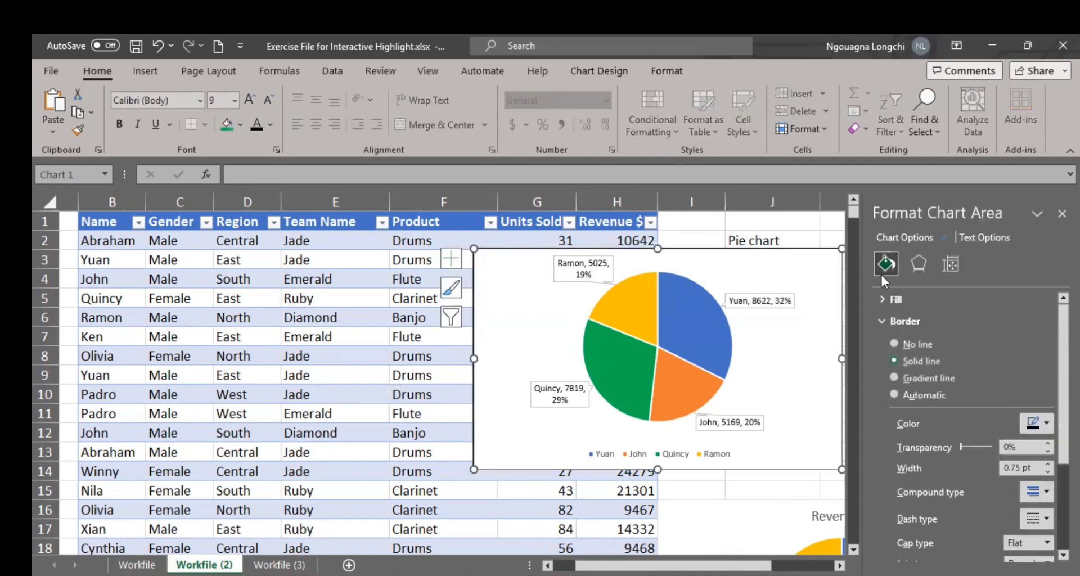
pyautogui.click(893, 299)
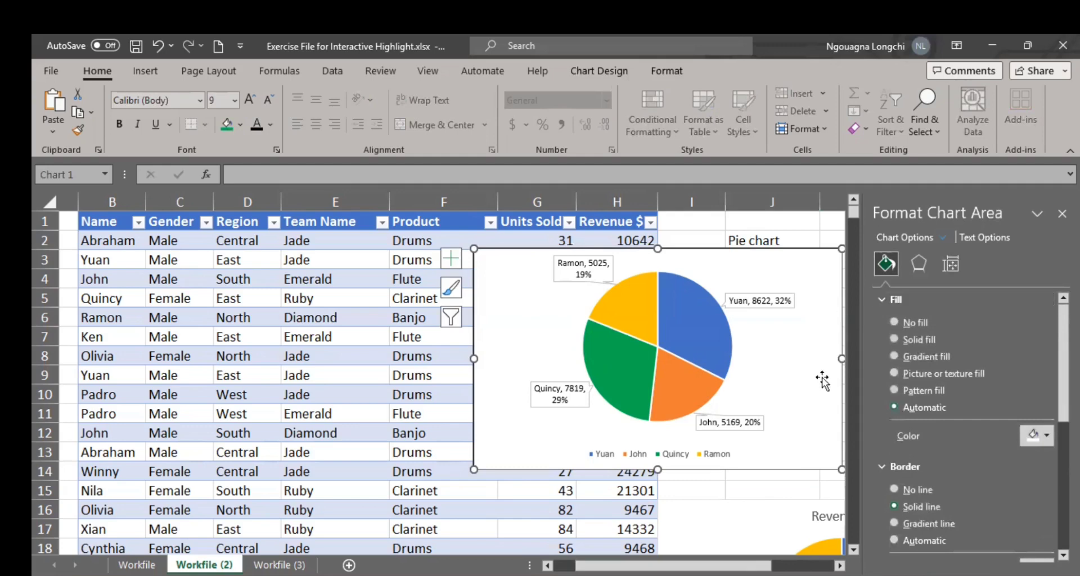
pyautogui.click(914, 339)
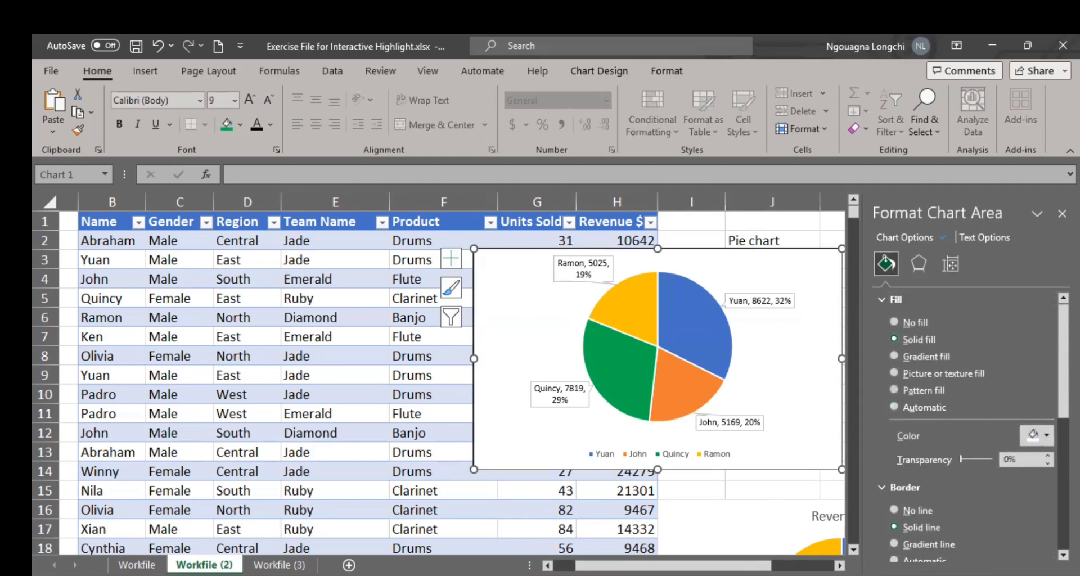
pyautogui.click(1045, 431)
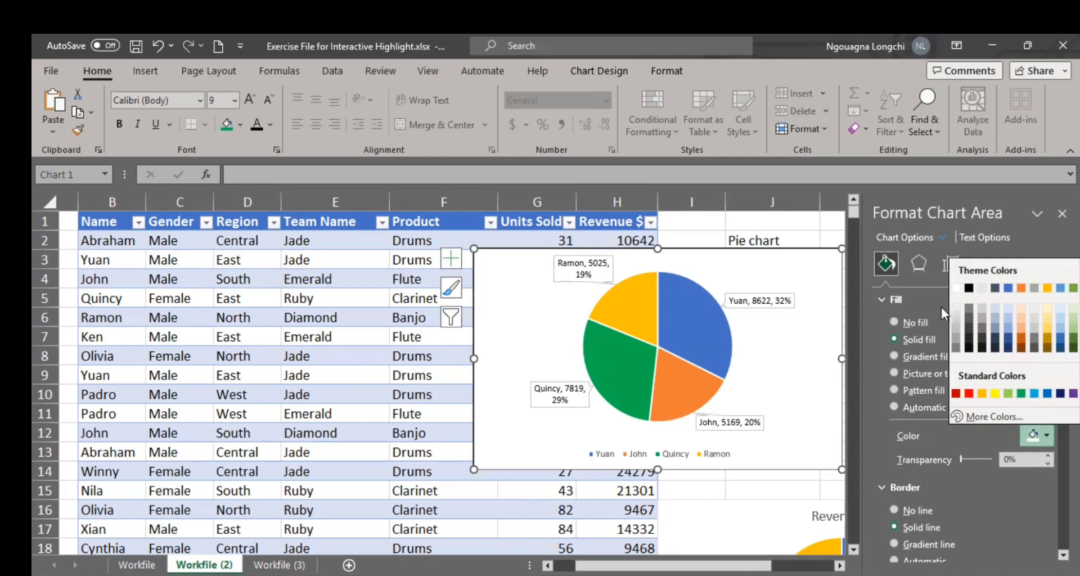
pyautogui.click(955, 340)
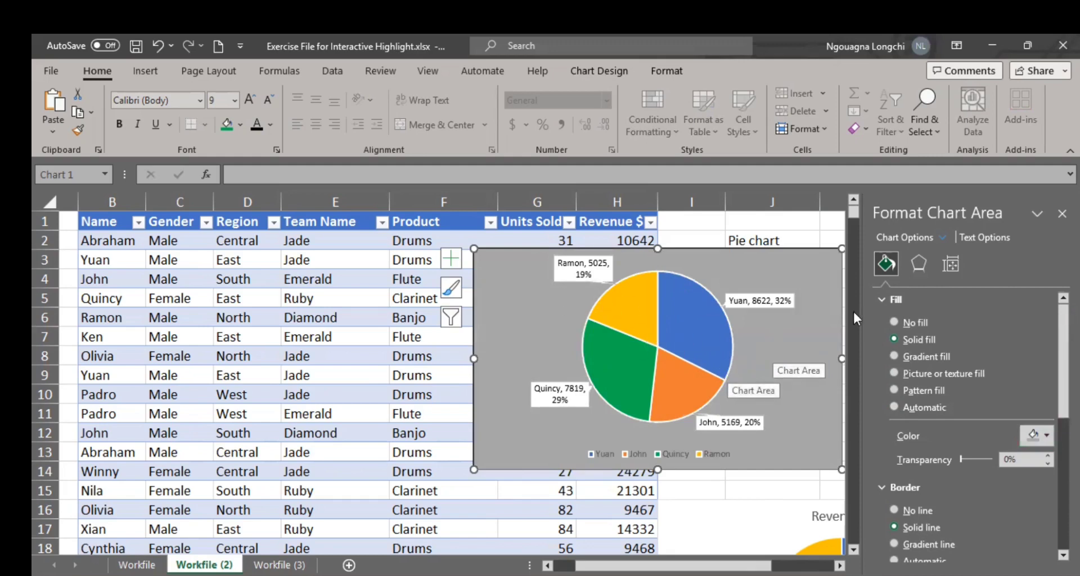
# Step: Apply the first preset in the bevel gallery, 6 pt wide and 6 pt high, as the upper pie series' top bevel
pyautogui.click(689, 323)
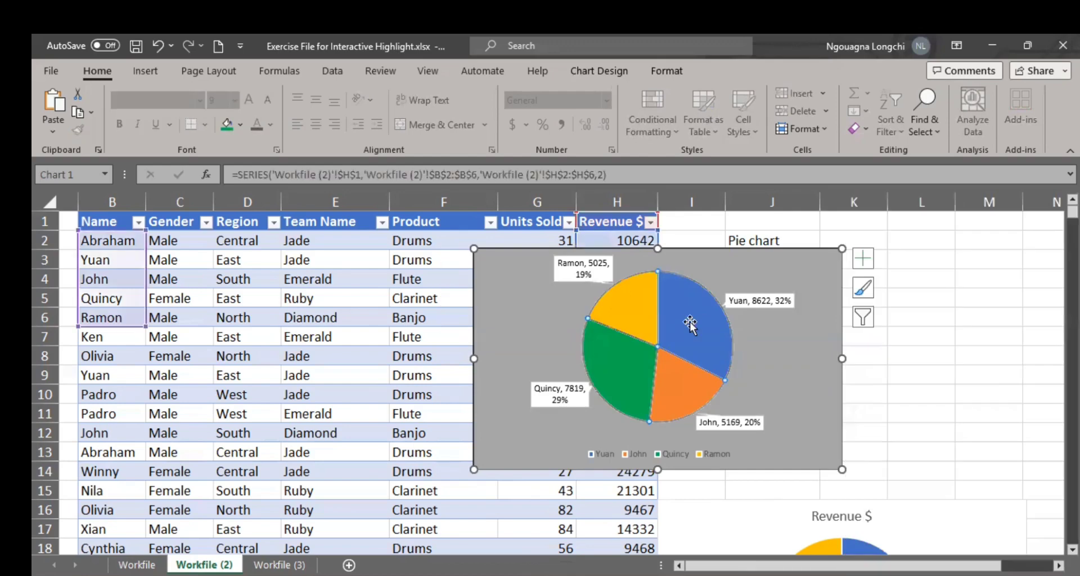
pyautogui.click(921, 359)
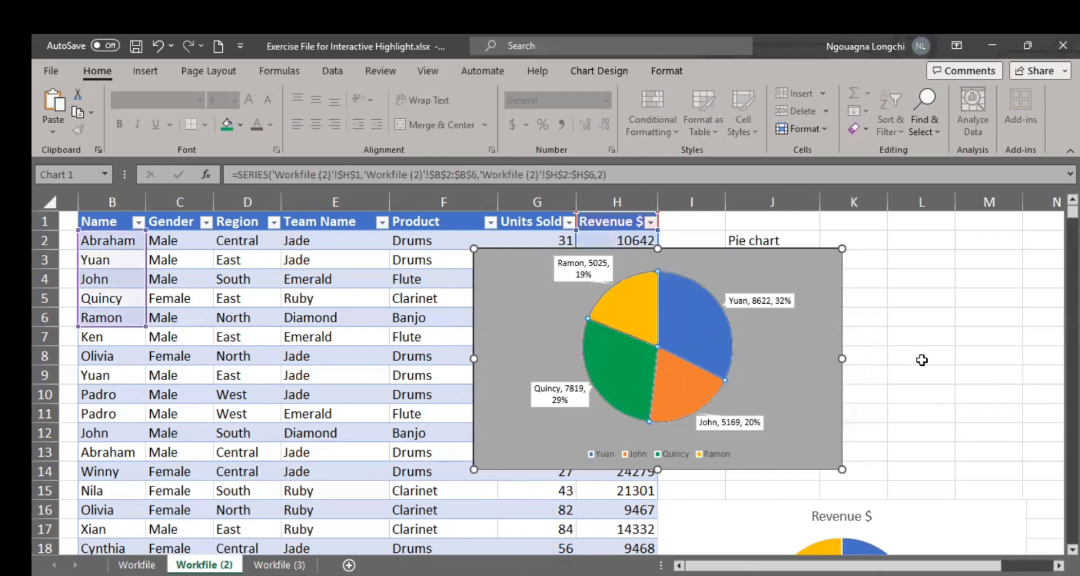
pyautogui.click(701, 340)
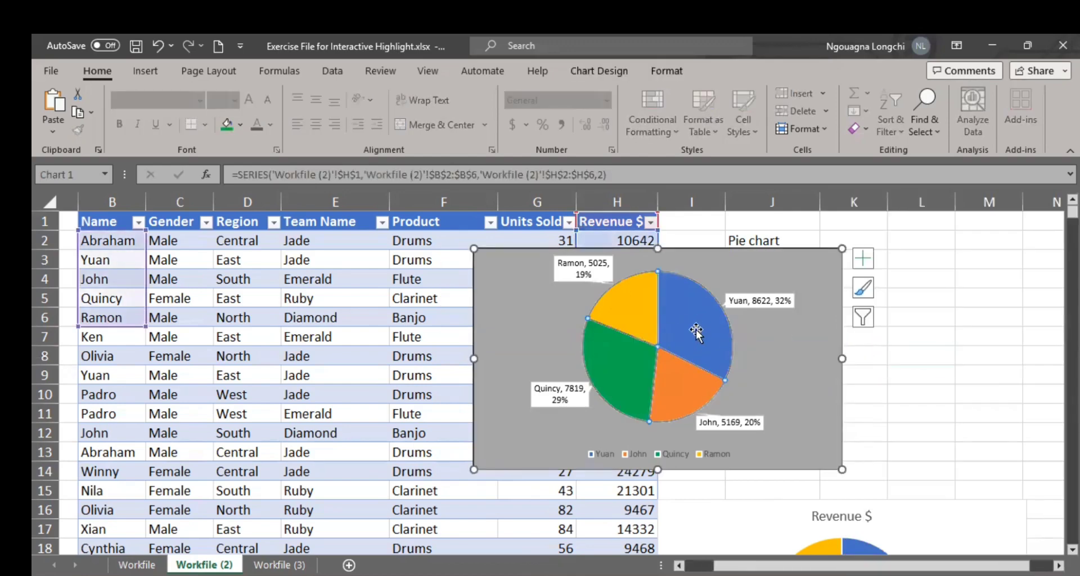
pyautogui.rightClick(697, 330)
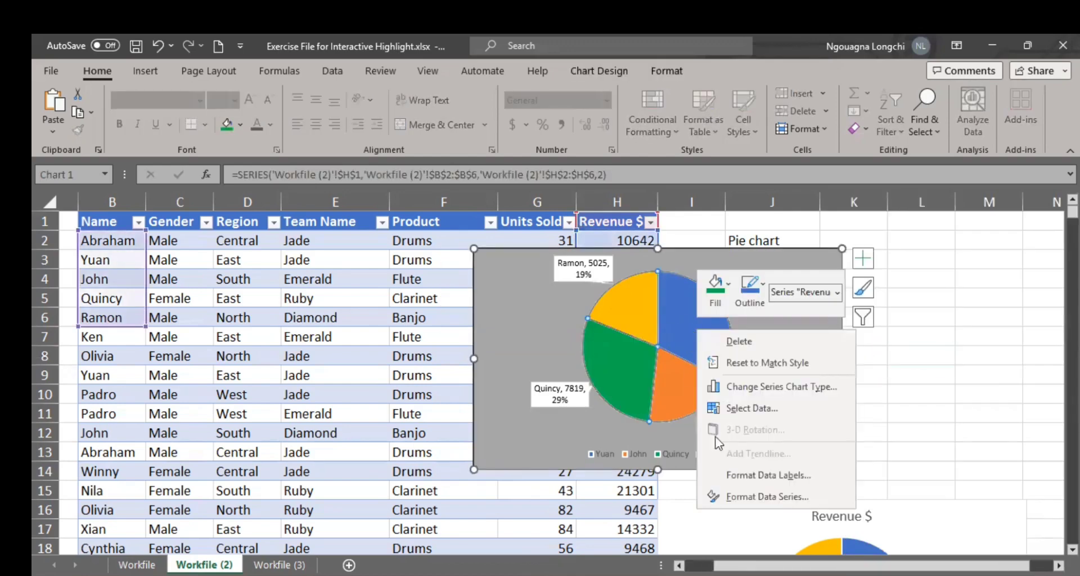
pyautogui.click(749, 498)
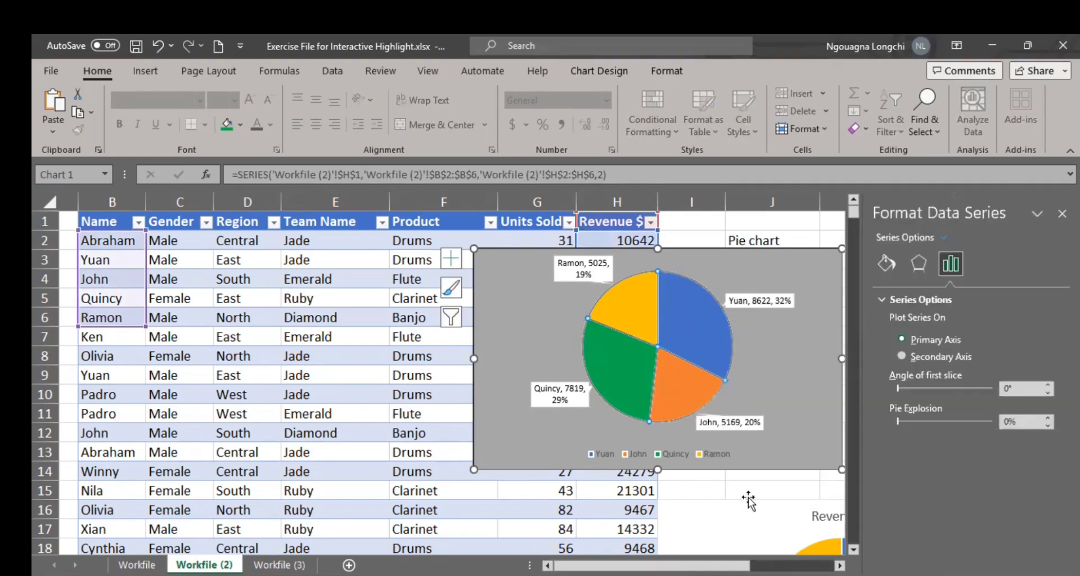
pyautogui.click(910, 264)
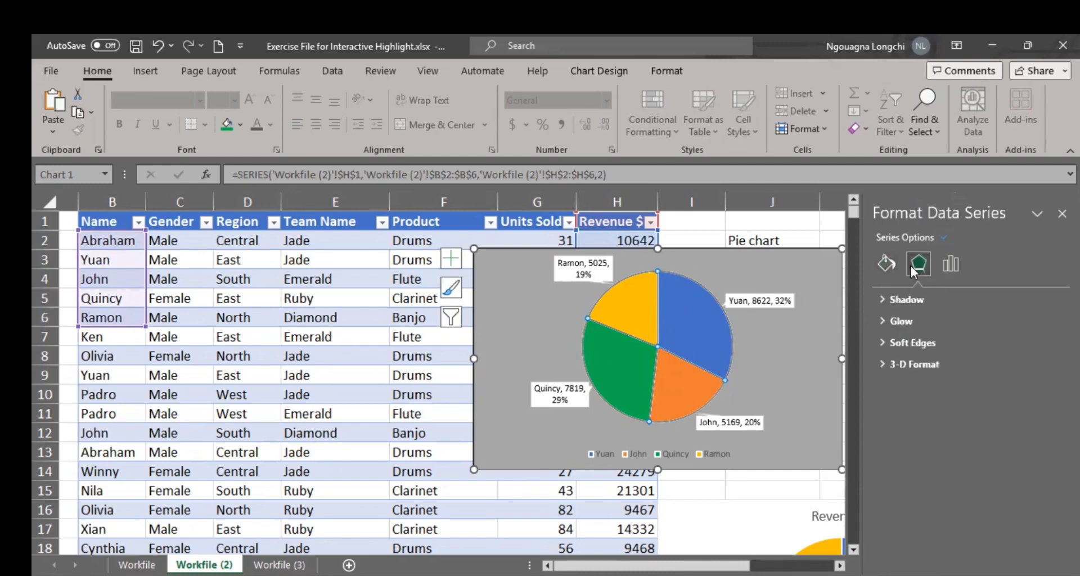
pyautogui.click(882, 366)
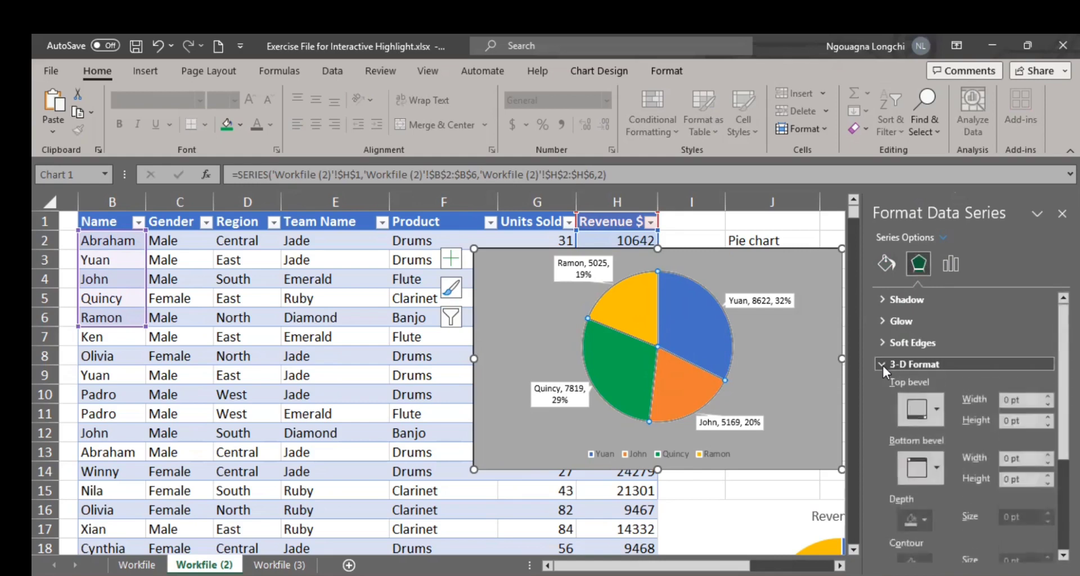
pyautogui.scroll(-1, 935, 400)
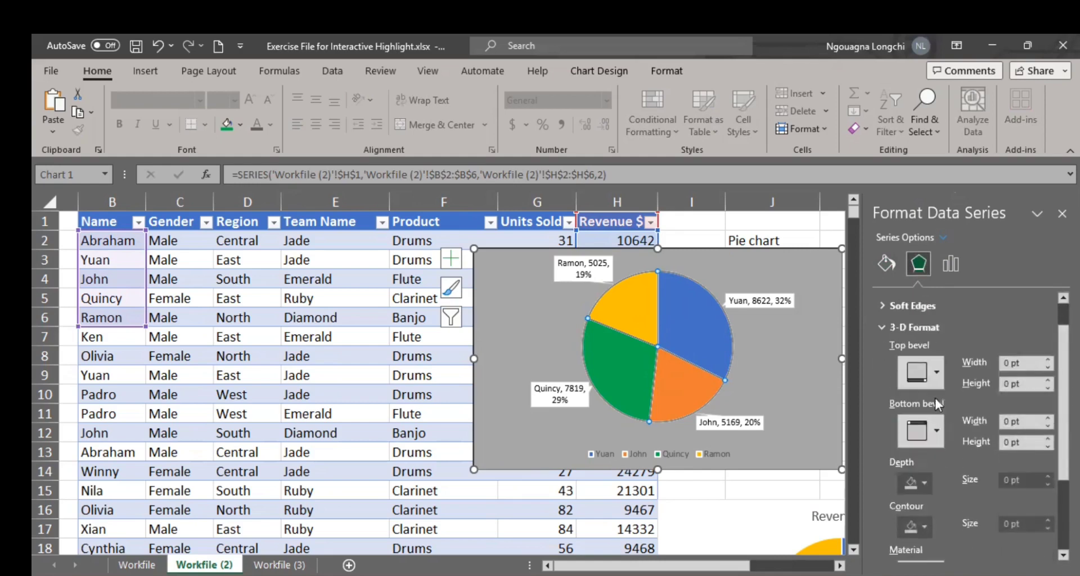
pyautogui.click(929, 363)
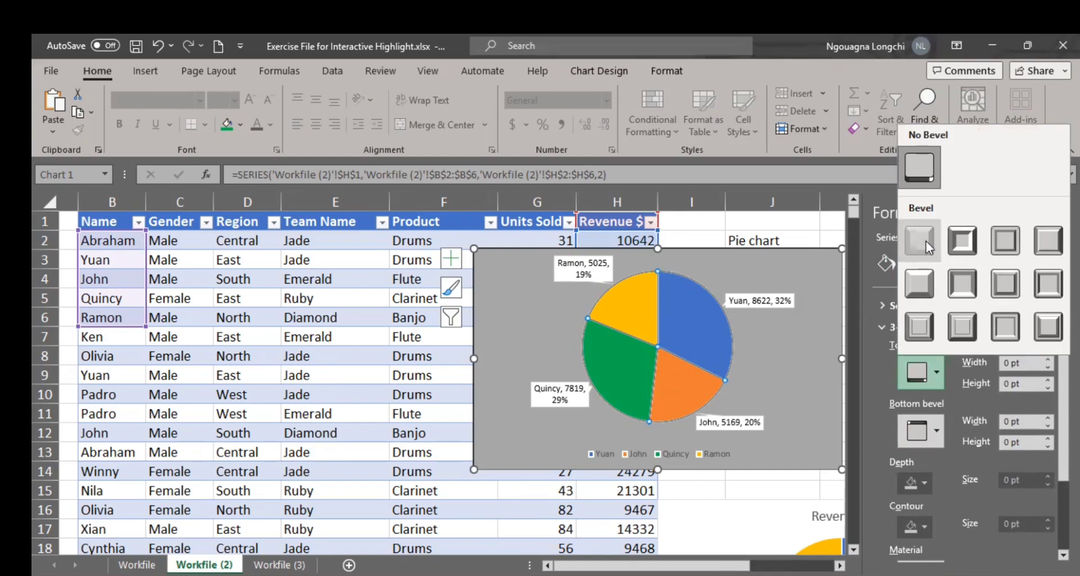
pyautogui.click(927, 242)
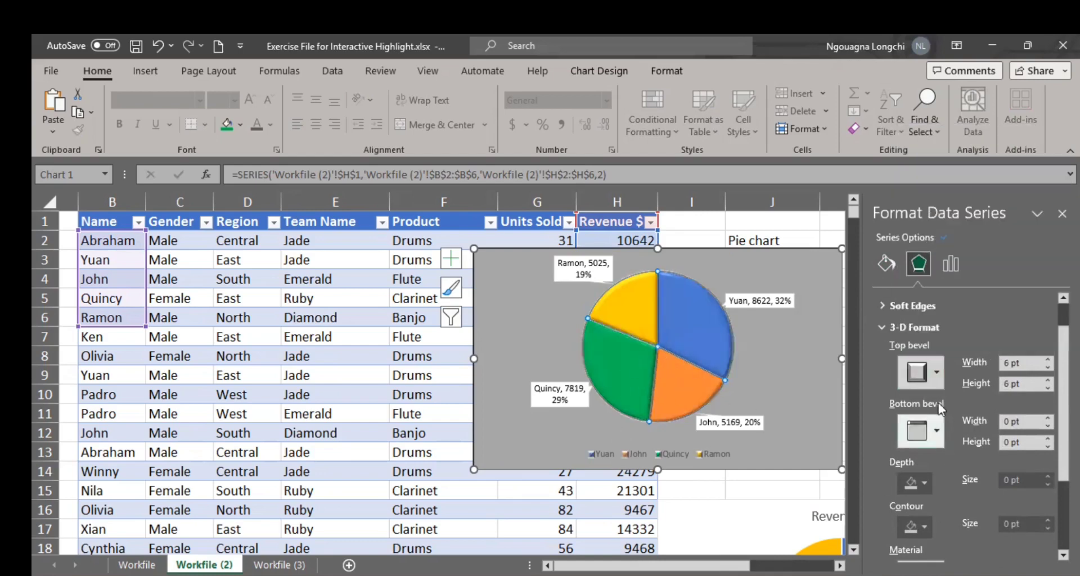
# Step: Give the pie series a bottom bevel preset with a 9 pt width and a 6 pt height
pyautogui.click(936, 430)
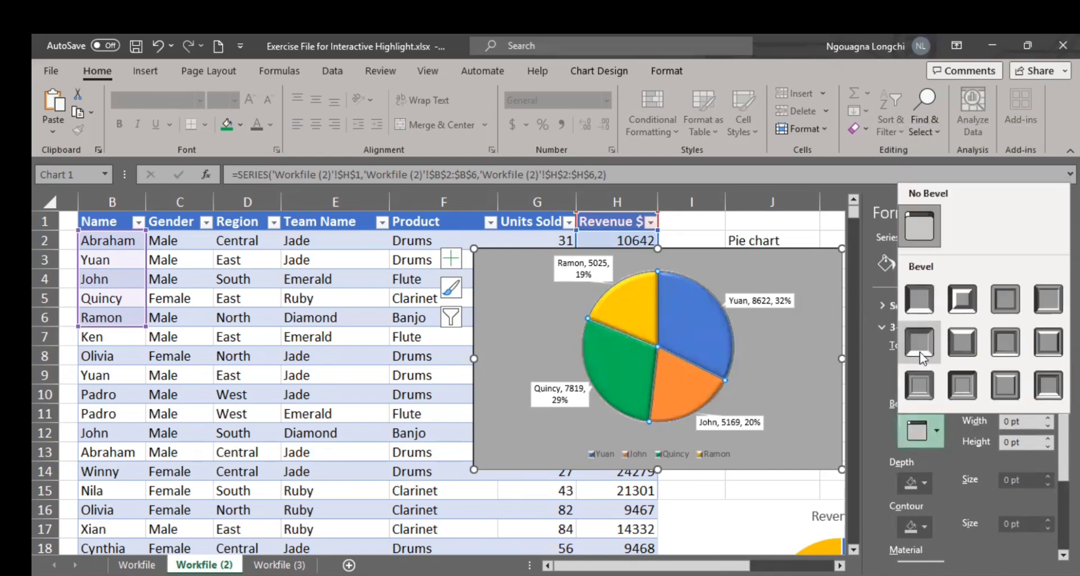
pyautogui.click(920, 352)
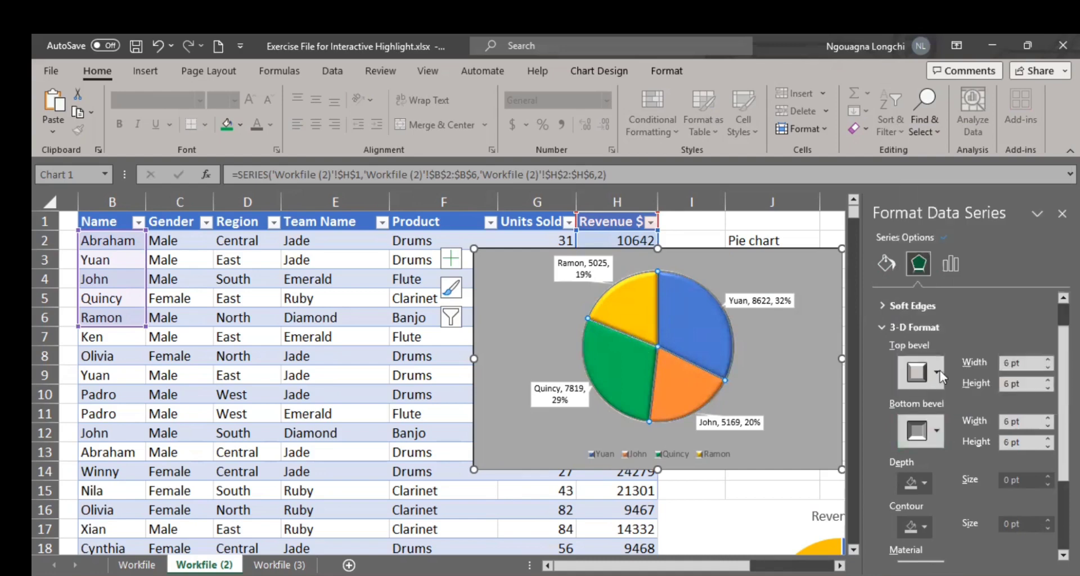
pyautogui.click(934, 431)
pyautogui.click(1007, 385)
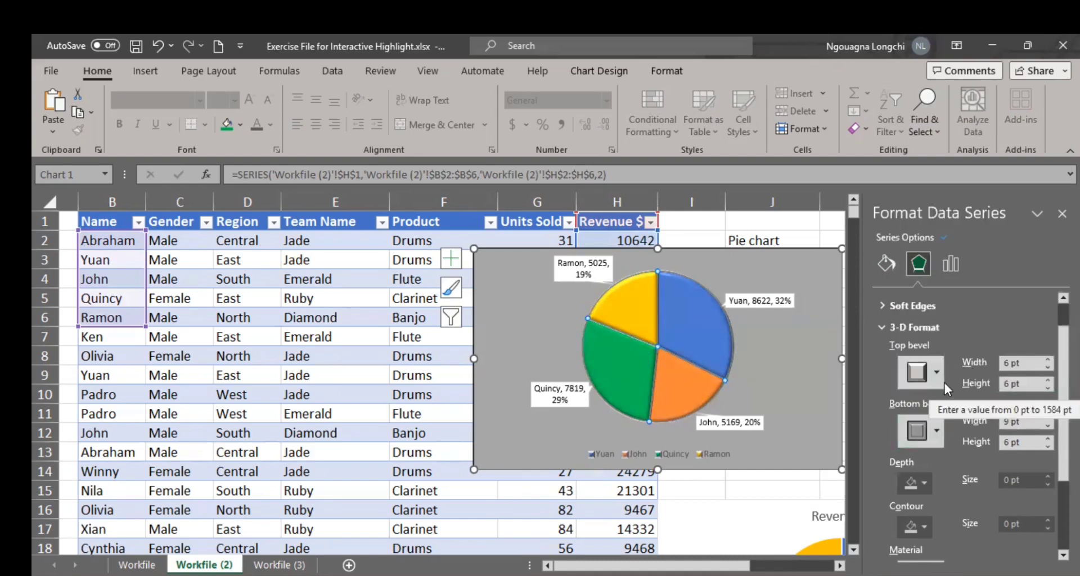
# Step: Change the pie series' top bevel to the second preset in the gallery's first row
pyautogui.click(943, 360)
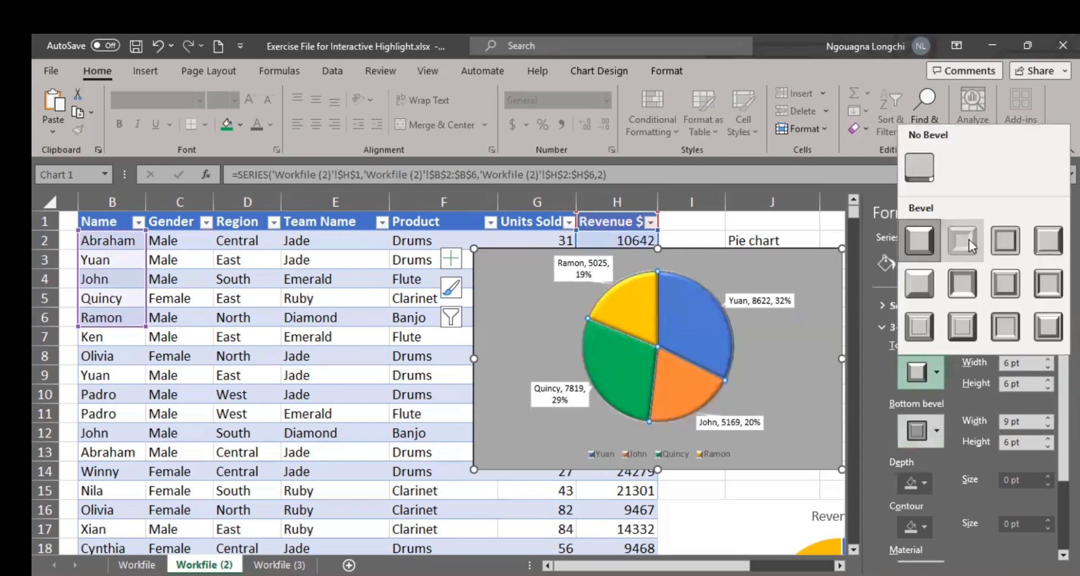
pyautogui.click(968, 238)
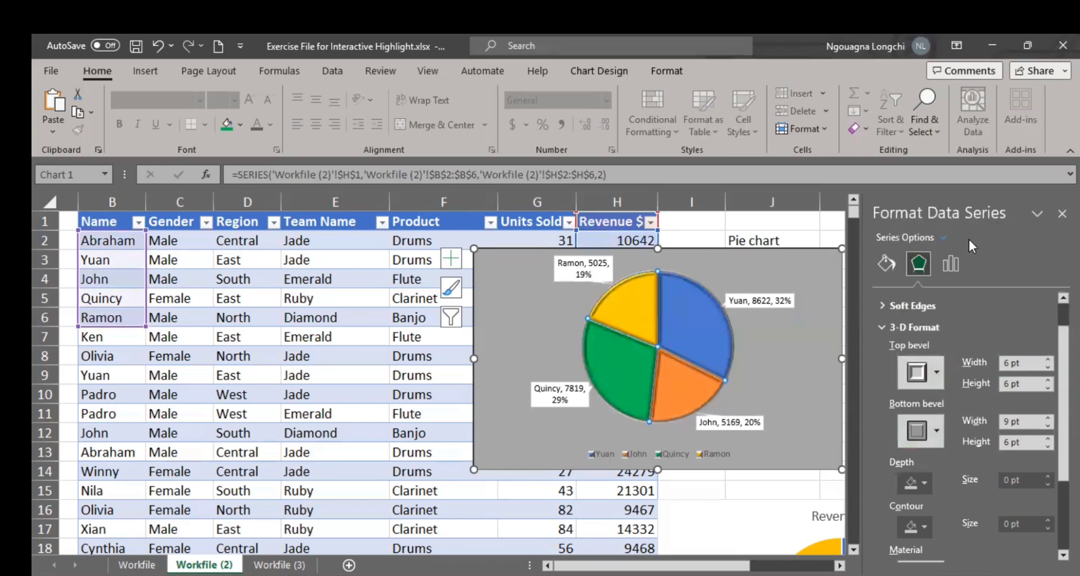
# Step: Set the upper pie series' angle of first slice to 82° and its pie explosion to 6%
pyautogui.click(823, 393)
pyautogui.click(712, 340)
pyautogui.click(951, 264)
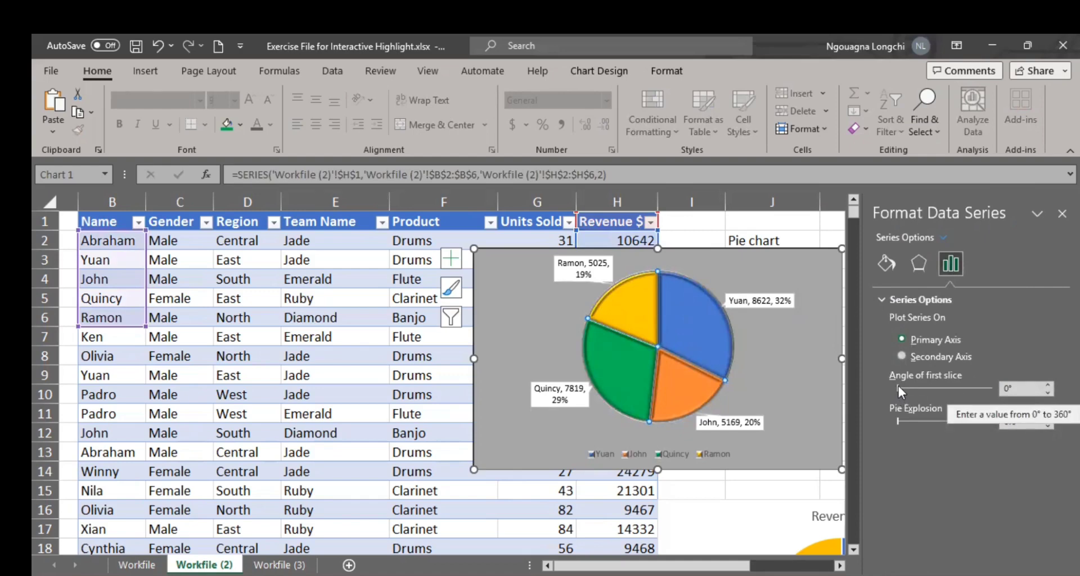
pyautogui.moveTo(899, 386)
pyautogui.mouseDown()
pyautogui.moveTo(951, 391)
pyautogui.moveTo(920, 389)
pyautogui.mouseUp()
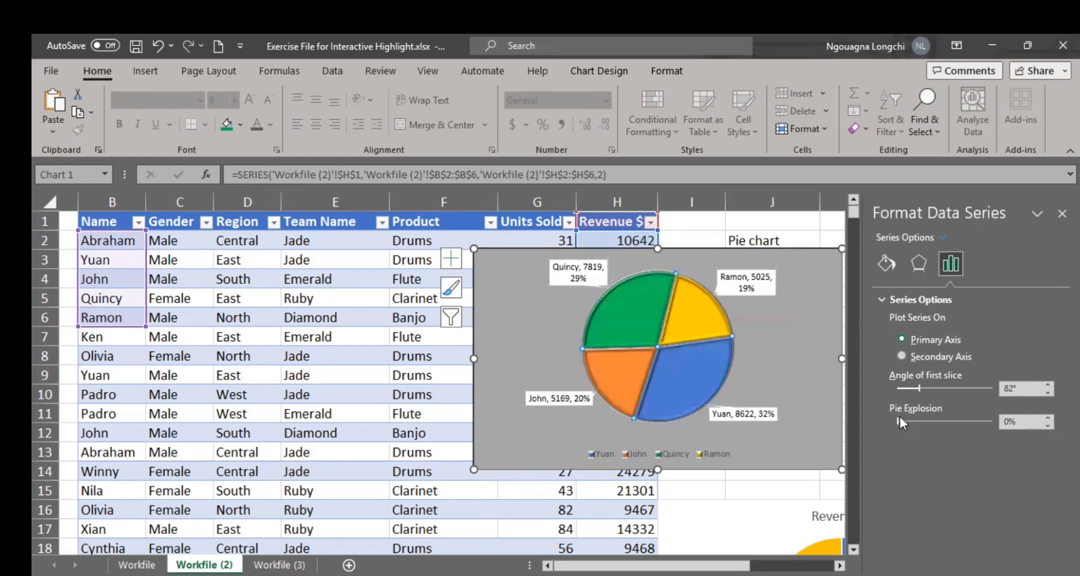
pyautogui.moveTo(899, 420)
pyautogui.mouseDown()
pyautogui.moveTo(946, 423)
pyautogui.moveTo(887, 419)
pyautogui.mouseUp()
pyautogui.click(1048, 419)
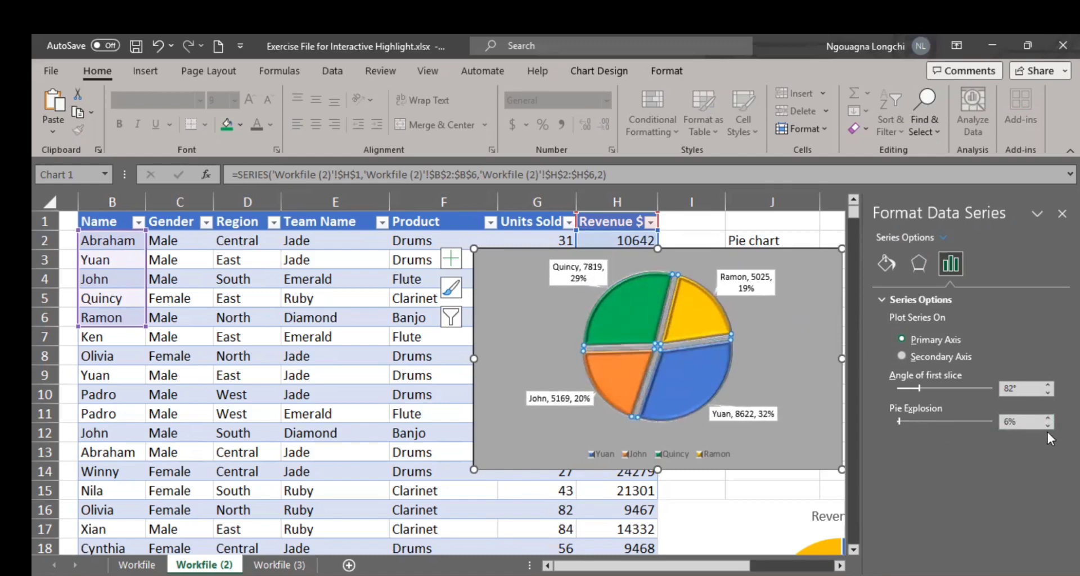
# Step: Reduce the upper pie chart's angle of first slice to 71°
pyautogui.click(1048, 390)
pyautogui.click(1047, 390)
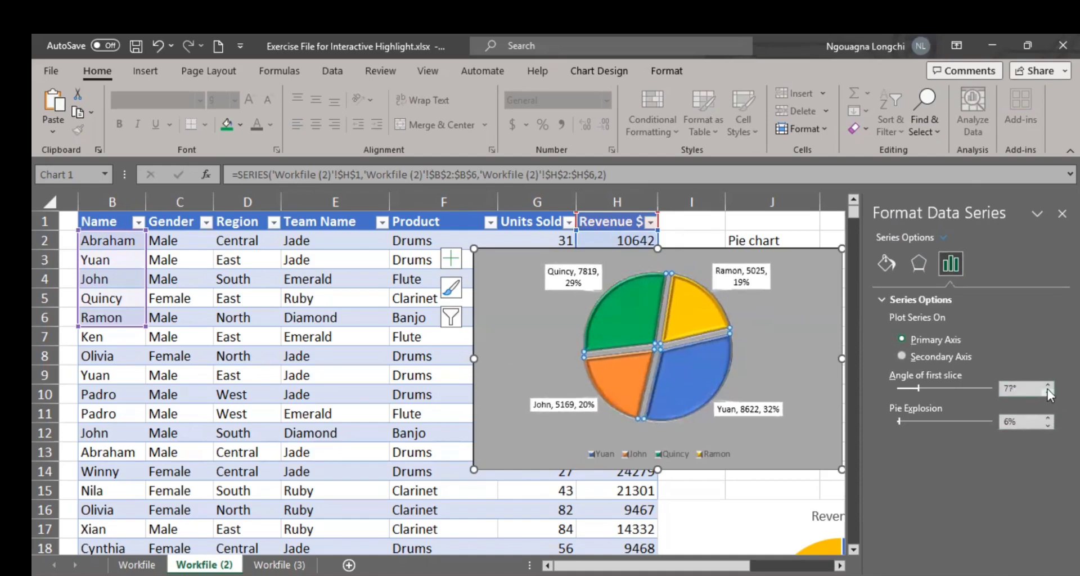
pyautogui.click(1047, 390)
pyautogui.click(1047, 390)
pyautogui.click(813, 454)
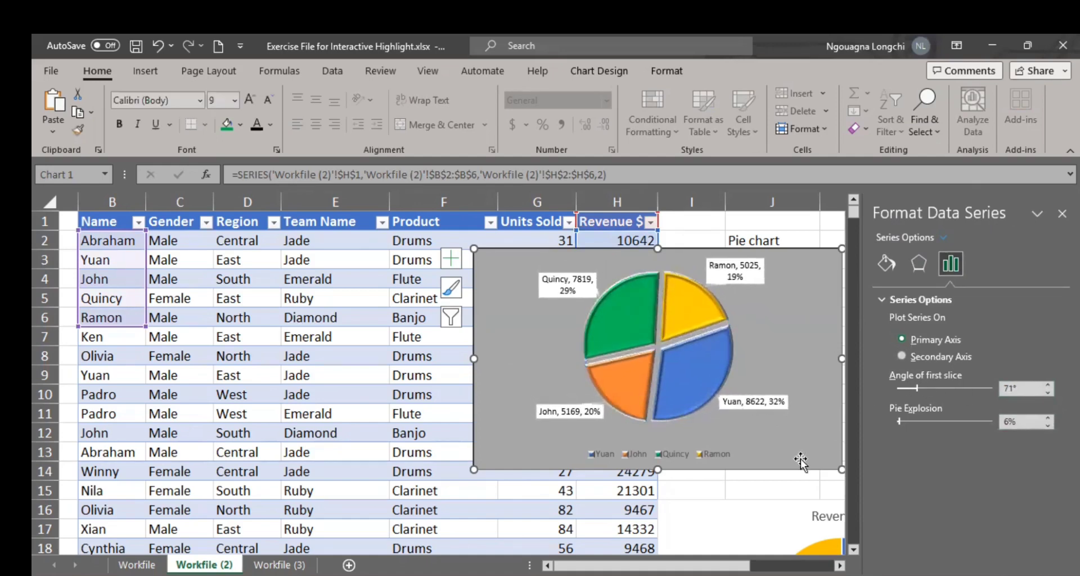
# Step: Make the upper pie chart's legend text black and bold
pyautogui.click(727, 461)
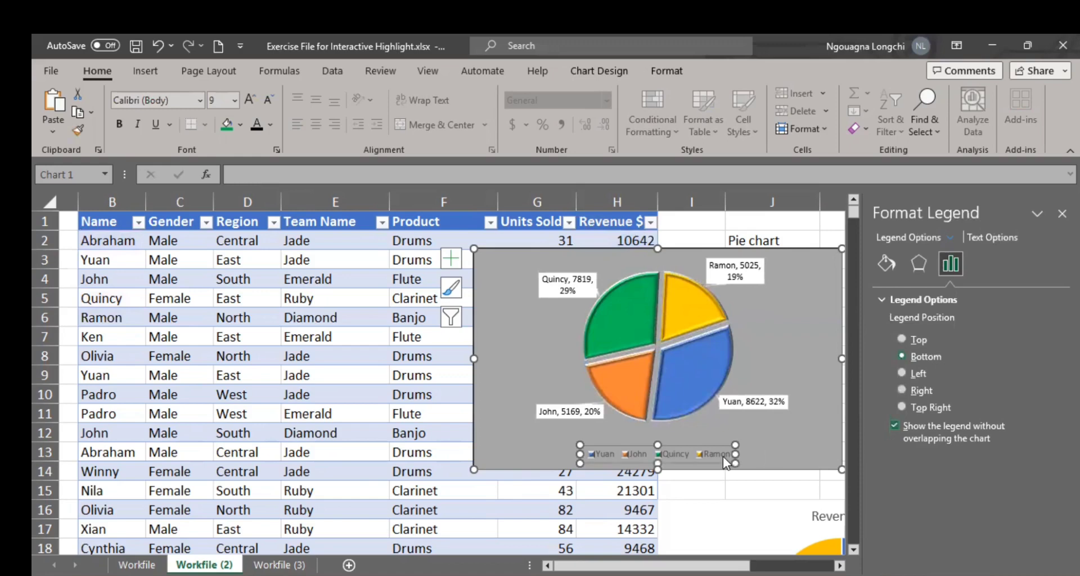
pyautogui.click(272, 125)
pyautogui.click(280, 148)
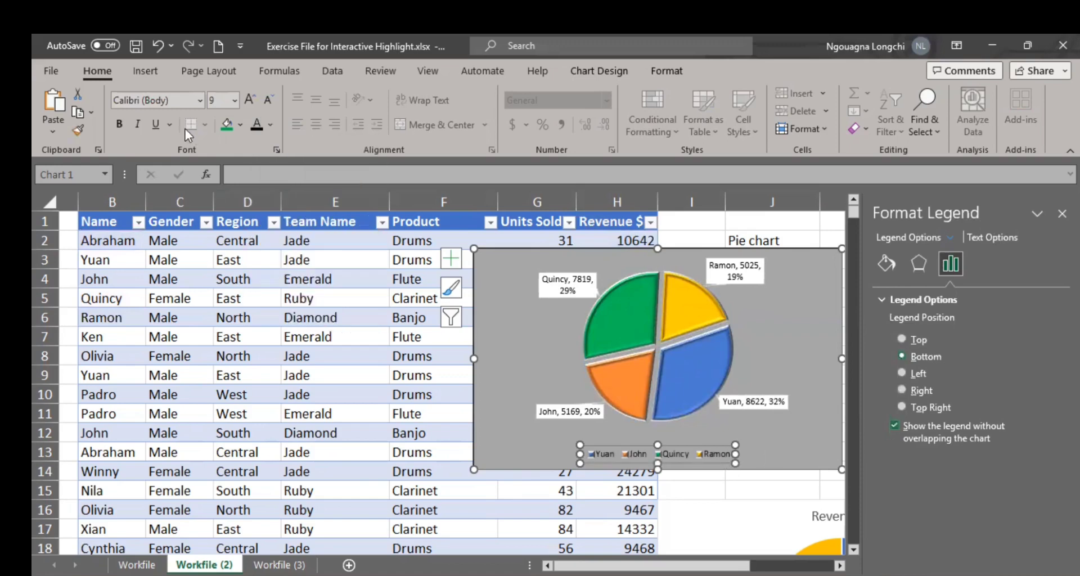
pyautogui.click(120, 124)
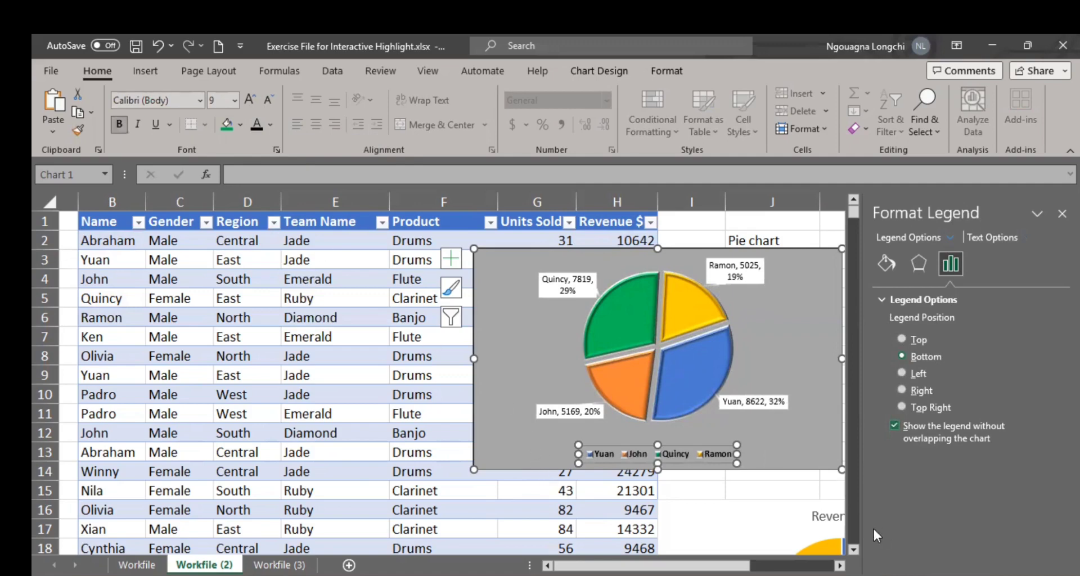
# Step: Close the formatting pane and move the grey pie chart off the table so the Units Sold and Revenue $ columns are uncovered
pyautogui.click(714, 501)
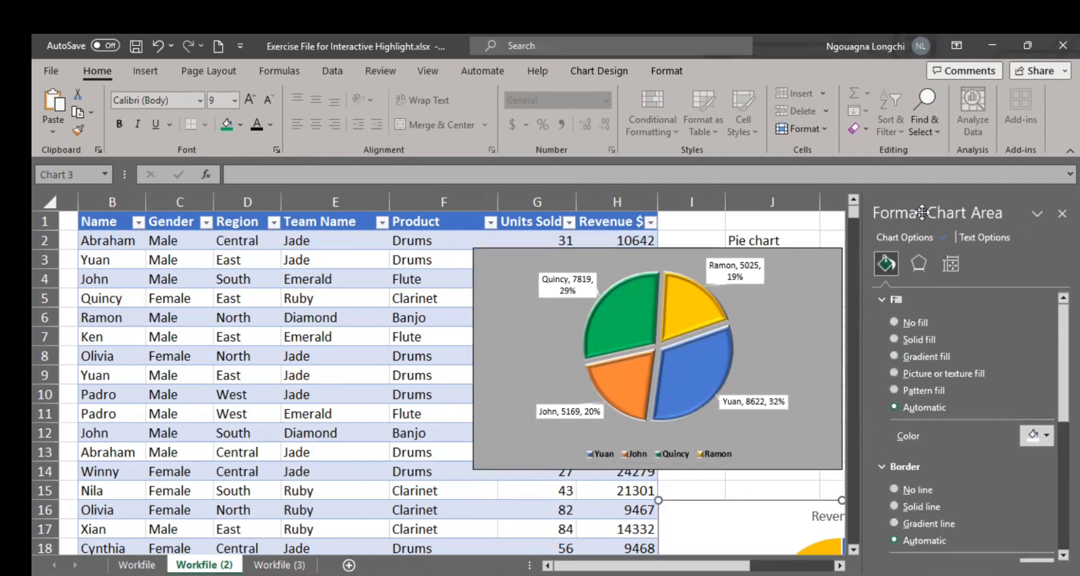
pyautogui.click(1062, 213)
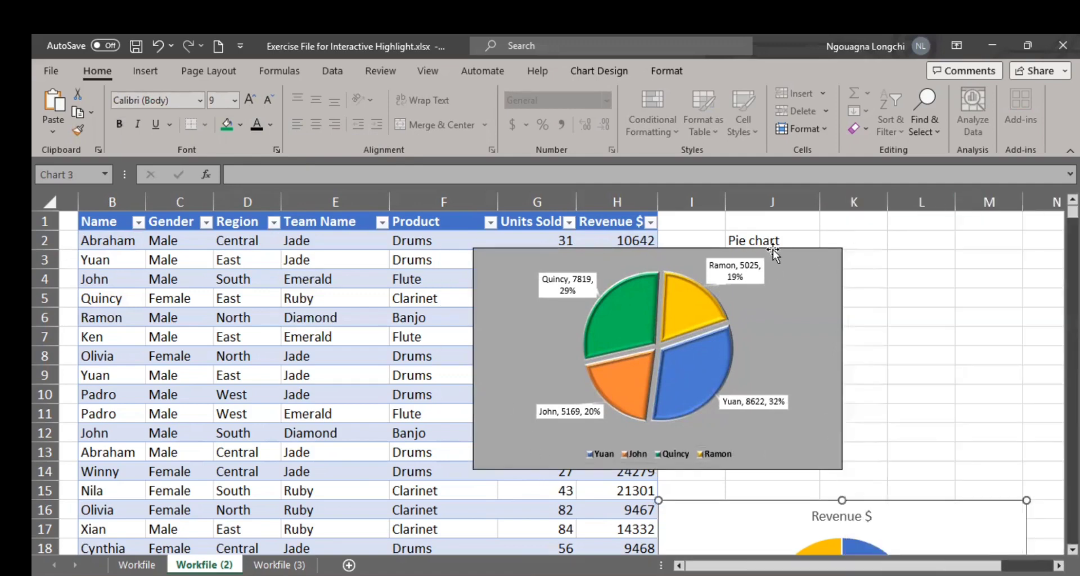
pyautogui.moveTo(773, 249); pyautogui.dragTo(955, 250)
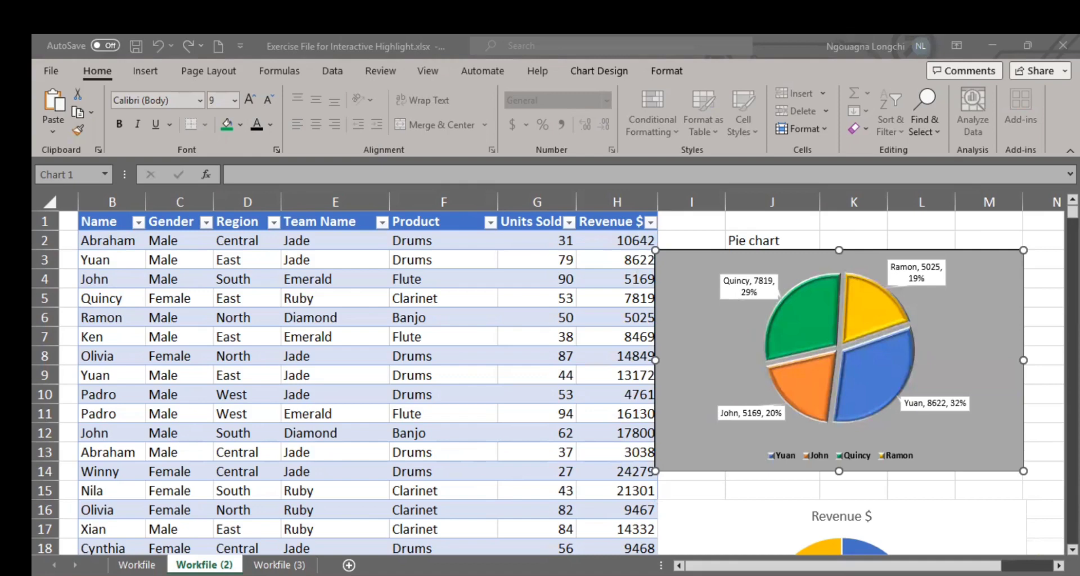
# Step: Move the grey pie chart beside the list of chart types in column J, with its upper edge at row 1, and select the lower pie chart
pyautogui.click(794, 351)
pyautogui.moveTo(781, 248); pyautogui.dragTo(937, 206)
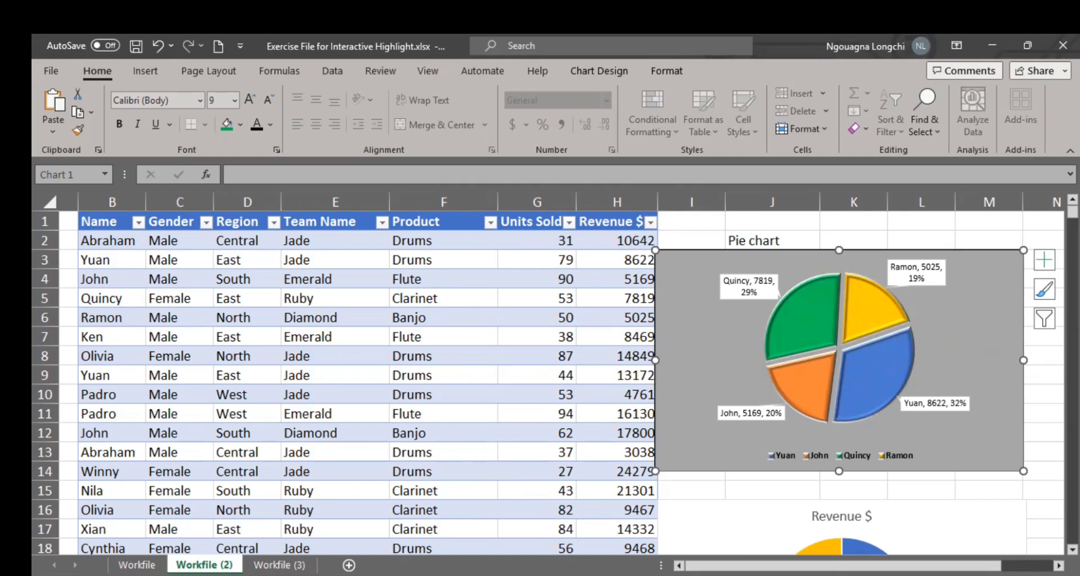
pyautogui.hscroll(-1, 408, 309)
pyautogui.hscroll(2, 409, 309)
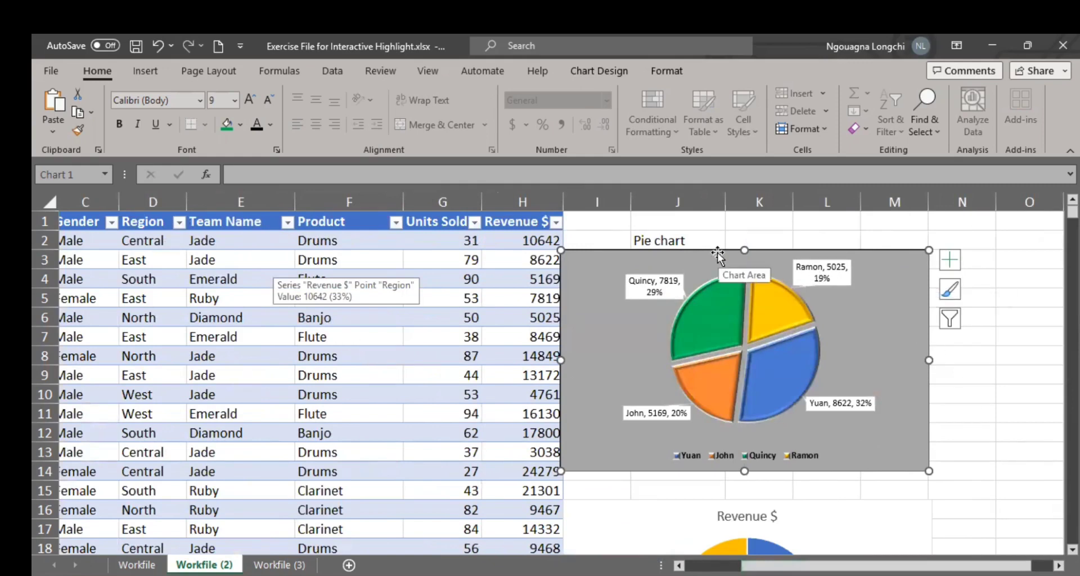
pyautogui.moveTo(726, 255)
pyautogui.mouseDown()
pyautogui.moveTo(872, 271)
pyautogui.moveTo(878, 225)
pyautogui.mouseUp()
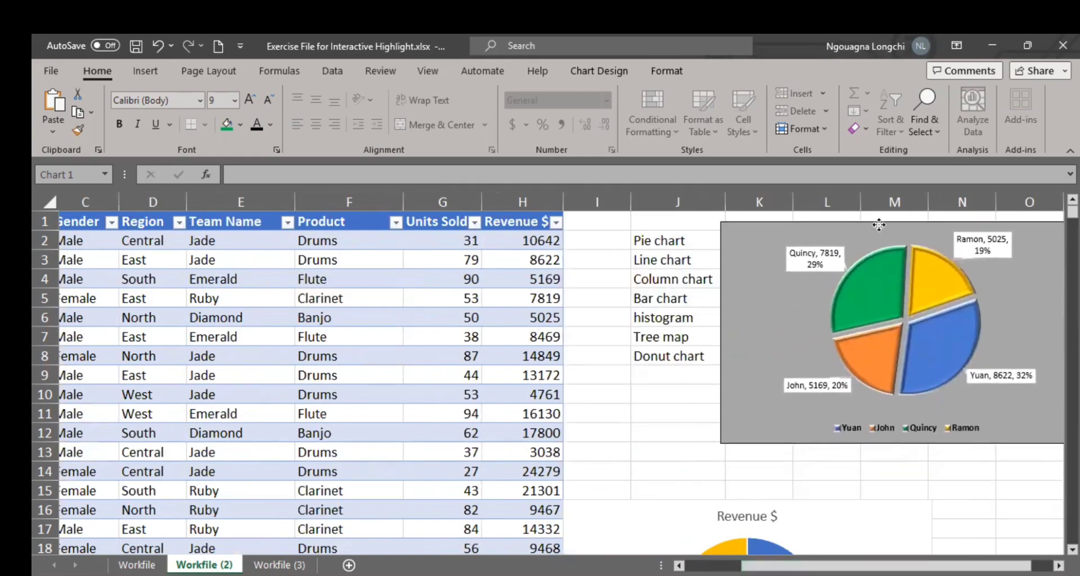
pyautogui.click(856, 501)
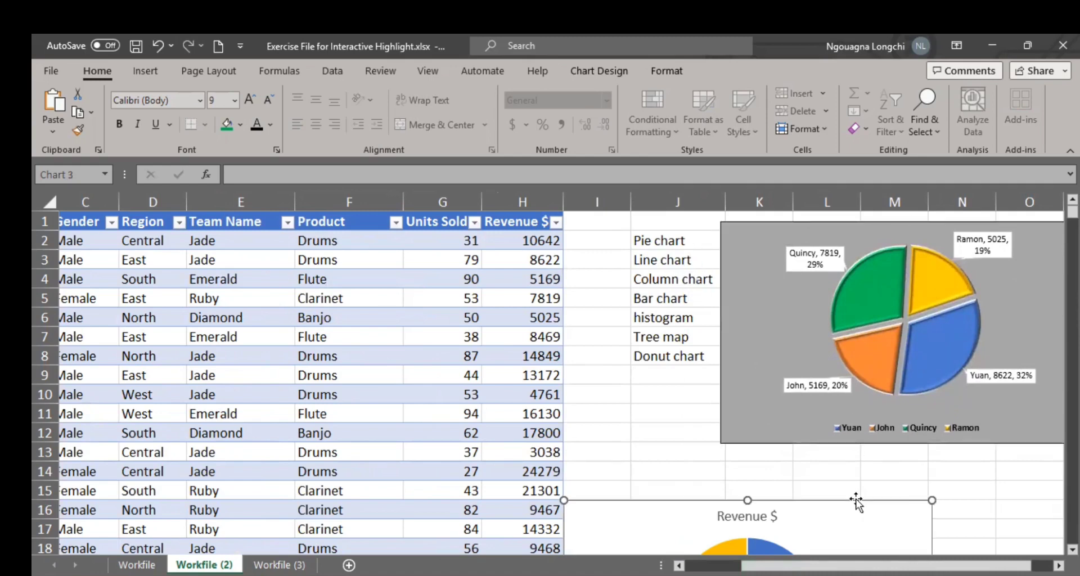
# Step: Delete the lower Revenue $ pie chart, keeping only the grey pie chart on the sheet
pyautogui.press('Delete')
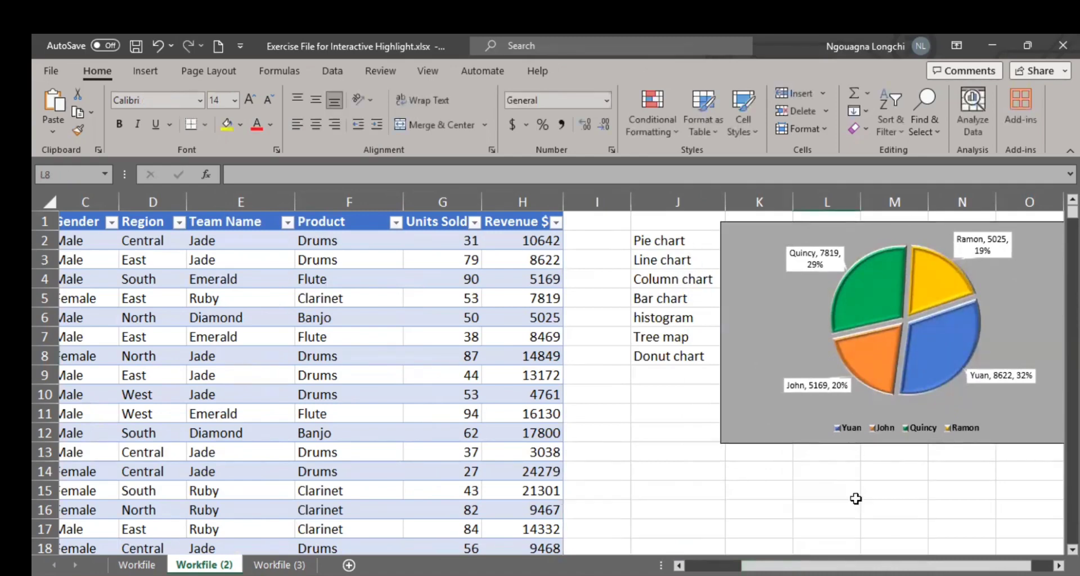
pyautogui.scroll(-2, 524, 400)
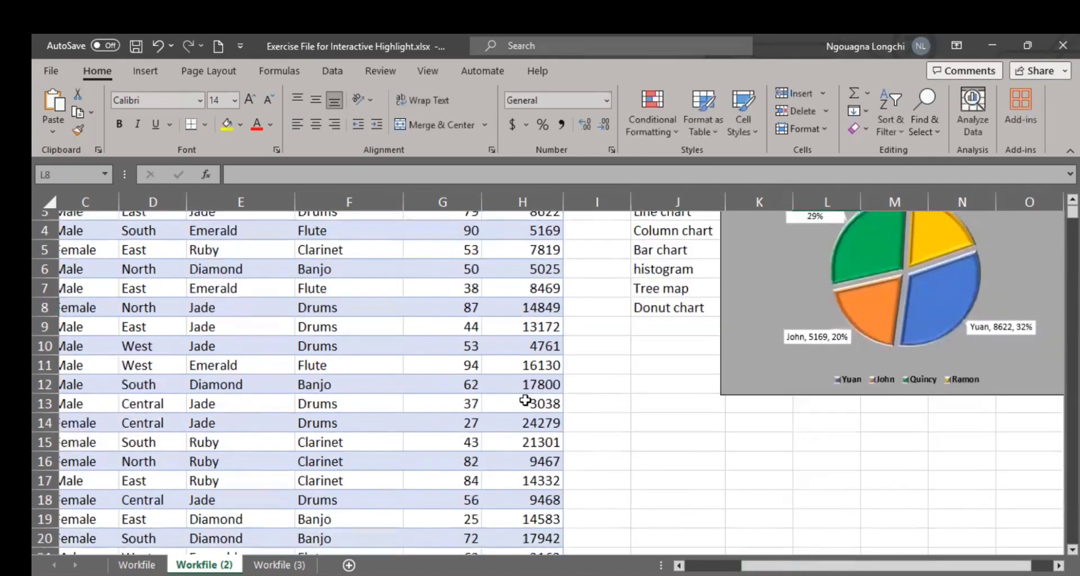
pyautogui.scroll(2, 525, 400)
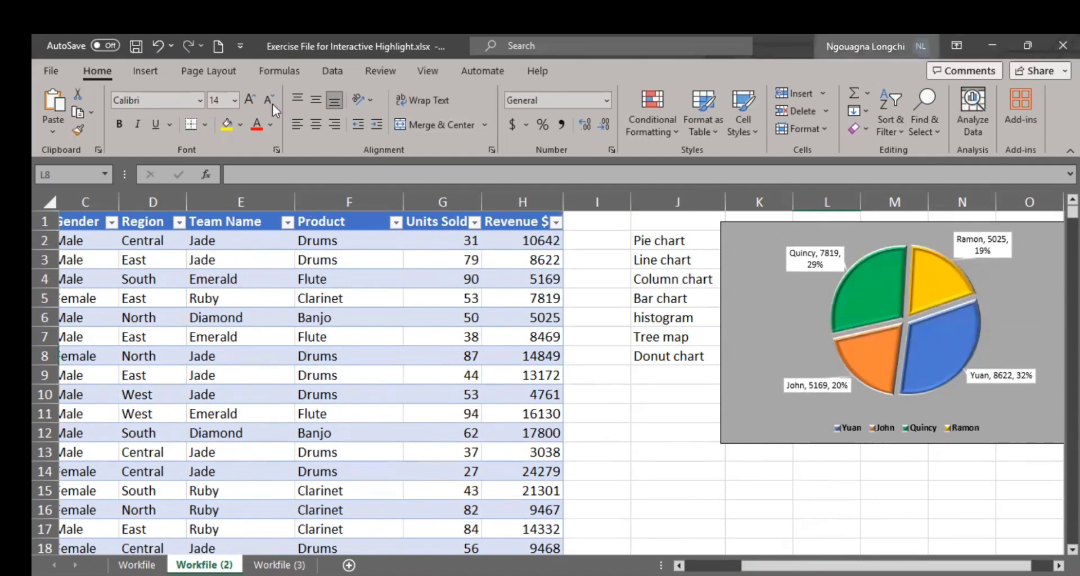
# Step: Replace the text in cell A1 with the heading Date
pyautogui.moveTo(886, 565); pyautogui.dragTo(827, 565)
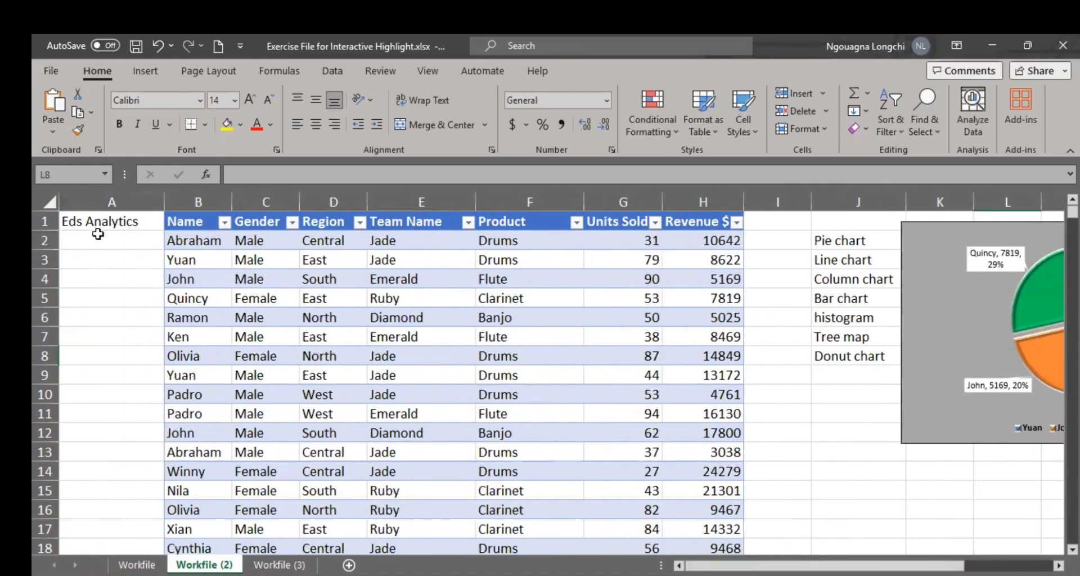
pyautogui.click(98, 219)
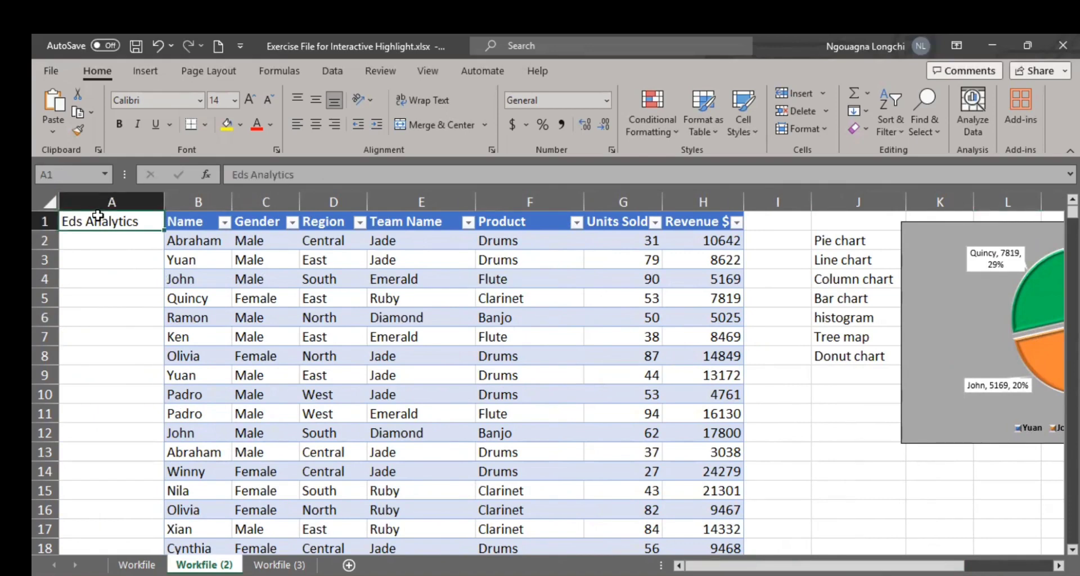
pyautogui.write('Date')
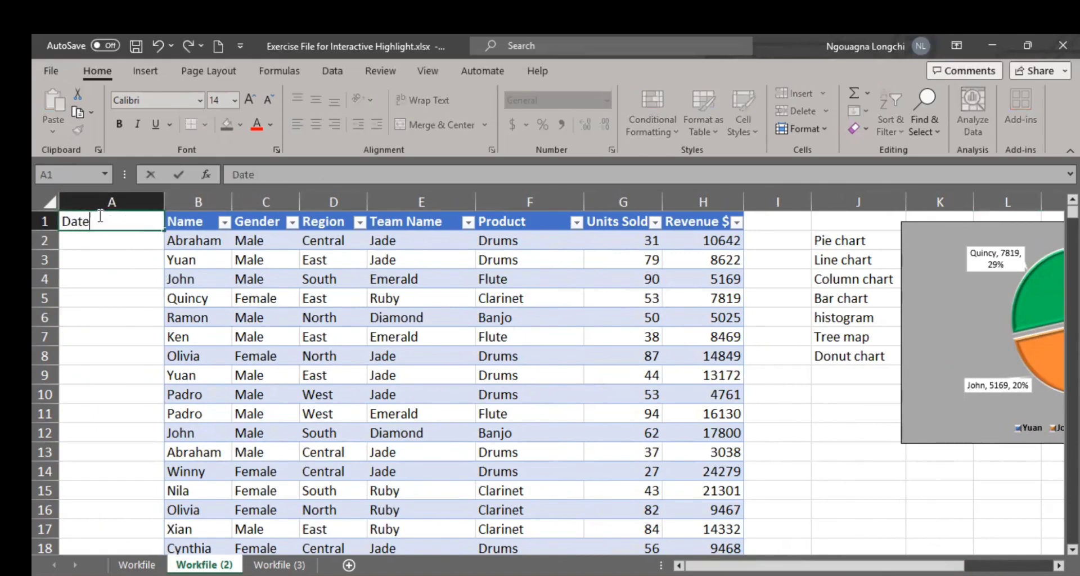
# Step: Enter the formula =TODAY() in cell A2 under the Date heading
pyautogui.click(140, 239)
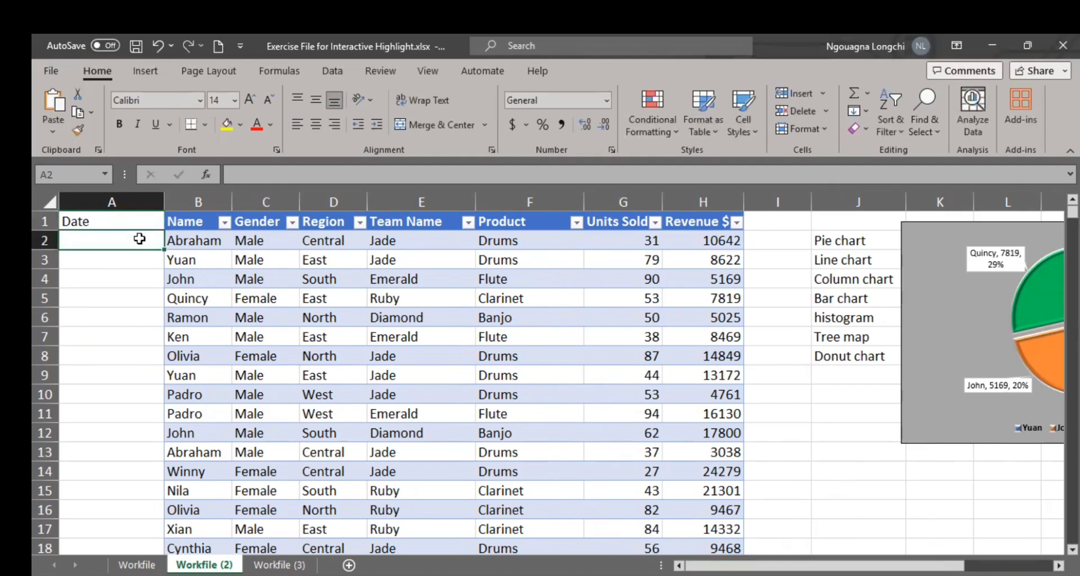
pyautogui.write('=d')
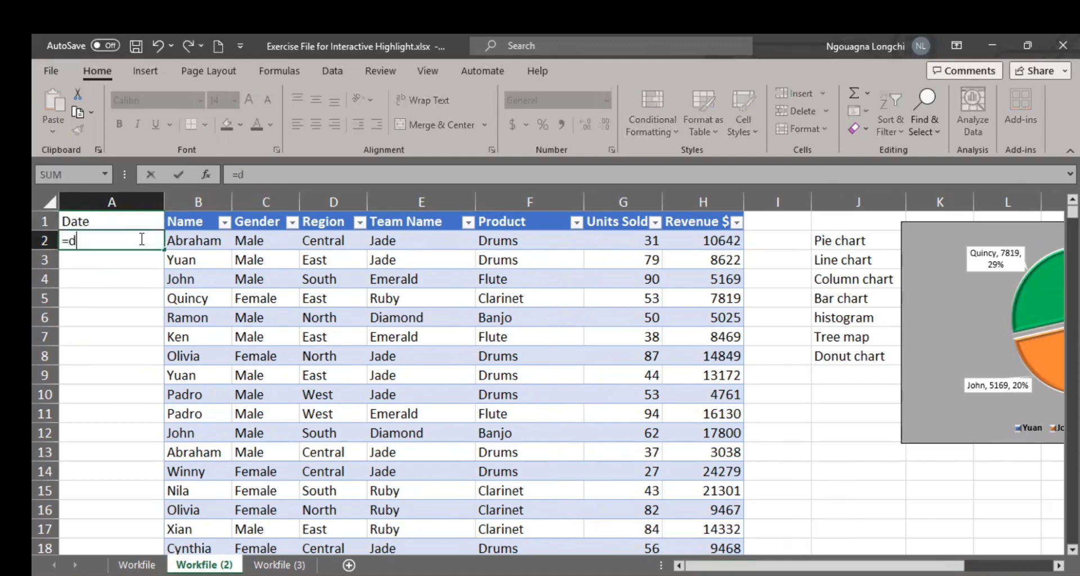
pyautogui.write('a')
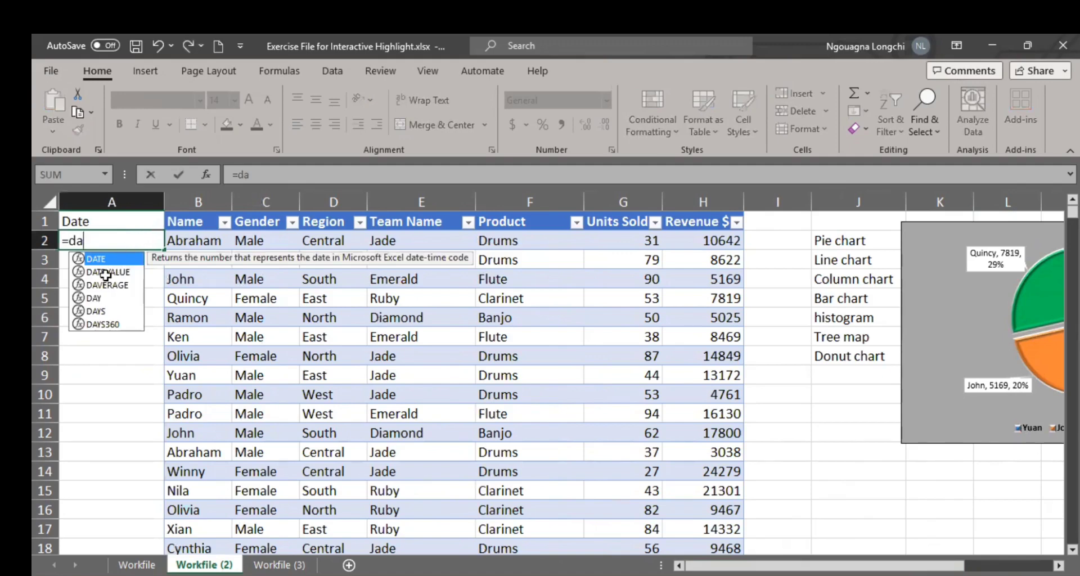
pyautogui.press('BackSpace')
pyautogui.press('BackSpace')
pyautogui.write('to')
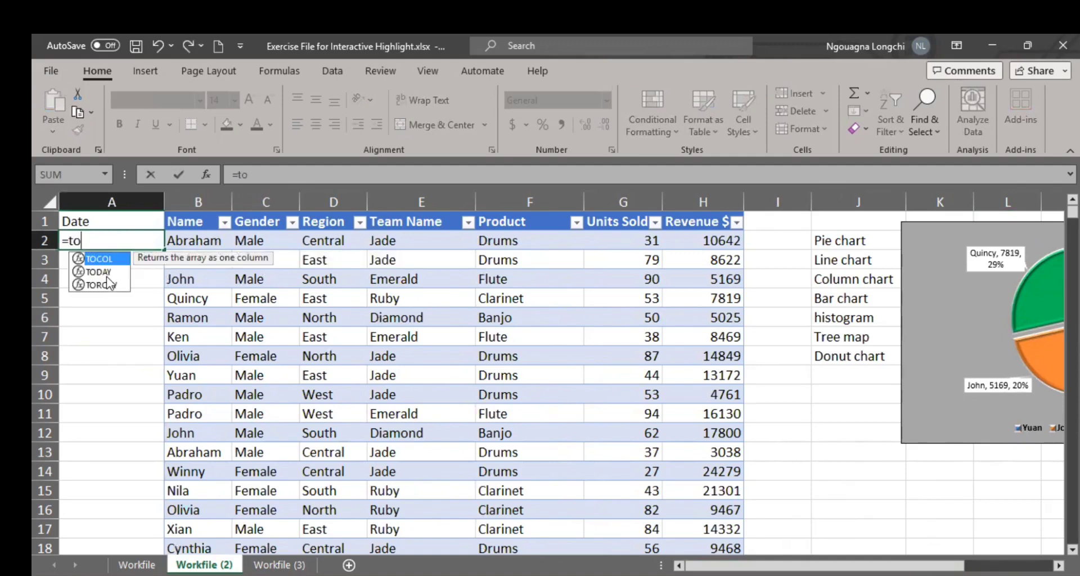
pyautogui.click(106, 276)
pyautogui.doubleClick(106, 273)
pyautogui.write(')')
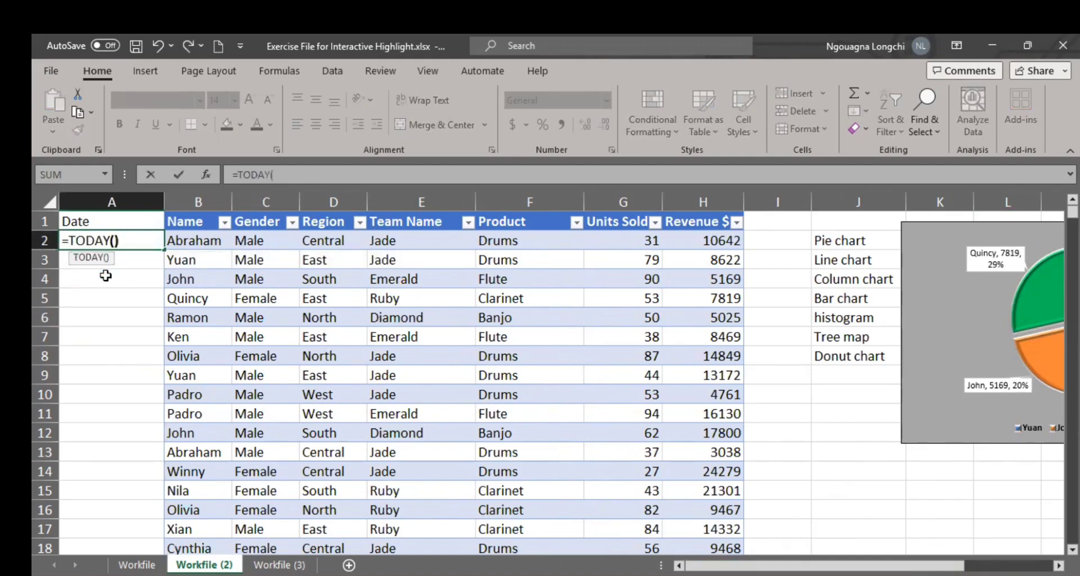
pyautogui.press('Return')
# Step: Fill the =TODAY() formula from cell A2 down to A5
pyautogui.click(112, 238)
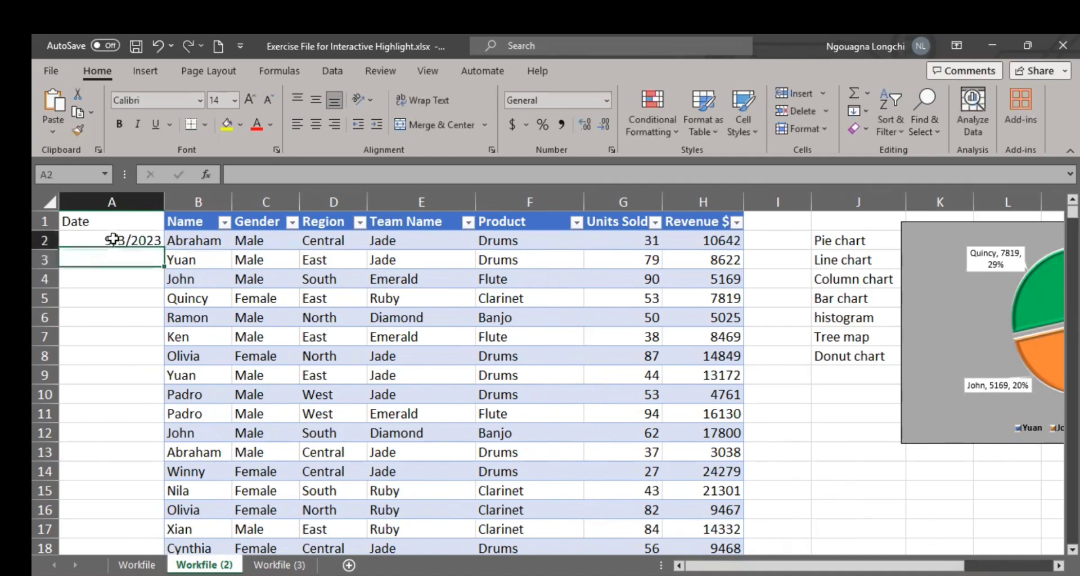
pyautogui.click(166, 254)
pyautogui.click(140, 244)
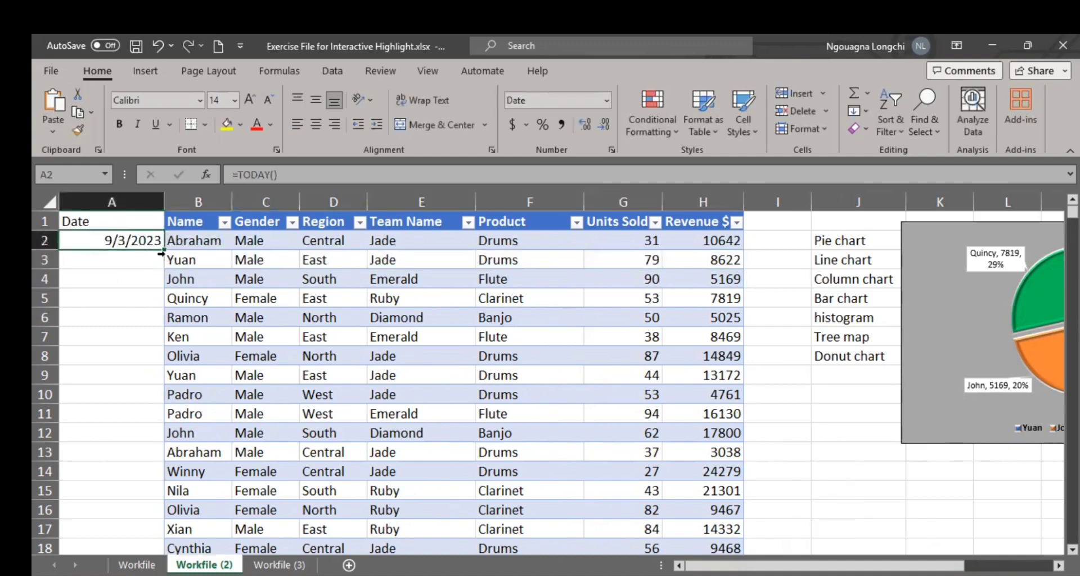
pyautogui.moveTo(163, 250); pyautogui.dragTo(153, 311)
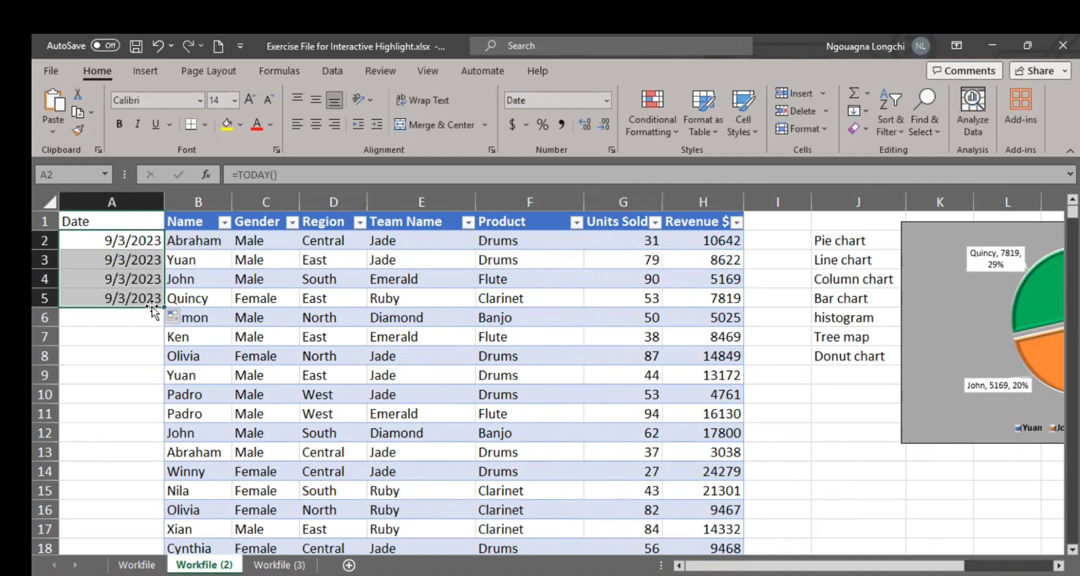
# Step: Change the formula in cell A3 to =TODAY()+5
pyautogui.click(110, 257)
pyautogui.click(125, 241)
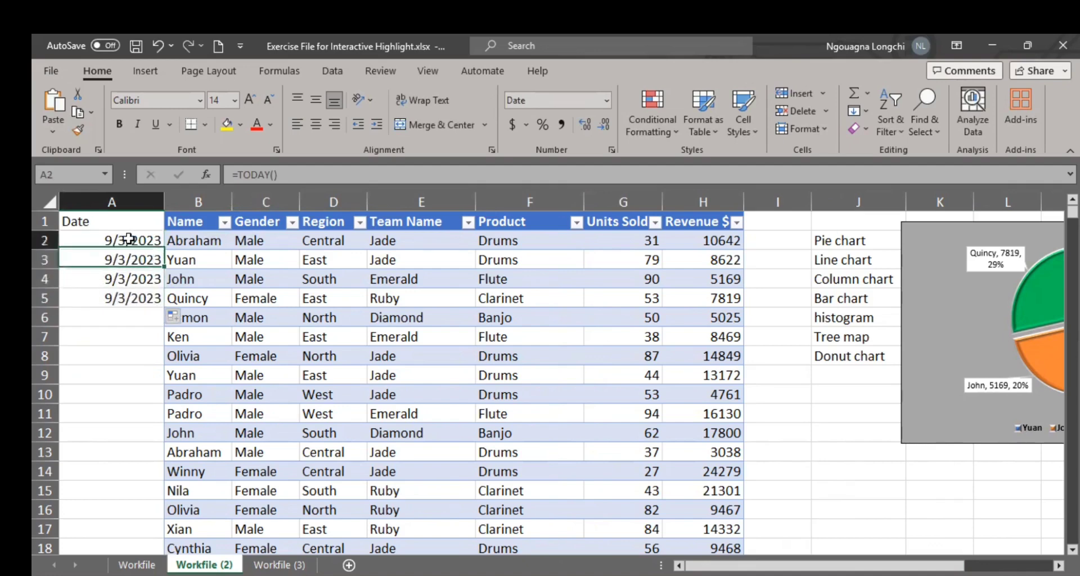
pyautogui.click(130, 257)
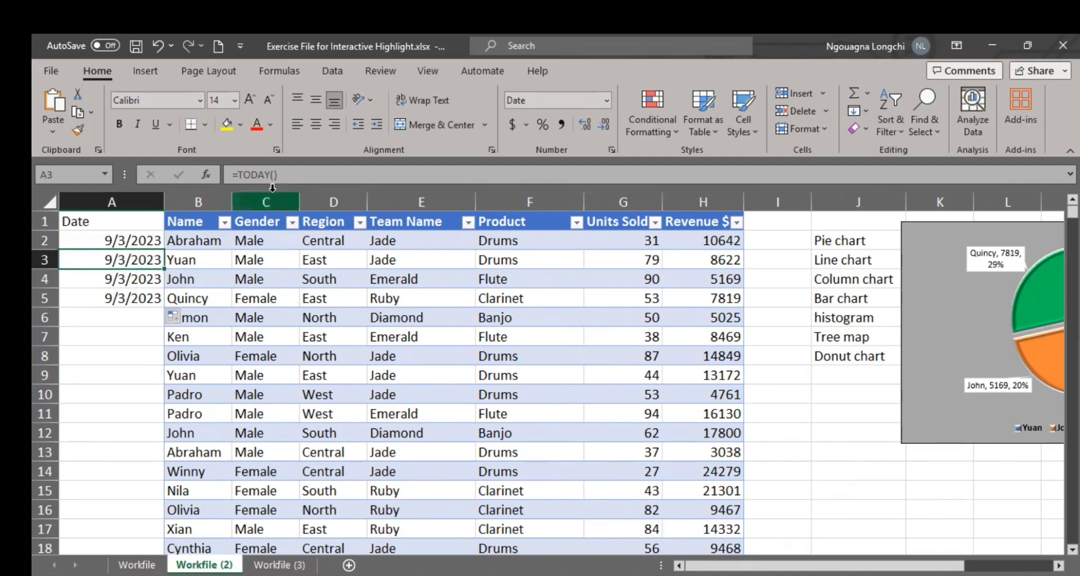
pyautogui.click(286, 176)
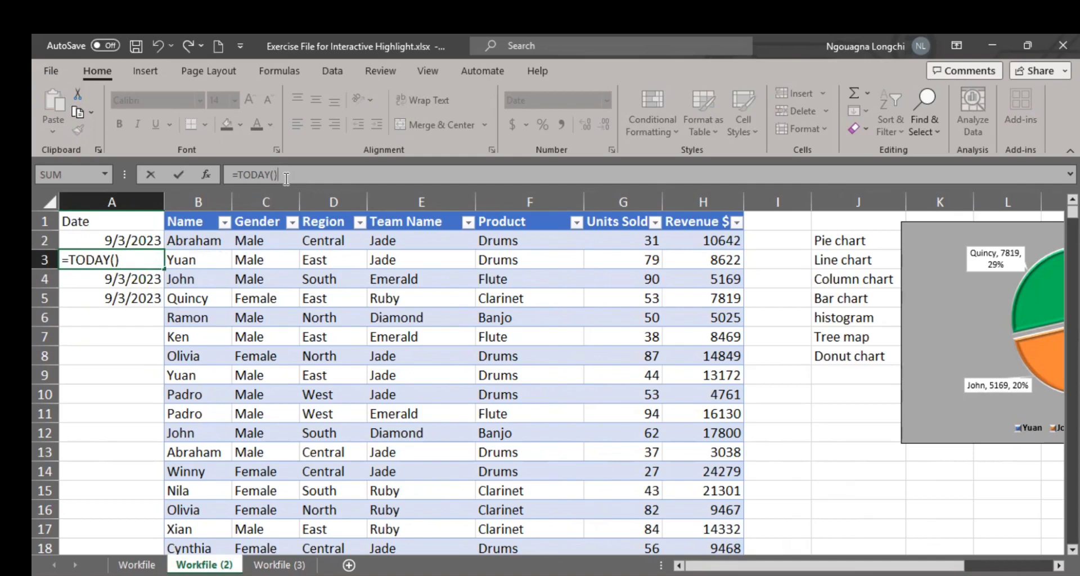
pyautogui.write('+5')
pyautogui.press('Return')
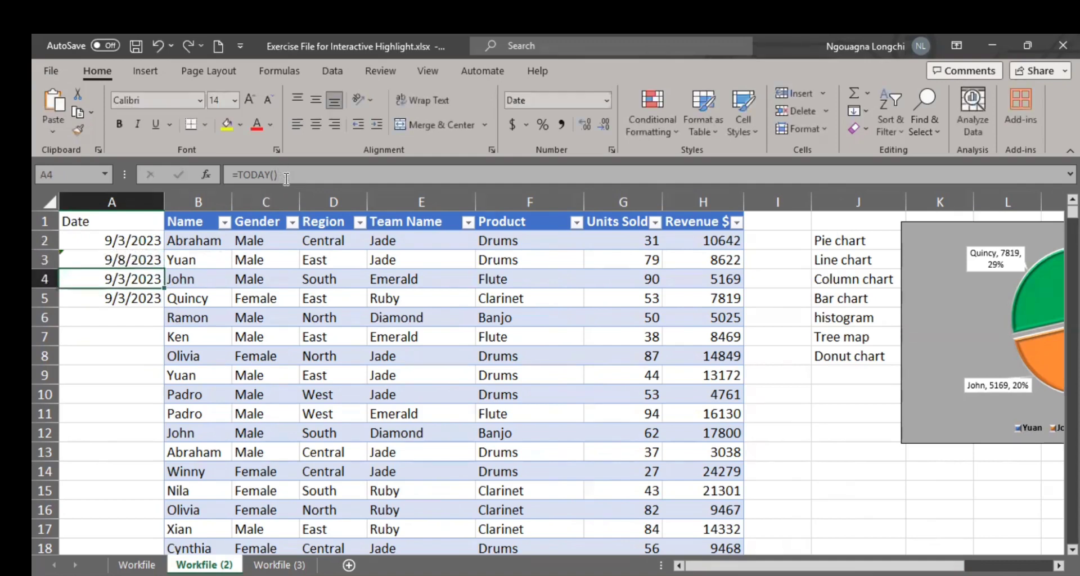
# Step: Replace the formula in cell A2 with =RANDBETWEEN(J12,J13), using cells J12 and J13 as the lower and upper limits
pyautogui.click(159, 256)
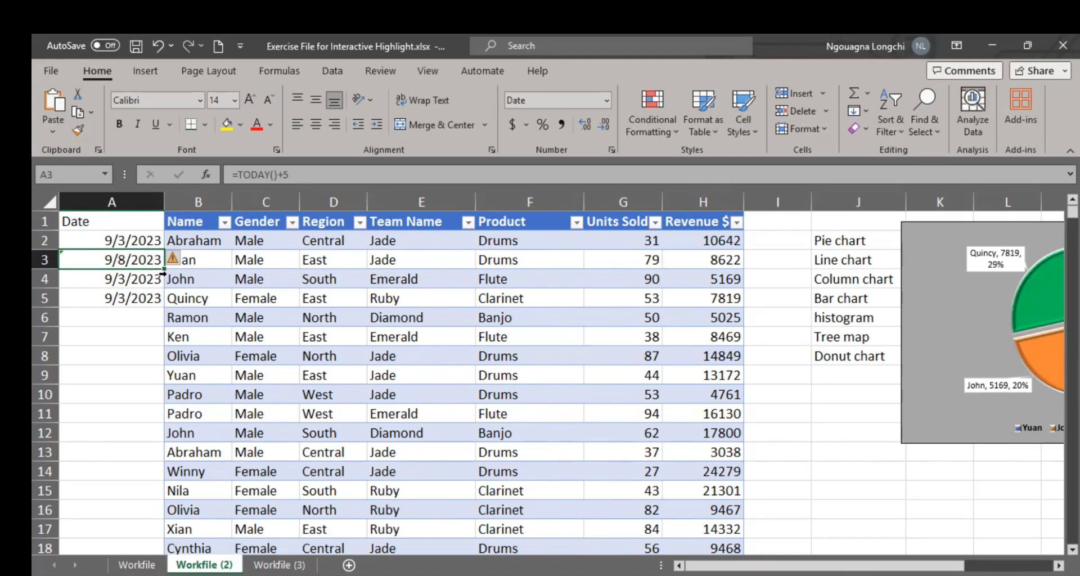
pyautogui.click(111, 240)
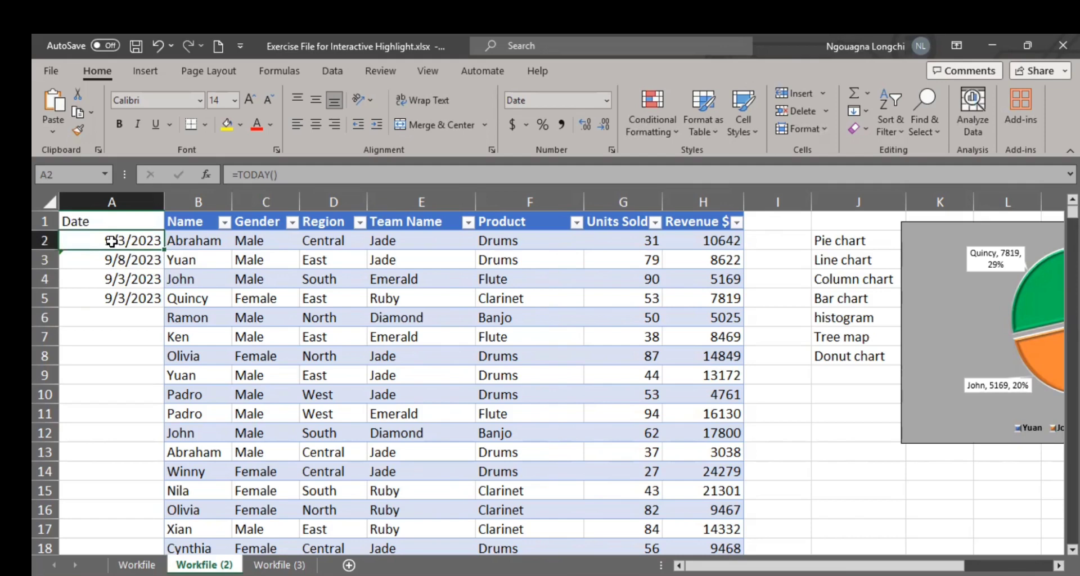
pyautogui.write('=')
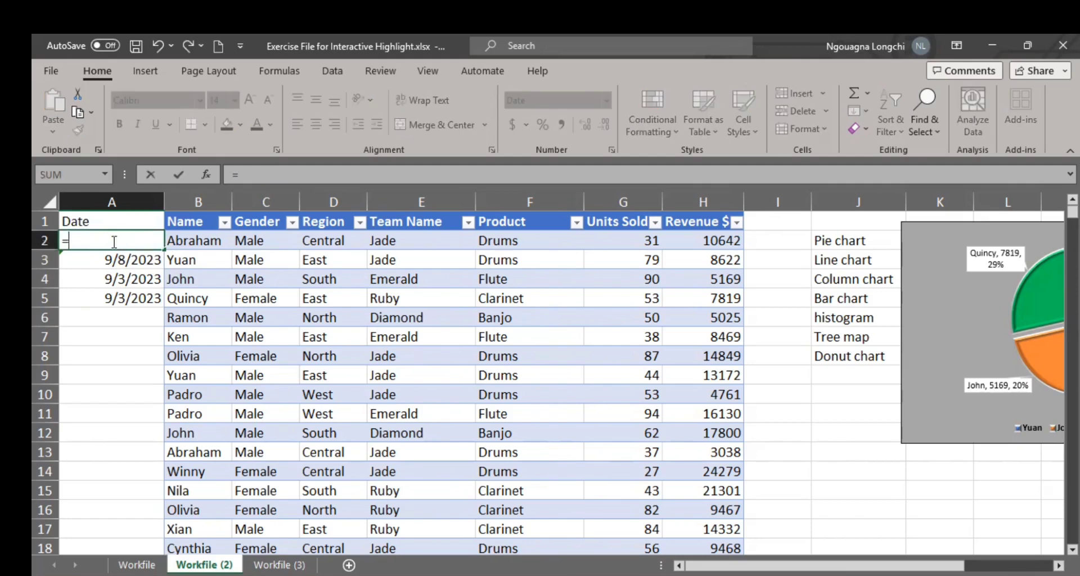
pyautogui.write('f')
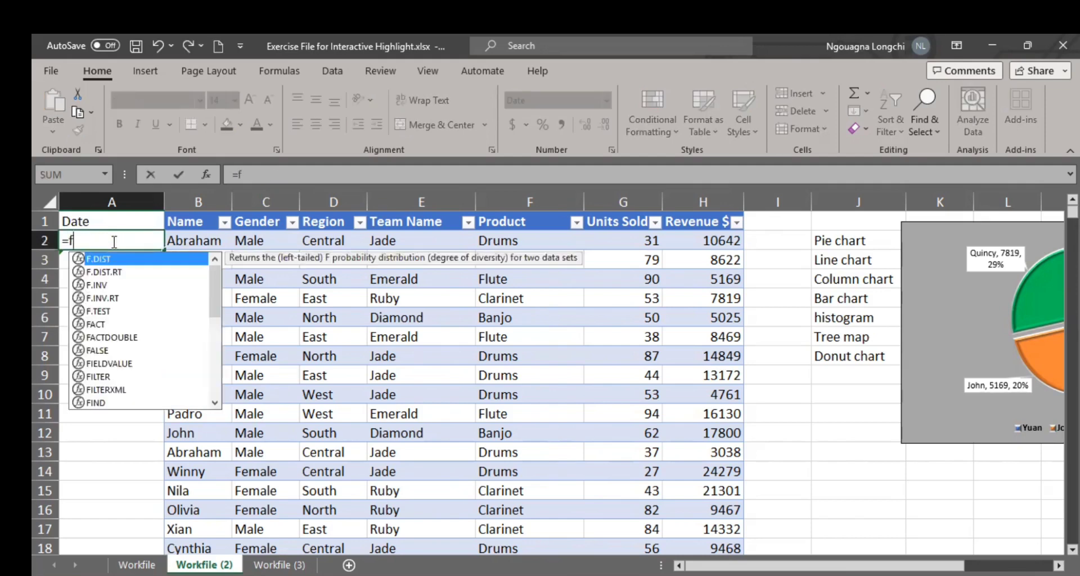
pyautogui.press('BackSpace')
pyautogui.write('ran')
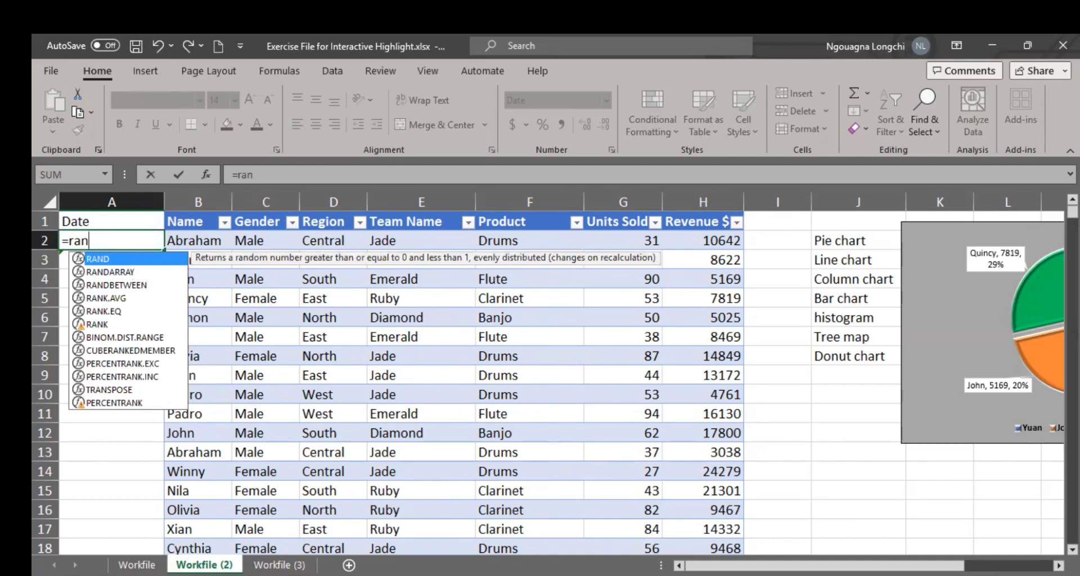
pyautogui.press('Escape')
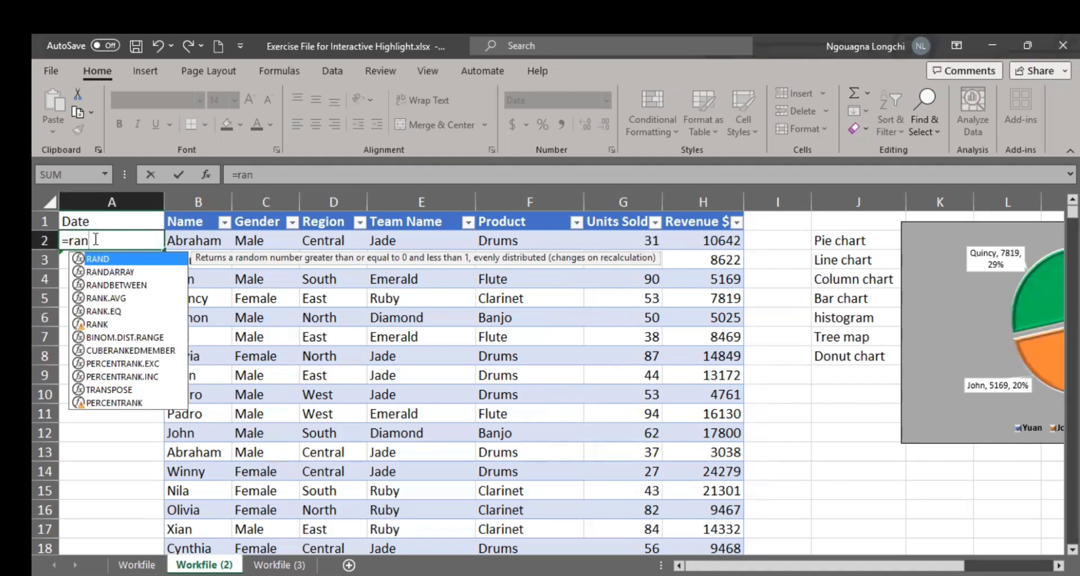
pyautogui.doubleClick(133, 281)
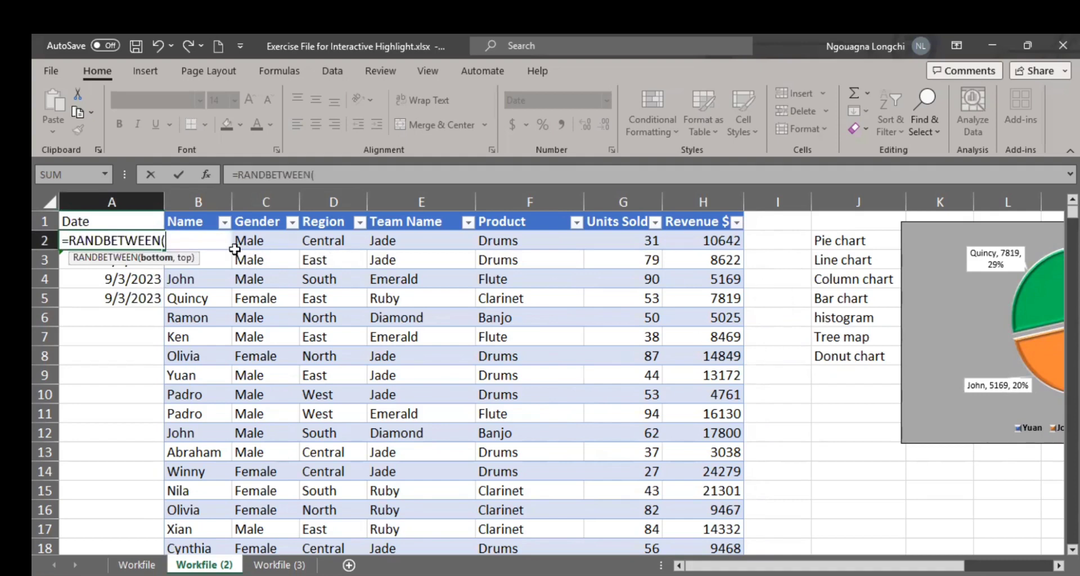
pyautogui.click(852, 440)
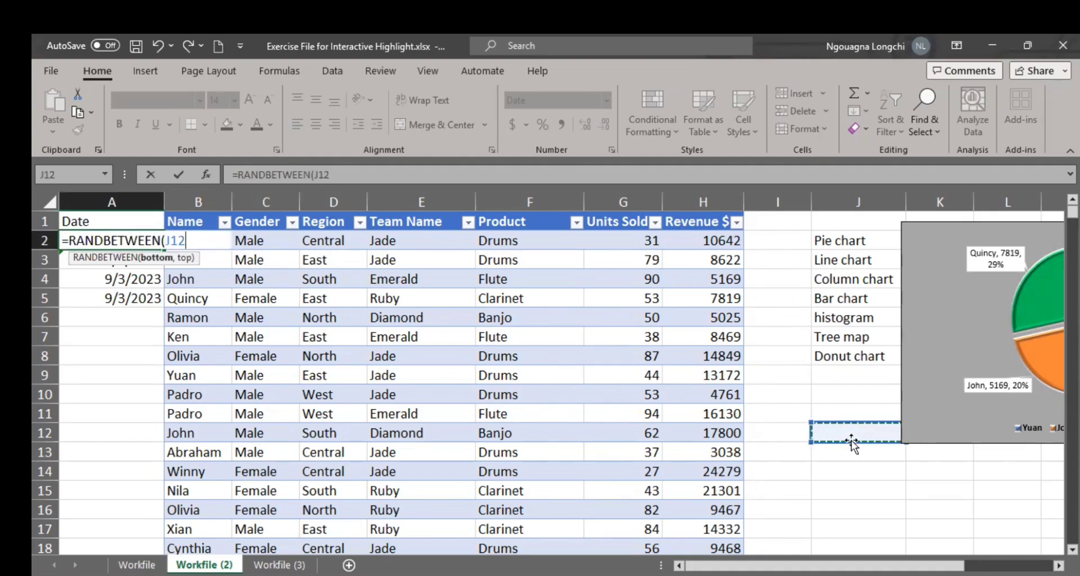
pyautogui.write(',')
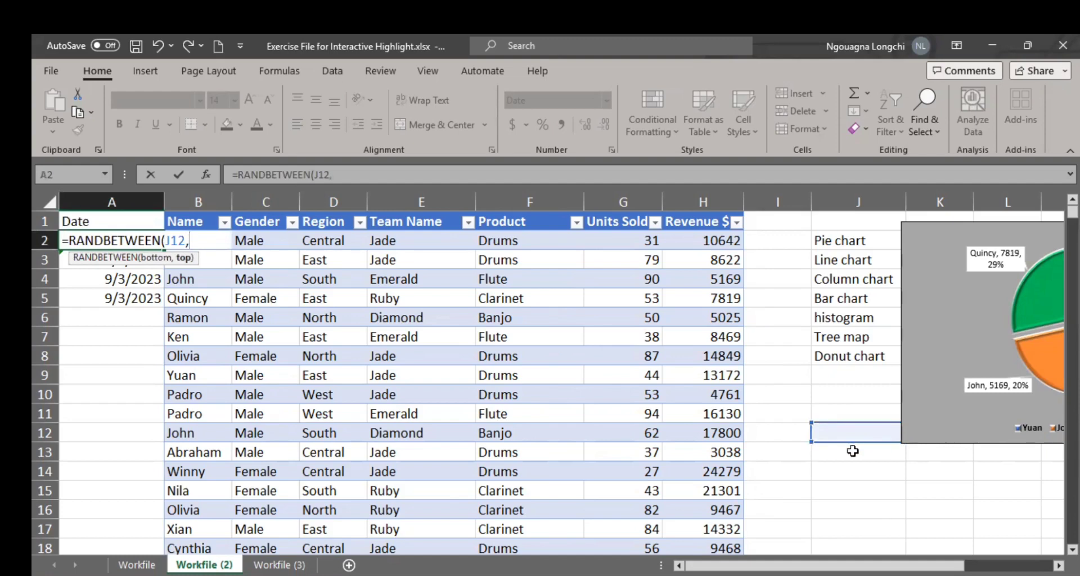
pyautogui.click(852, 451)
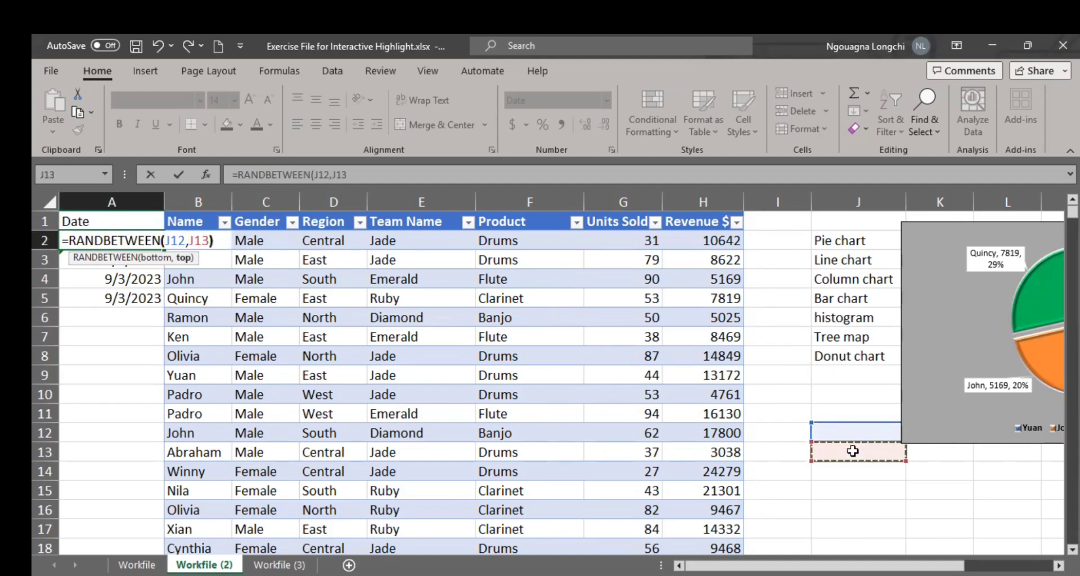
pyautogui.write(')')
# Step: Enter the date 7/1/2023 in cell J12 as the lower limit for the random dates
pyautogui.click(868, 432)
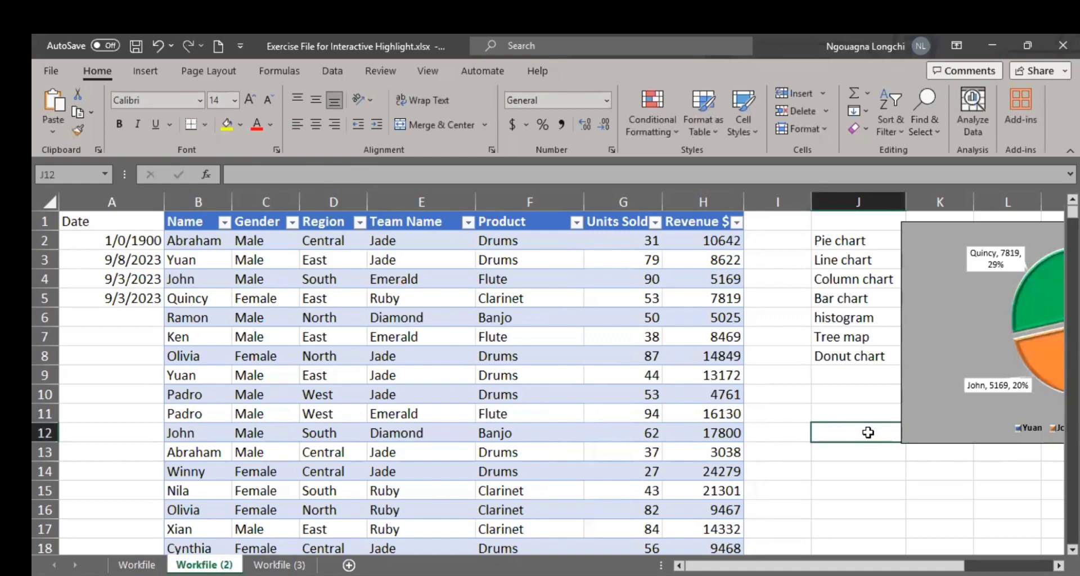
pyautogui.write('6')
pyautogui.press('BackSpace')
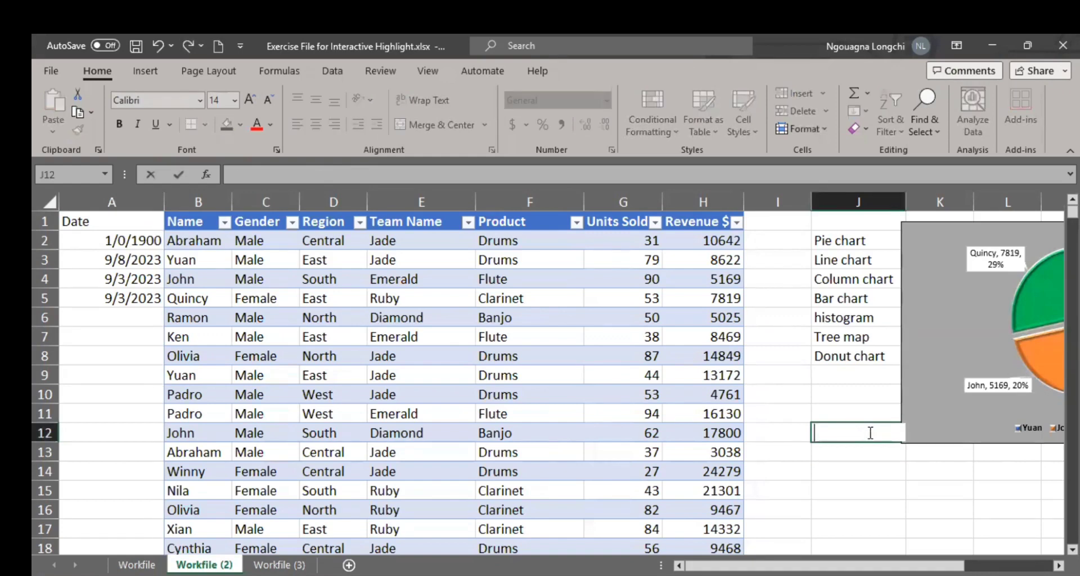
pyautogui.write('7/1/2023')
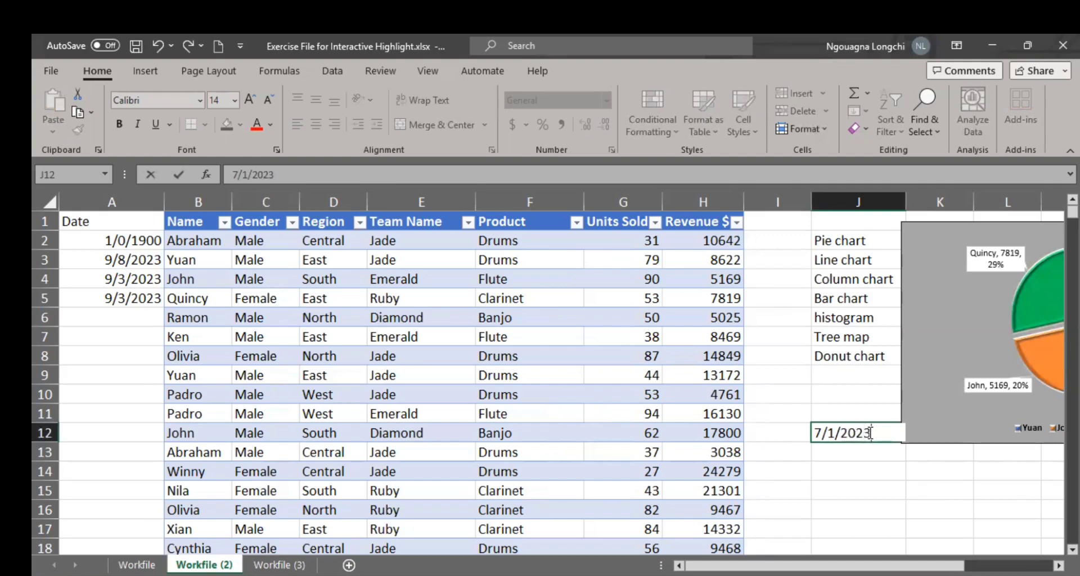
pyautogui.press('Return')
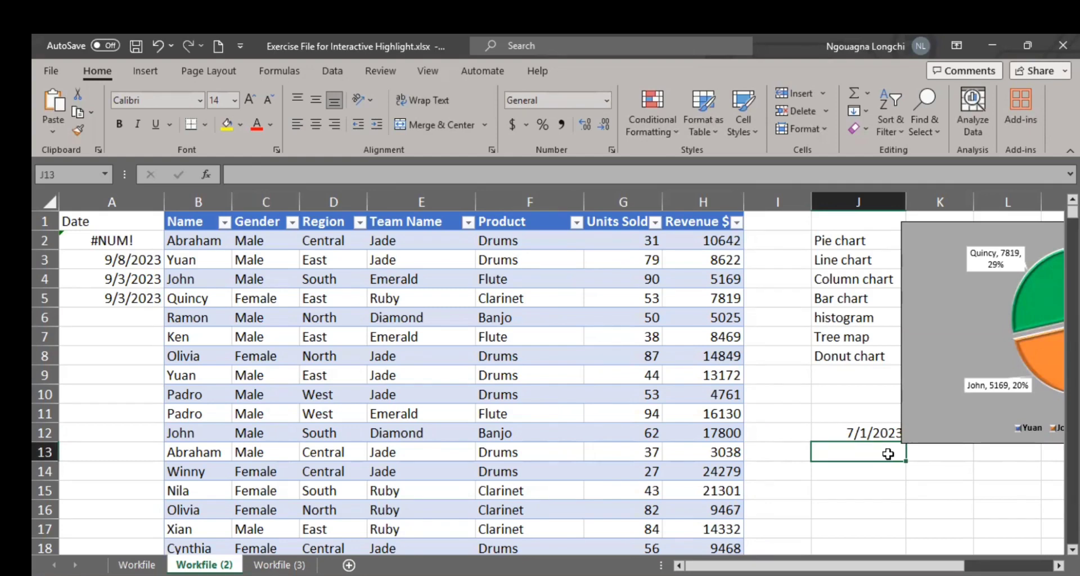
# Step: Change the lower limit date in cell J12 to 1/1/2023
pyautogui.doubleClick(888, 454)
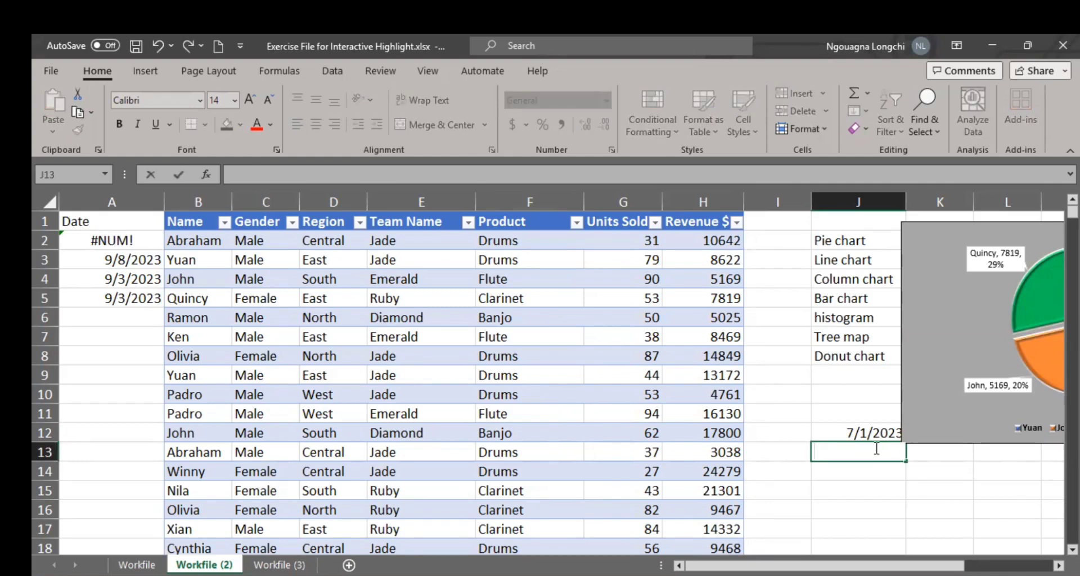
pyautogui.click(853, 432)
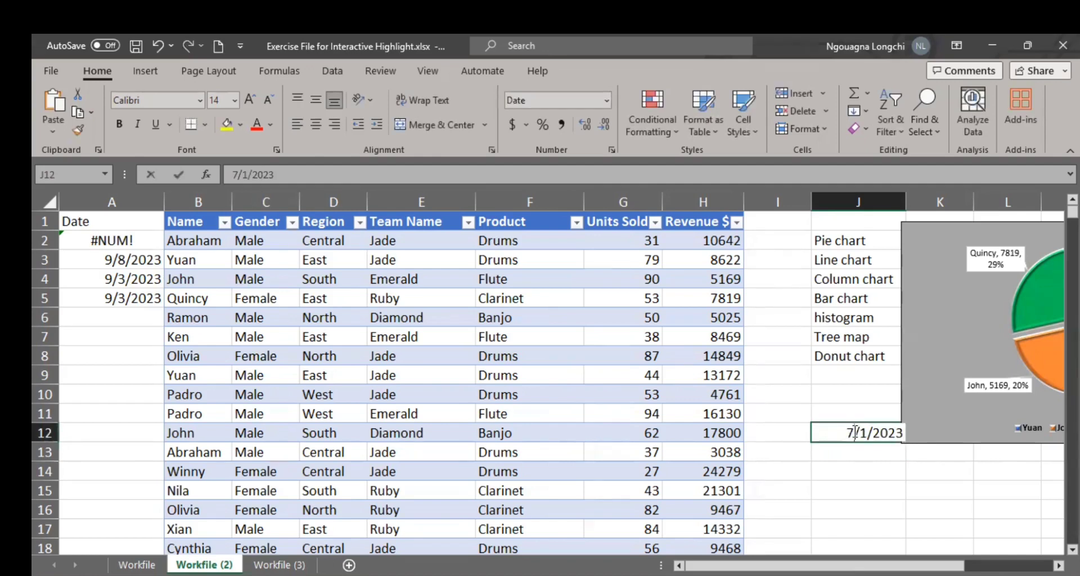
pyautogui.doubleClick(854, 432)
pyautogui.press('BackSpace')
pyautogui.write('1')
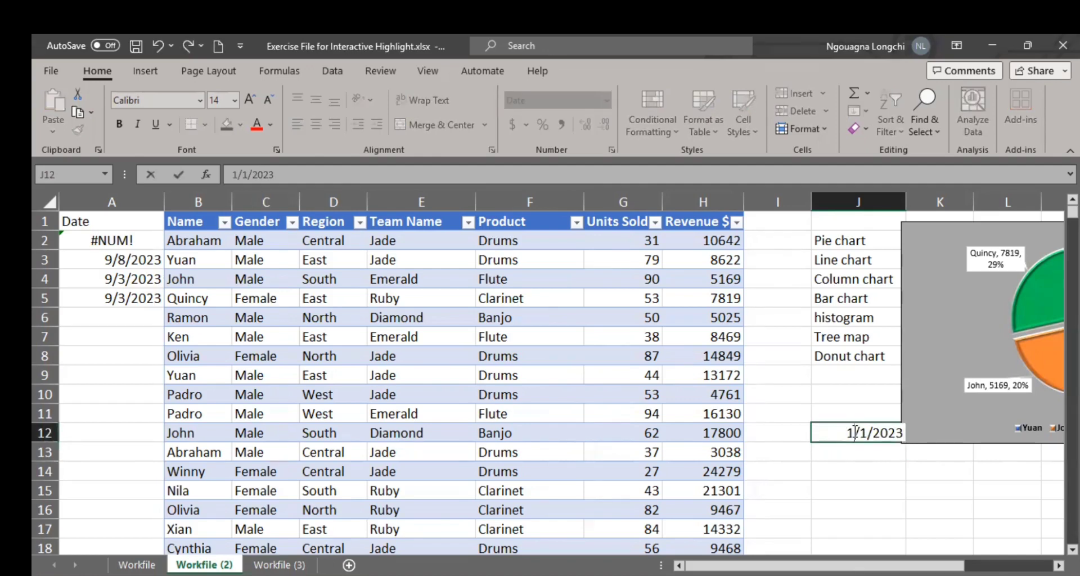
pyautogui.press('Return')
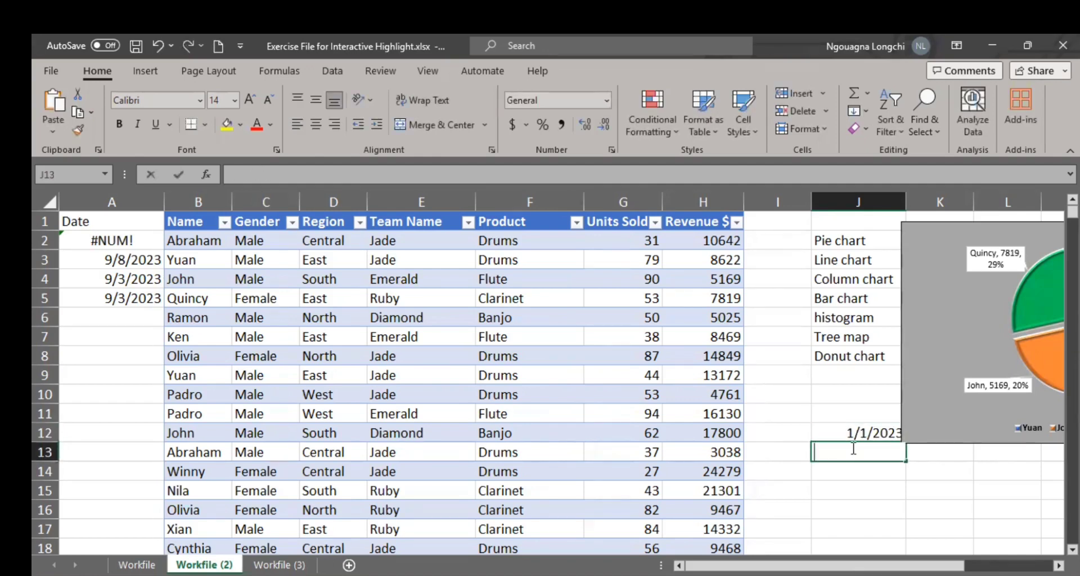
# Step: Enter the date 6/30/2023 in cell J13 as the upper limit for the random dates
pyautogui.write('6/30')
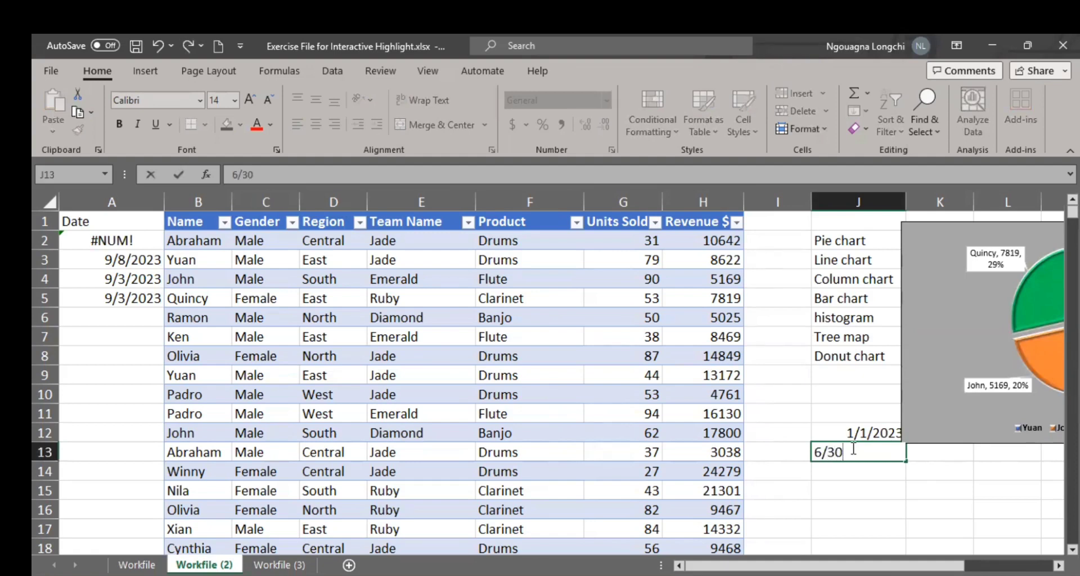
pyautogui.write('/2023')
pyautogui.press('Return')
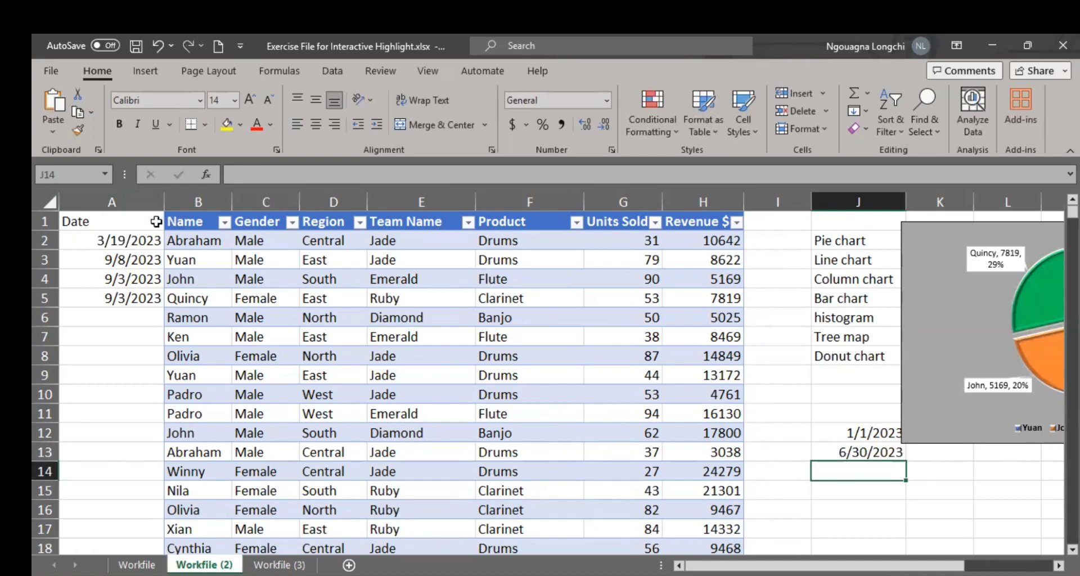
# Step: Fill the =RANDBETWEEN(J12,J13) formula from cell A2 down the Date column to the table's last row, 3740
pyautogui.click(146, 243)
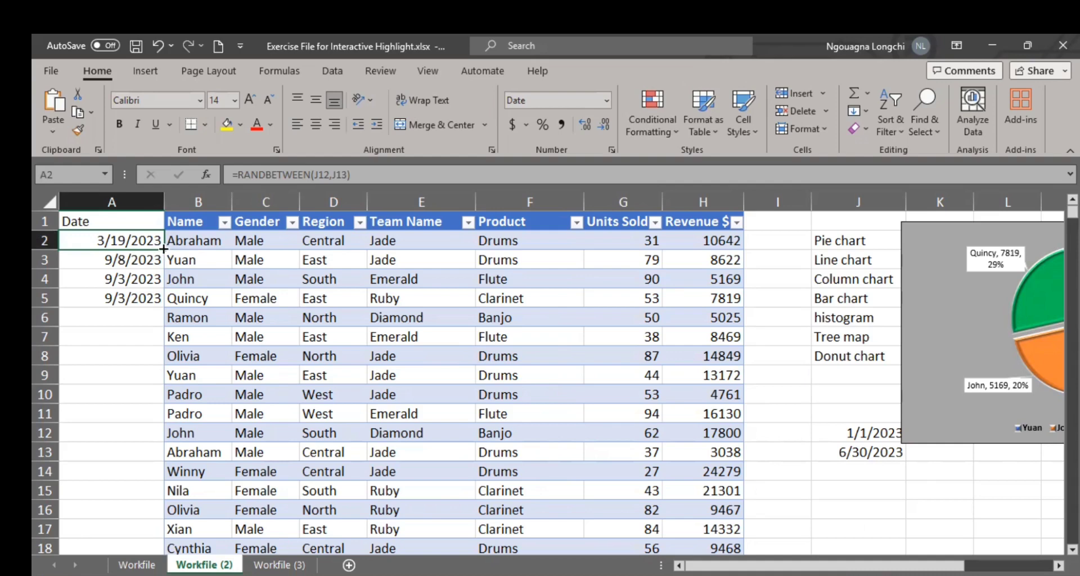
pyautogui.moveTo(162, 249); pyautogui.dragTo(142, 386)
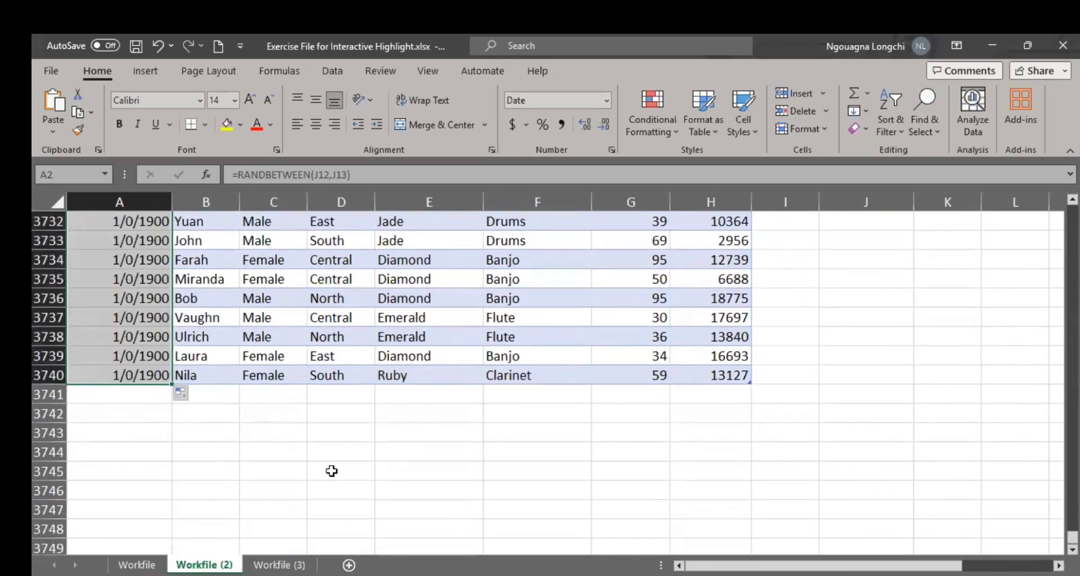
pyautogui.scroll(20, 241, 357)
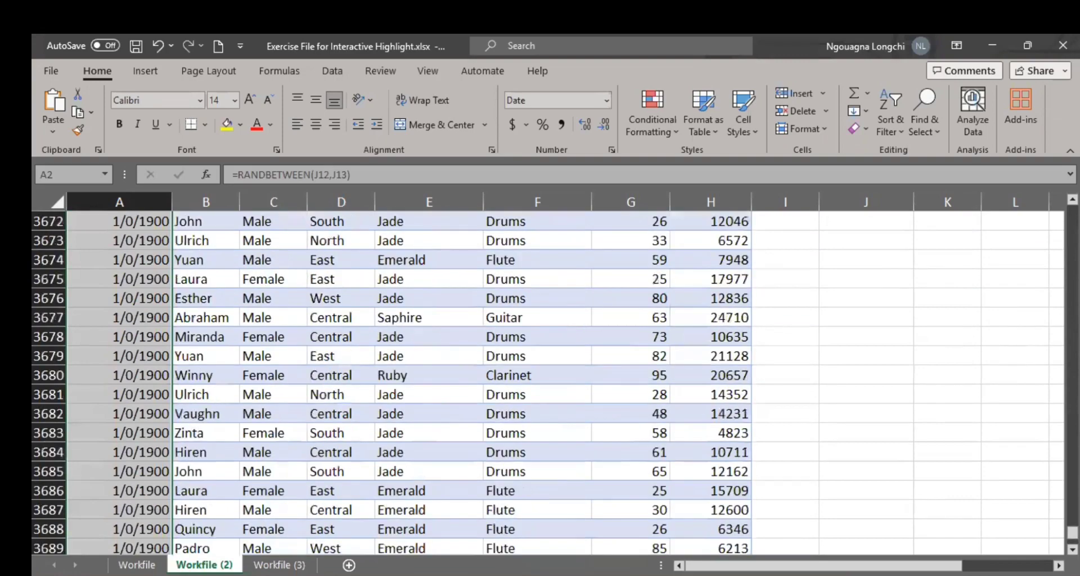
pyautogui.scroll(20, 149, 314)
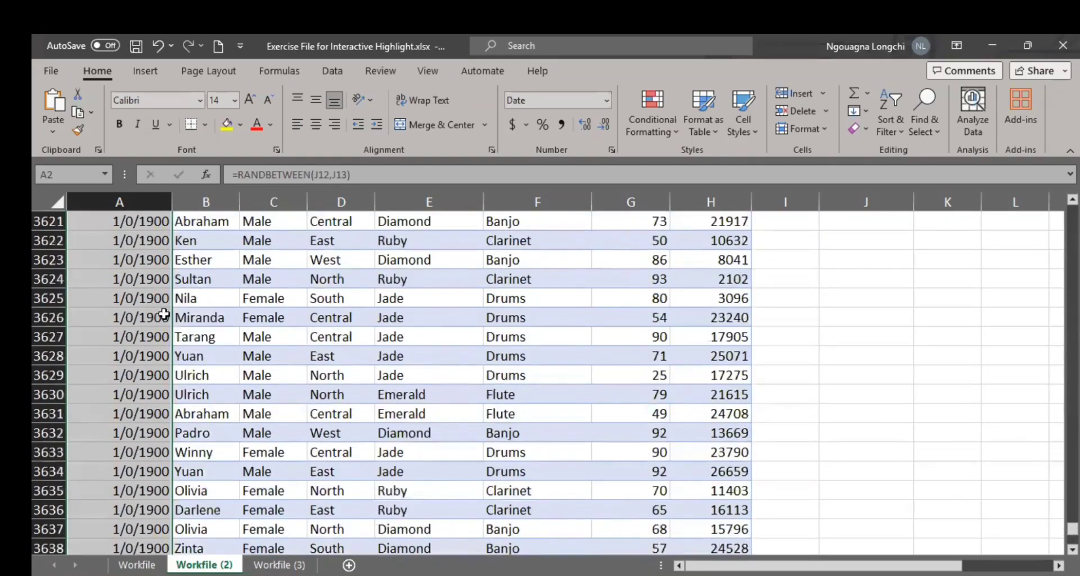
pyautogui.moveTo(1072, 524); pyautogui.dragTo(1072, 210)
pyautogui.click(128, 298)
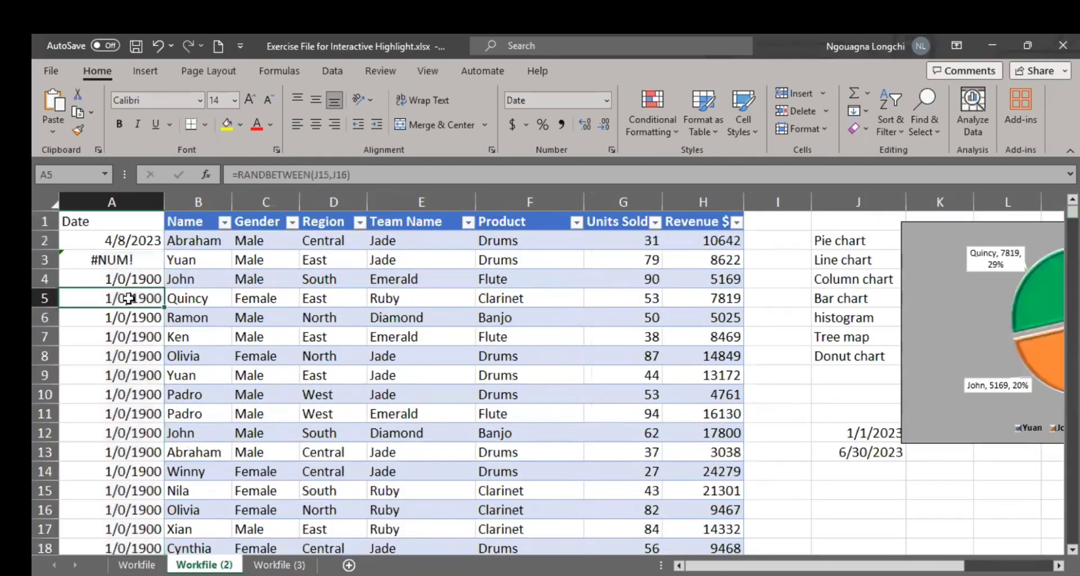
pyautogui.click(136, 243)
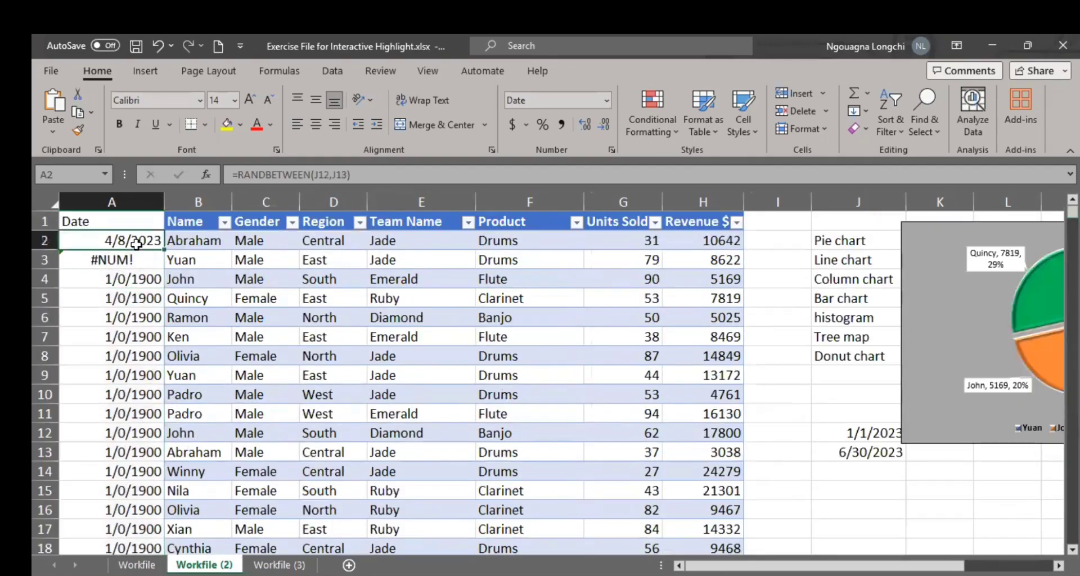
pyautogui.doubleClick(167, 249)
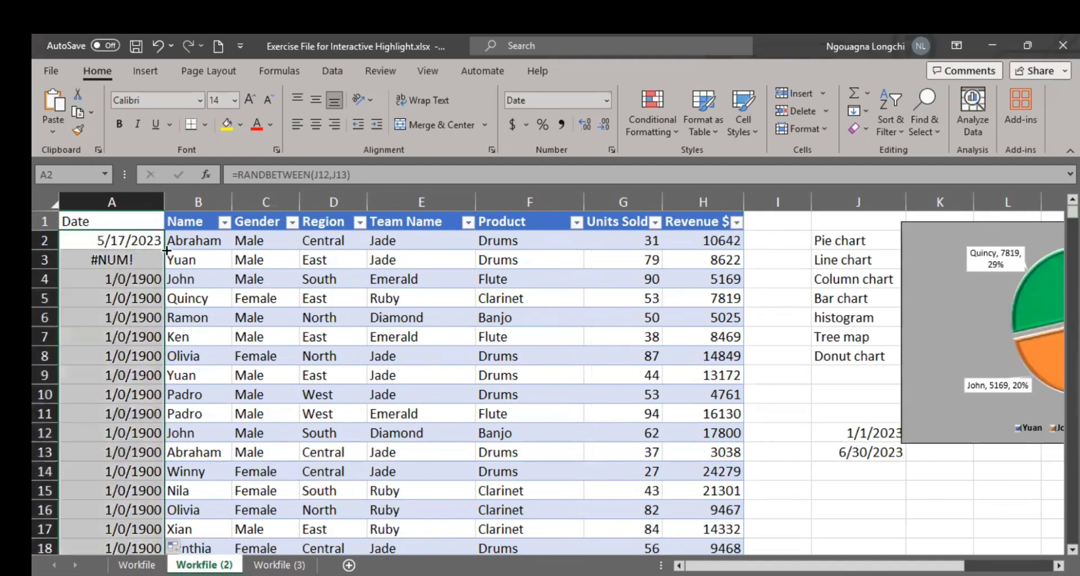
# Step: Examine which cells the copied formula in A3 refers to, comparing its references with cells J12, J13 and J14
pyautogui.click(136, 274)
pyautogui.click(129, 259)
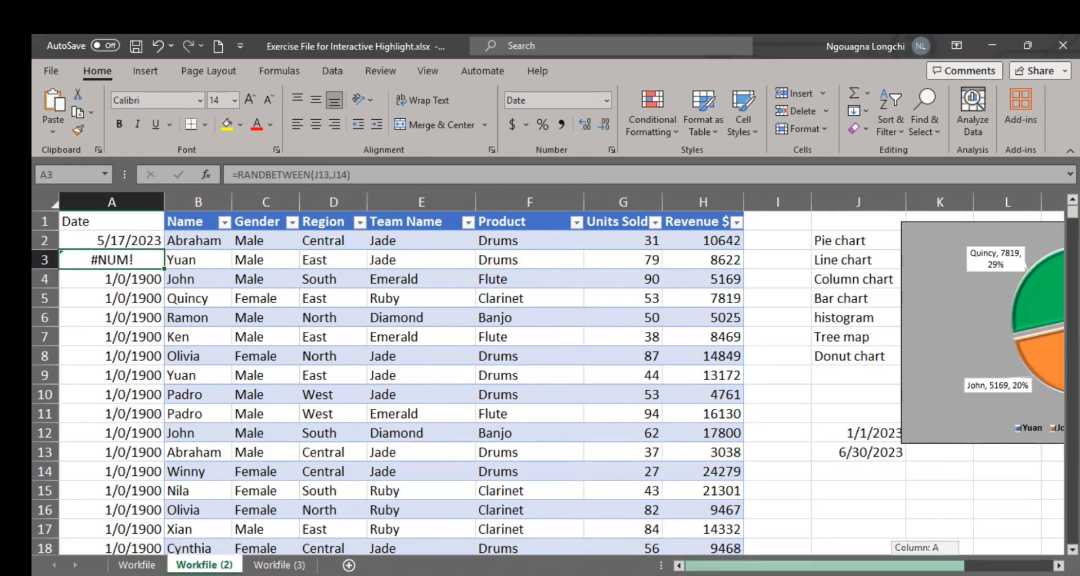
pyautogui.moveTo(936, 566); pyautogui.dragTo(971, 565)
pyautogui.click(750, 437)
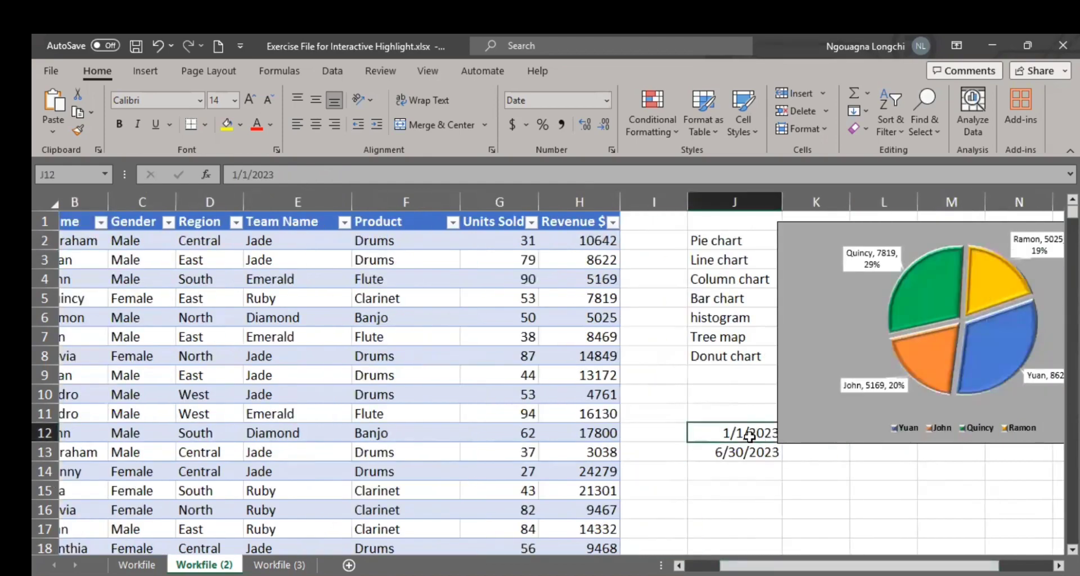
pyautogui.moveTo(830, 565); pyautogui.dragTo(796, 565)
pyautogui.click(137, 263)
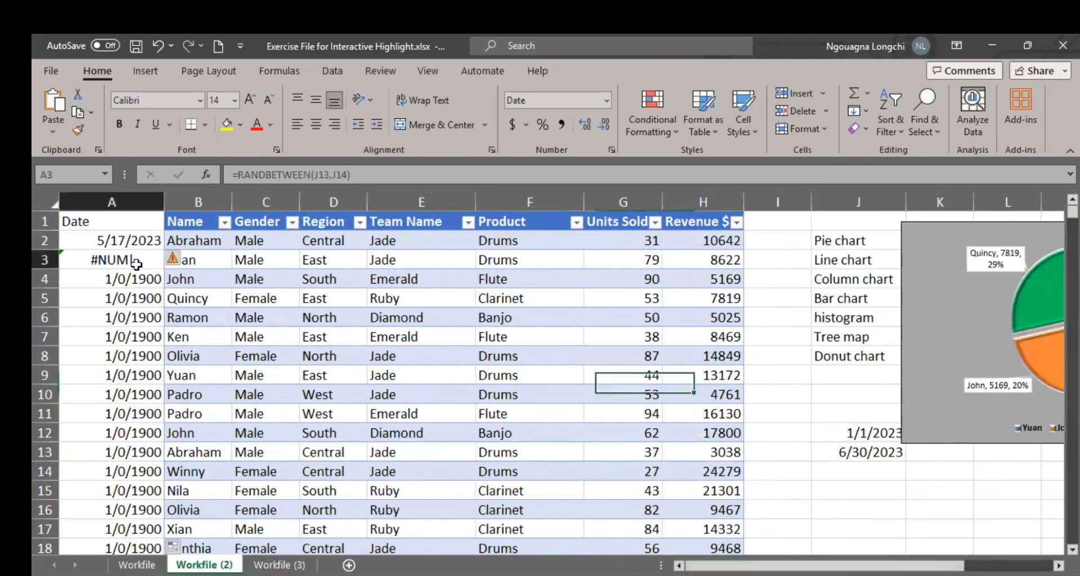
pyautogui.click(844, 452)
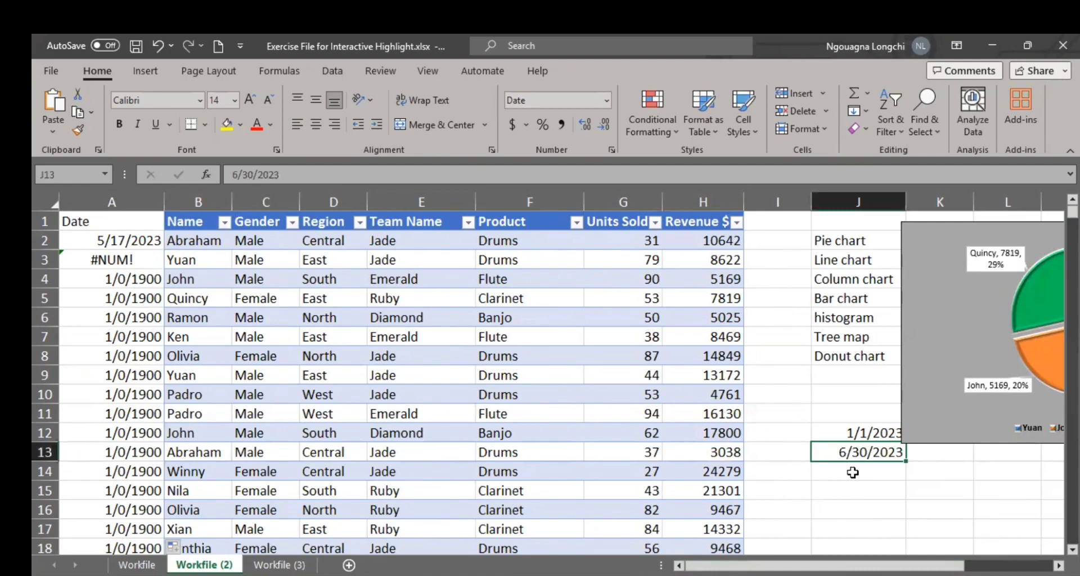
pyautogui.click(852, 473)
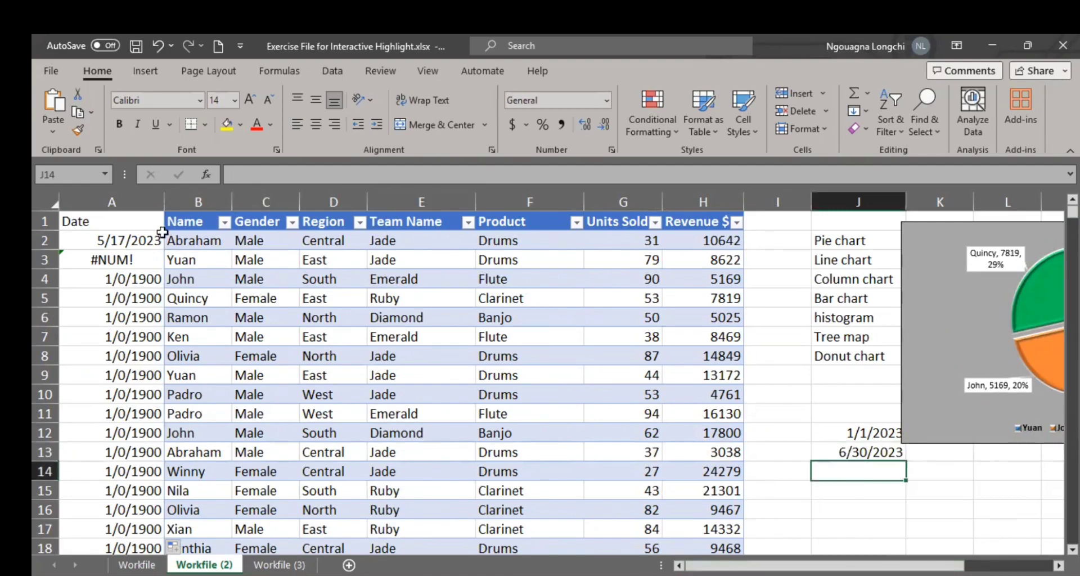
# Step: Lock the row references in cell A2's formula so it reads =RANDBETWEEN(J$12,J$13)
pyautogui.click(145, 242)
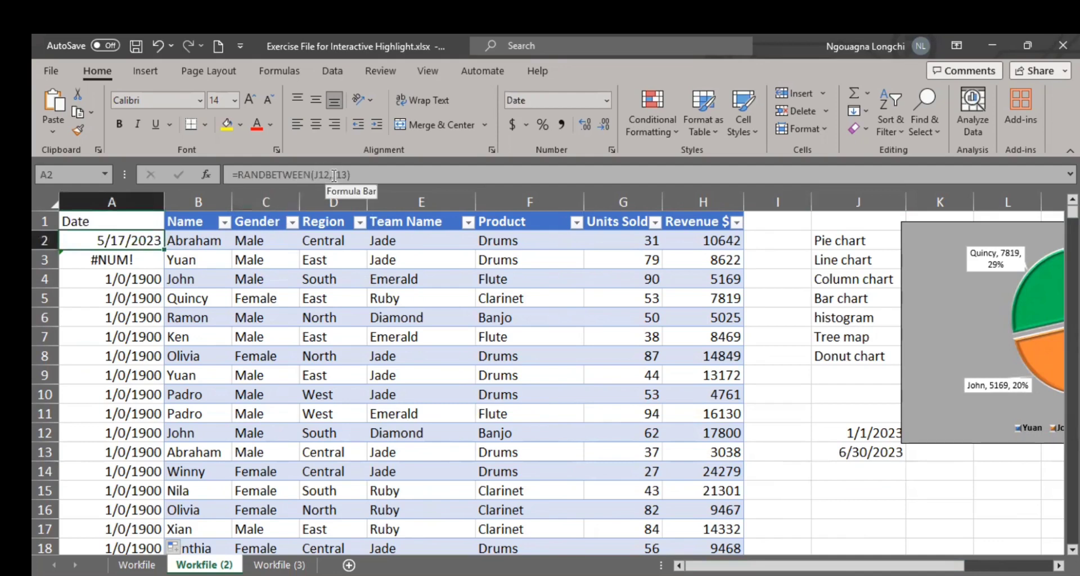
pyautogui.click(318, 173)
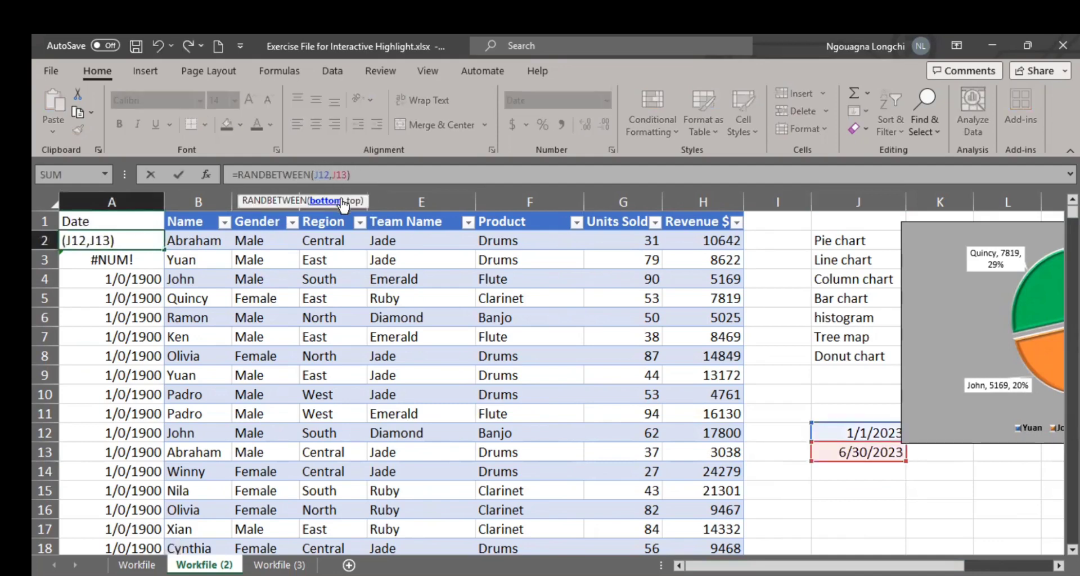
pyautogui.write('$')
pyautogui.click(343, 174)
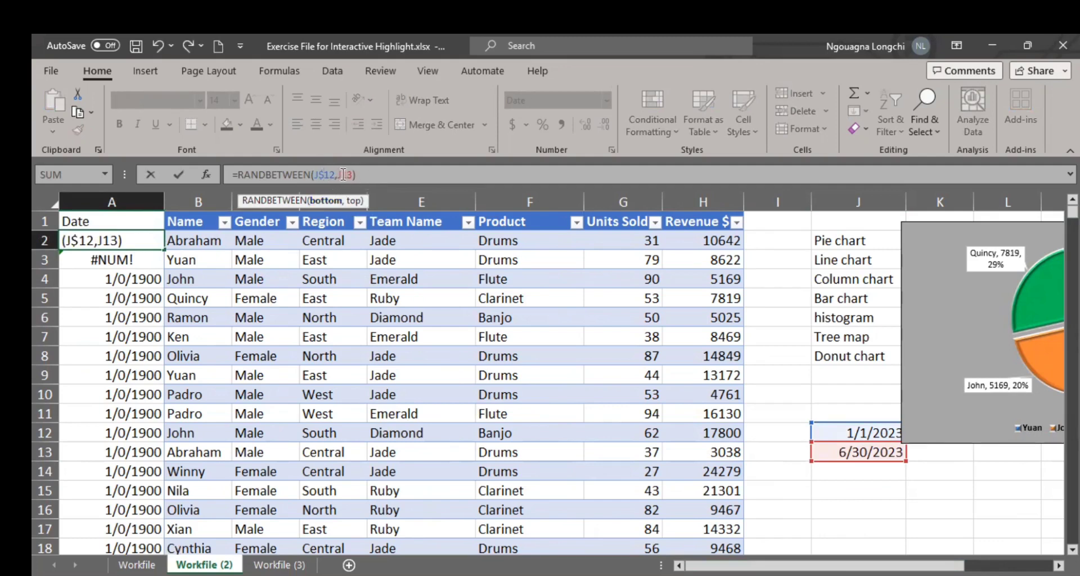
pyautogui.click(343, 174)
pyautogui.write('$')
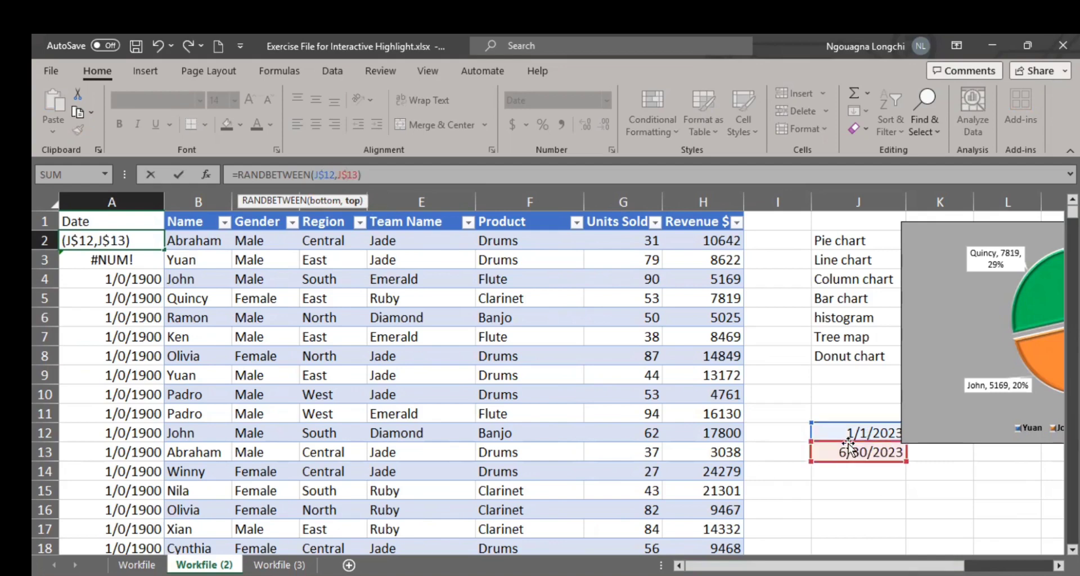
pyautogui.press('Return')
# Step: Fill the =RANDBETWEEN(J$12,J$13) formula from cell A2 down the whole Date column and check the dates
pyautogui.click(143, 240)
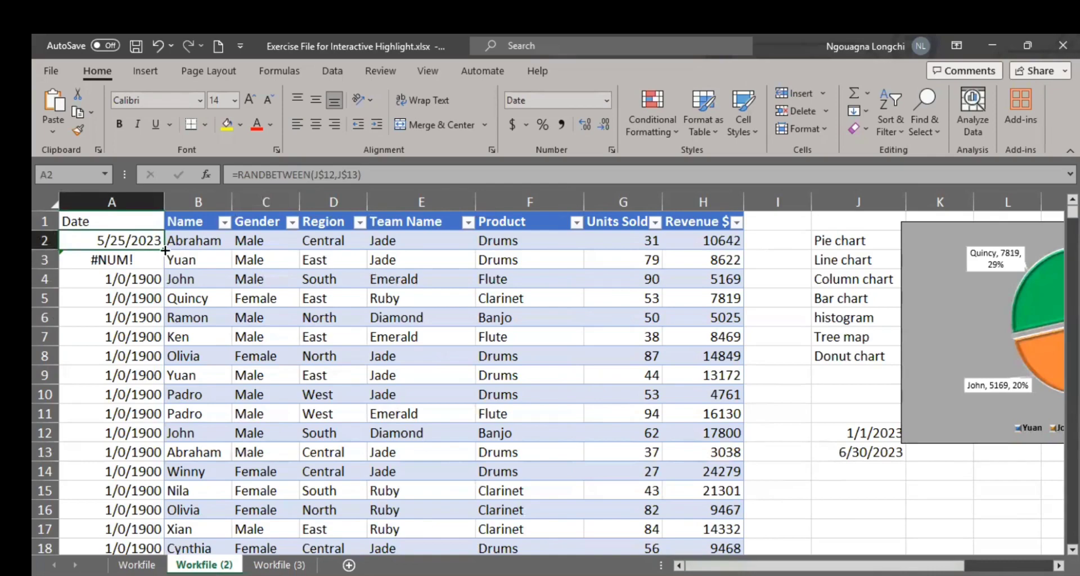
pyautogui.doubleClick(164, 249)
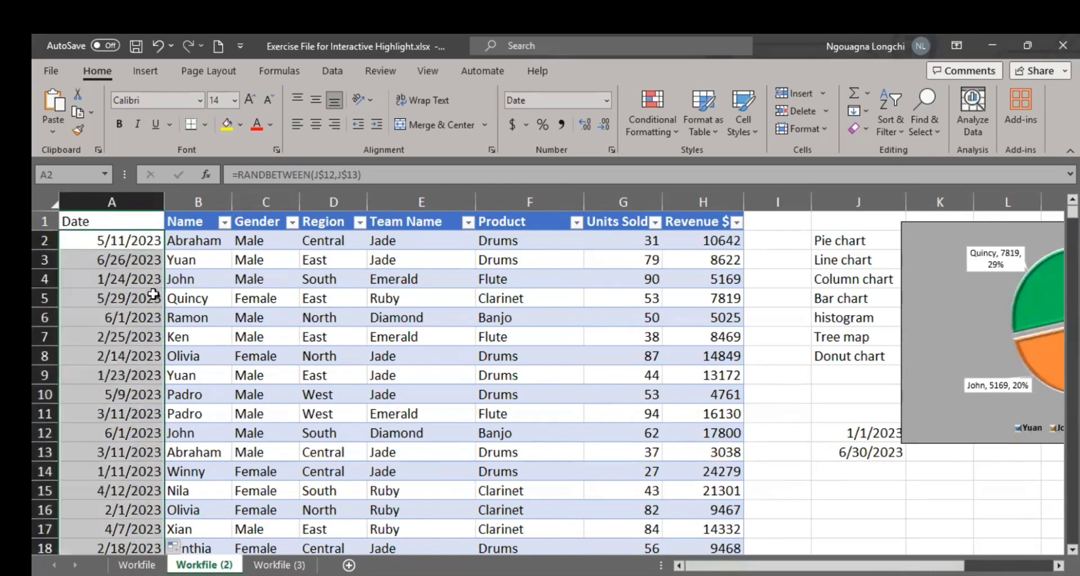
pyautogui.scroll(-4, 153, 300)
pyautogui.scroll(-2, 153, 304)
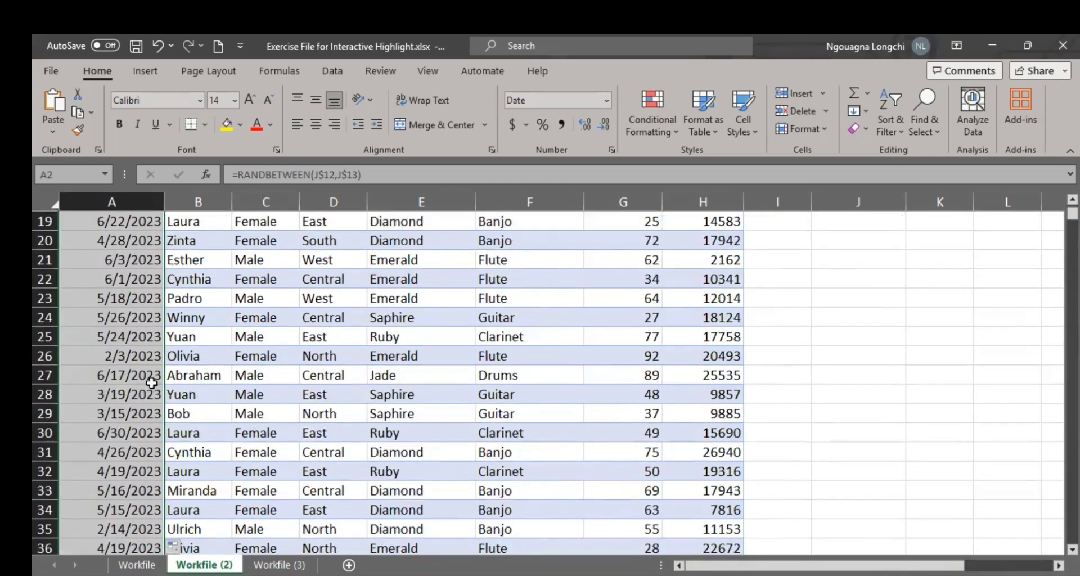
pyautogui.scroll(-4, 152, 383)
pyautogui.scroll(10, 152, 383)
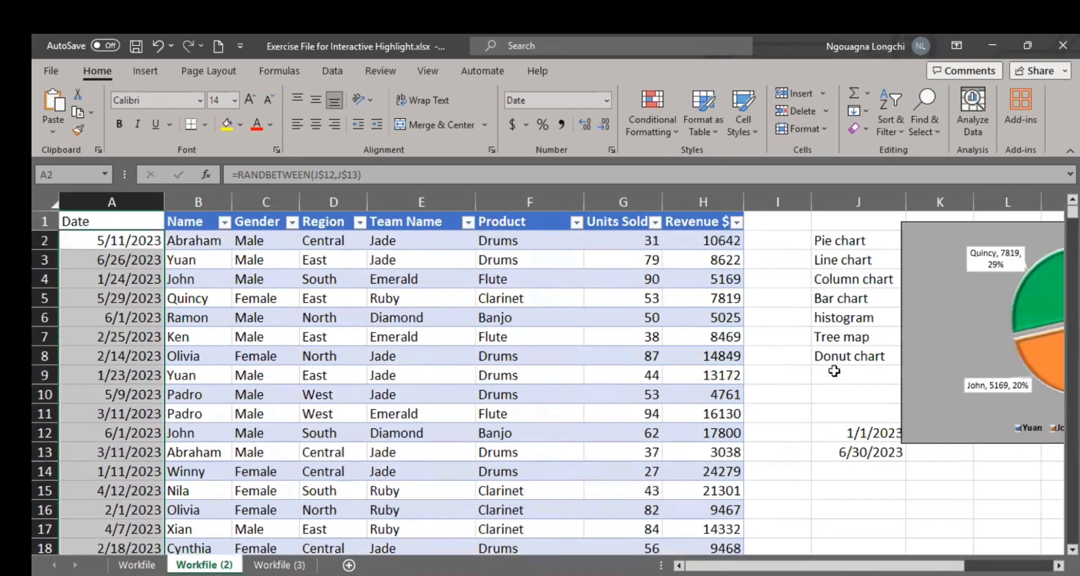
# Step: Review the locked references in the formulas of cells A2 and A3 against the limit dates in J12 and J13
pyautogui.click(876, 462)
pyautogui.click(864, 438)
pyautogui.click(869, 455)
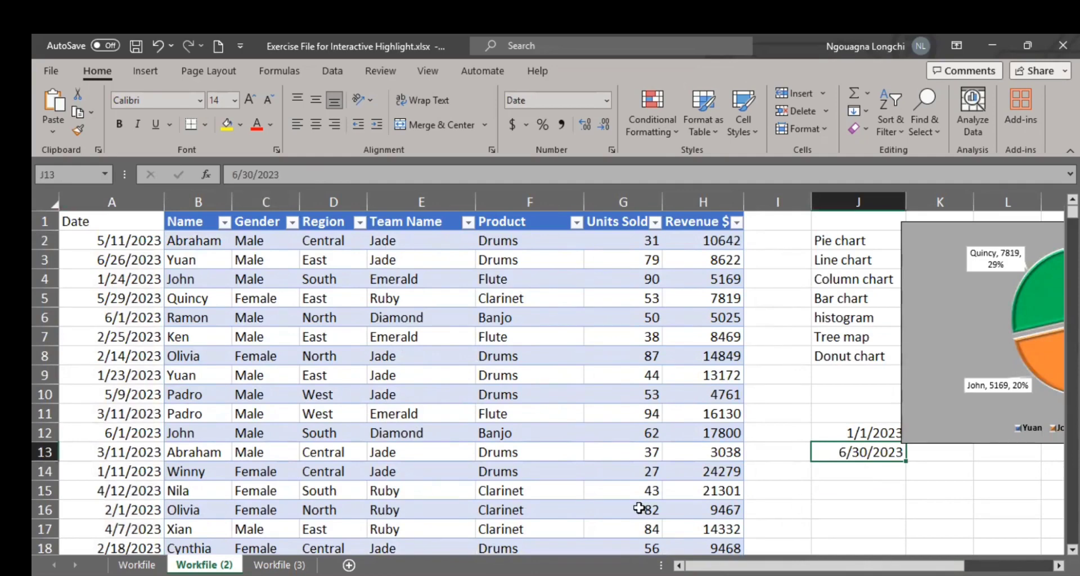
pyautogui.hotkey('alt', 'Tab')
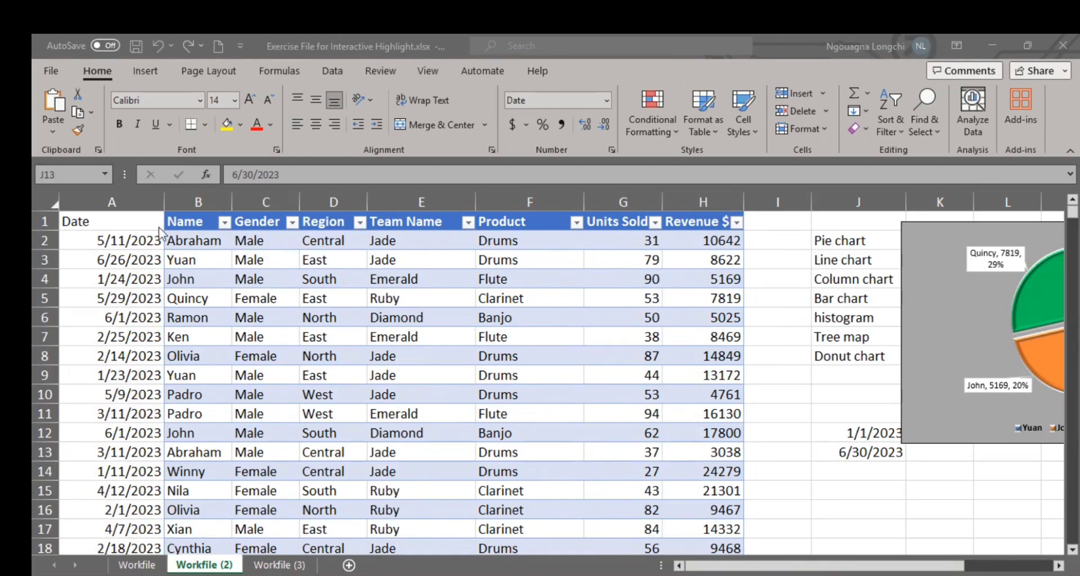
pyautogui.click(114, 238)
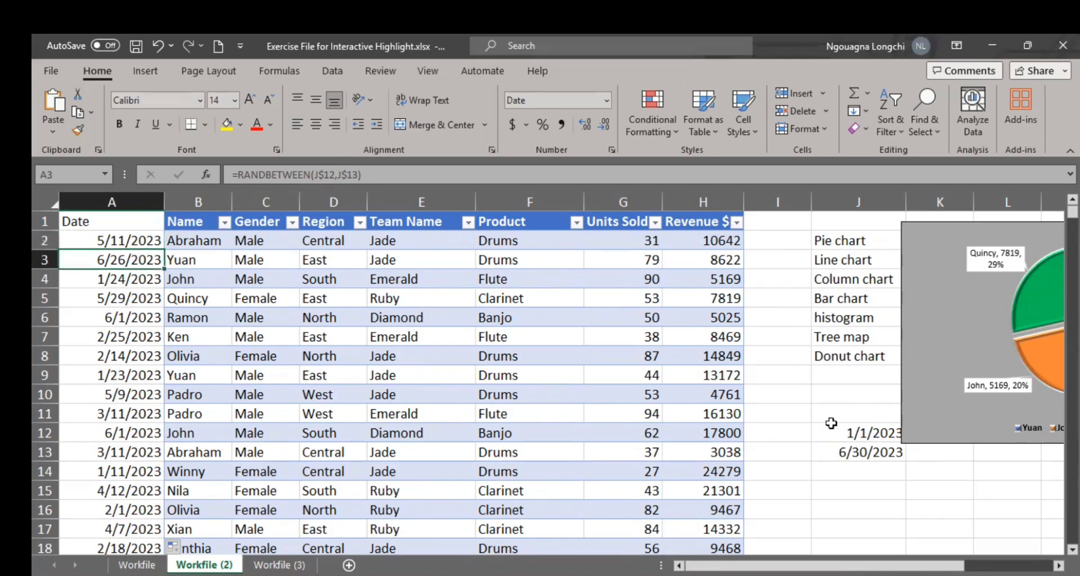
pyautogui.click(878, 436)
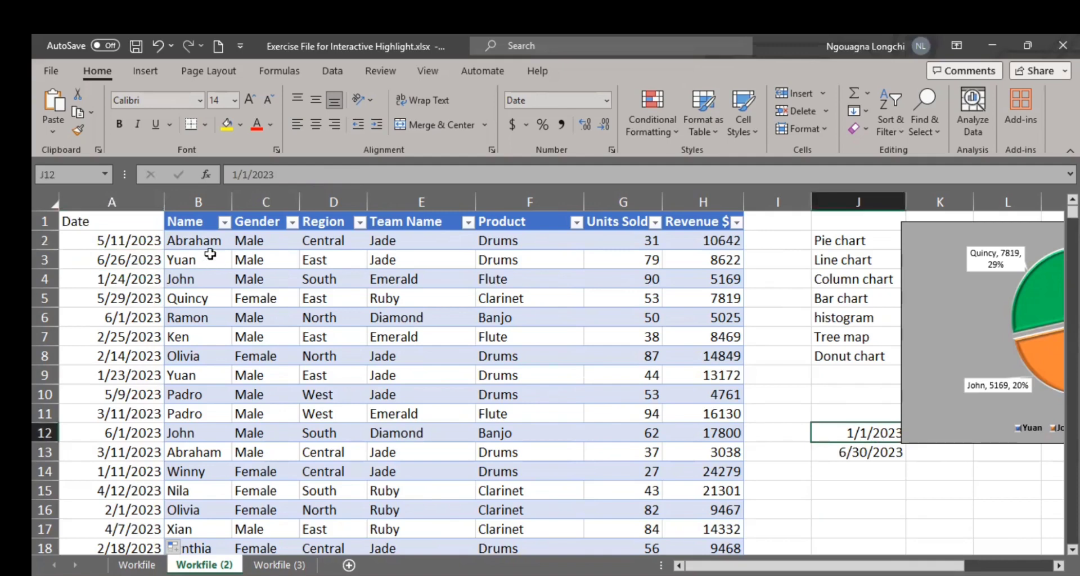
pyautogui.click(153, 242)
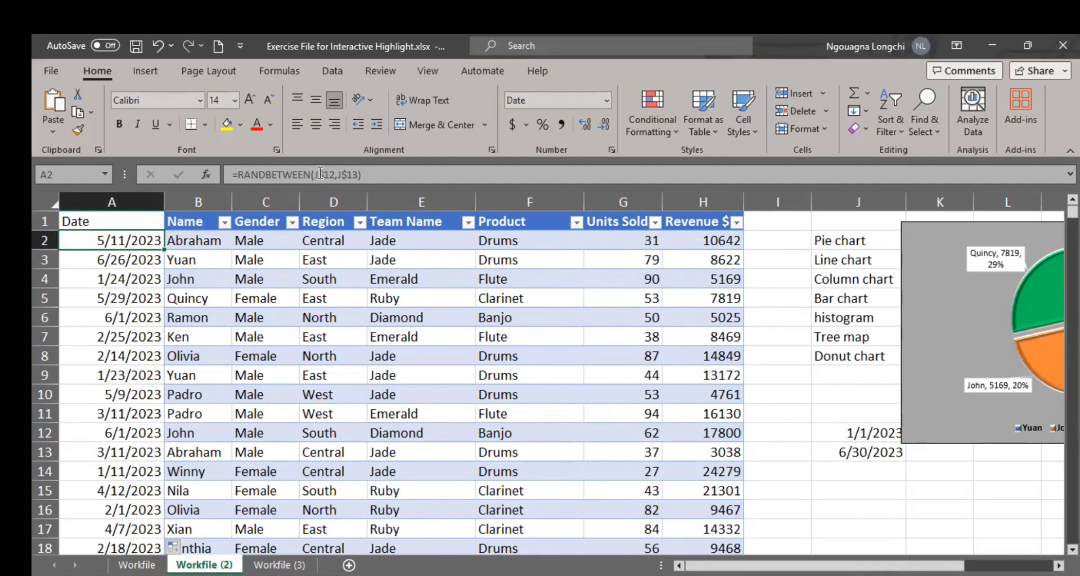
pyautogui.click(150, 260)
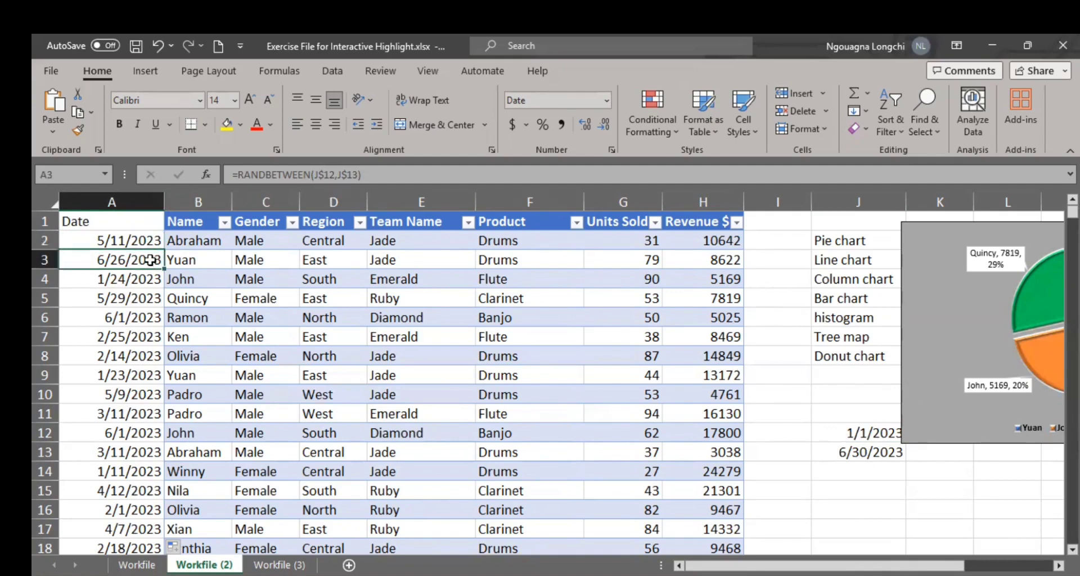
pyautogui.click(870, 452)
pyautogui.click(872, 473)
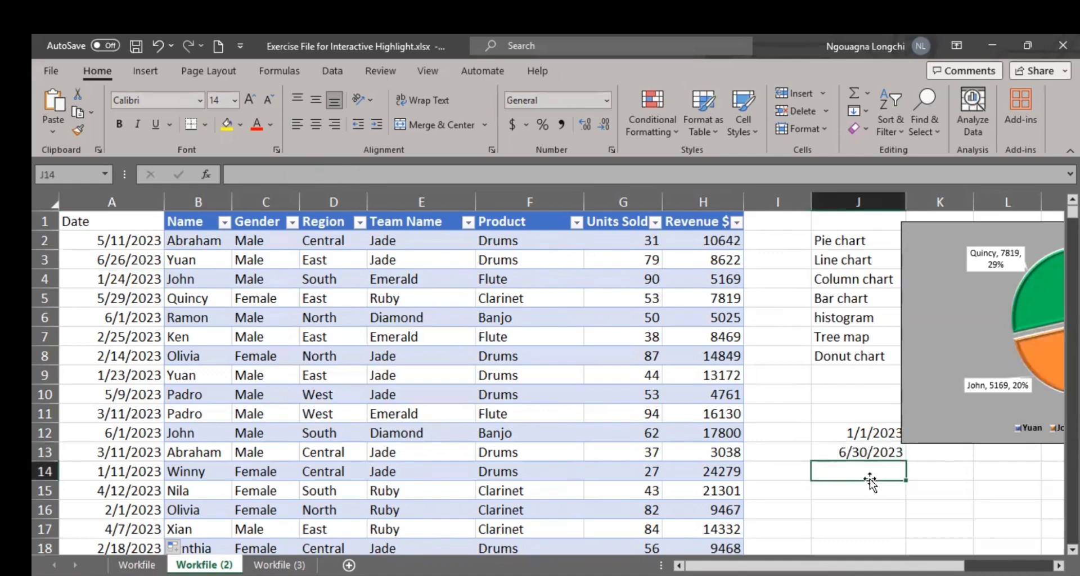
pyautogui.click(866, 493)
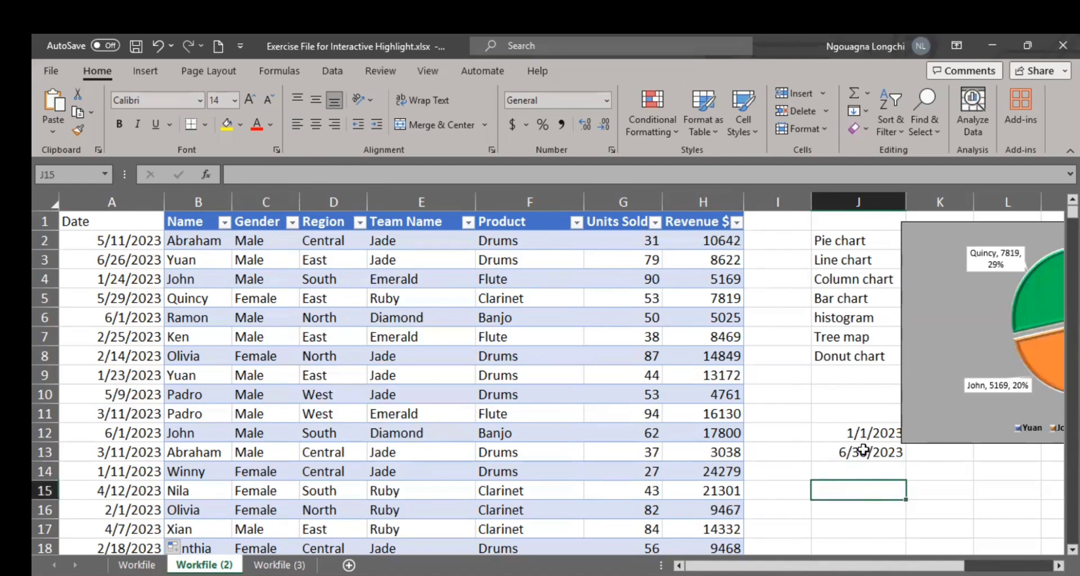
pyautogui.click(860, 433)
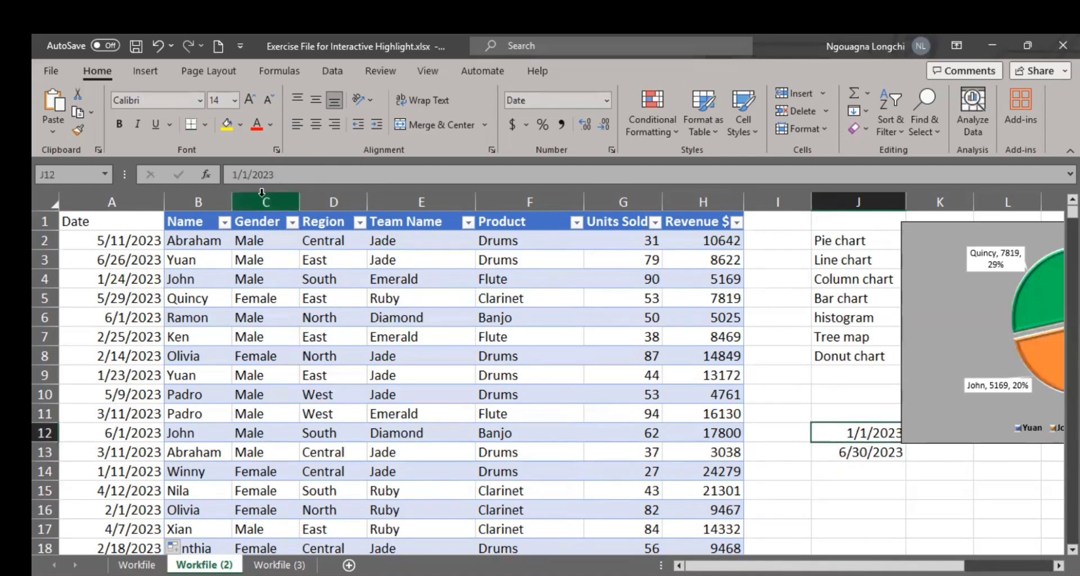
# Step: Compare the formulas in cells A2 and A8 and check the Date column down to its last row
pyautogui.click(153, 239)
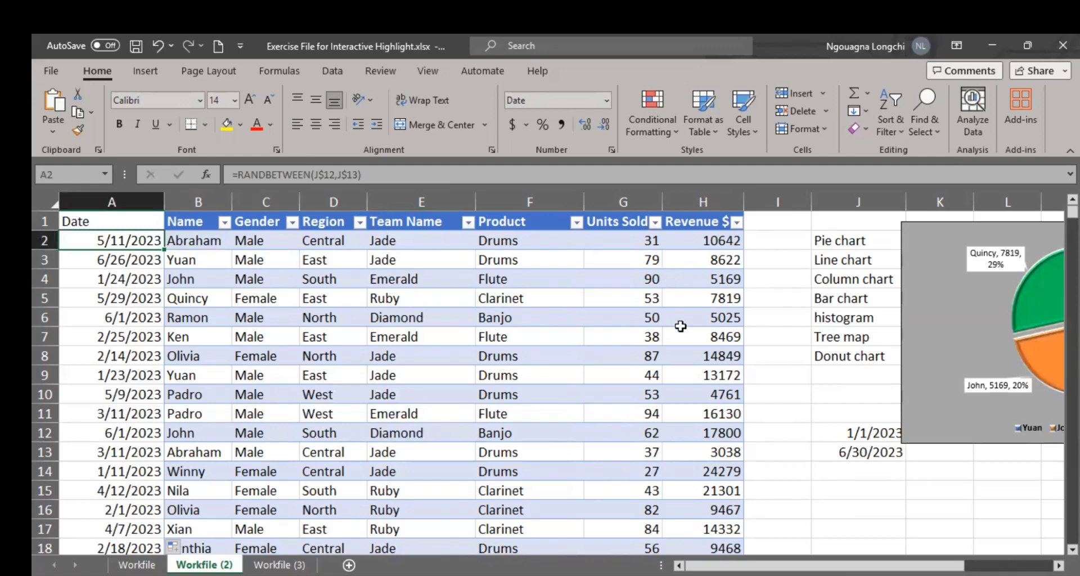
pyautogui.click(120, 346)
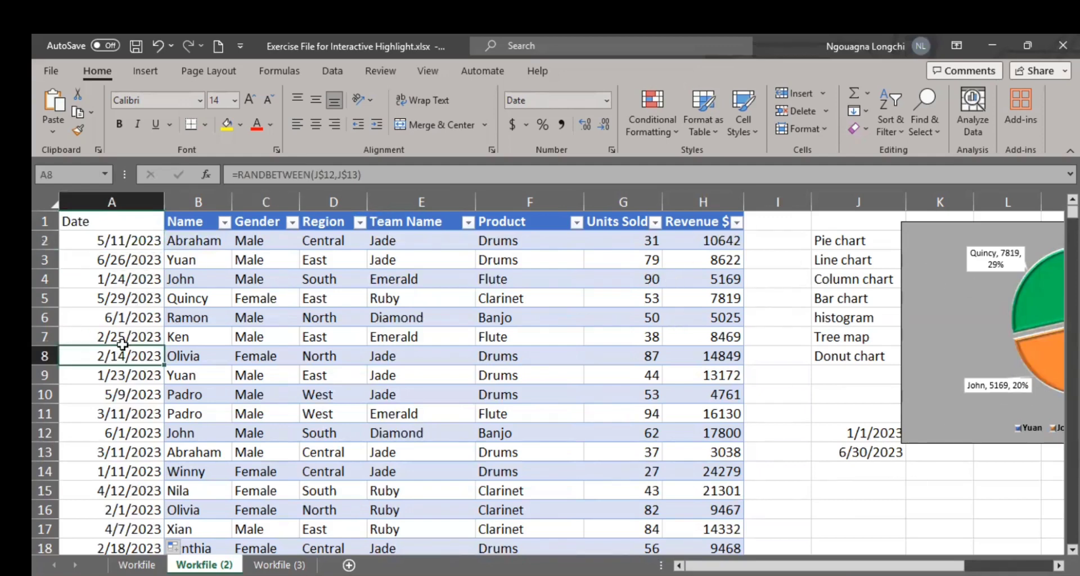
pyautogui.click(139, 243)
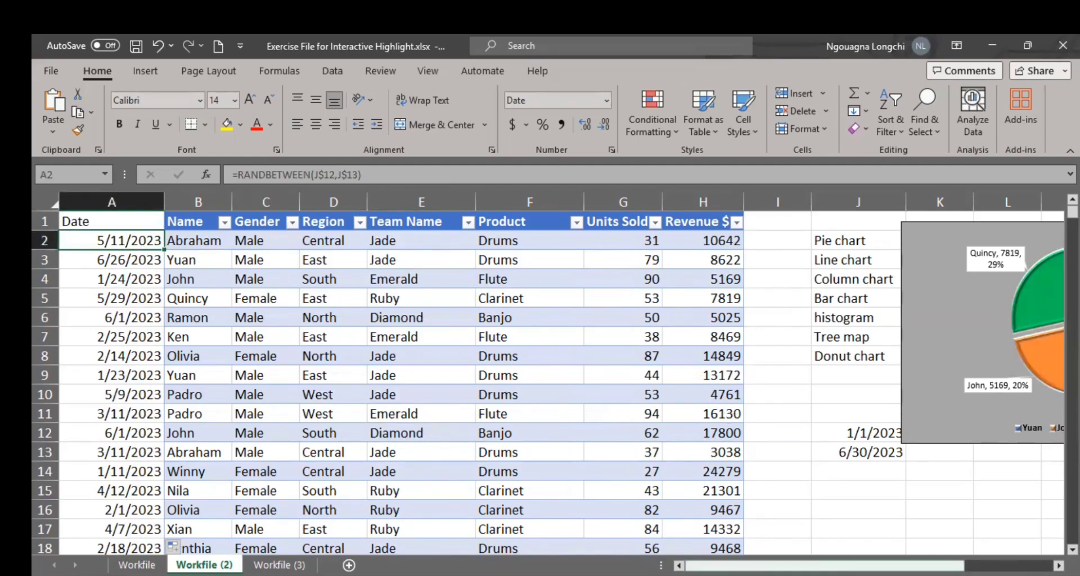
pyautogui.moveTo(821, 565); pyautogui.dragTo(841, 565)
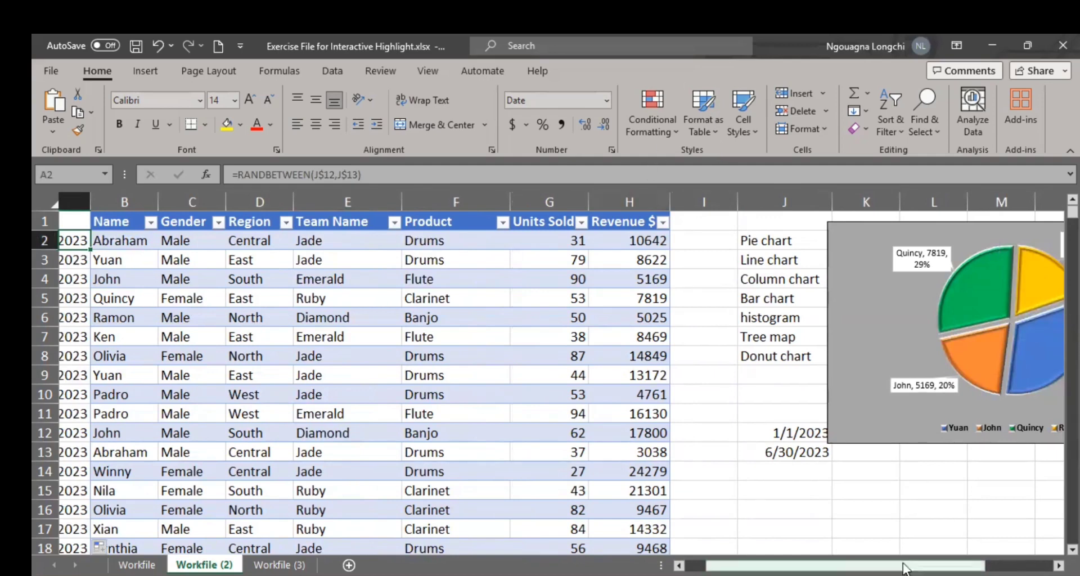
pyautogui.moveTo(968, 565); pyautogui.dragTo(948, 566)
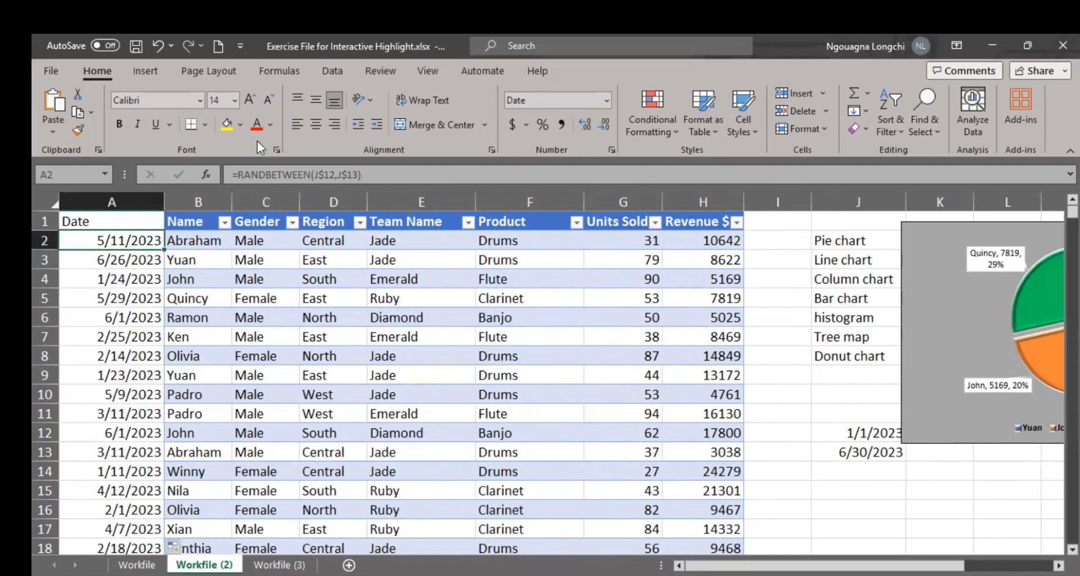
pyautogui.keyDown('shift'); pyautogui.doubleClick(144, 250); pyautogui.keyUp('shift')
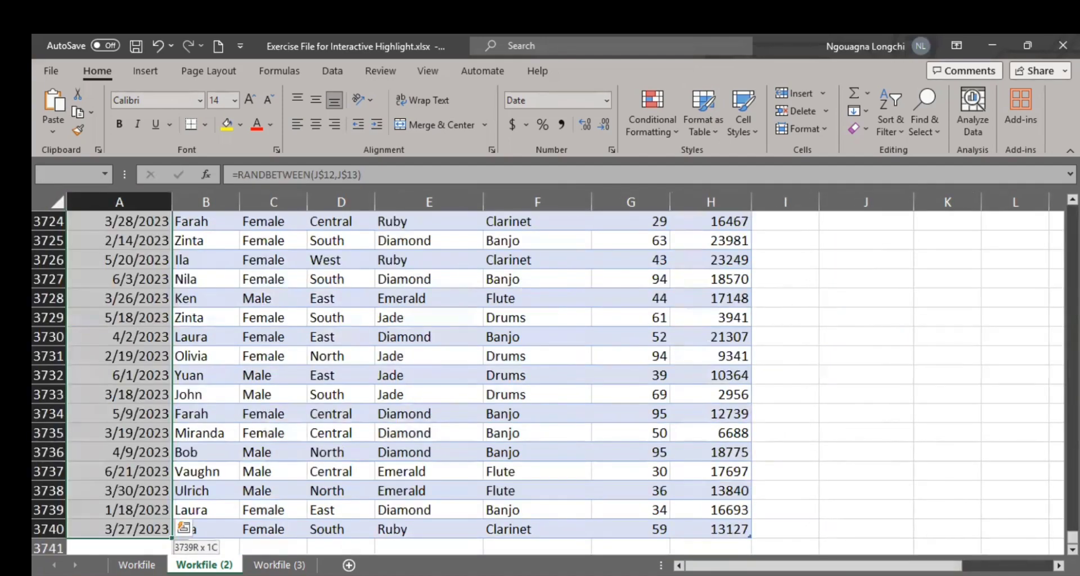
pyautogui.moveTo(1073, 537); pyautogui.dragTo(708, 243)
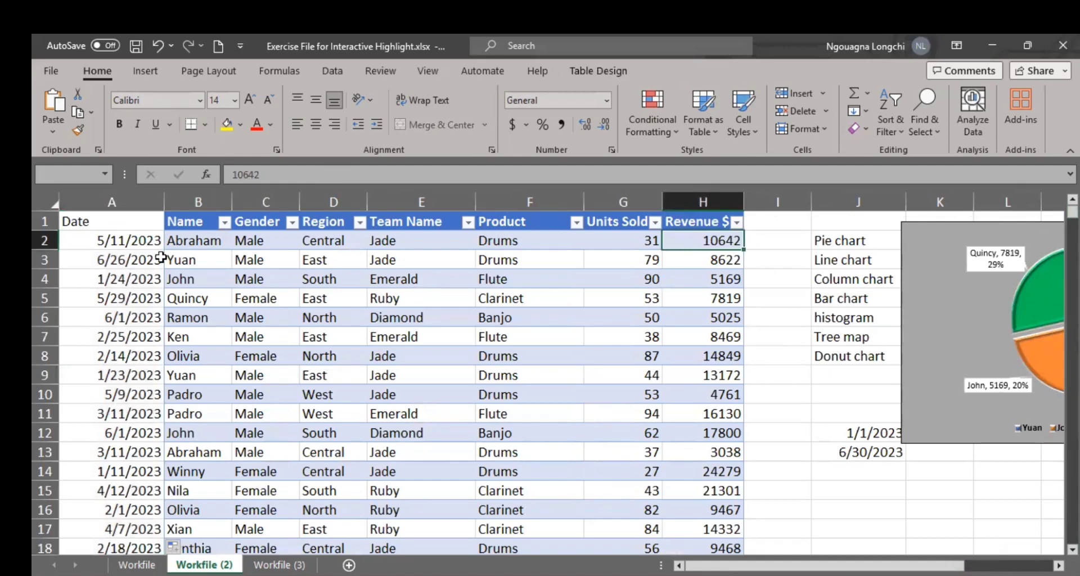
# Step: Copy the Date and Revenue $ columns from Workfile (2) and paste them into a new sheet starting at A1
pyautogui.click(146, 204)
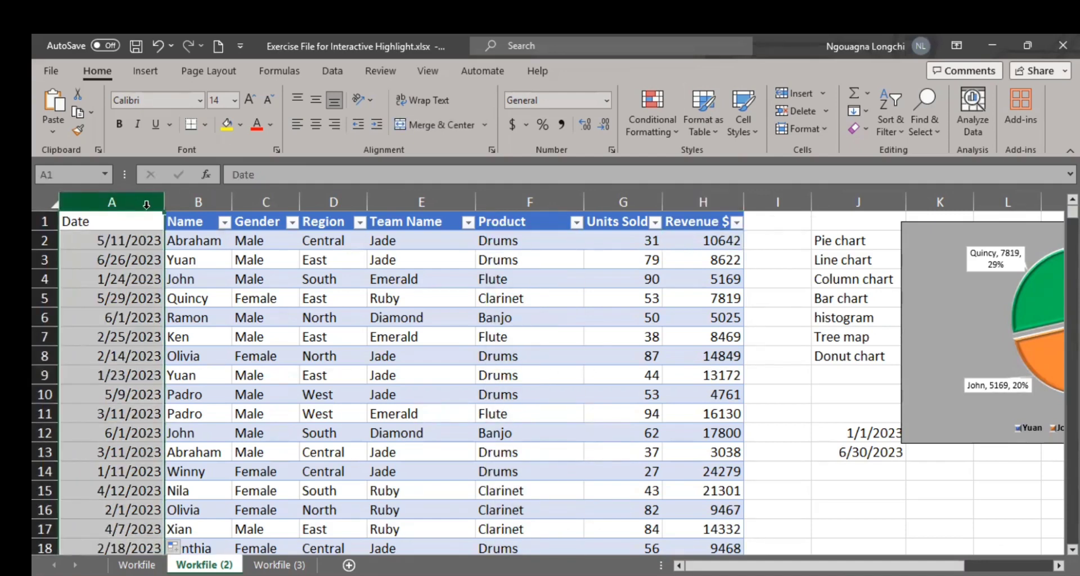
pyautogui.keyDown('ctrl'); pyautogui.click(696, 201); pyautogui.keyUp('ctrl')
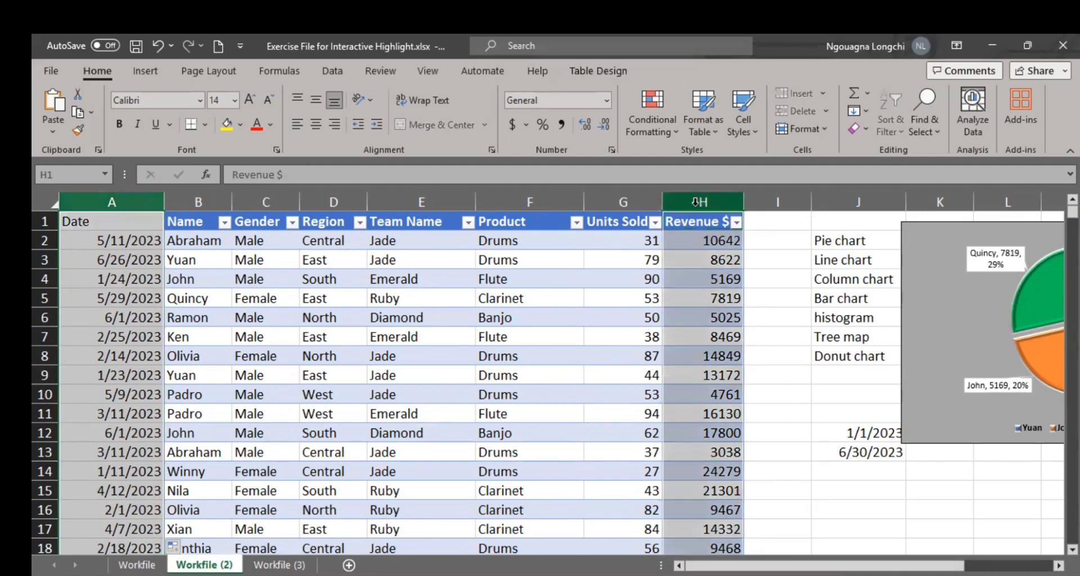
pyautogui.hotkey('ctrl', 'c')
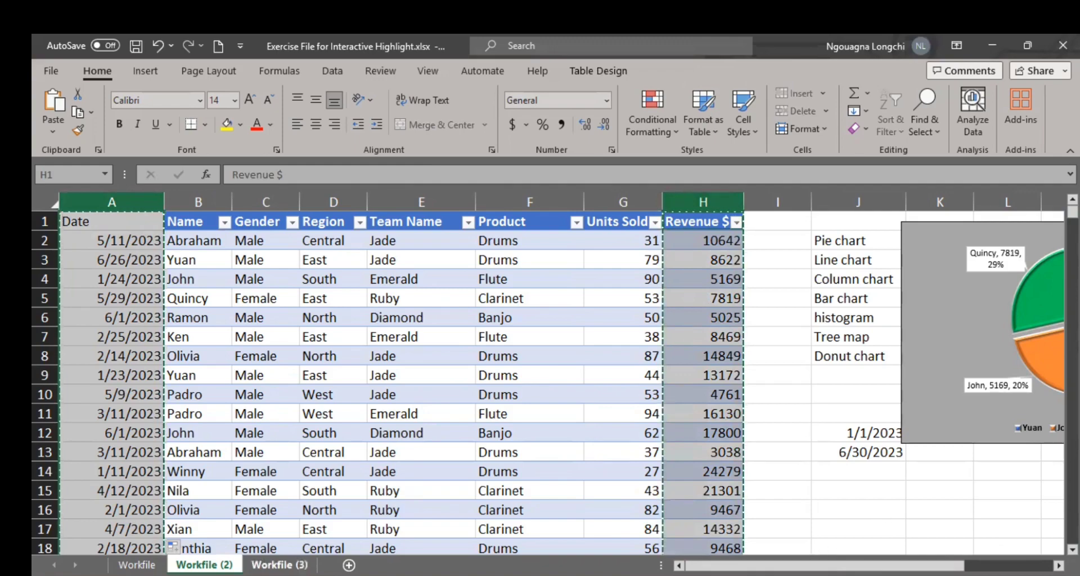
pyautogui.click(300, 565)
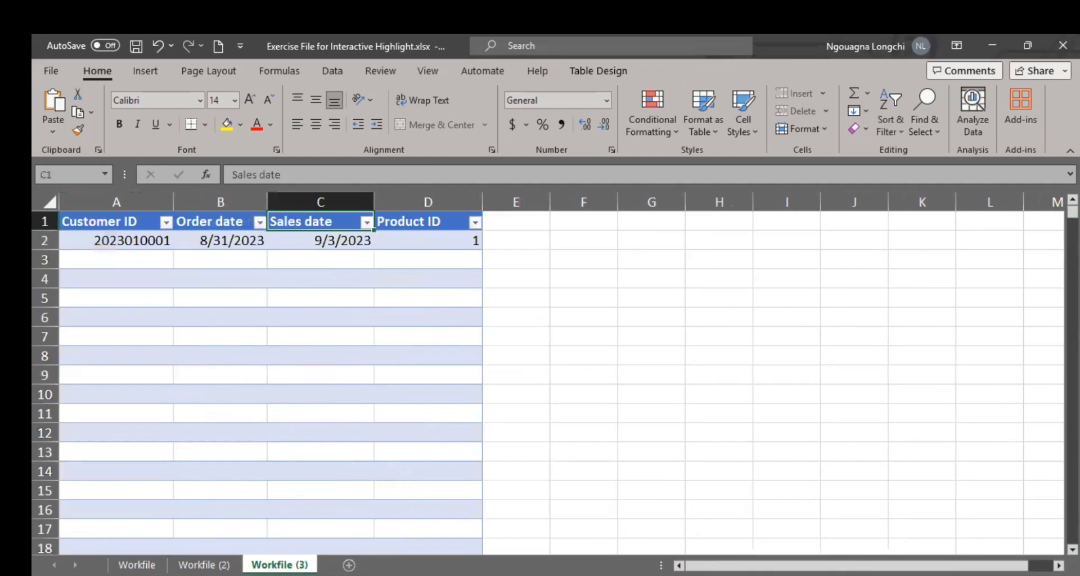
pyautogui.click(348, 564)
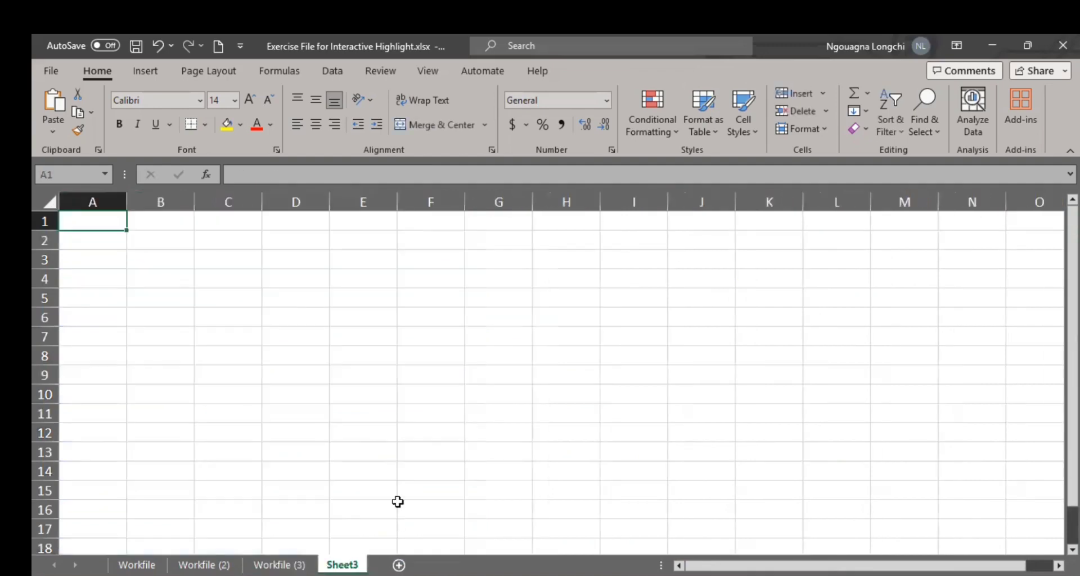
pyautogui.rightClick(105, 218)
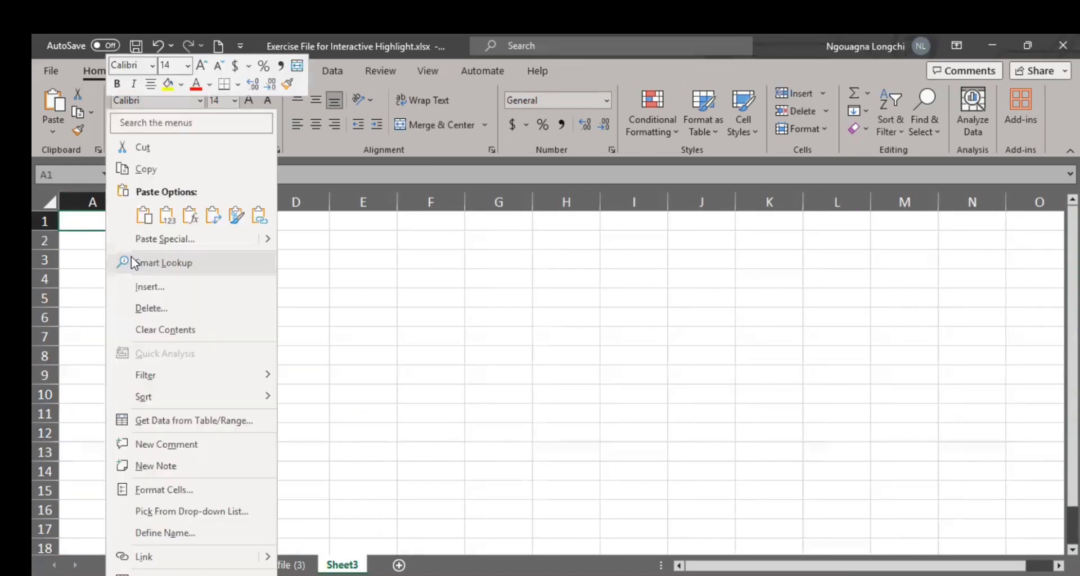
pyautogui.click(149, 218)
# Step: Format all the Revenue $ values from B2 down with the comma style and no decimal places
pyautogui.click(220, 261)
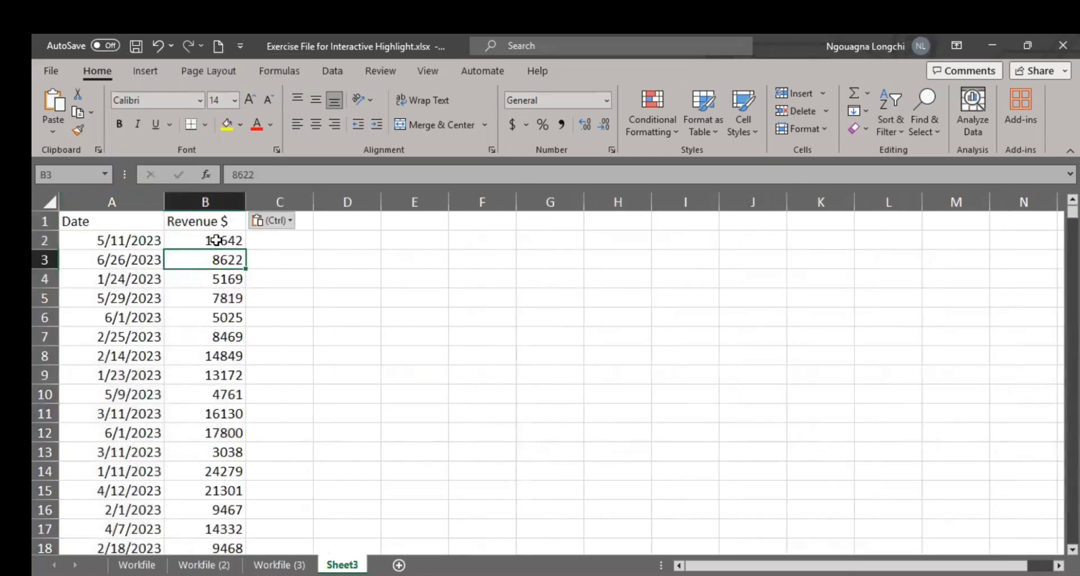
pyautogui.click(217, 240)
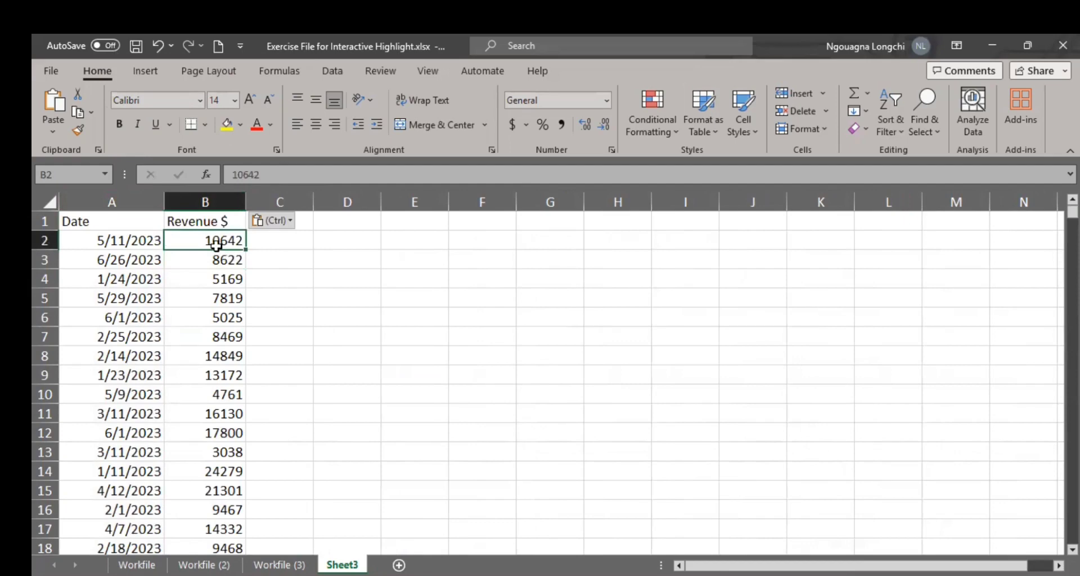
pyautogui.hotkey('ctrl', 'shift', 'Down')
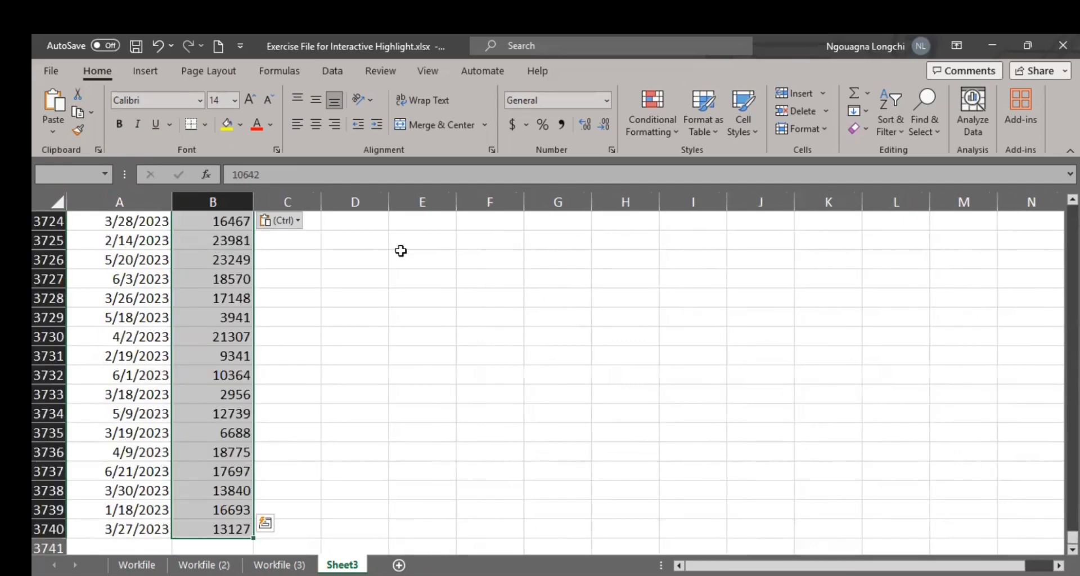
pyautogui.click(562, 125)
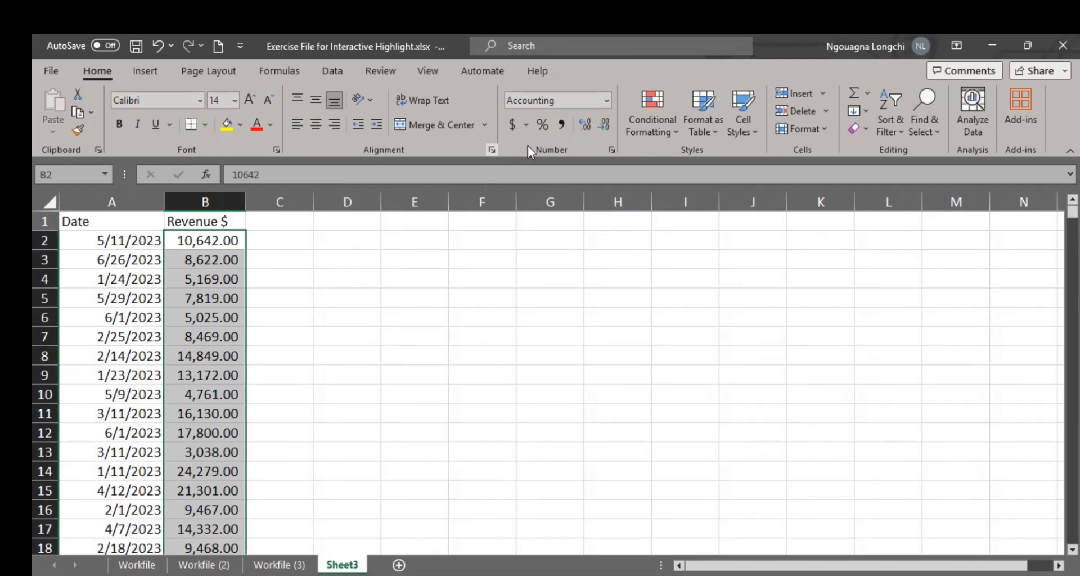
pyautogui.click(606, 126)
pyautogui.click(606, 126)
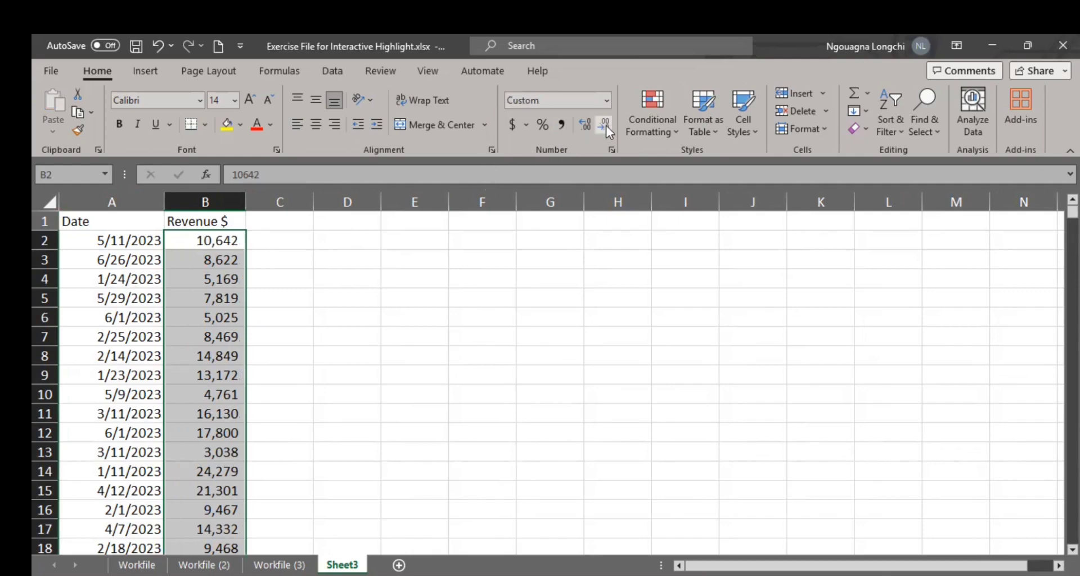
pyautogui.click(520, 298)
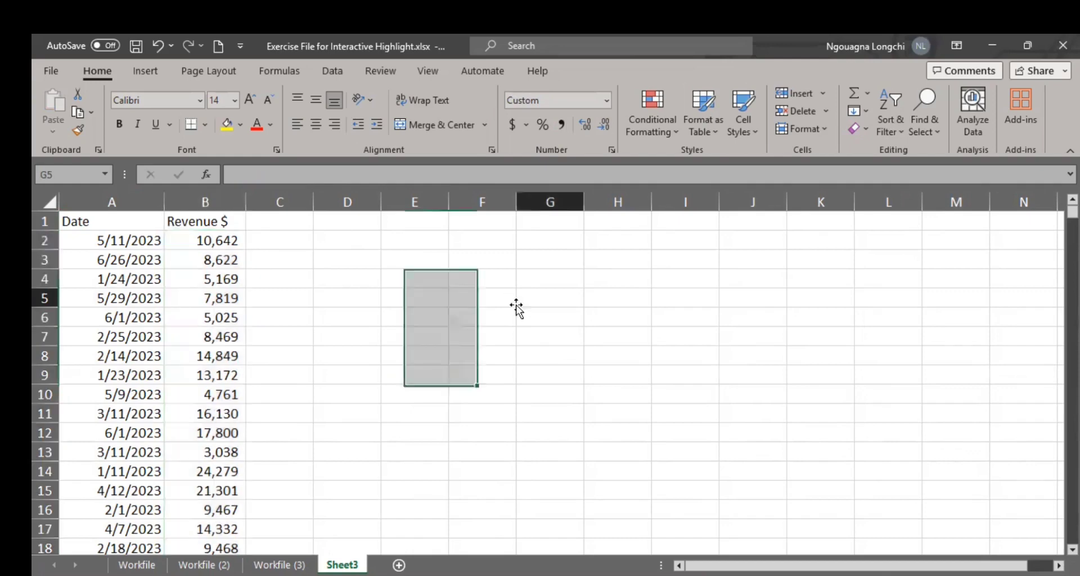
# Step: Examine the recommended charts for the Date and Revenue $ columns, and close the suggestions without inserting one
pyautogui.moveTo(129, 203); pyautogui.dragTo(180, 219)
pyautogui.click(150, 79)
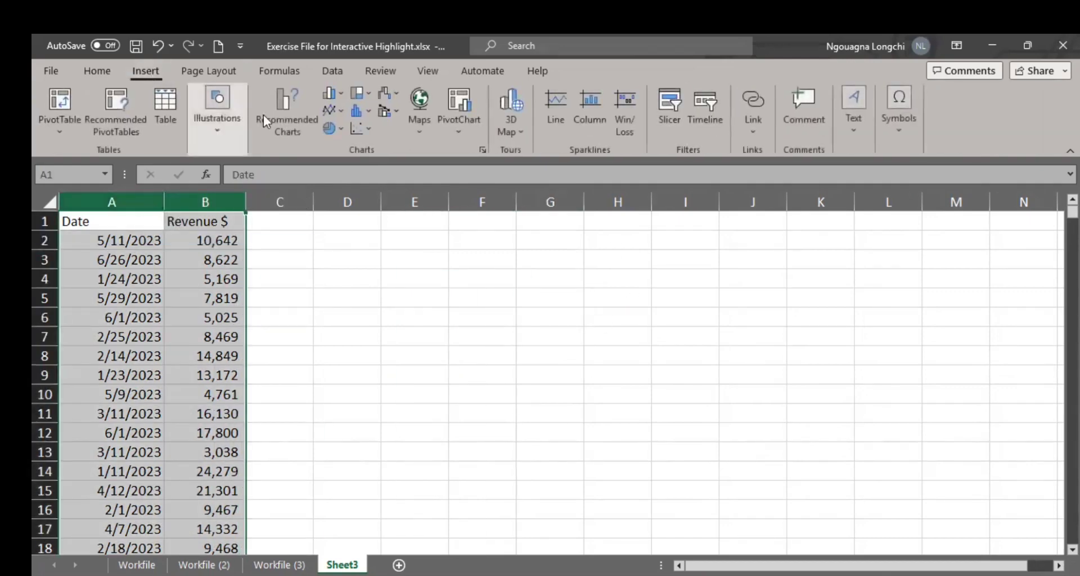
pyautogui.click(282, 119)
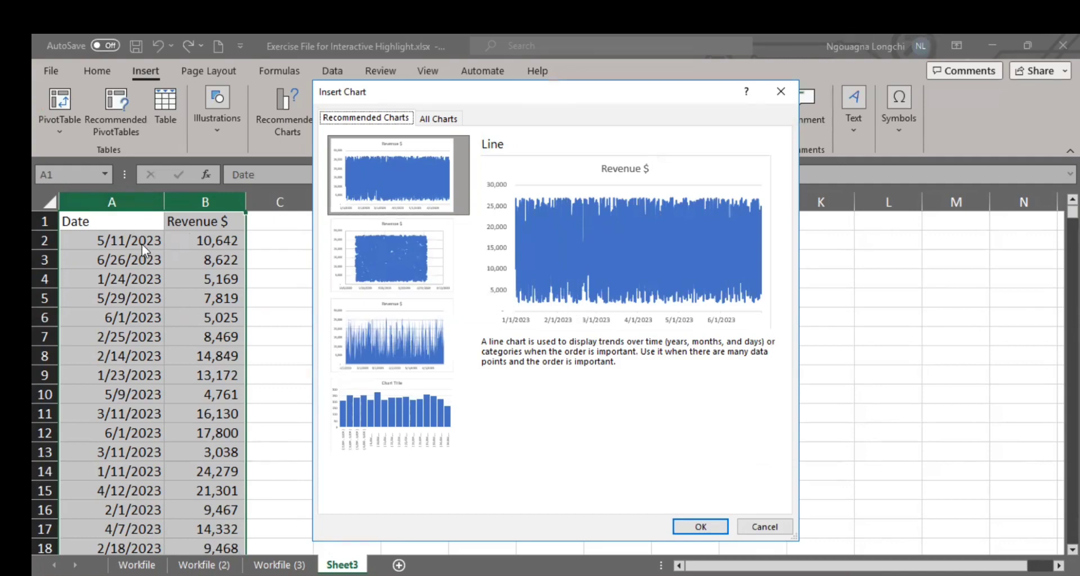
pyautogui.click(780, 105)
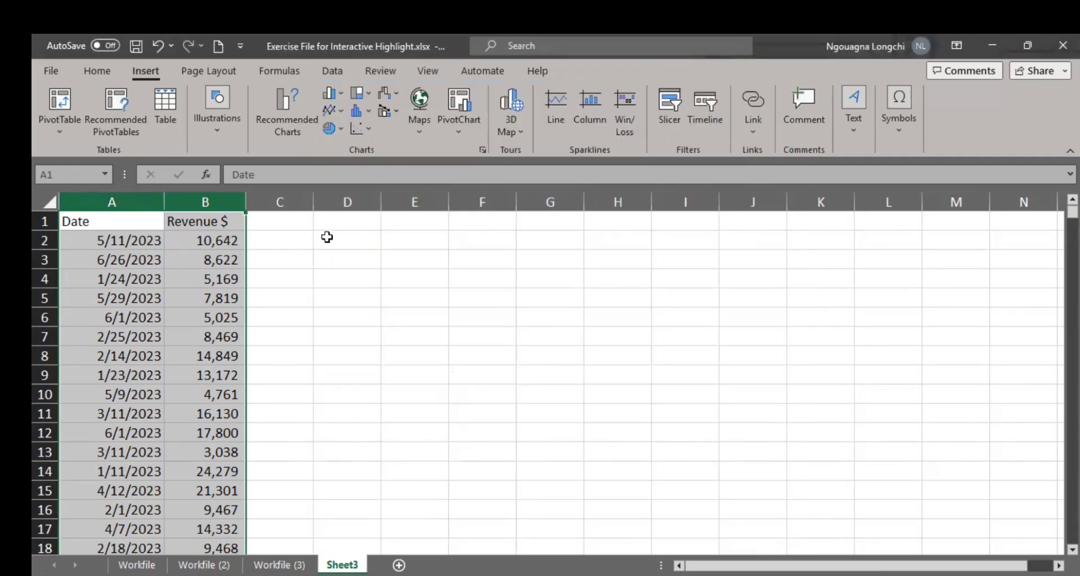
pyautogui.click(297, 224)
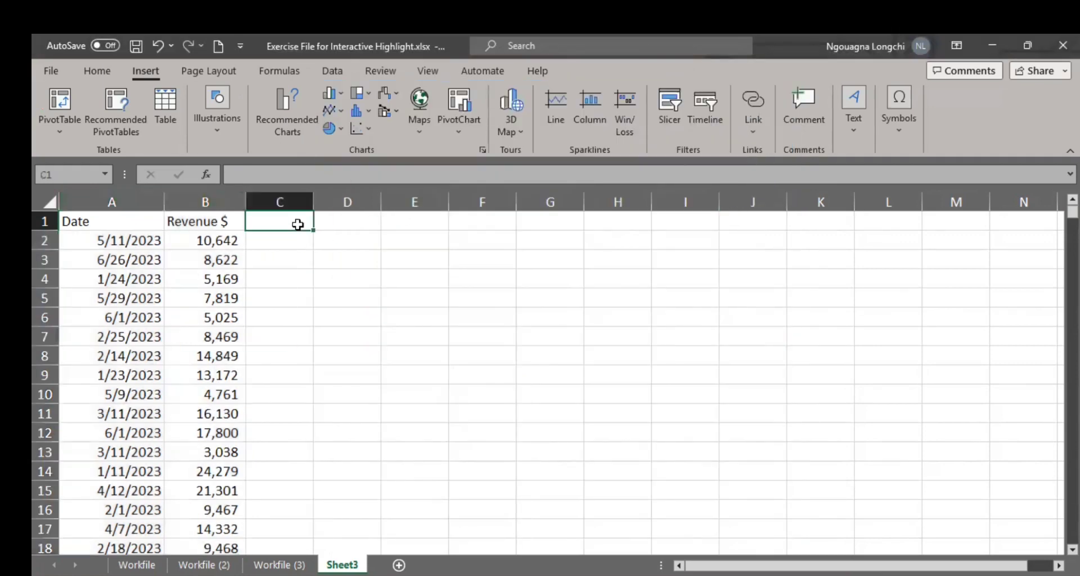